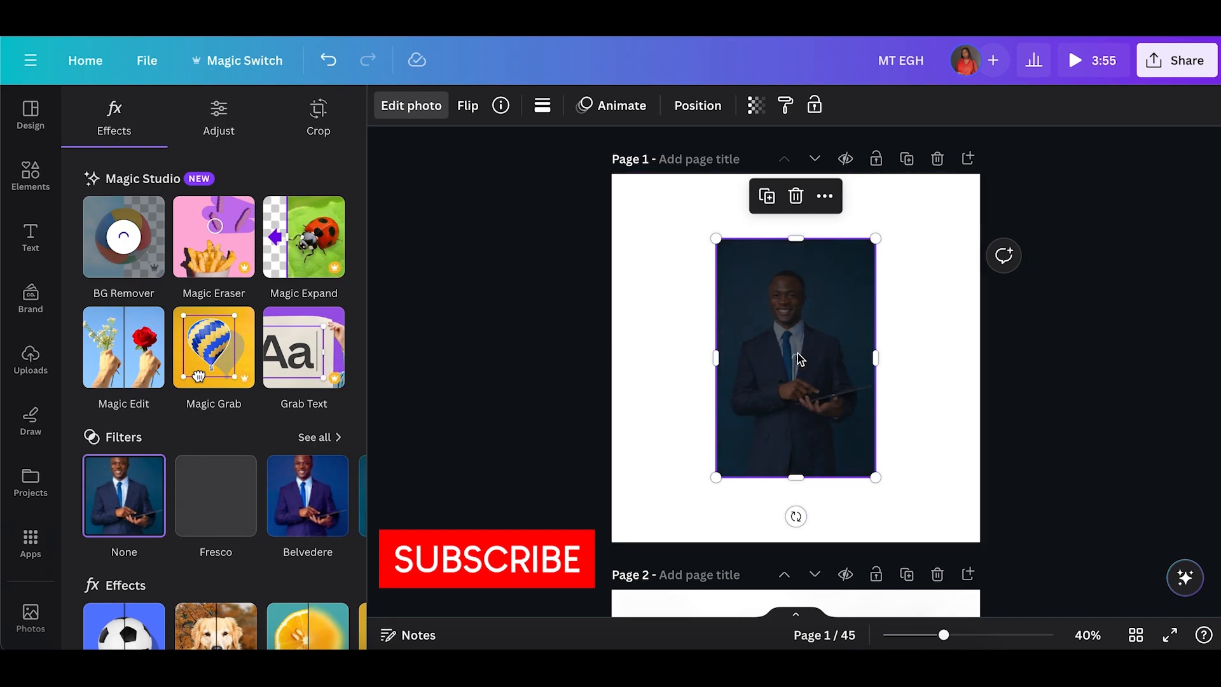
Move the man's cutout photo toward the right side of the page and apply a Drop shadow to it.
drag(797, 353, 865, 363)
scroll(149, 391, down, 2)
scroll(145, 426, down, 1)
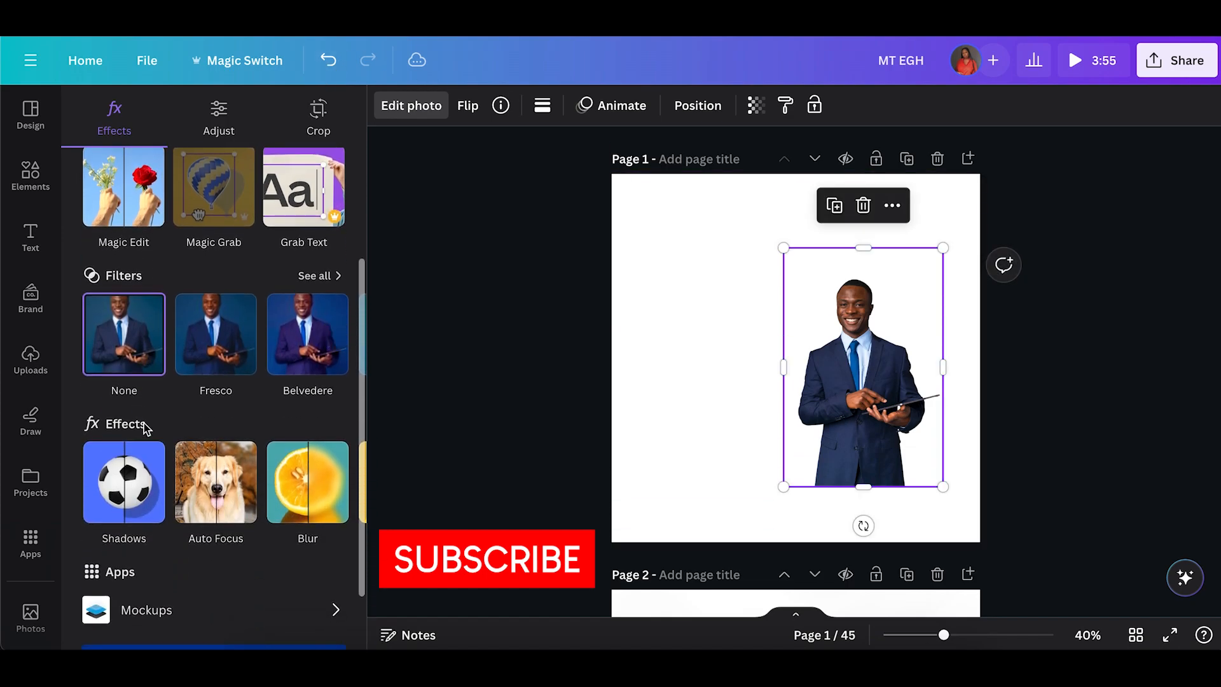
click(143, 486)
click(221, 299)
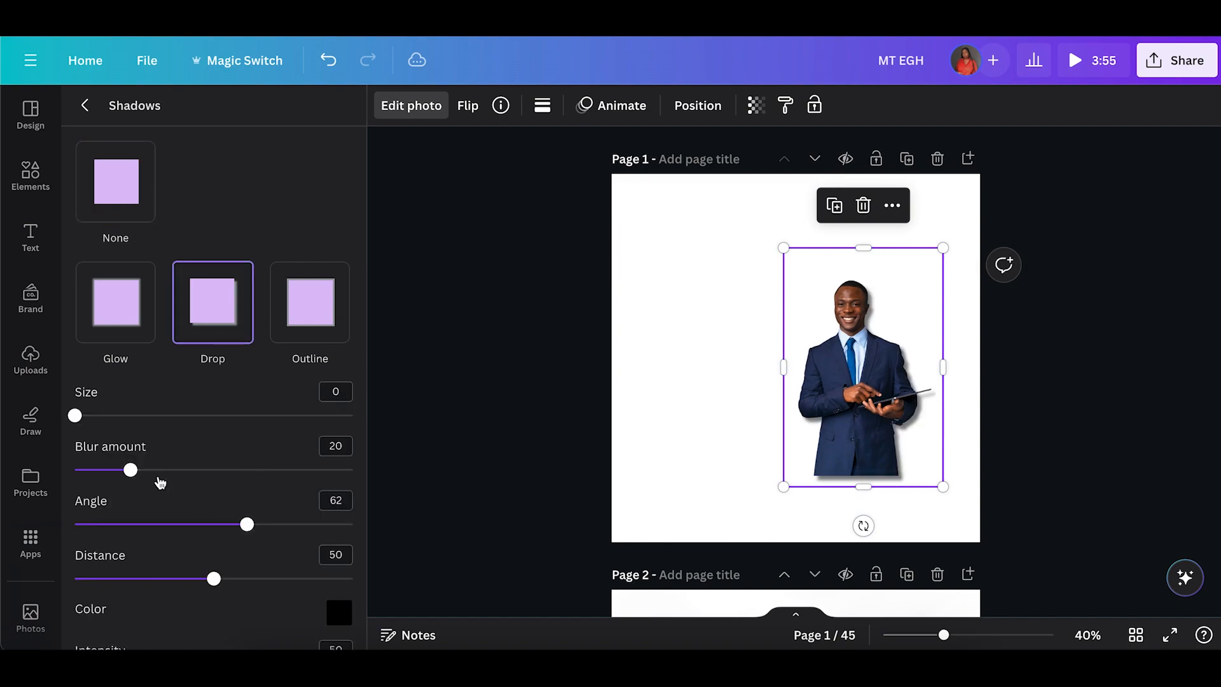
Adjust the drop shadow to blur 19, distance 19 and intensity 32.
drag(131, 471, 156, 473)
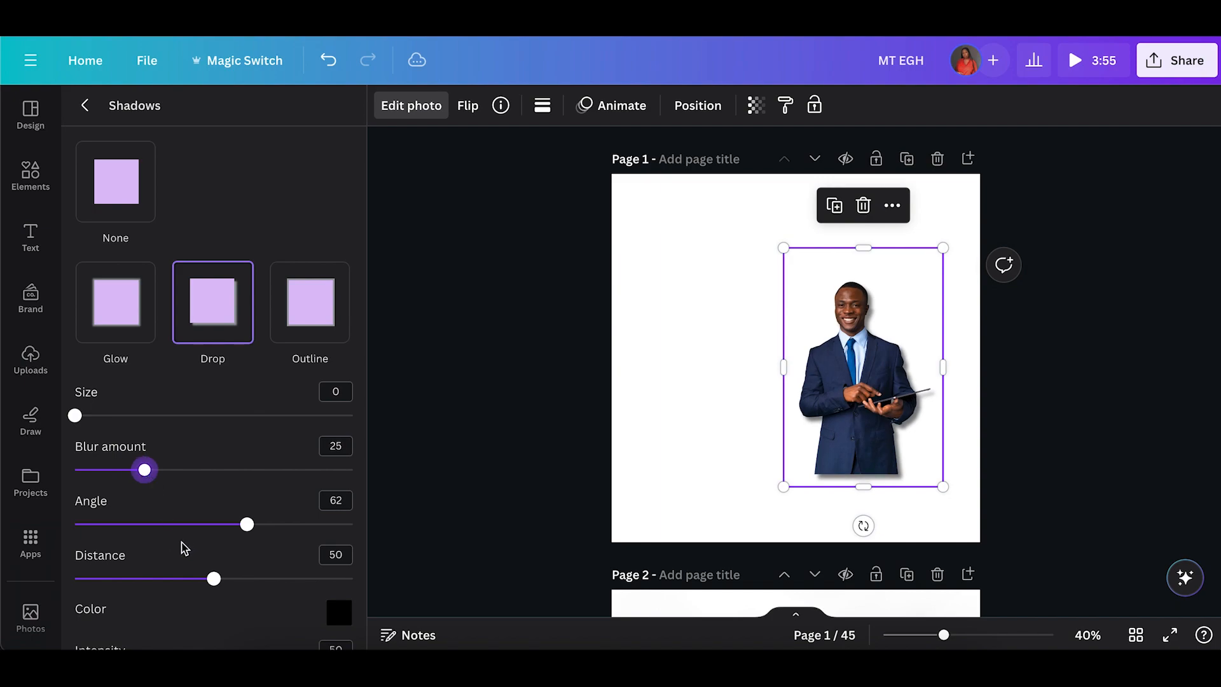
click(134, 579)
drag(138, 580, 114, 591)
scroll(114, 593, down, 1)
scroll(114, 592, down, 1)
click(138, 633)
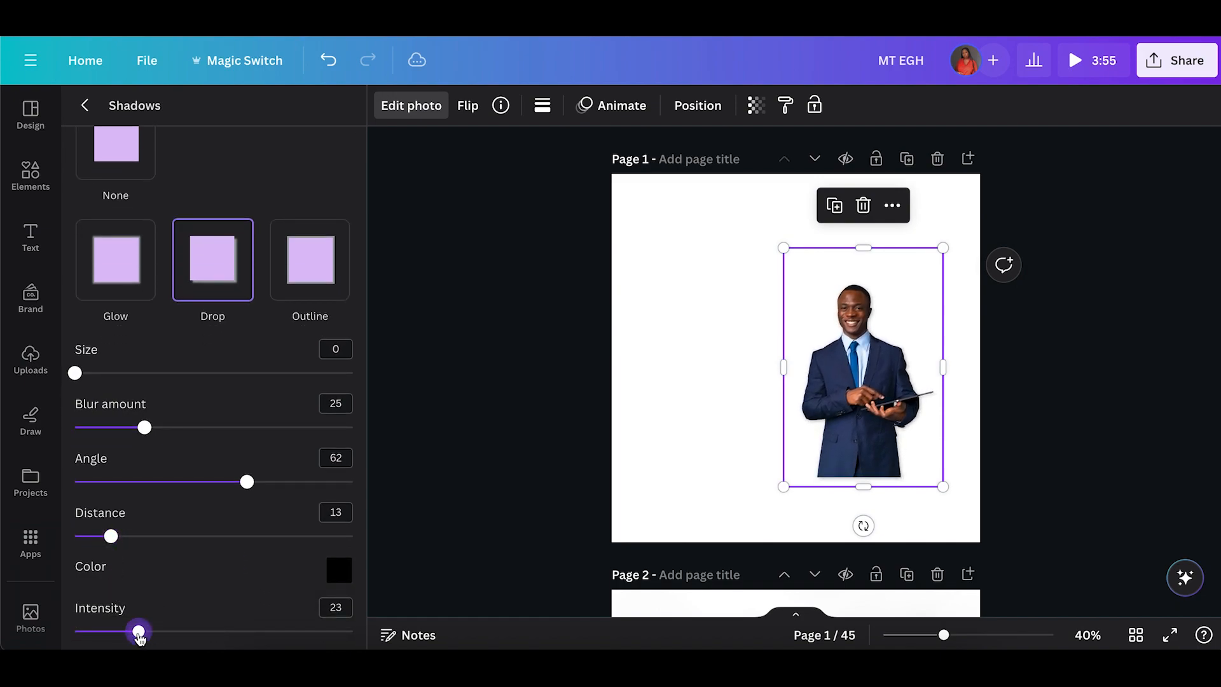
drag(143, 637, 164, 637)
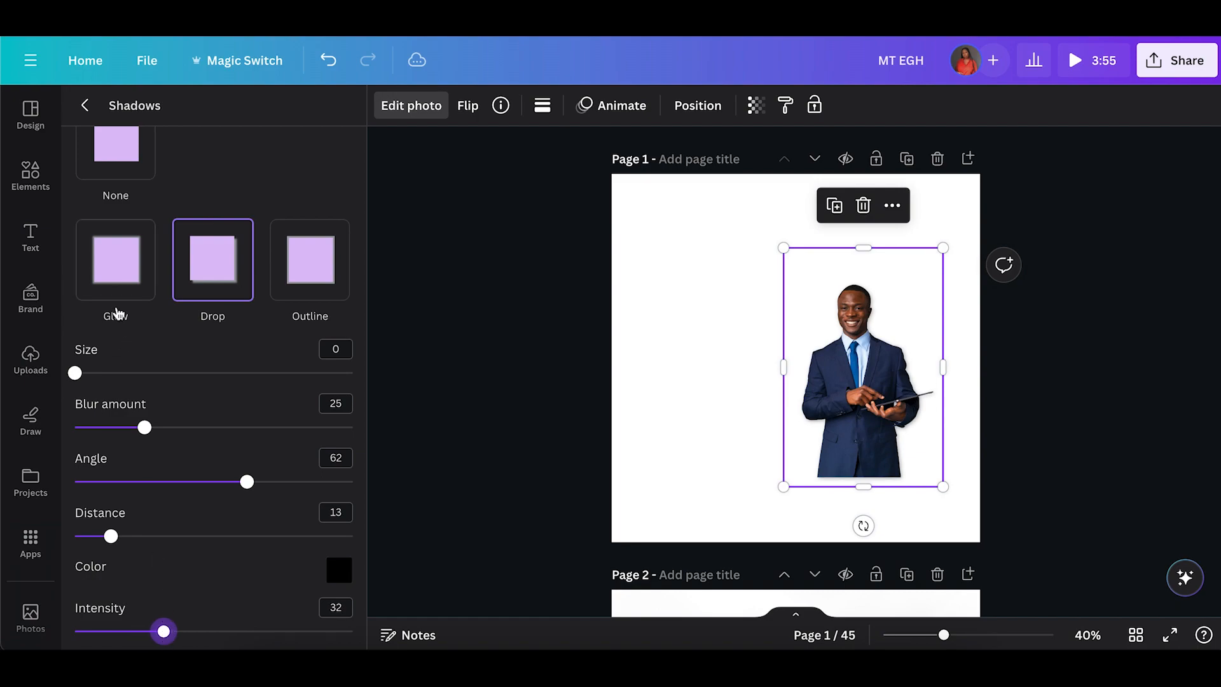
click(128, 427)
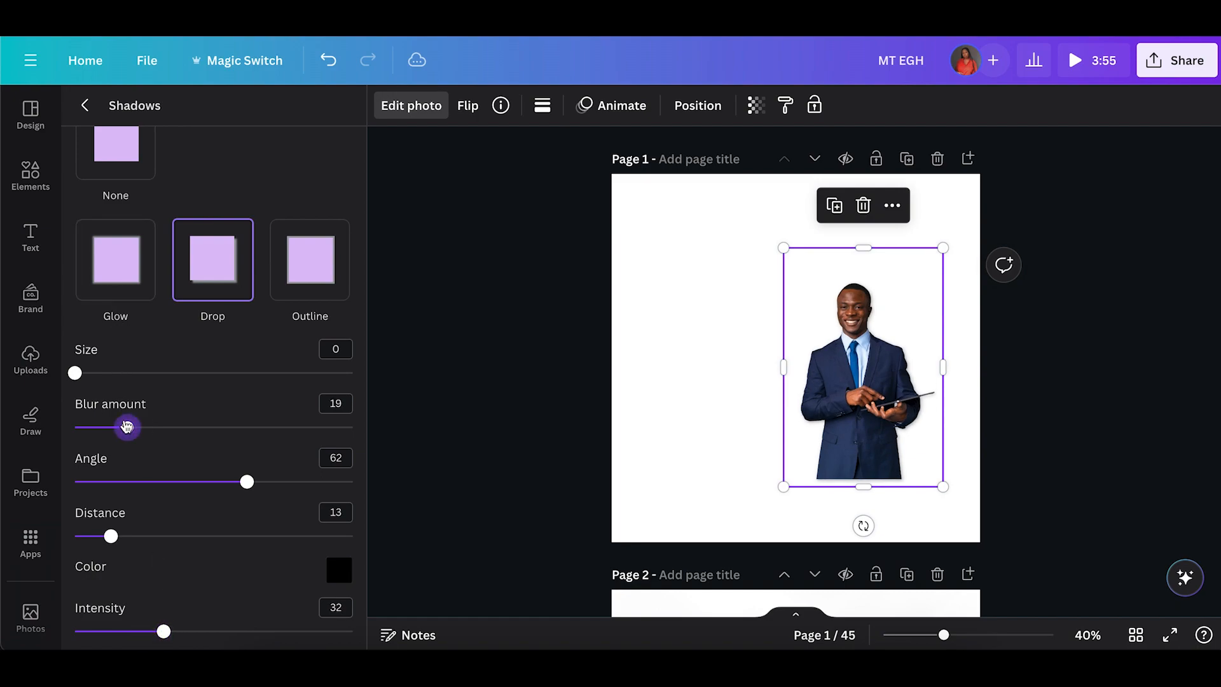
click(130, 538)
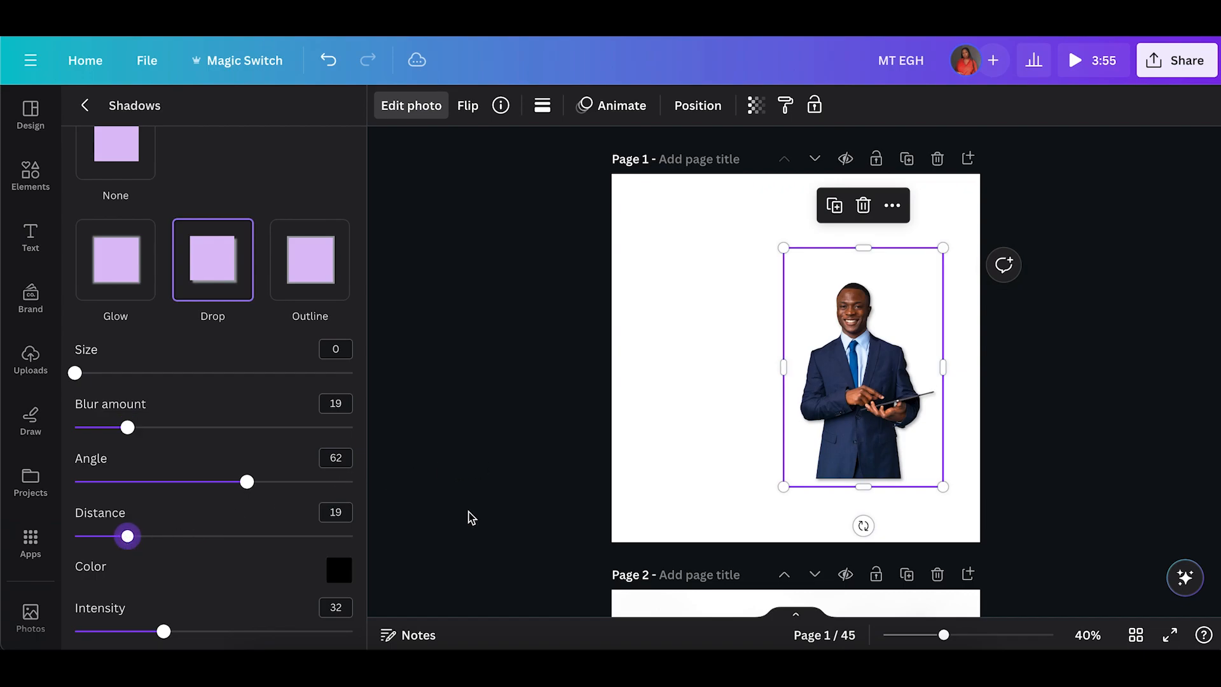
key(Escape)
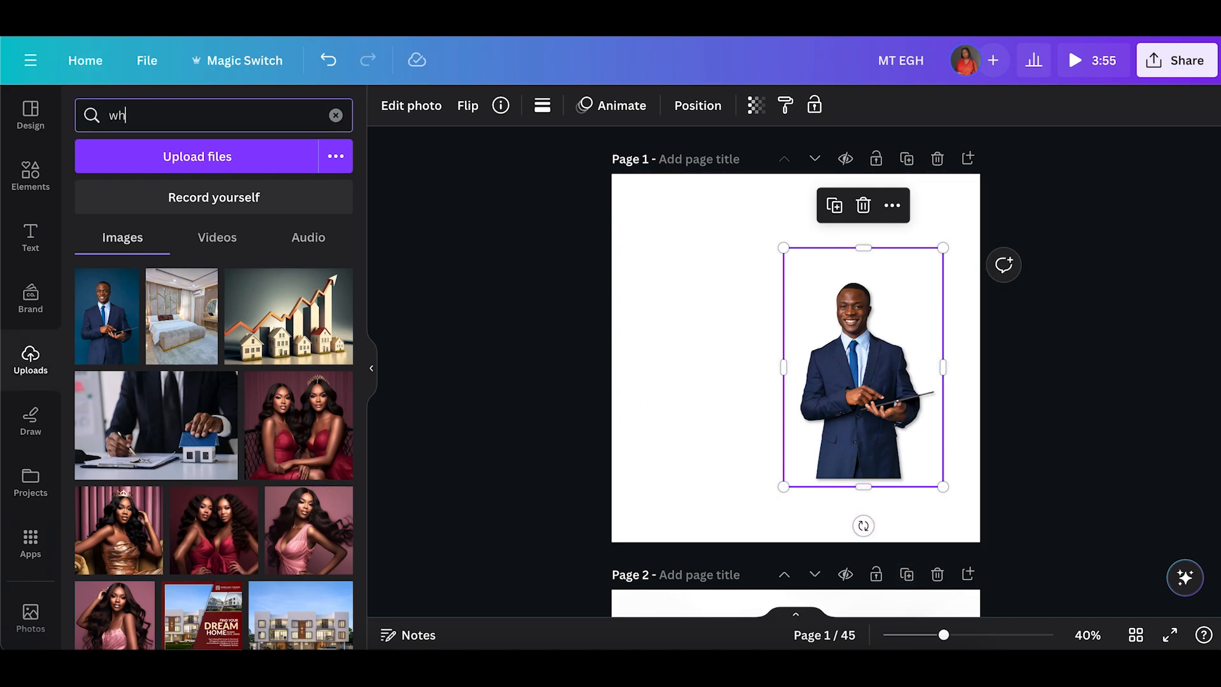
Search uploads for "white" and set a white textured image as the page background.
key(Return)
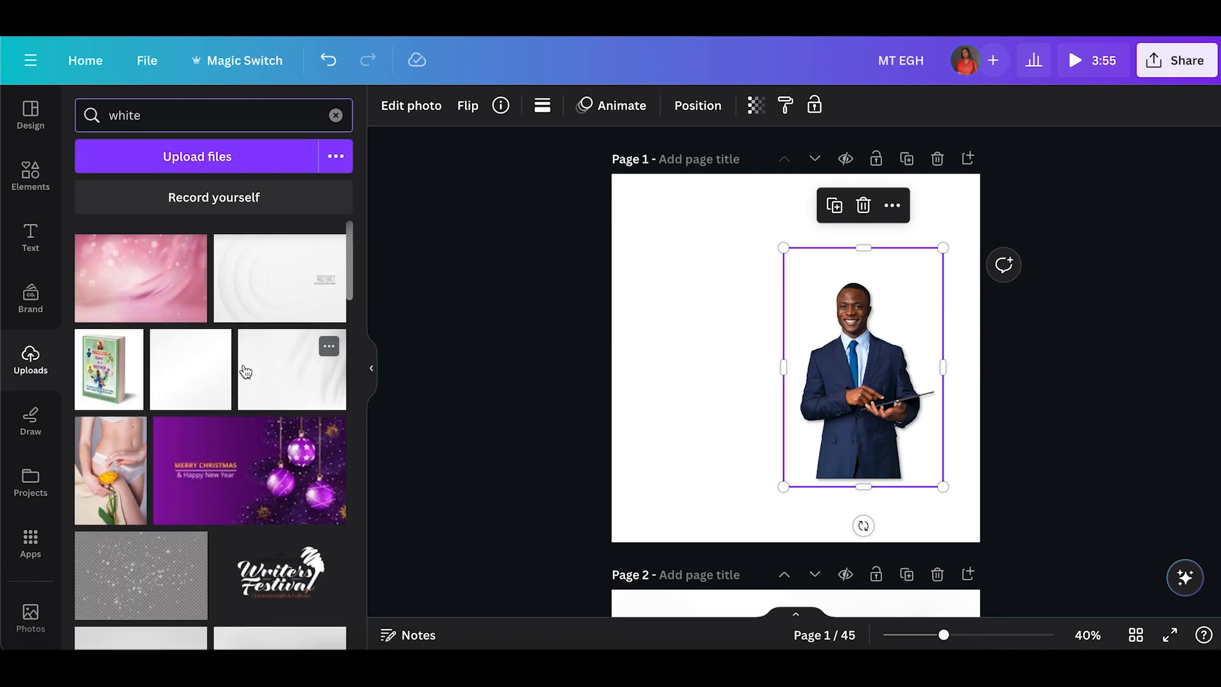
click(202, 378)
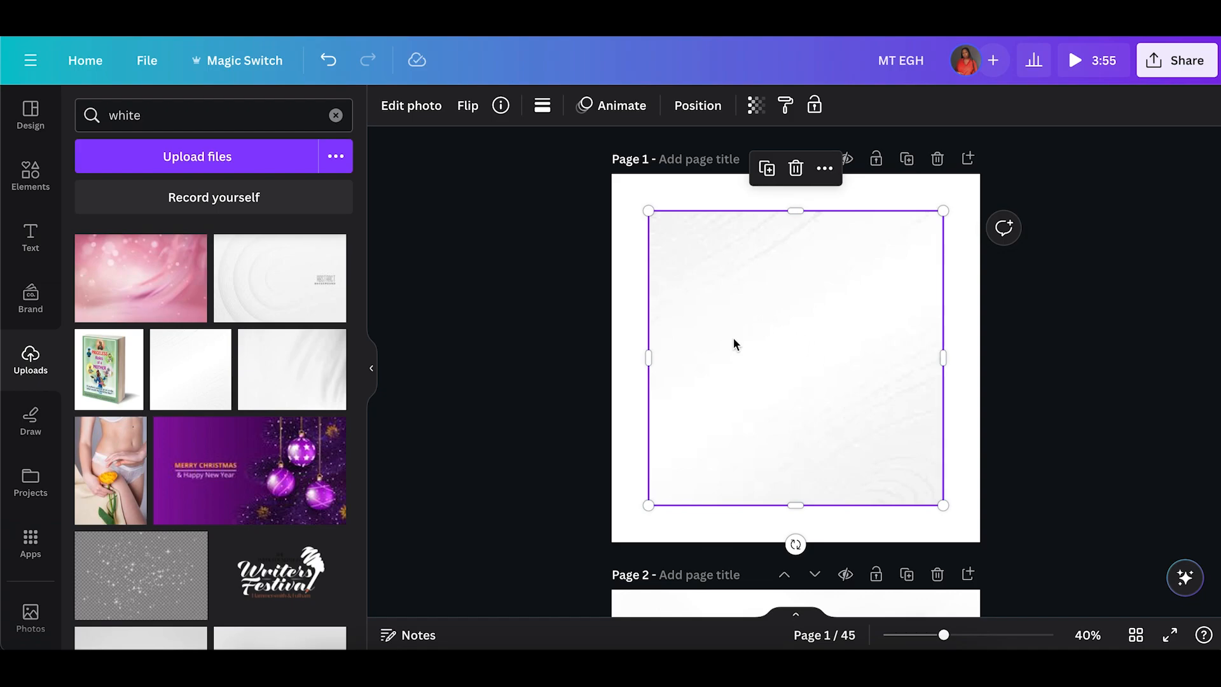
drag(734, 339, 400, 383)
click(294, 379)
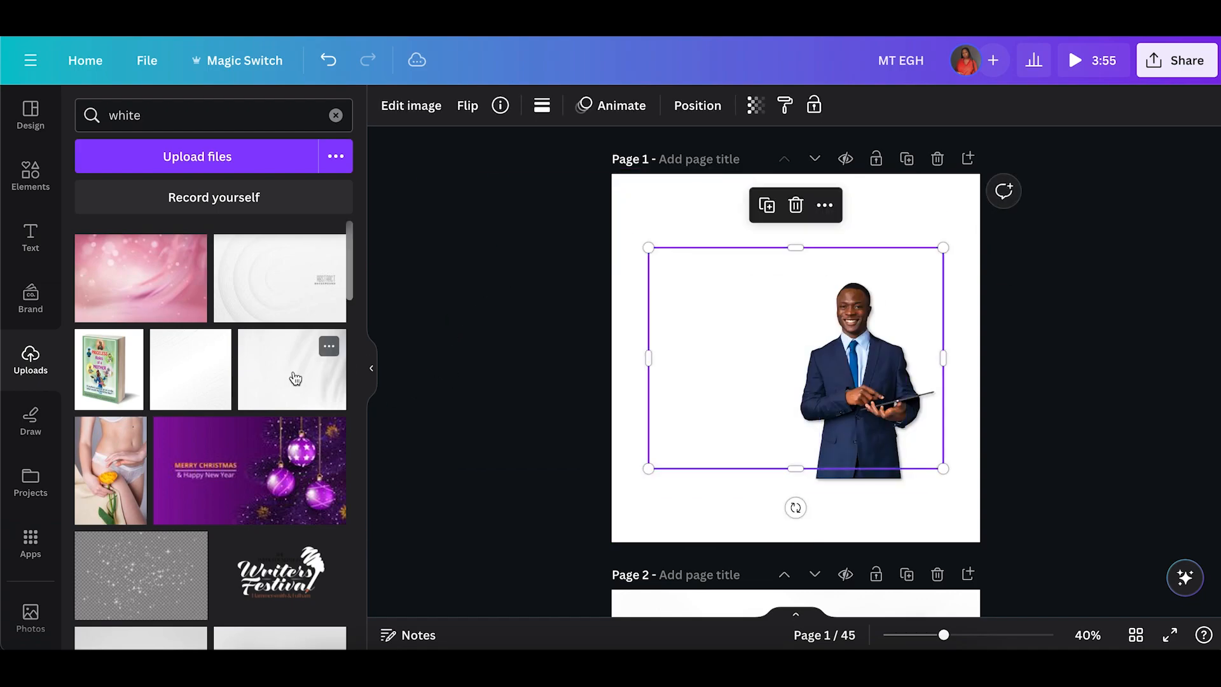
right_click(788, 318)
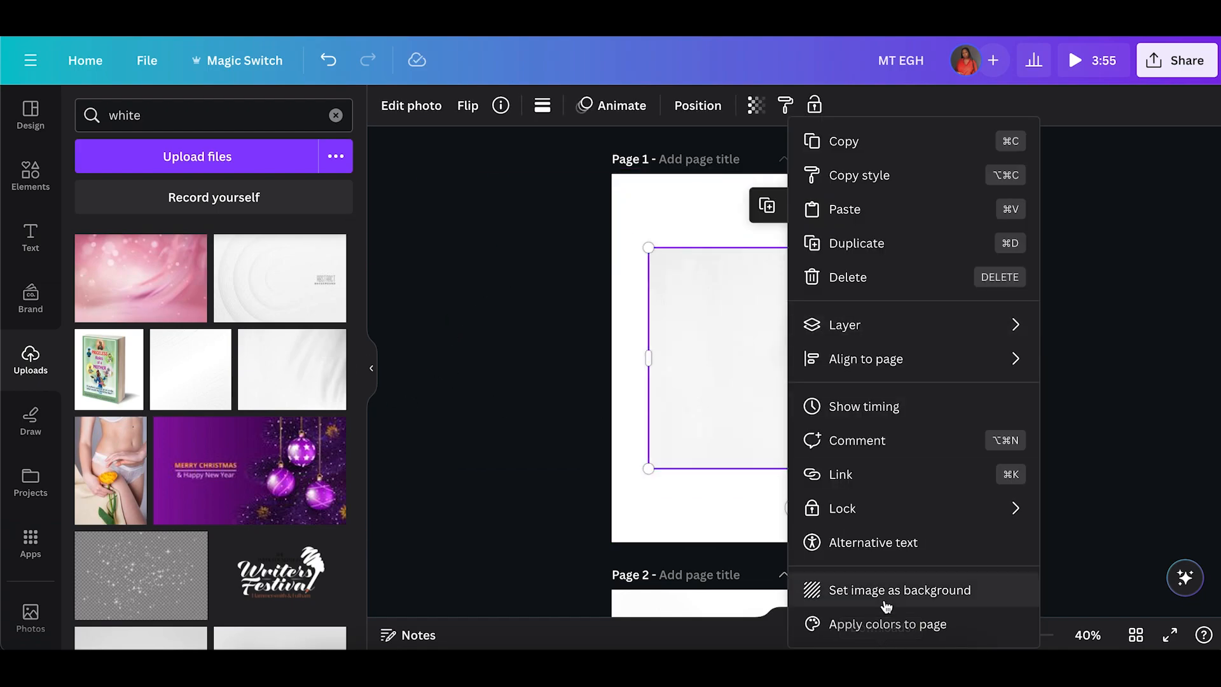
click(886, 601)
Search uploads for "background" and set a plain white lined image as the page background.
scroll(220, 511, down, 2)
scroll(220, 511, down, 1)
scroll(197, 390, down, 3)
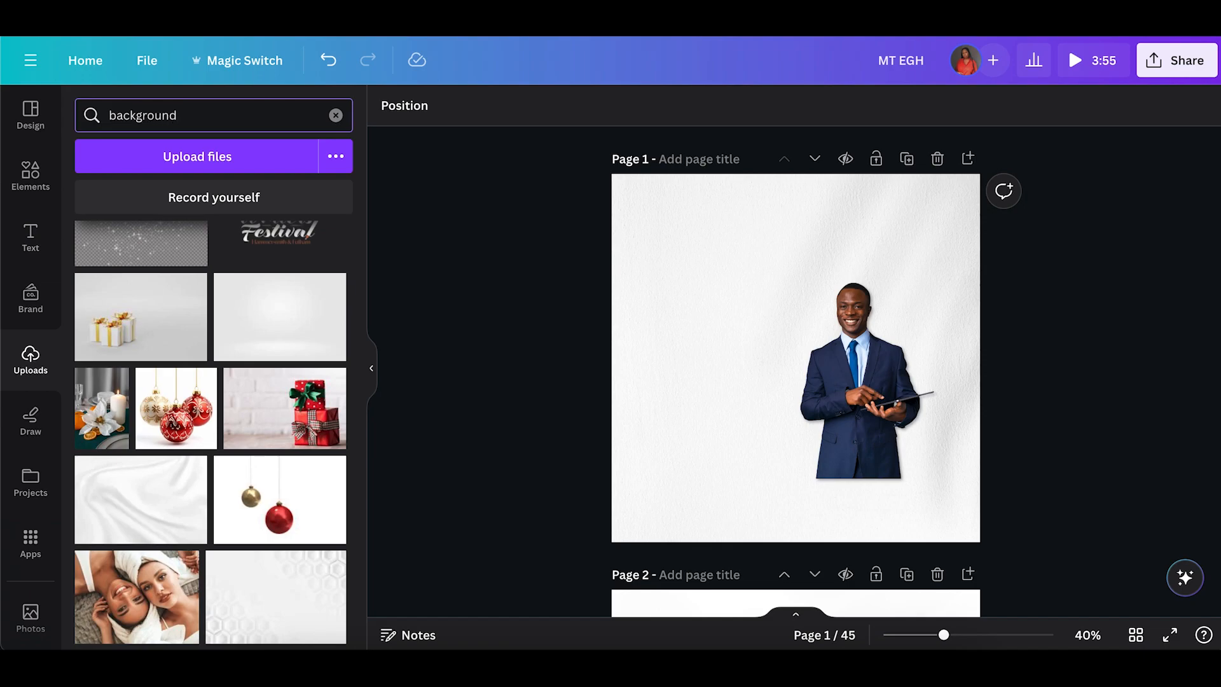
key(Return)
scroll(271, 397, up, 4)
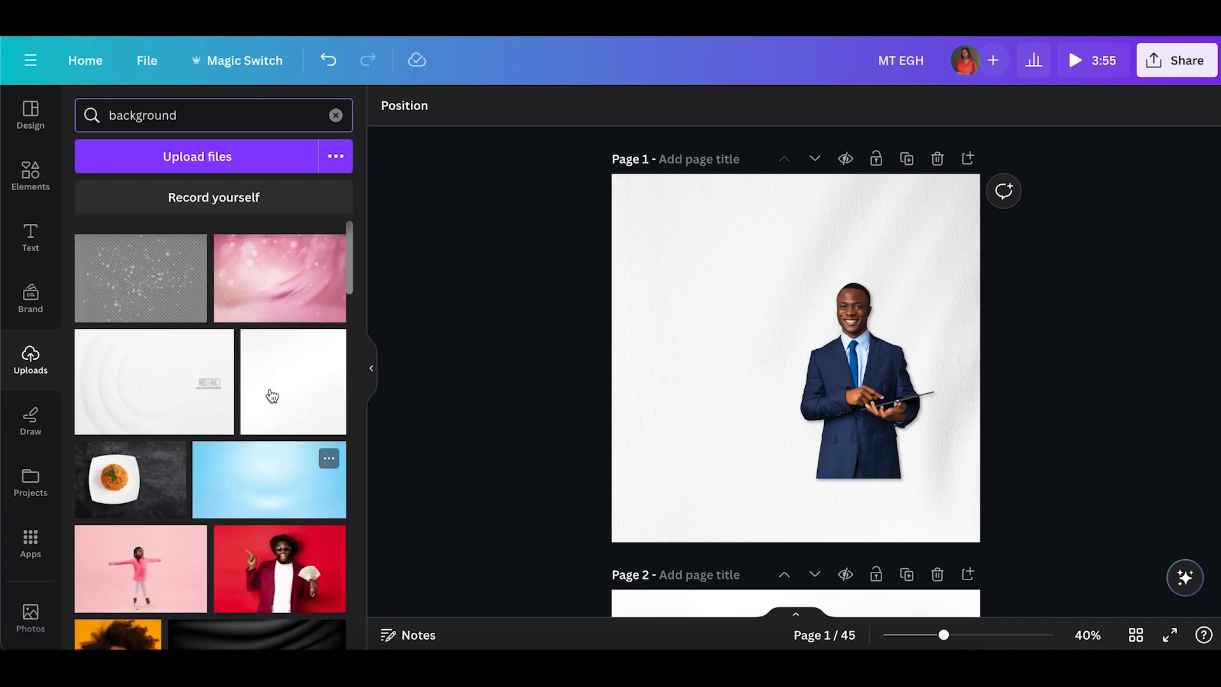
click(289, 398)
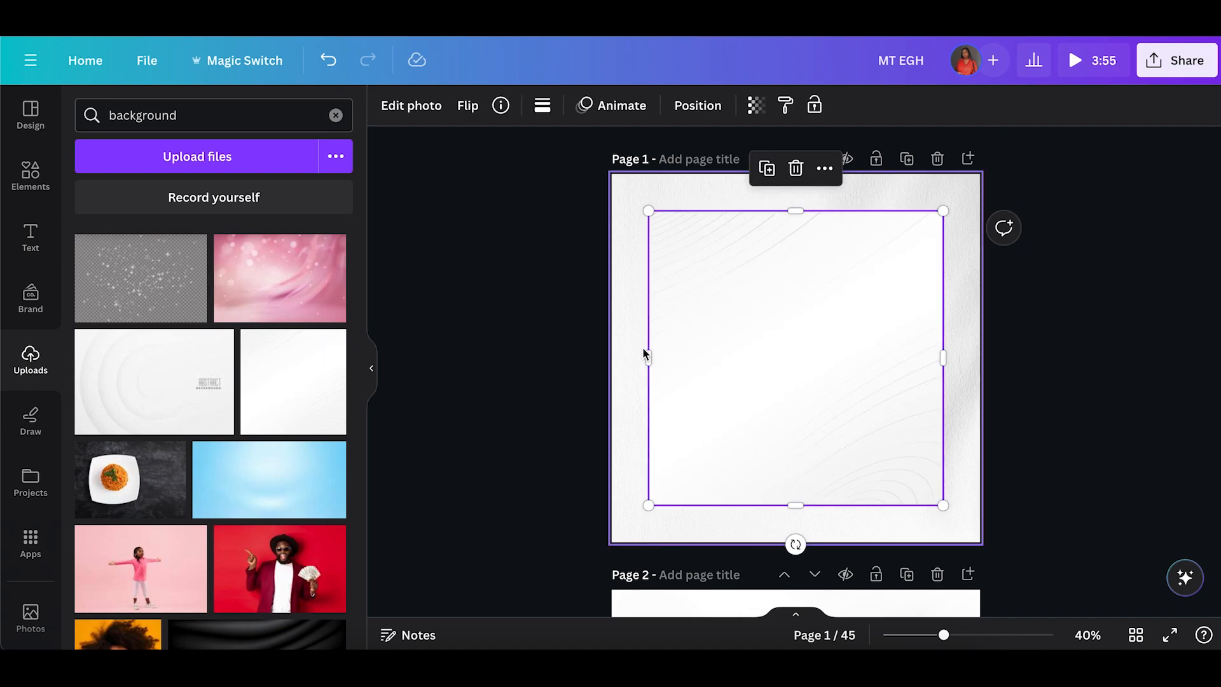
right_click(701, 360)
click(800, 589)
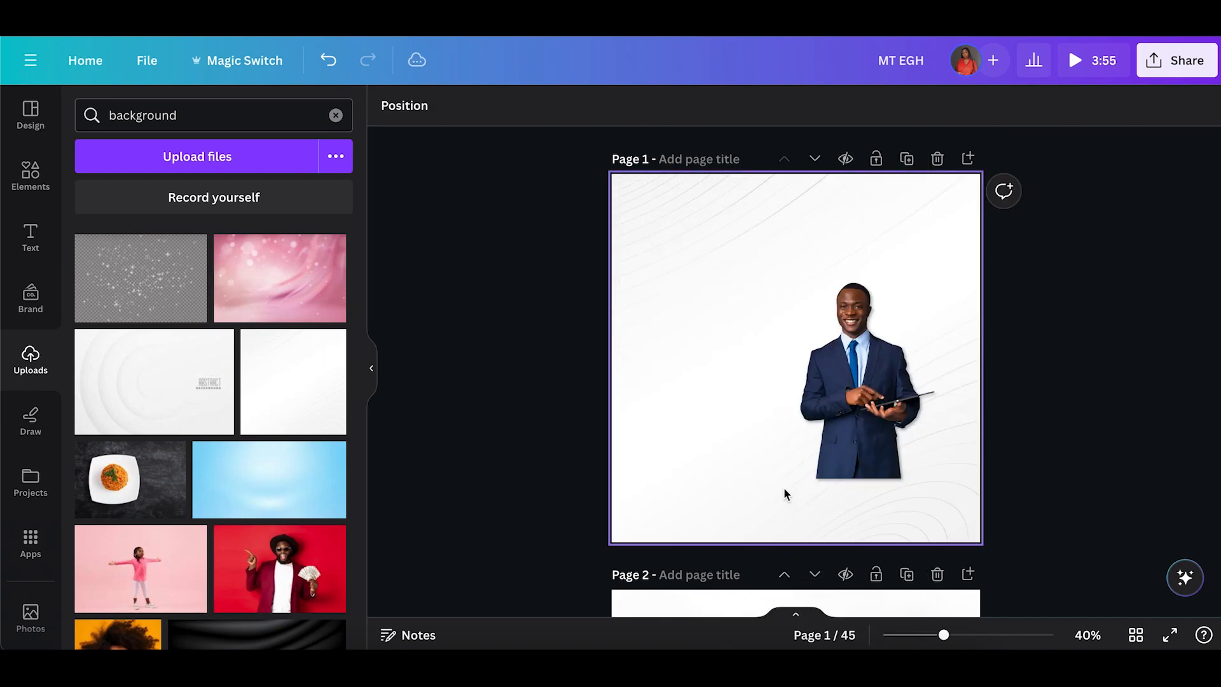
click(656, 384)
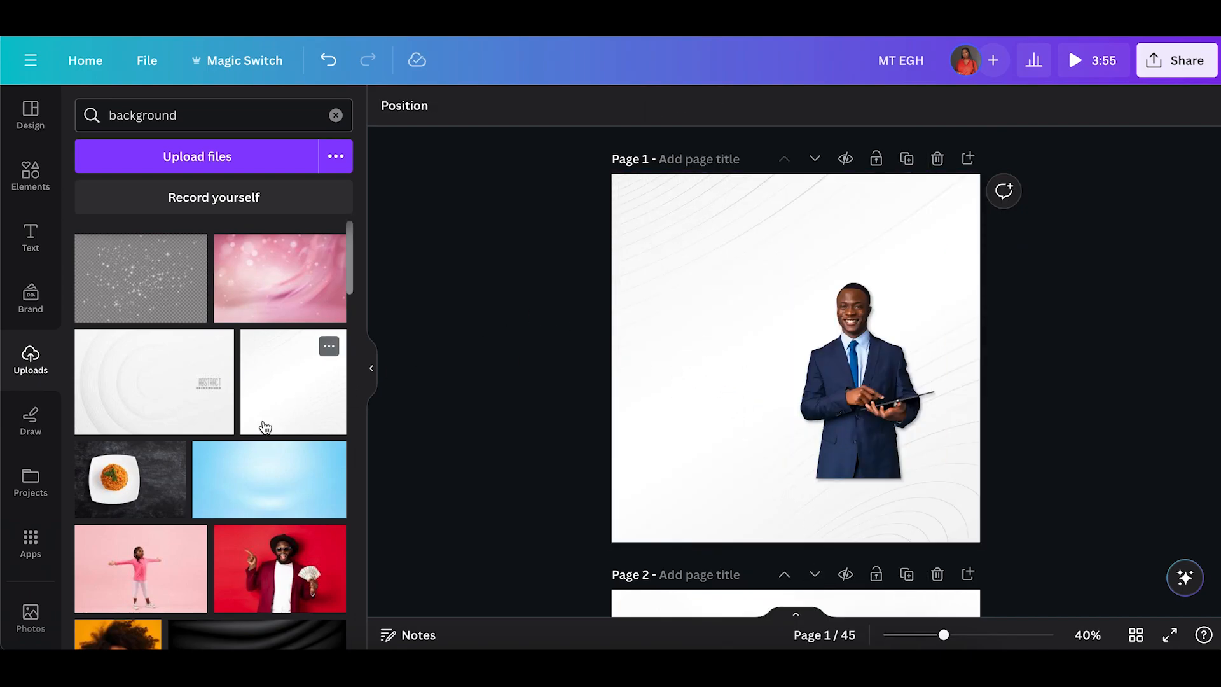
Replace the page background with the white concentric-circles abstract image.
drag(180, 391, 800, 340)
right_click(799, 339)
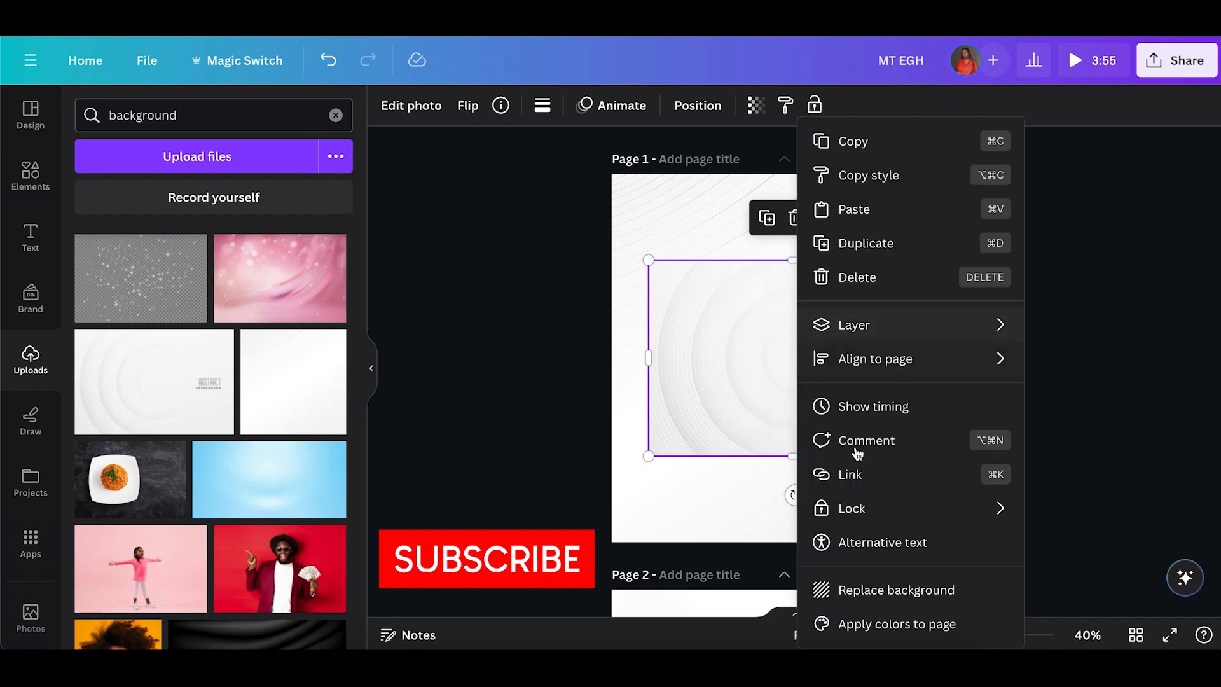
click(906, 588)
click(893, 542)
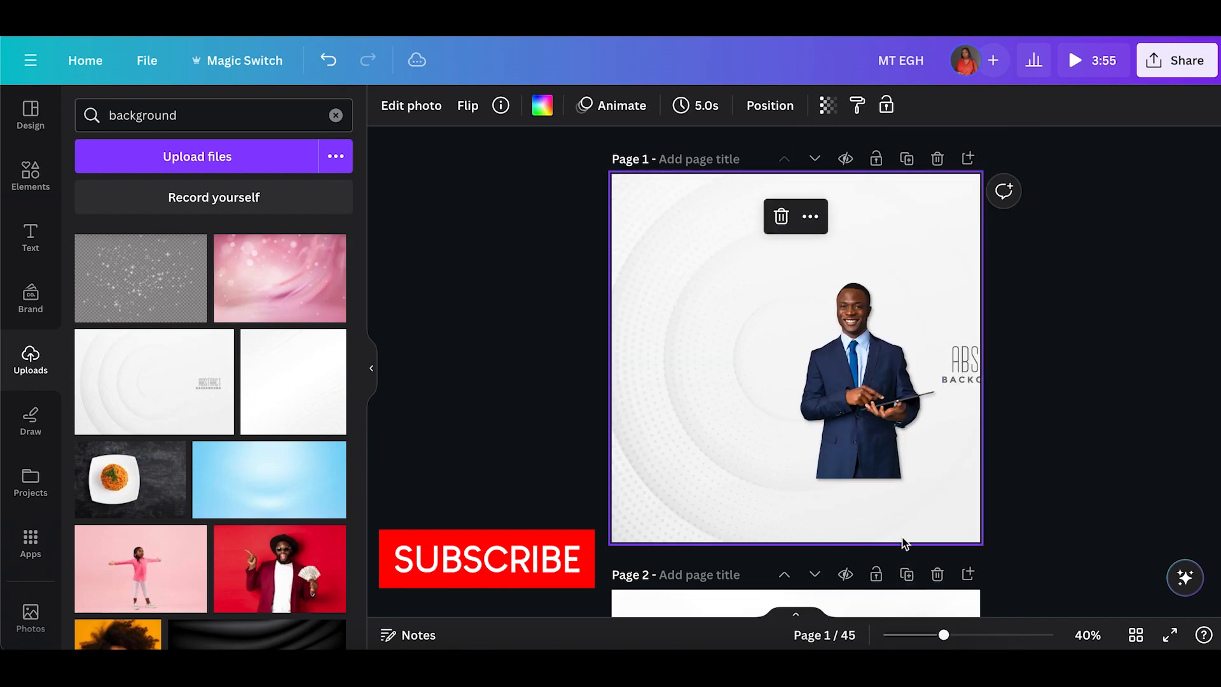
Enlarge the background image in crop mode so its corner text falls outside the page.
double_click(946, 515)
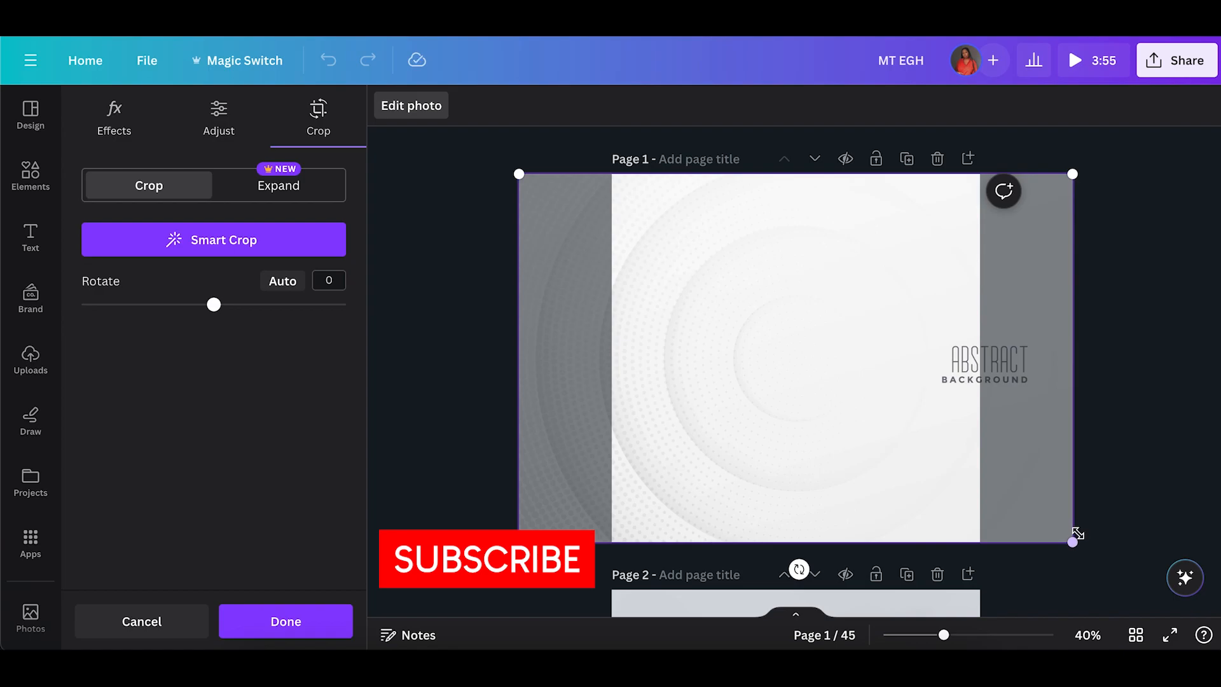
drag(1079, 544, 1186, 581)
click(436, 356)
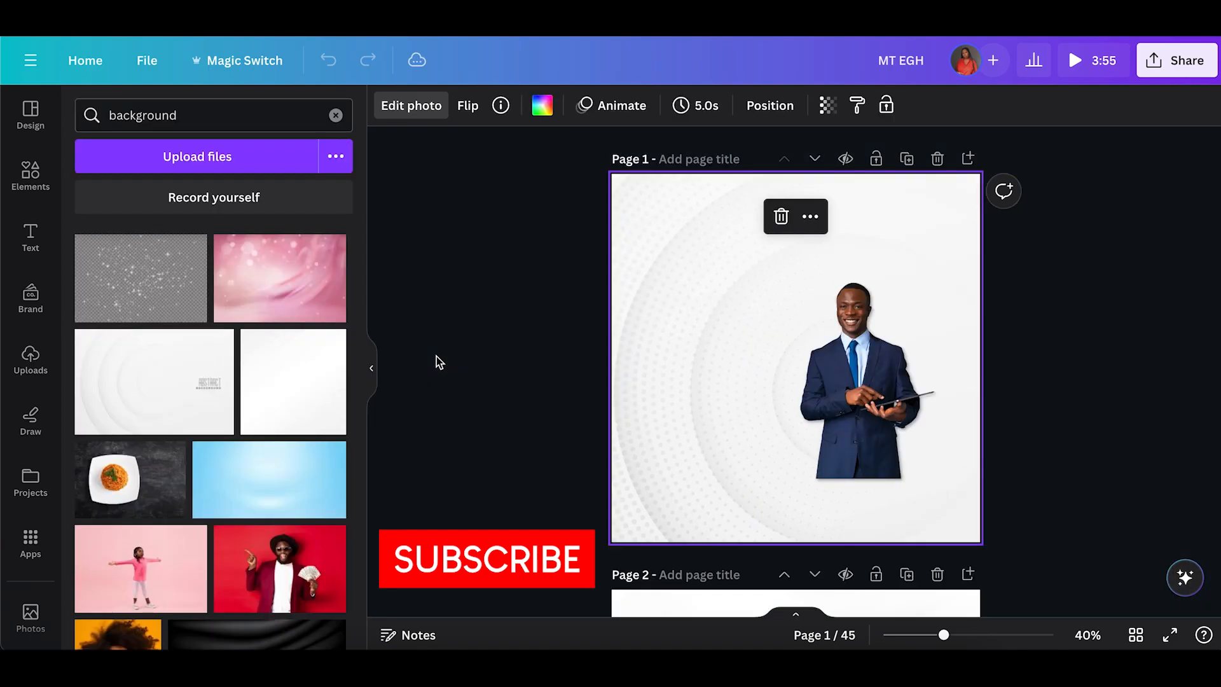
Set the background image's transparency to 44.
click(661, 342)
click(827, 106)
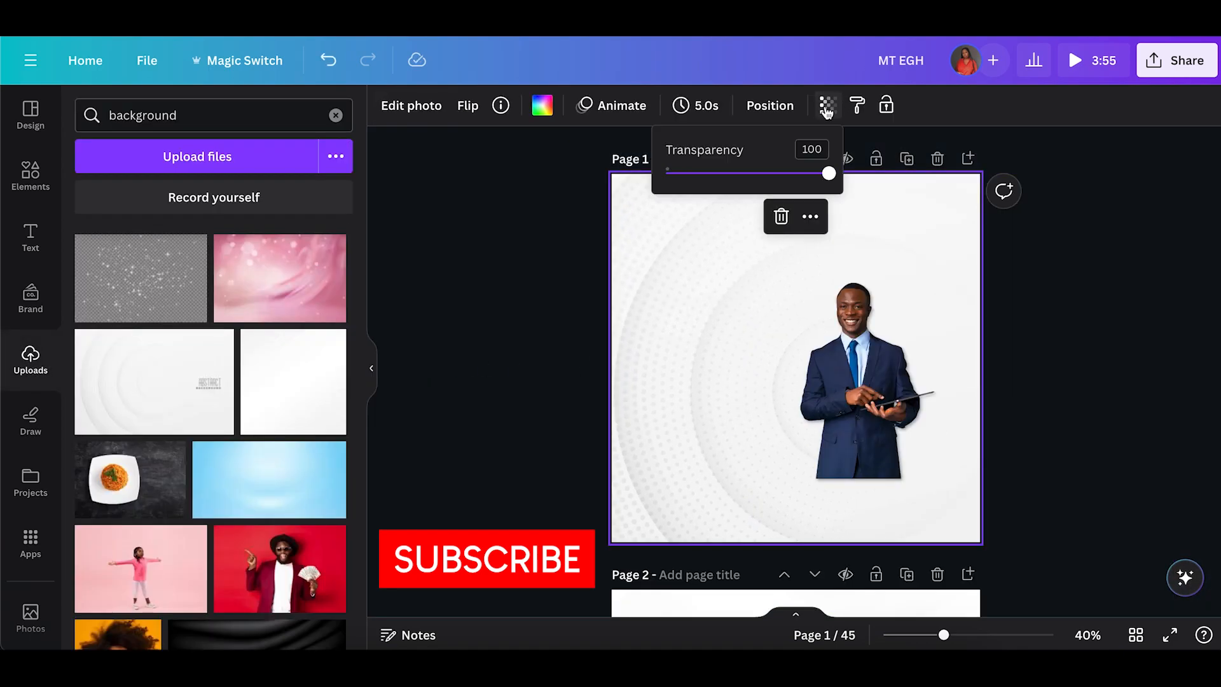
drag(703, 186, 748, 185)
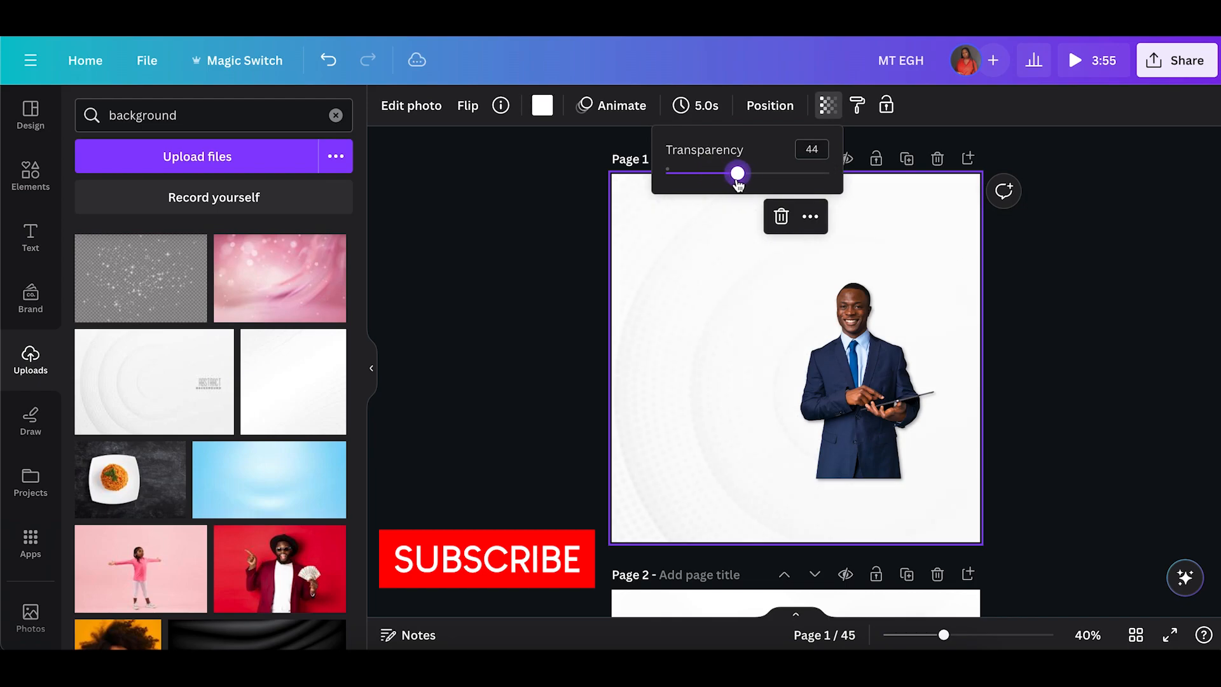
Enlarge the man's photo and position it at the lower right so it reaches the page's bottom edge.
click(854, 346)
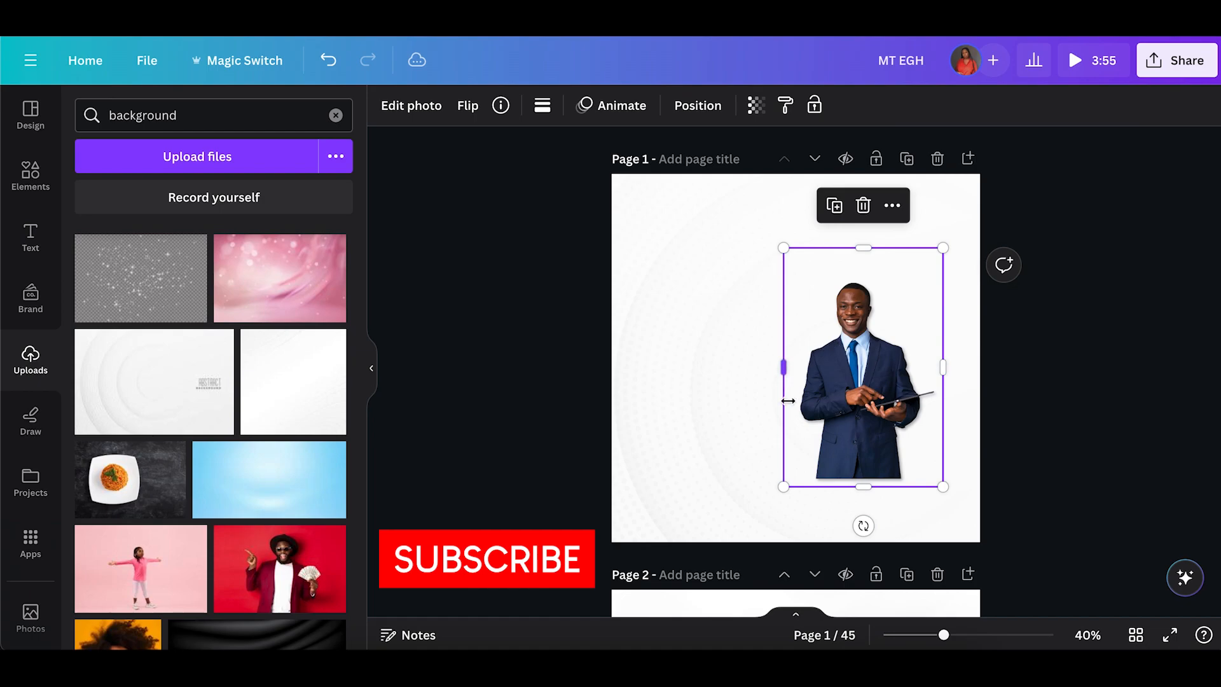
drag(783, 488, 722, 574)
drag(943, 247, 946, 240)
drag(839, 422, 898, 411)
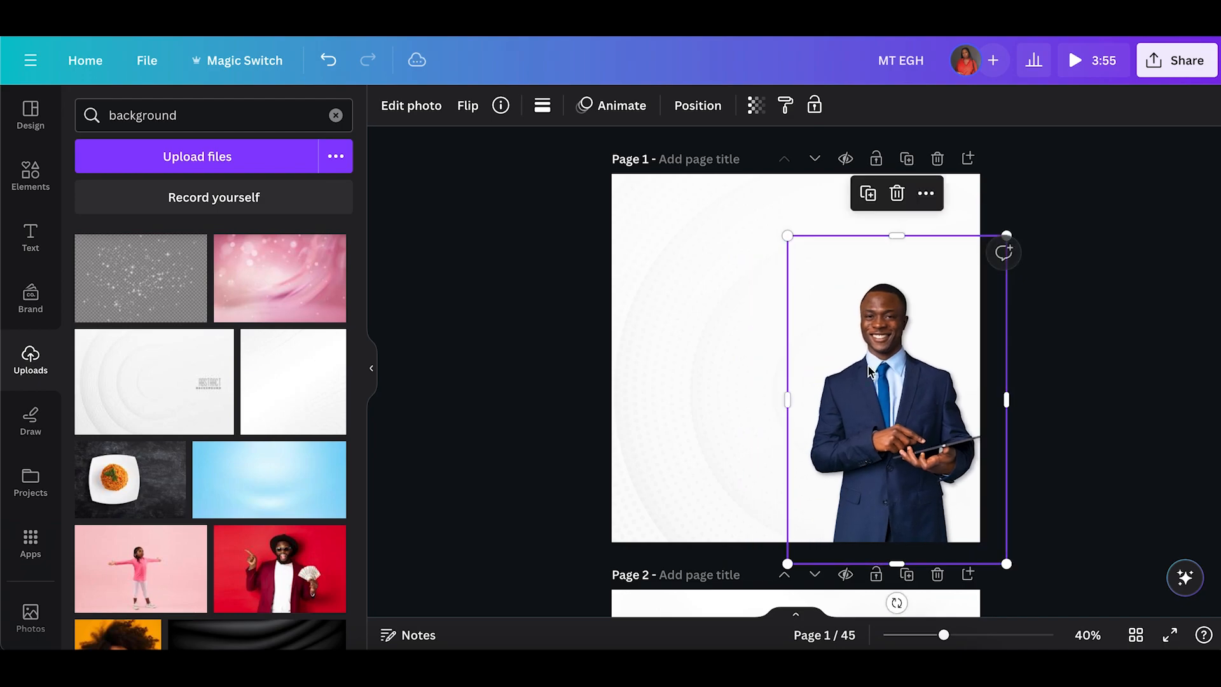
drag(788, 236, 768, 212)
click(750, 455)
drag(891, 448, 891, 440)
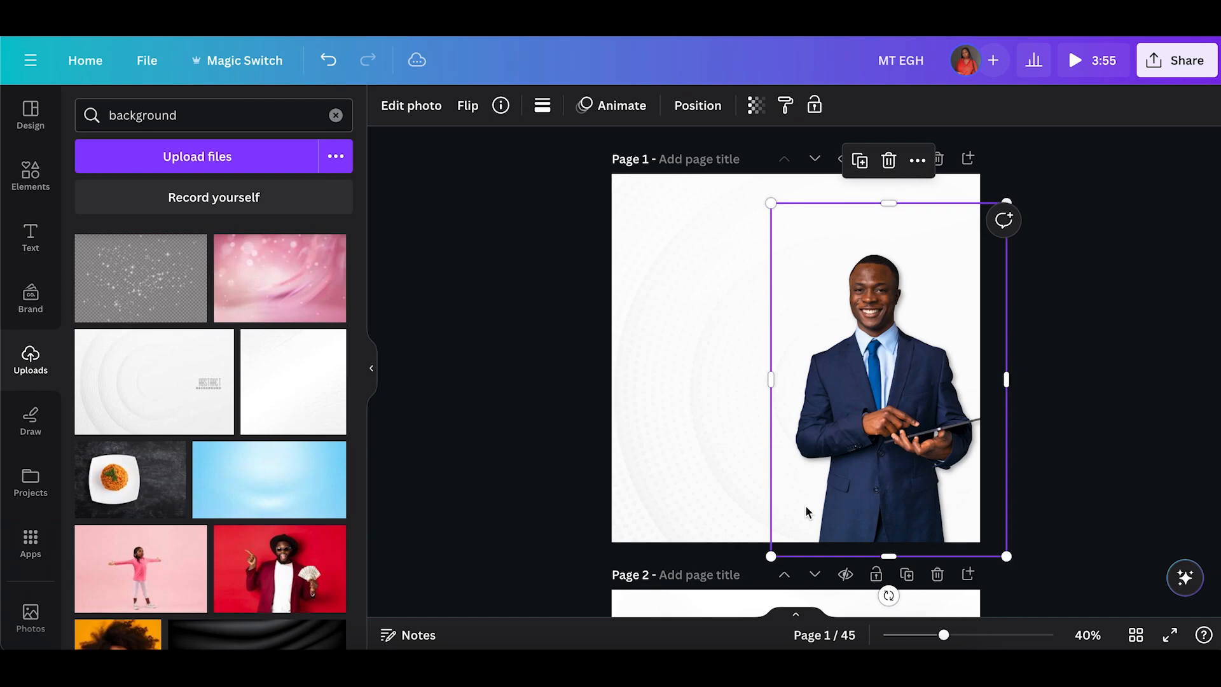
Copy the Edgegate Homes logo from page 2, paste it at page 1's top-left and shrink it.
scroll(827, 497, down, 1)
click(716, 574)
scroll(716, 574, up, 5)
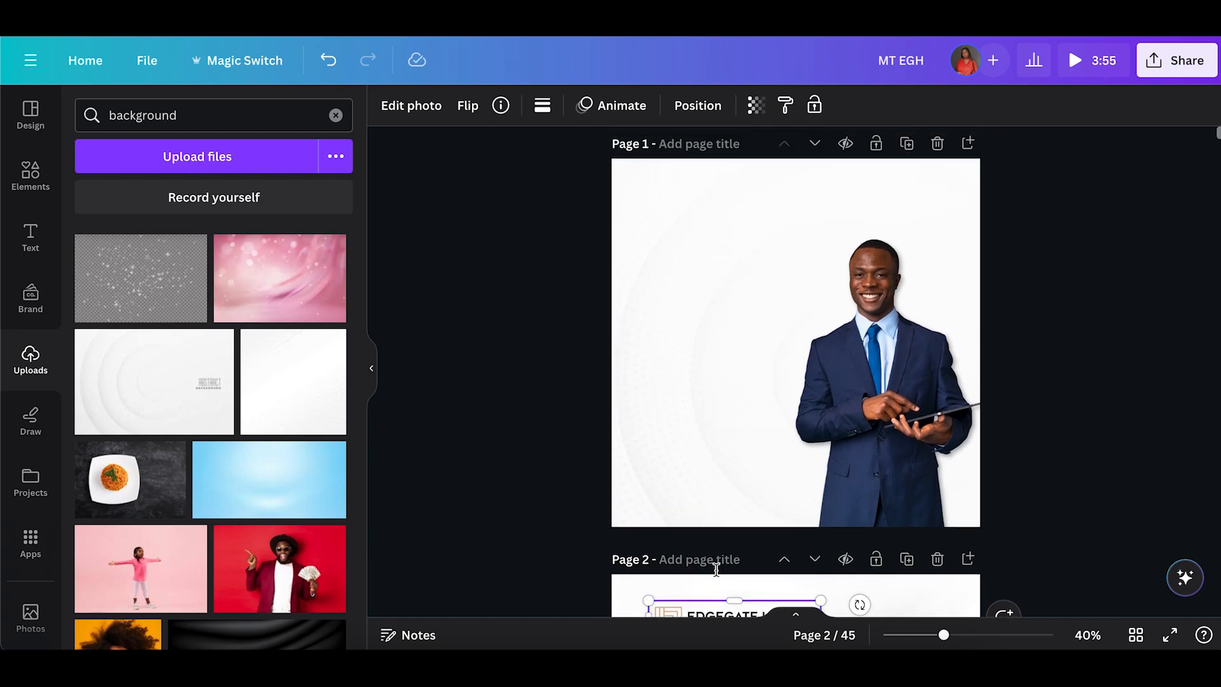
click(655, 232)
key(ctrl+v)
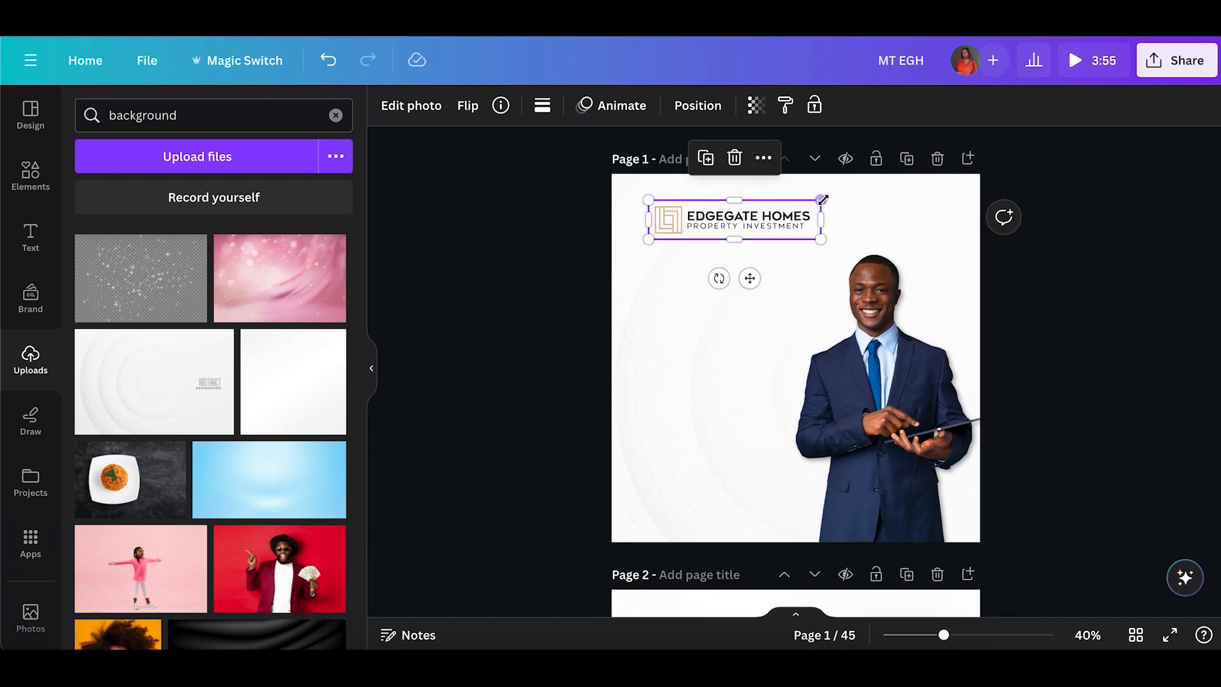
drag(820, 200, 774, 208)
click(576, 254)
Add a heading below the logo reading "Ready To".
click(853, 367)
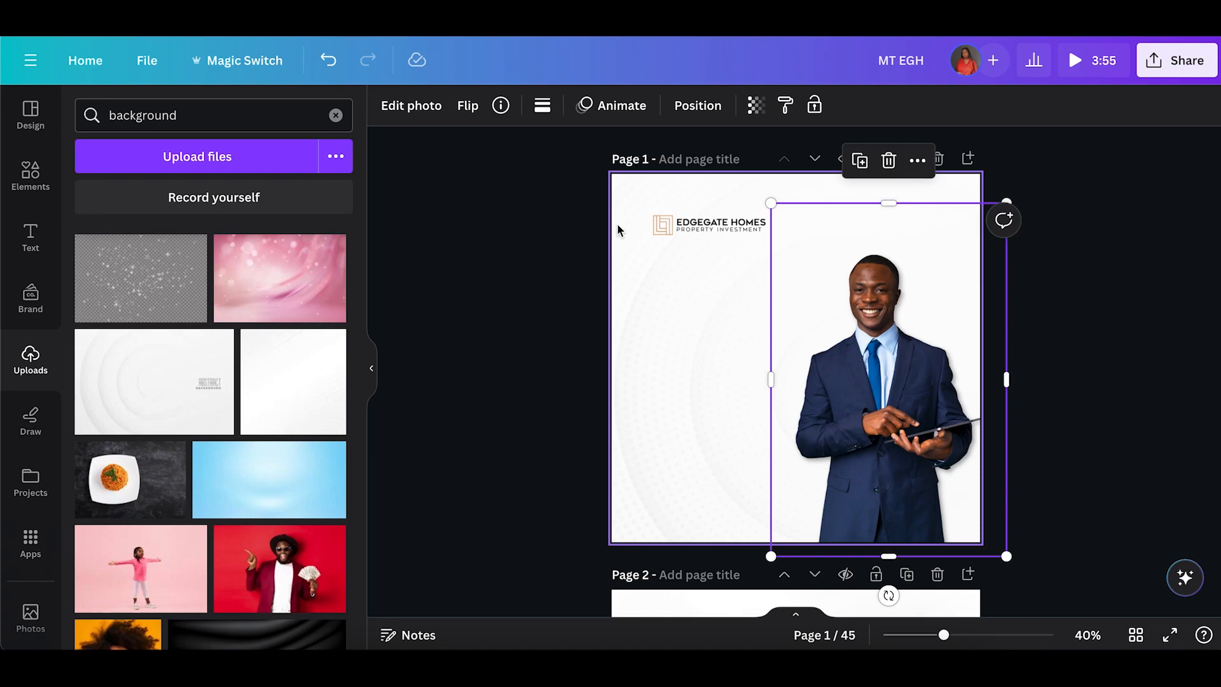
click(30, 236)
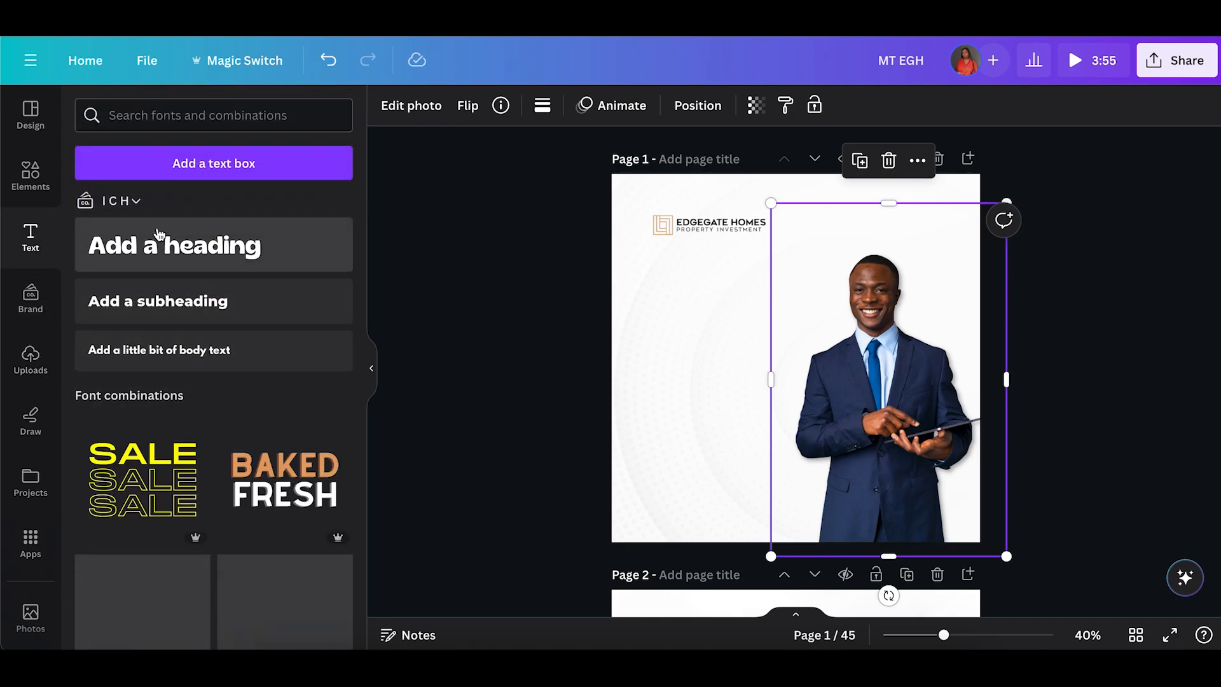
click(163, 242)
drag(811, 405, 716, 310)
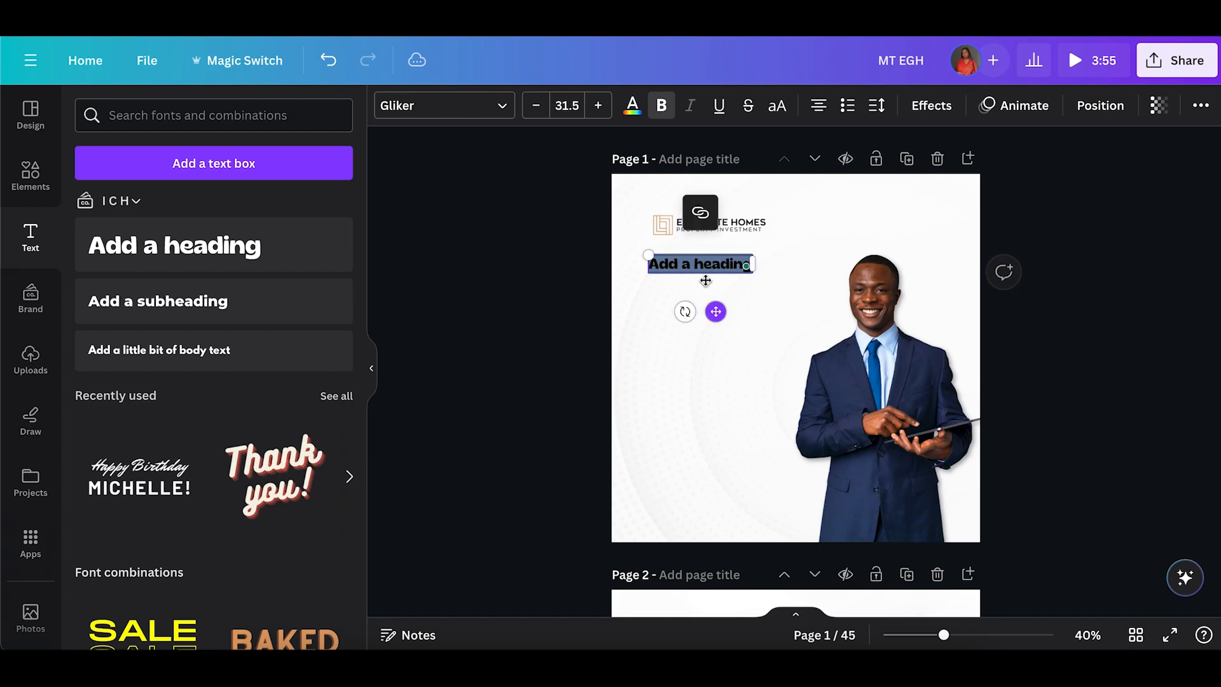
text(Ready To)
click(496, 207)
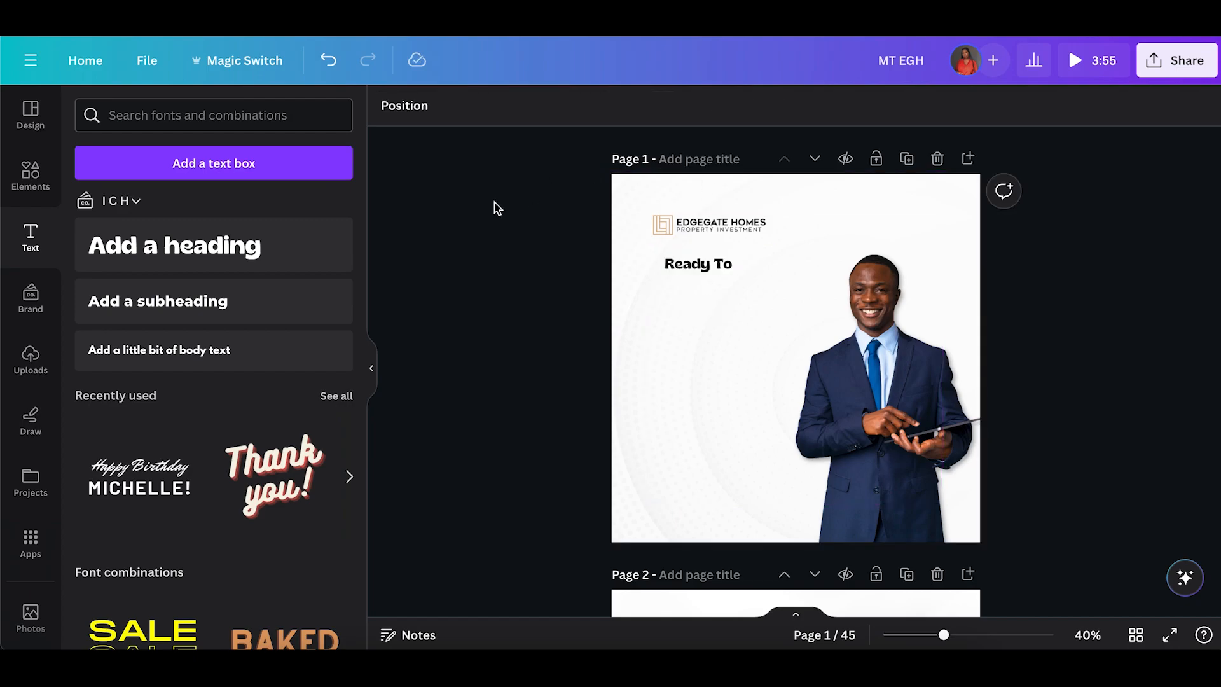
Change the "Ready To" heading's font to Mont and enlarge it to about 45.6.
click(725, 270)
click(412, 107)
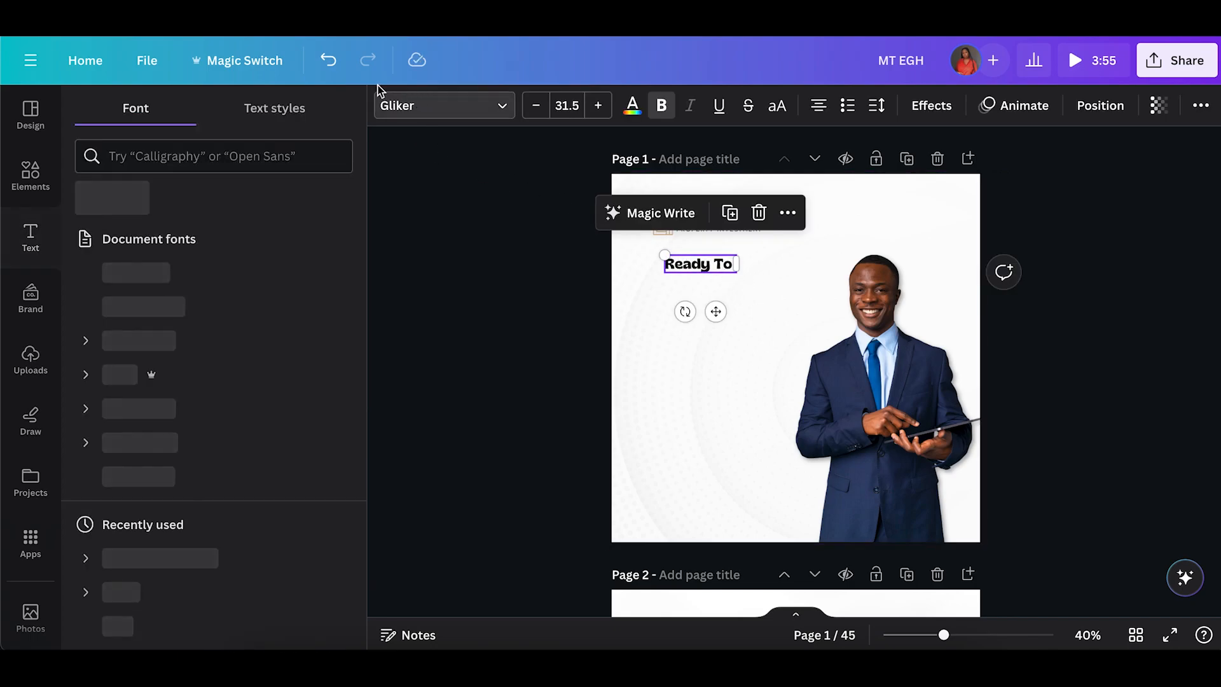
click(204, 153)
text(Mont)
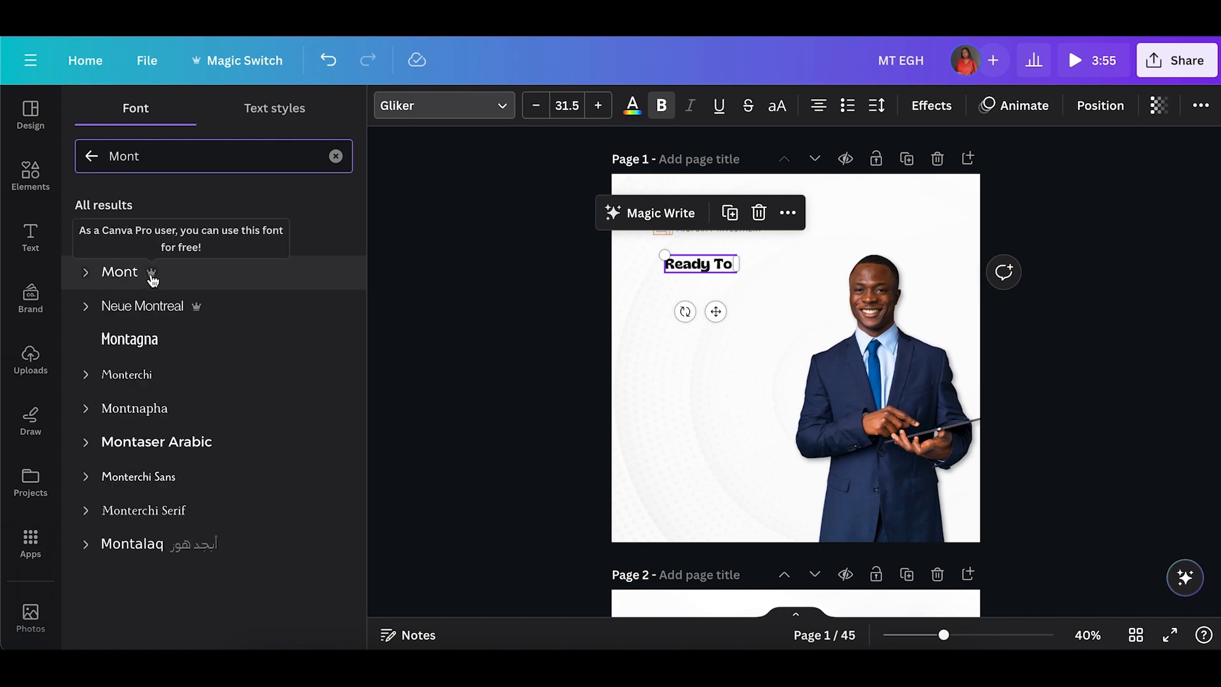
click(152, 278)
drag(665, 254, 633, 248)
mouse_move(699, 308)
mouse_down()
mouse_move(720, 311)
mouse_move(715, 324)
mouse_up()
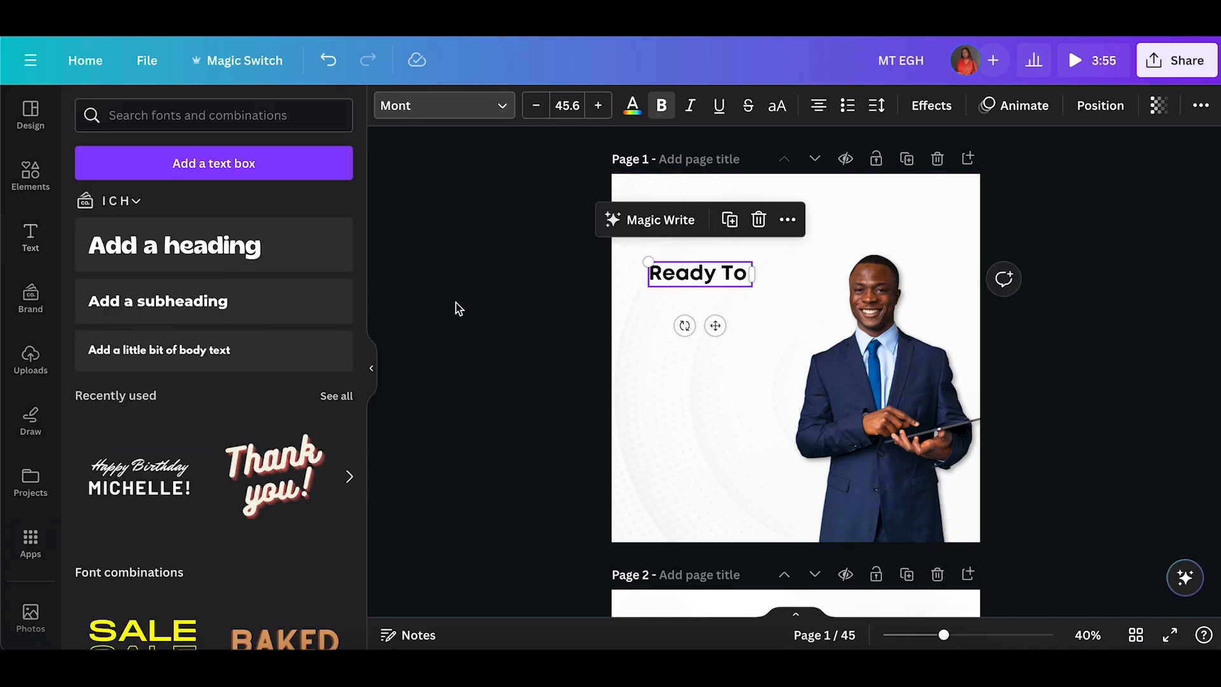
Add a square shape and flatten it into a bar placed below the "Ready To" heading.
click(26, 173)
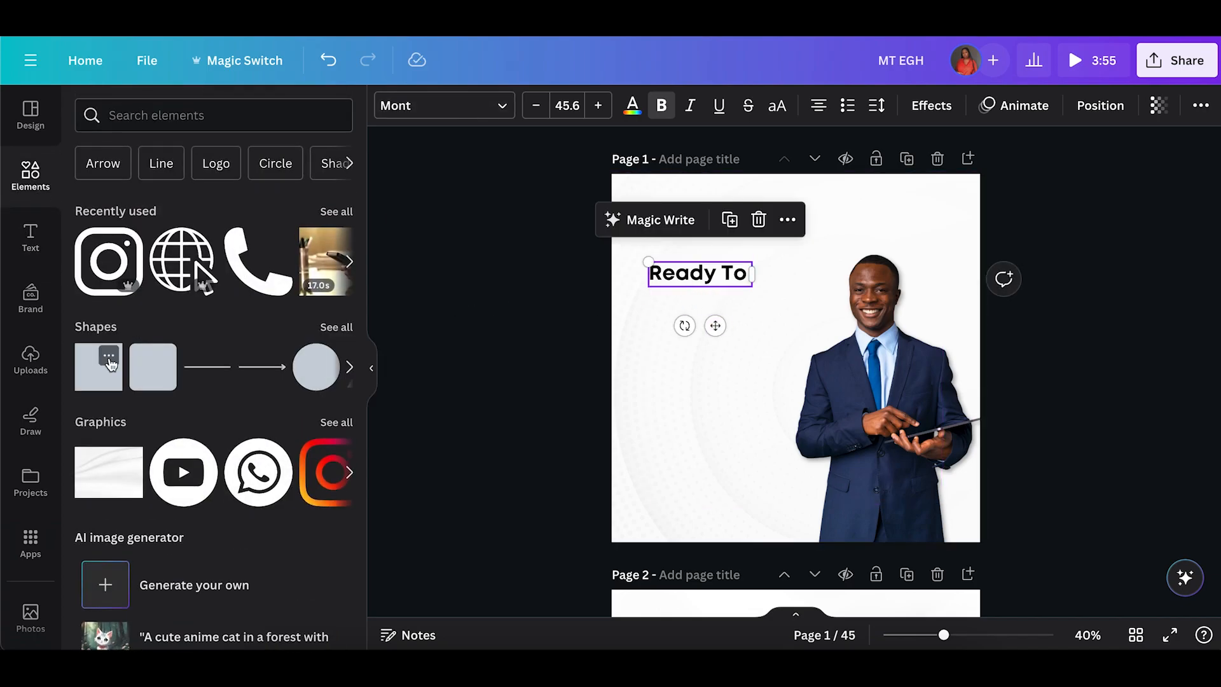
click(96, 379)
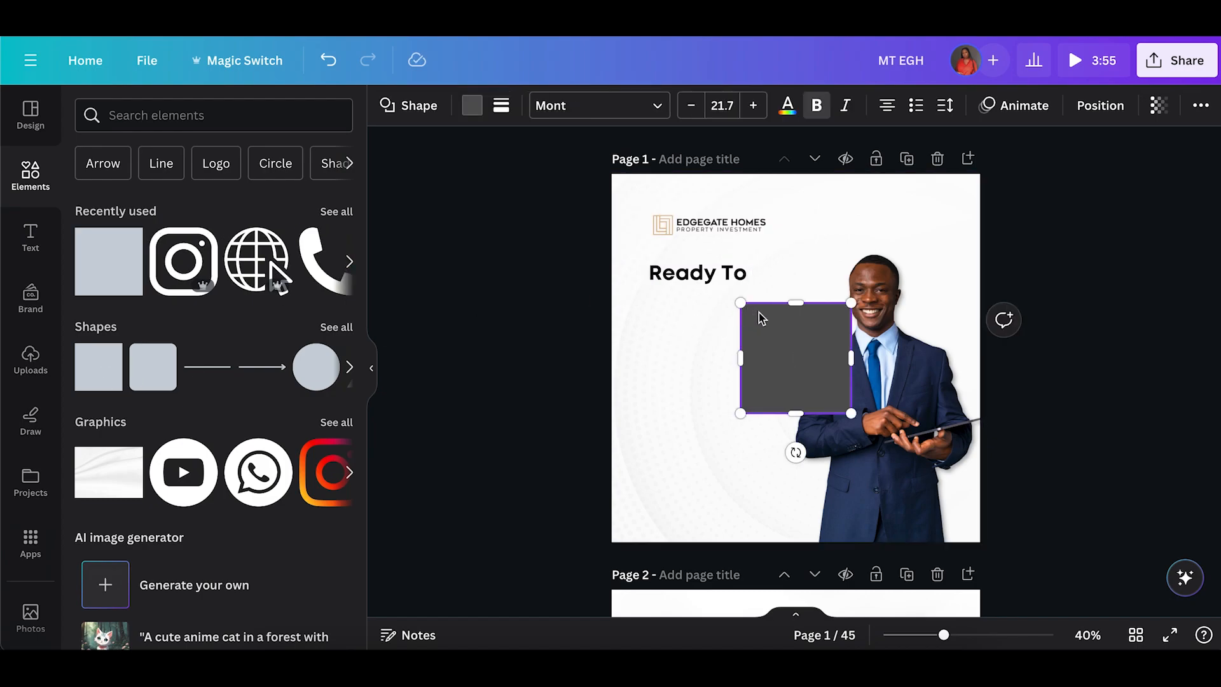
drag(795, 301, 795, 379)
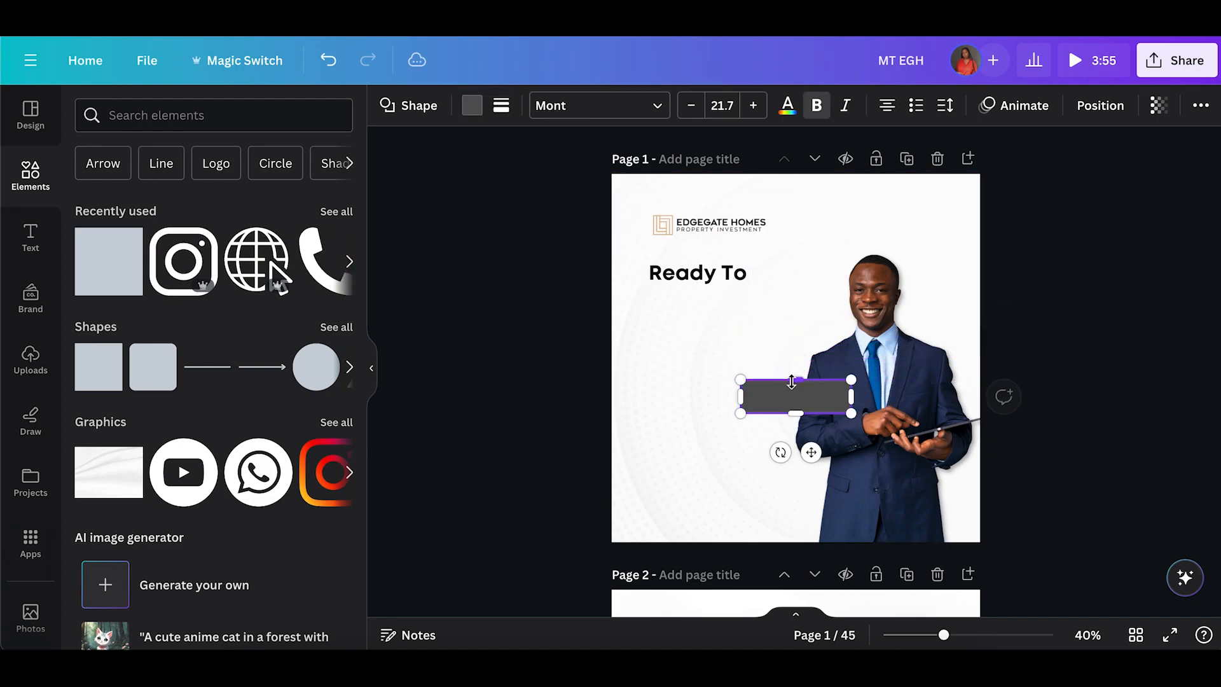
drag(814, 448, 720, 362)
Fill the bar with dark brown and widen it slightly.
click(472, 105)
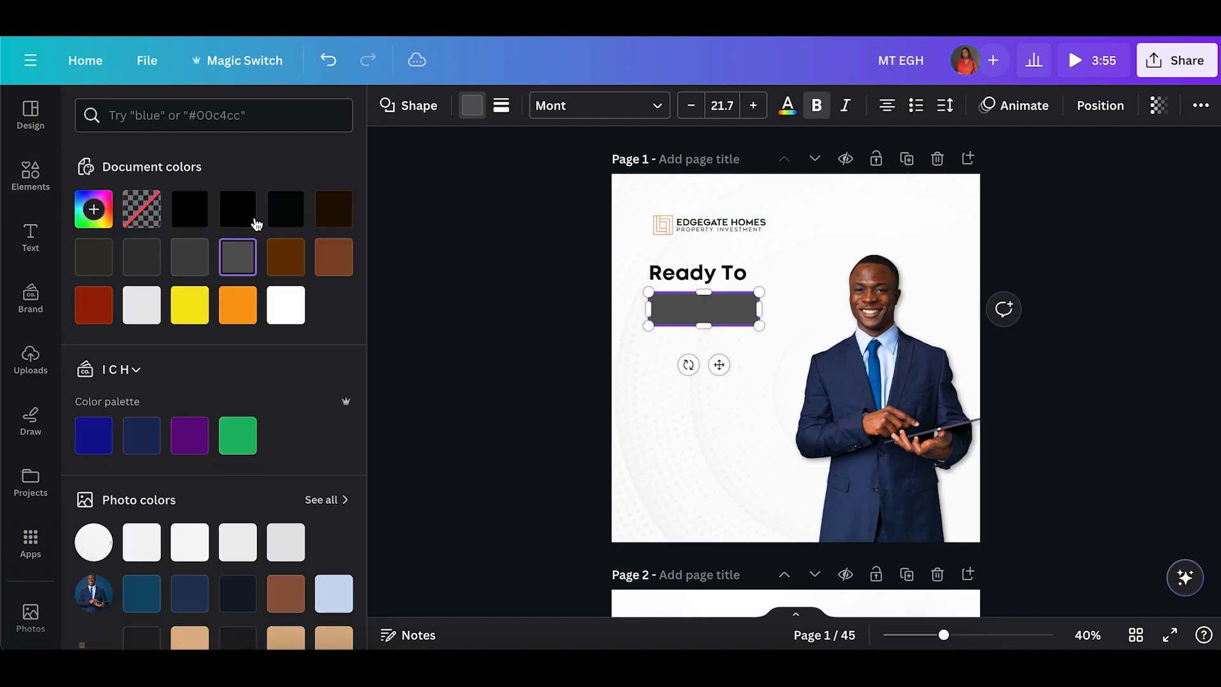
click(282, 260)
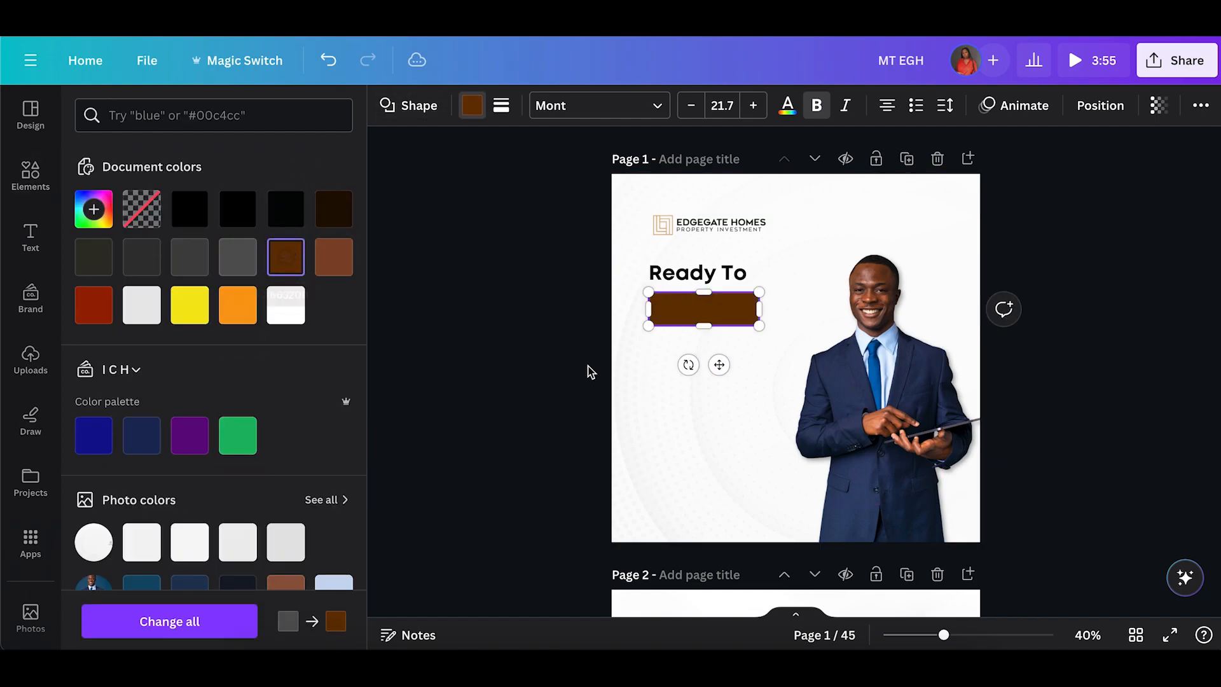
click(563, 385)
click(726, 308)
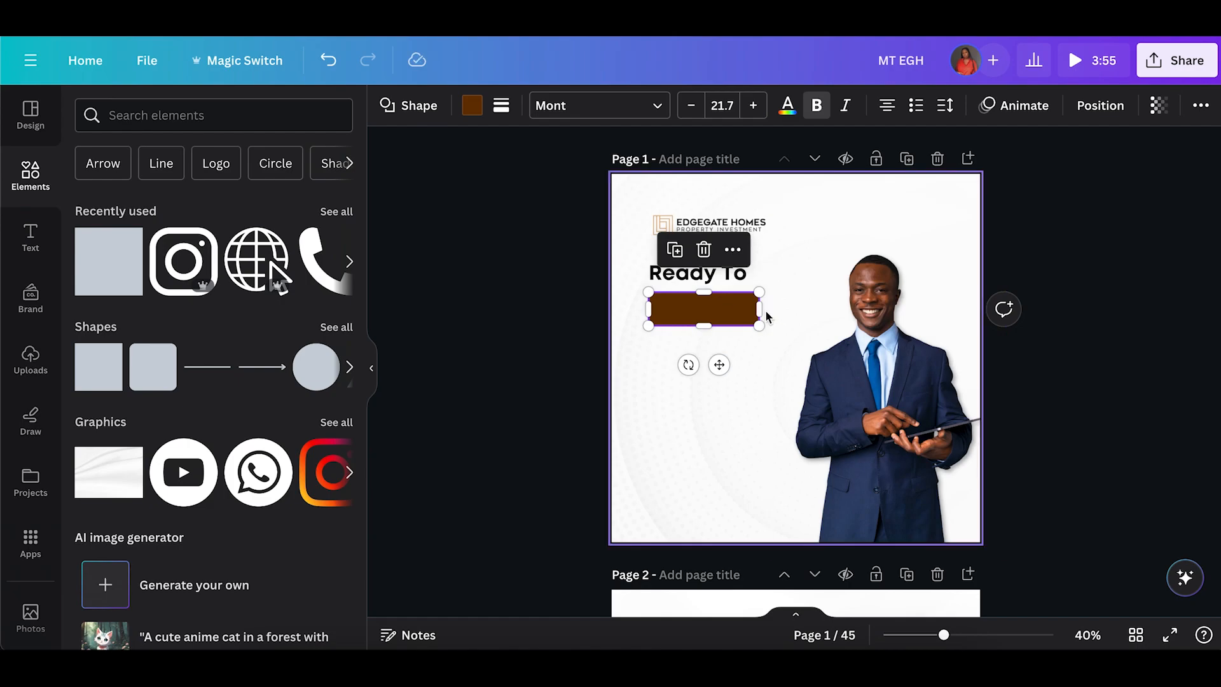
drag(769, 309, 795, 309)
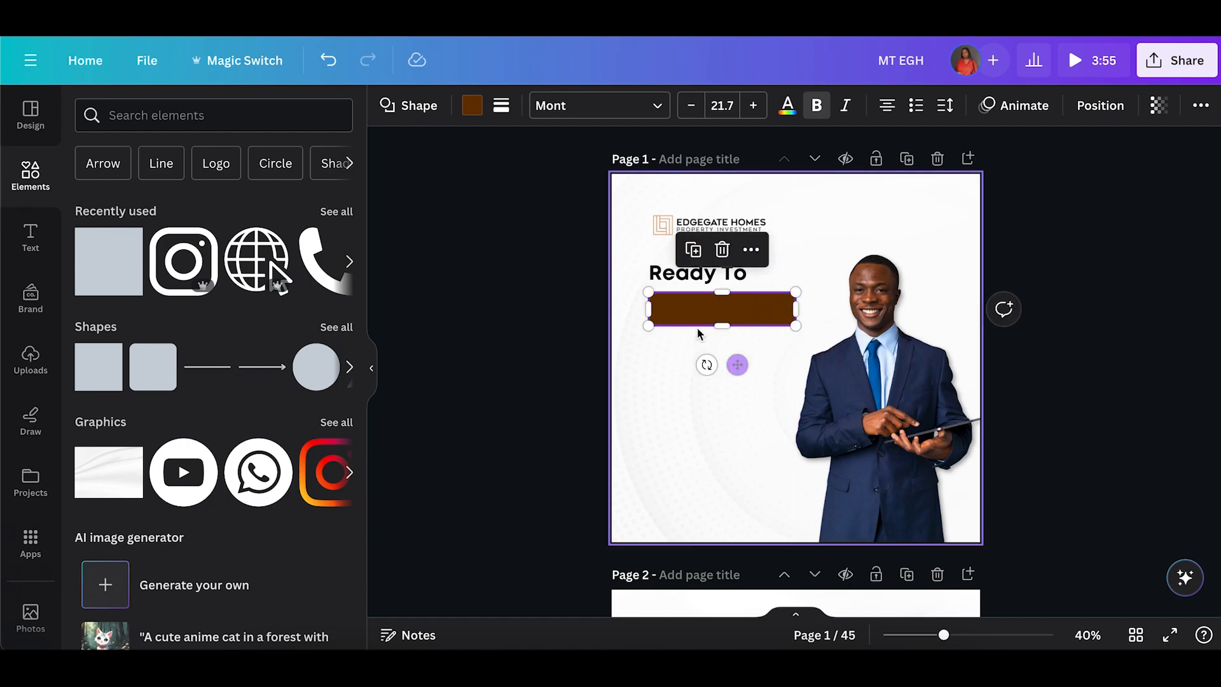
Duplicate the "Ready To" heading and move the copy onto the brown bar.
click(676, 270)
click(734, 225)
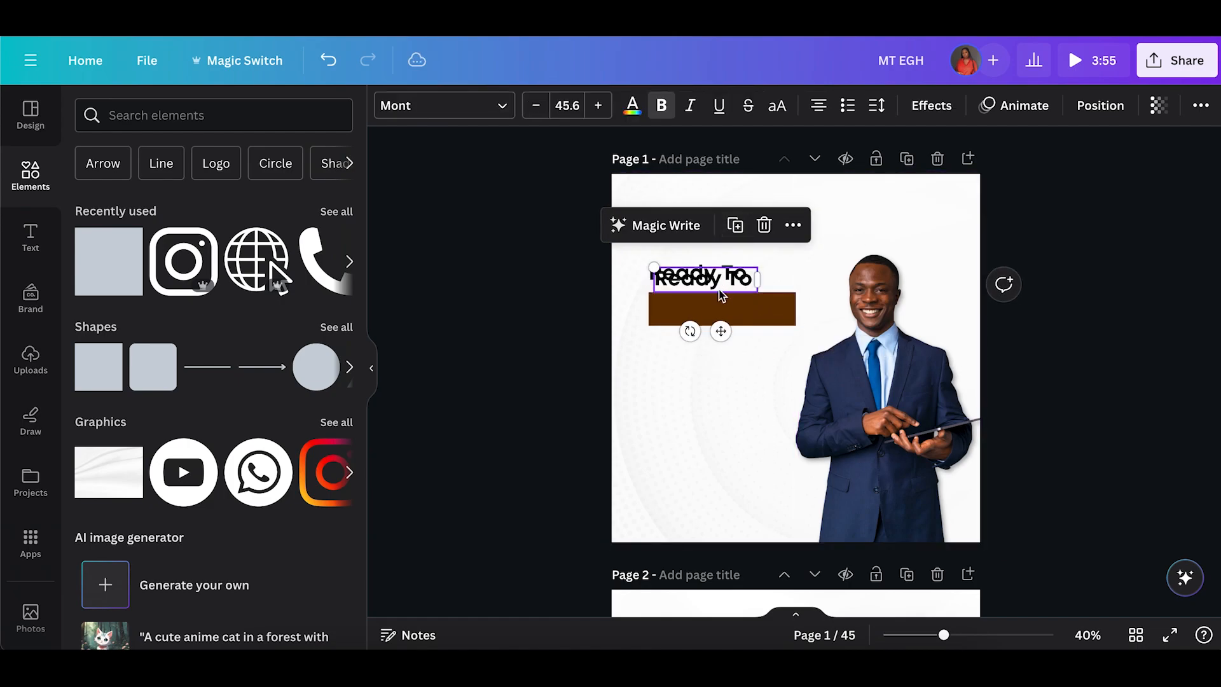
drag(722, 329, 729, 363)
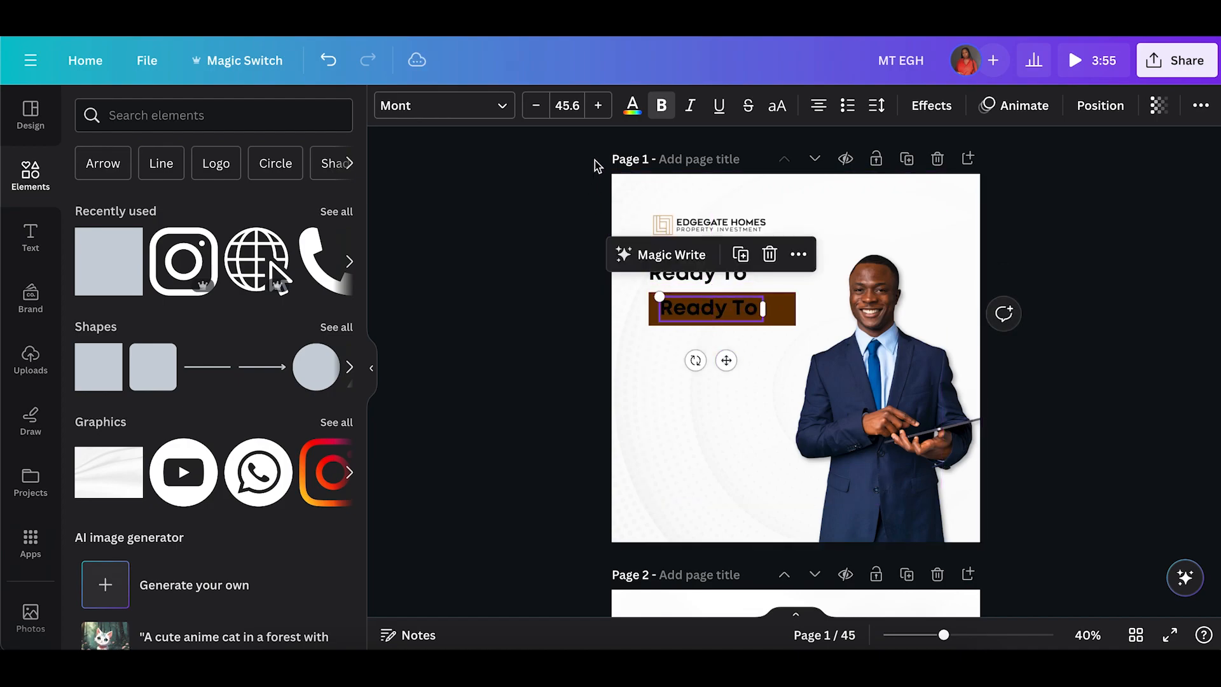
Color the copied text white and change it to read "Serve You Better".
click(623, 112)
click(238, 305)
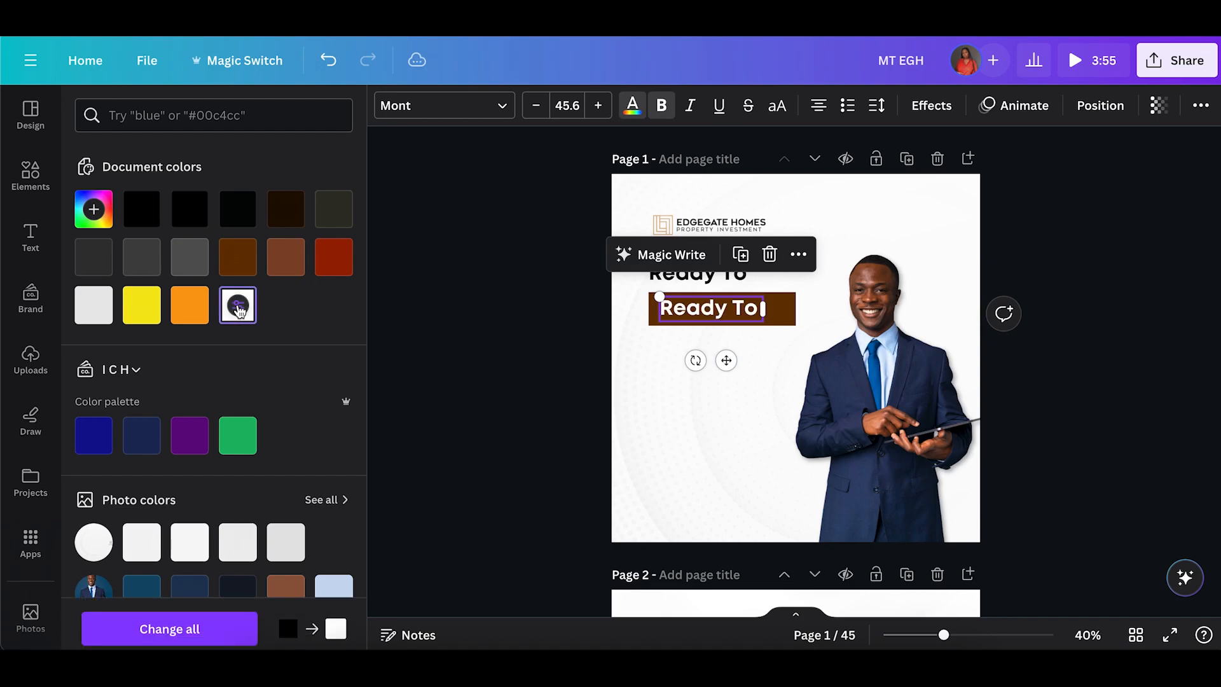
double_click(695, 309)
text(Serve You)
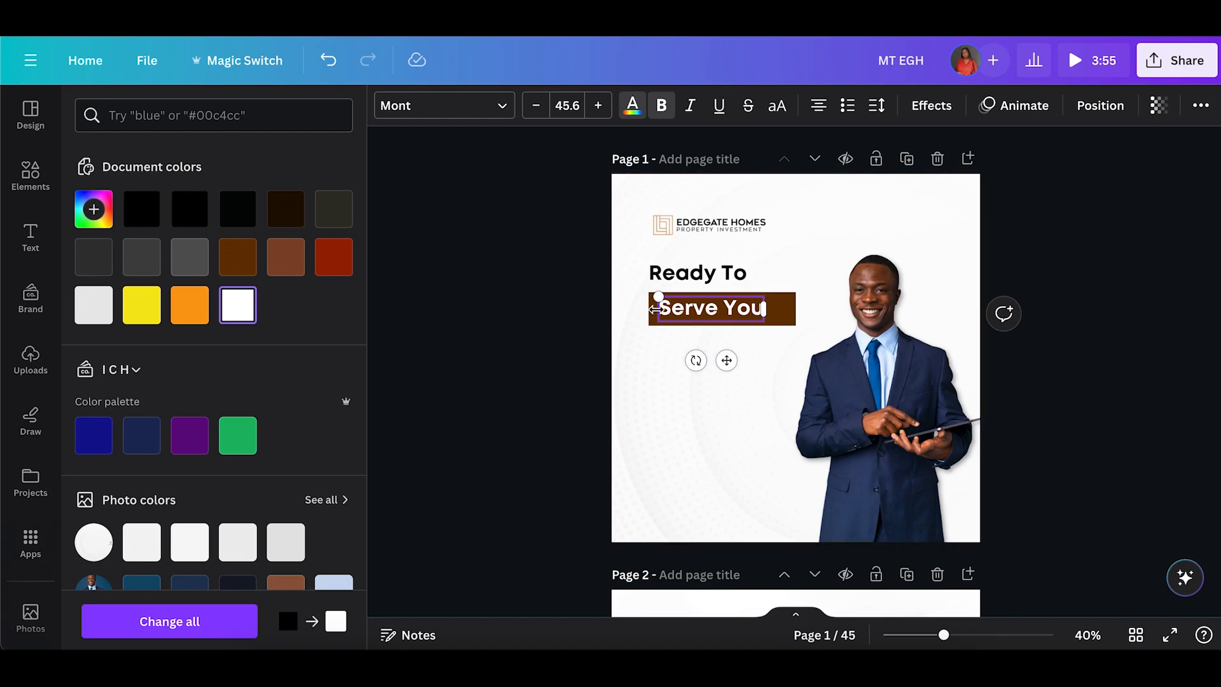
text(Better)
click(546, 320)
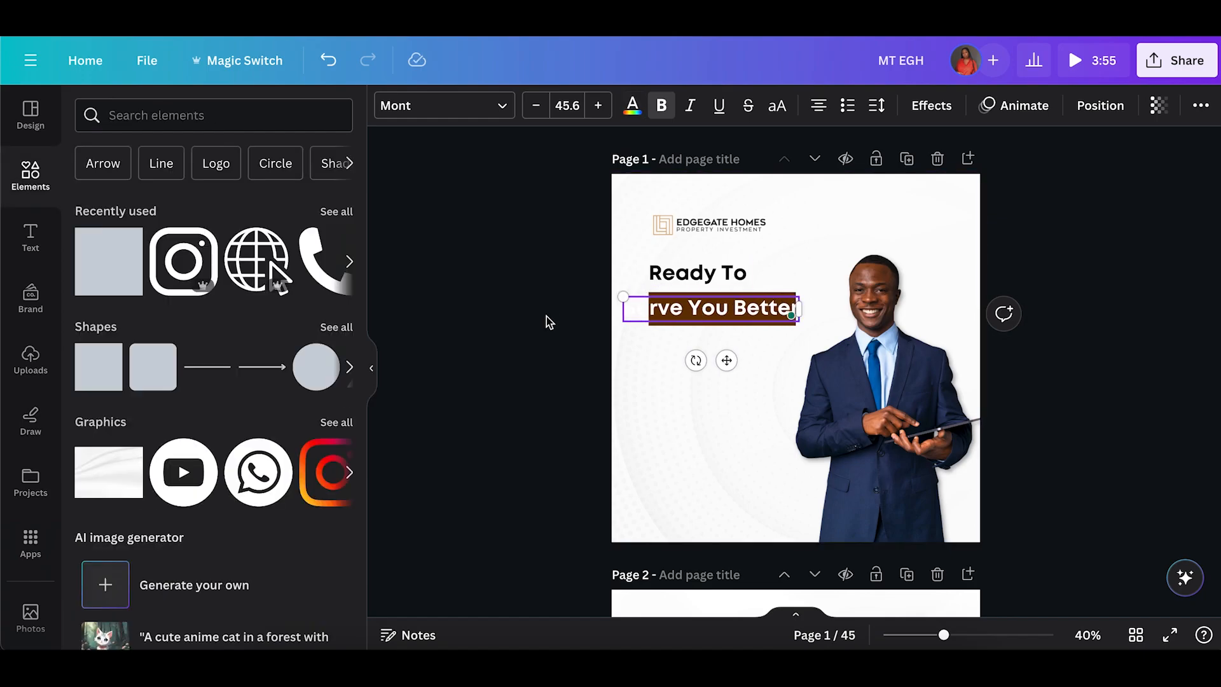
Move the brown bar lower, removing the original, and place a duplicate of the white "Serve You Better" text on it.
click(691, 324)
key(ctrl+d)
drag(691, 323, 687, 364)
click(657, 320)
key(Delete)
click(693, 310)
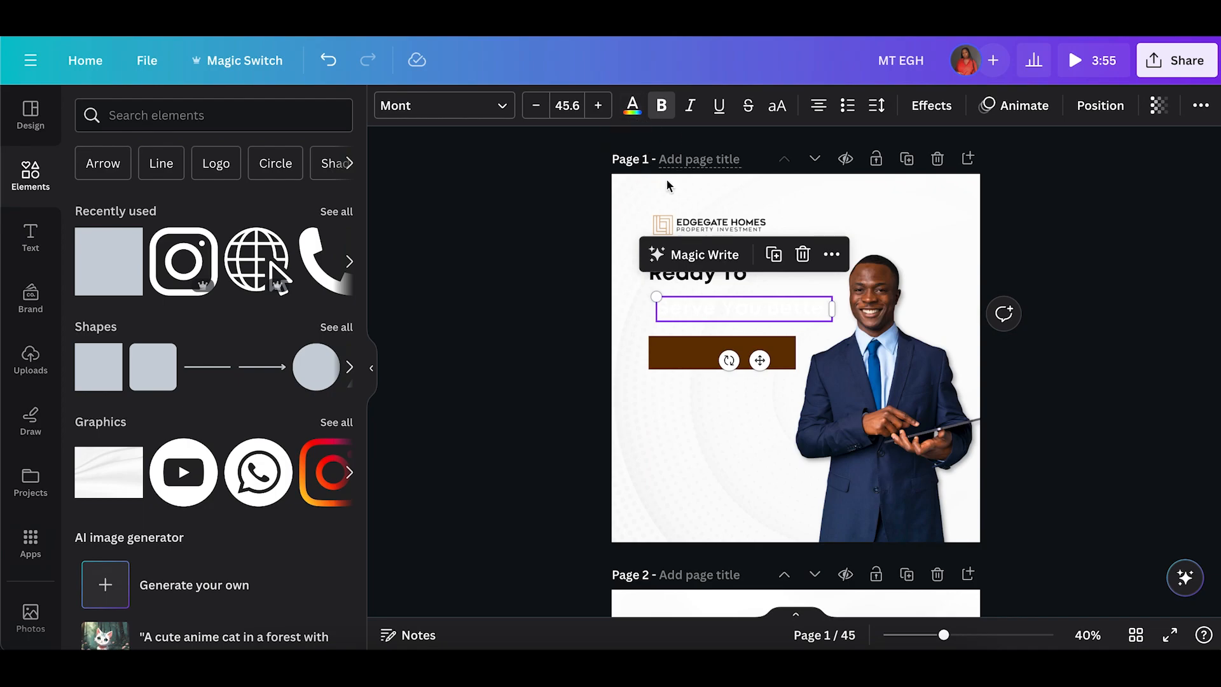
key(ctrl+d)
drag(713, 313, 712, 353)
Change the "Ready To" heading and the upper "Serve You Better" text to dark brown.
double_click(711, 314)
click(632, 105)
click(238, 257)
click(695, 273)
click(632, 105)
click(237, 257)
Move the words "Serve You Better" into the heading so it reads "Ready To Serve You Better".
click(551, 325)
double_click(725, 309)
key(ctrl+c)
key(BackSpace)
click(699, 273)
key(ctrl+v)
click(529, 275)
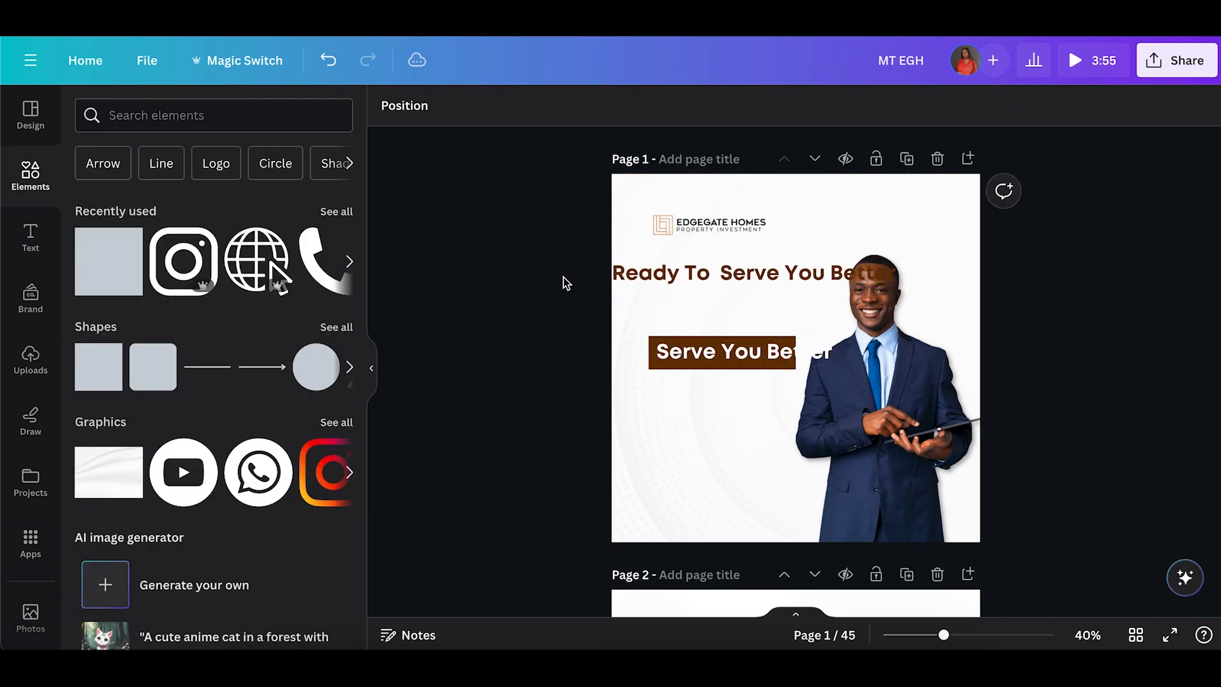
Left-align the heading, wrap it onto two lines and set its line spacing to 1.04.
drag(712, 273, 748, 276)
drag(944, 278, 833, 280)
click(818, 106)
click(877, 106)
drag(966, 221, 929, 221)
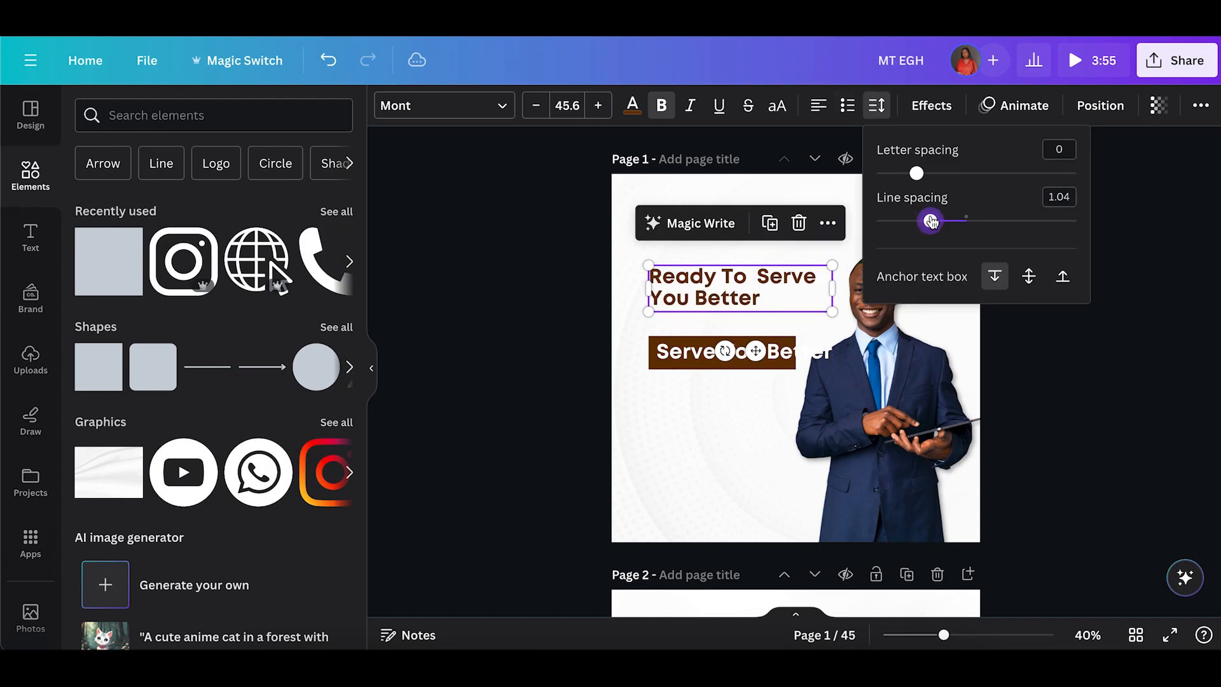
Trim the bar's text, resize its box and switch it to uppercase letters.
click(728, 356)
click(763, 354)
key(BackSpace)
key(BackSpace)
key(BackSpace)
key(BackSpace)
key(BackSpace)
key(BackSpace)
key(BackSpace)
key(BackSpace)
key(BackSpace)
click(574, 346)
click(745, 353)
drag(837, 353, 687, 359)
click(582, 356)
click(766, 353)
drag(795, 354, 737, 354)
drag(582, 337, 712, 375)
drag(691, 354, 781, 360)
click(710, 339)
click(777, 106)
click(560, 274)
Prefix the heading with "We Are" so it reads "We Are Ready To Serve You Better".
click(674, 280)
click(651, 277)
text(We a)
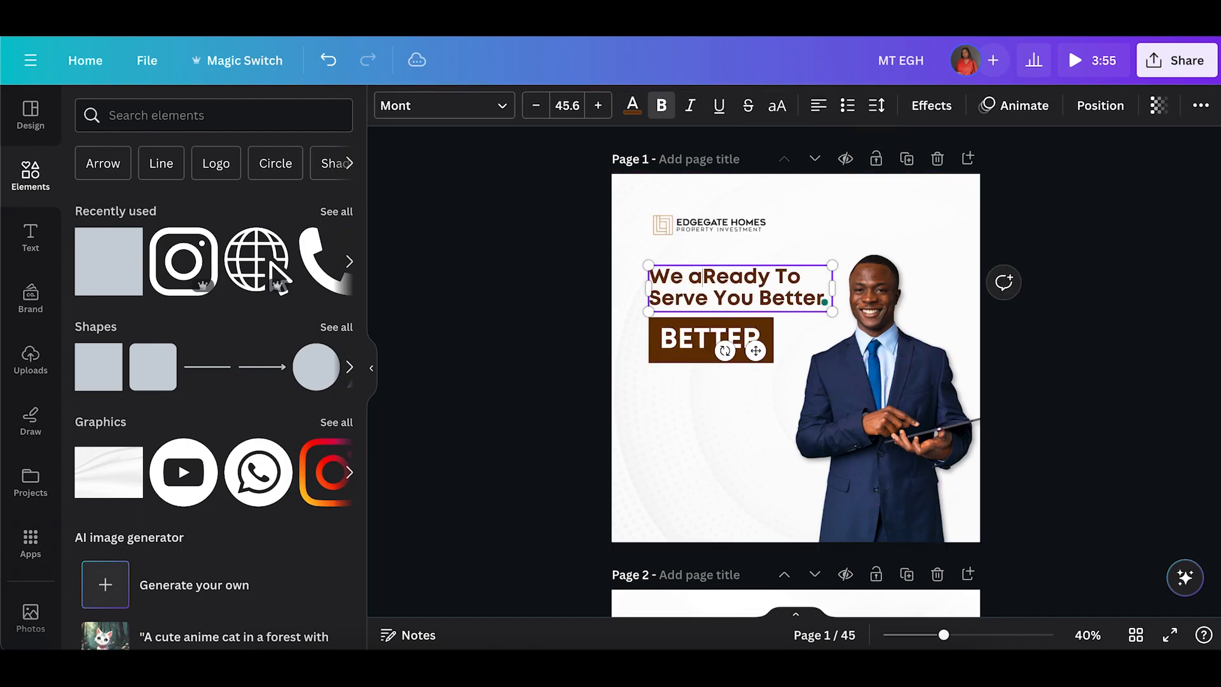
click(525, 309)
drag(725, 277, 725, 283)
click(581, 327)
drag(624, 335, 712, 359)
mouse_move(773, 363)
mouse_down()
mouse_move(760, 358)
mouse_move(771, 362)
mouse_up()
click(609, 335)
Replace the bar's text with "HAPPY NEW WEE" and set its font size to 30.
double_click(709, 338)
text(HAPPY NEW WEE)
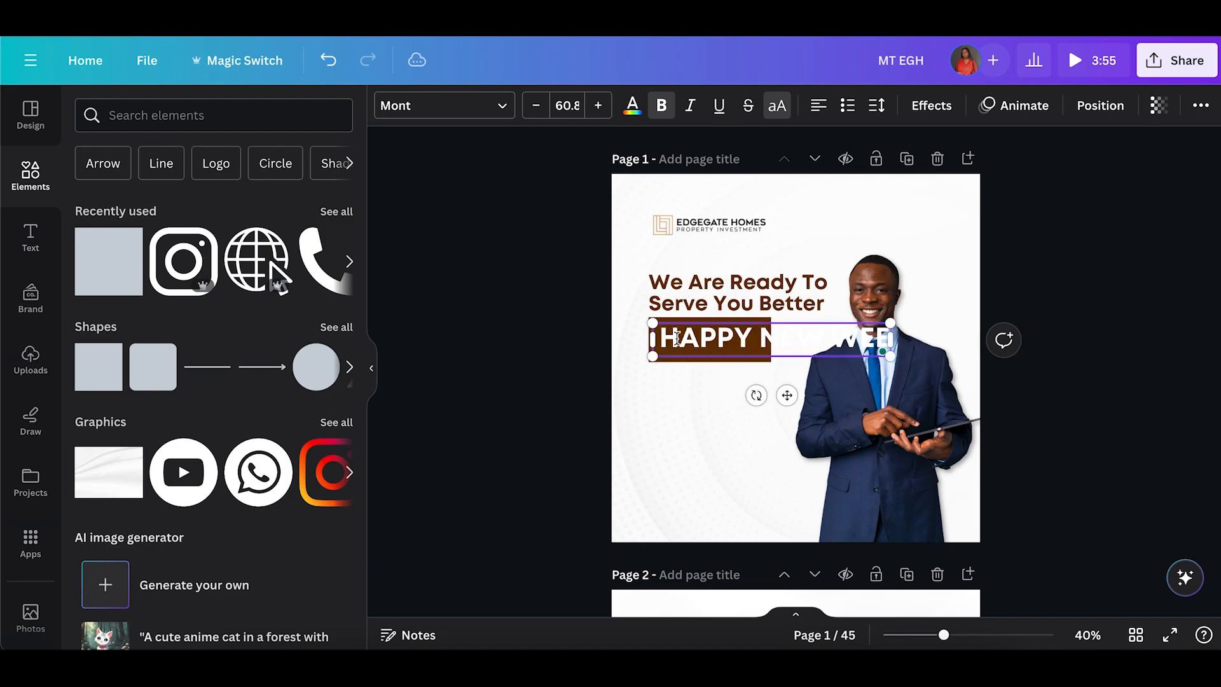
click(565, 105)
text(3)
key(Return)
click(565, 108)
text(30)
Widen the brown bar and complete the text as "HAPPY NEW WEEK".
click(751, 352)
drag(771, 340, 826, 340)
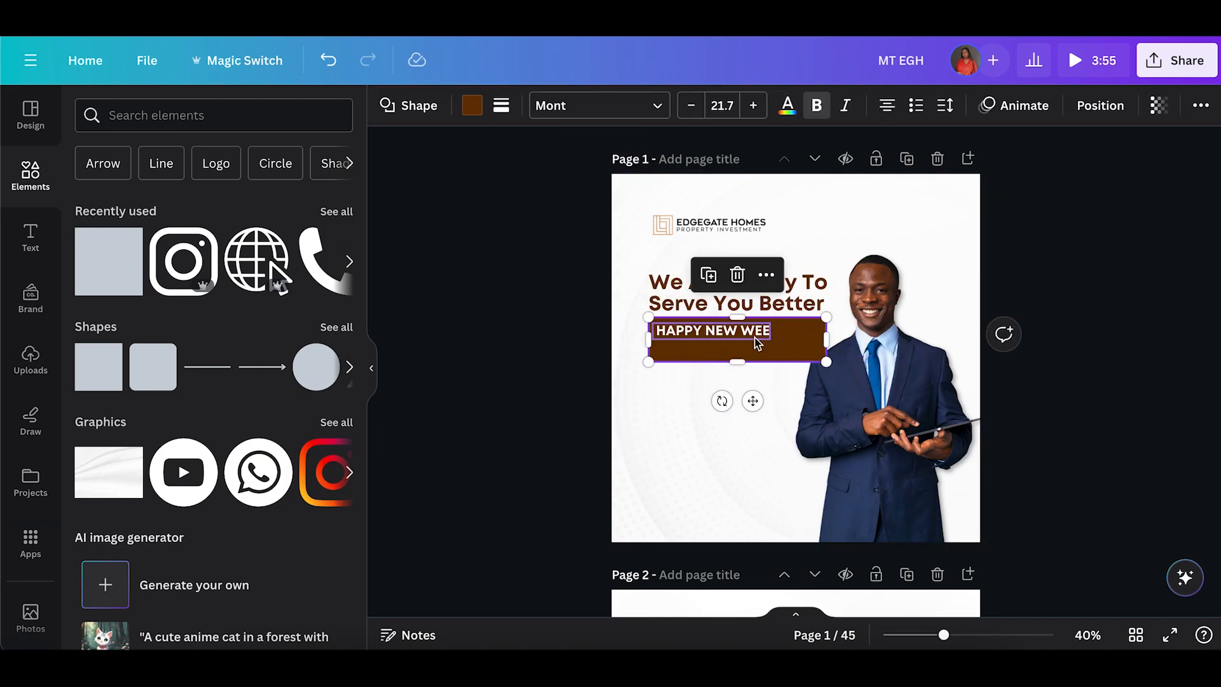
double_click(754, 337)
text(K)
Fit the brown bar around the "HAPPY NEW WEEK" text and center the text on it.
click(584, 334)
drag(699, 330, 737, 344)
click(735, 353)
click(585, 334)
click(814, 335)
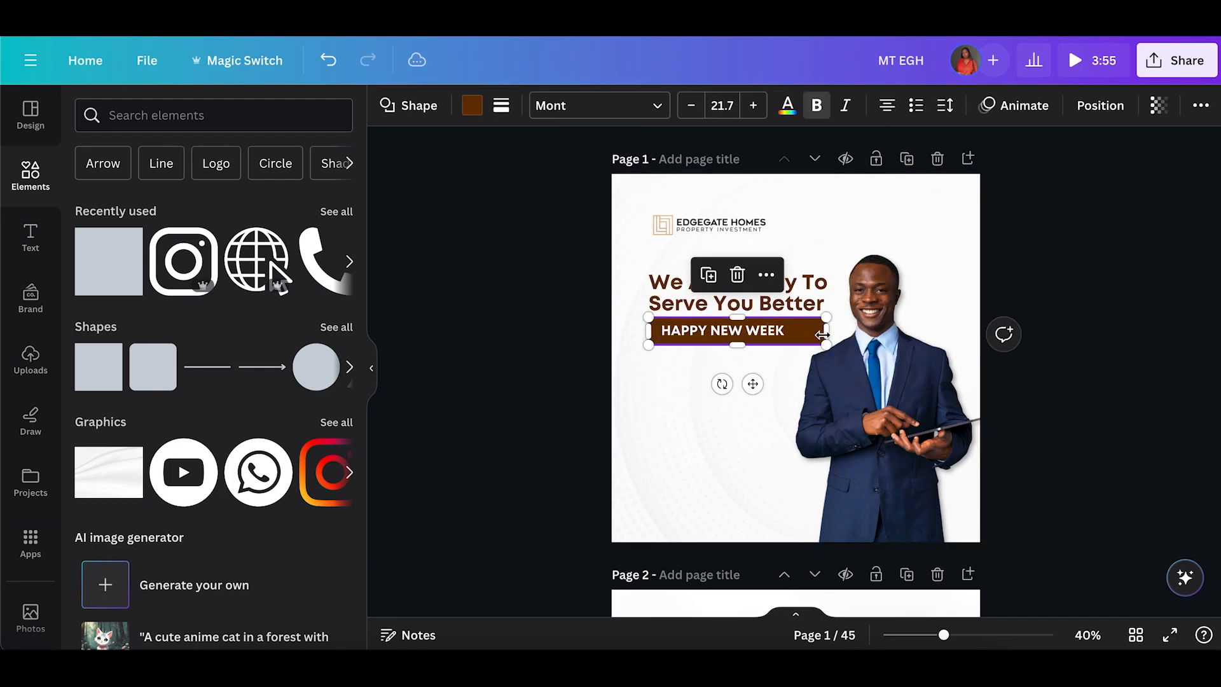
drag(827, 332, 796, 332)
click(585, 334)
drag(584, 333, 706, 339)
drag(796, 345, 832, 352)
Align the heading and the "HAPPY NEW WEEK" bar to the left.
click(884, 419)
click(568, 291)
click(885, 453)
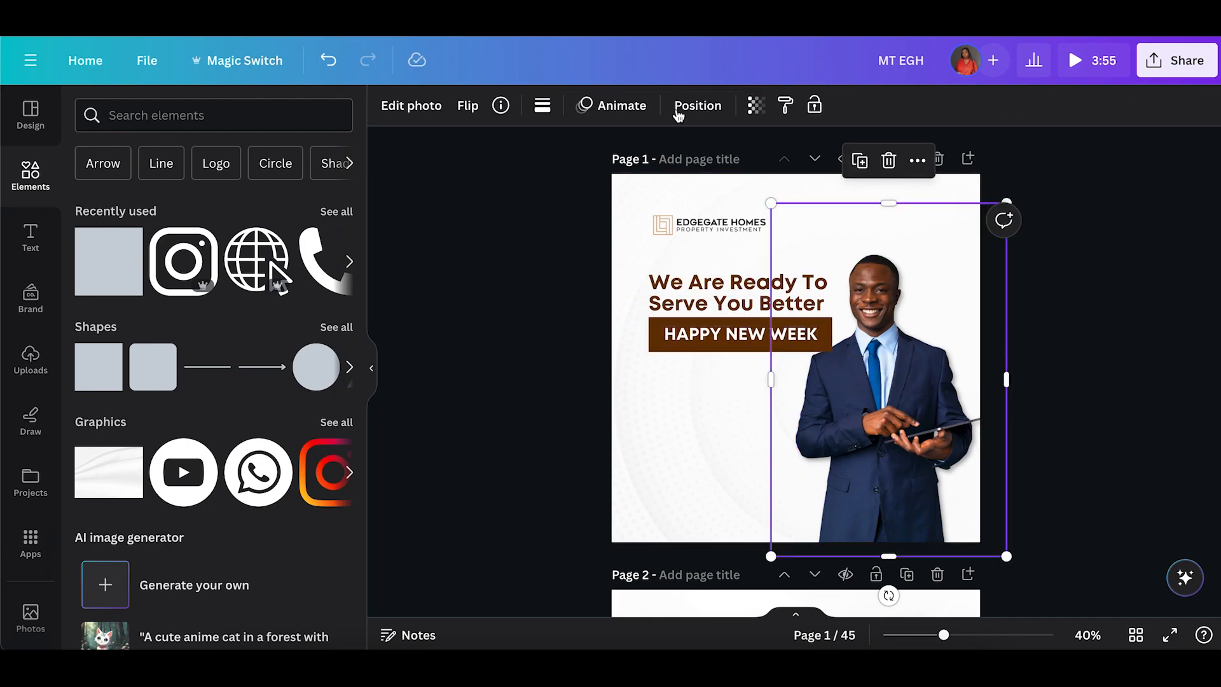
drag(539, 264, 705, 354)
click(627, 284)
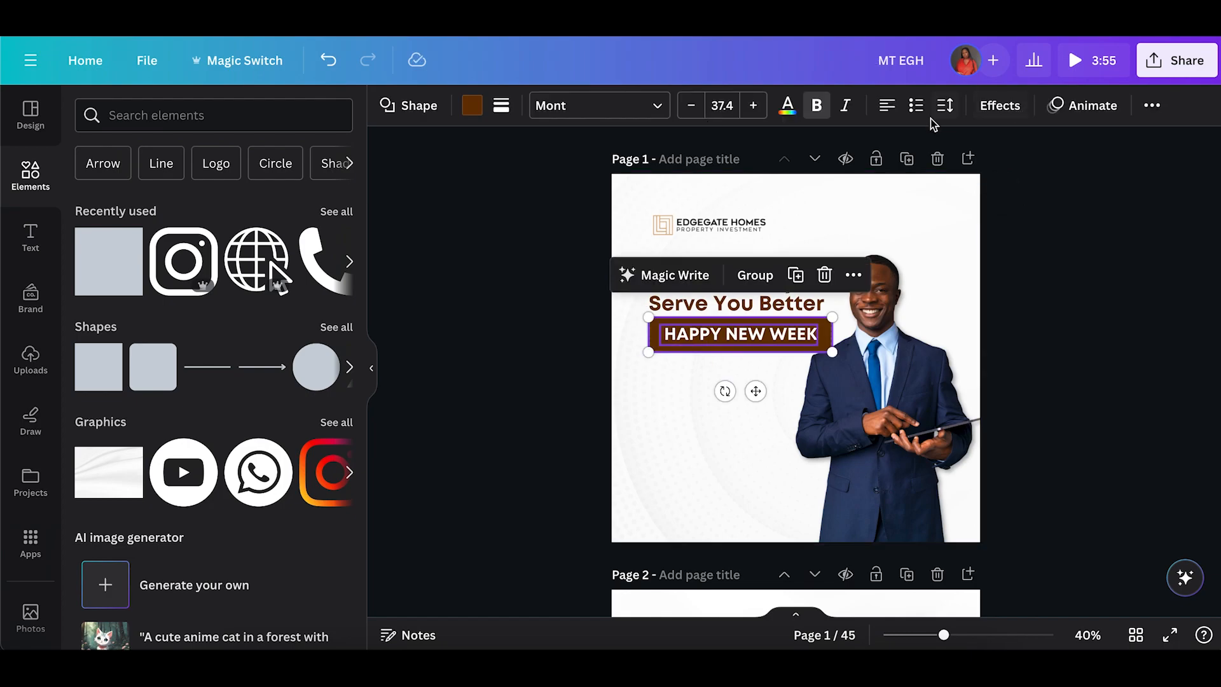
click(1151, 106)
click(1039, 149)
click(458, 327)
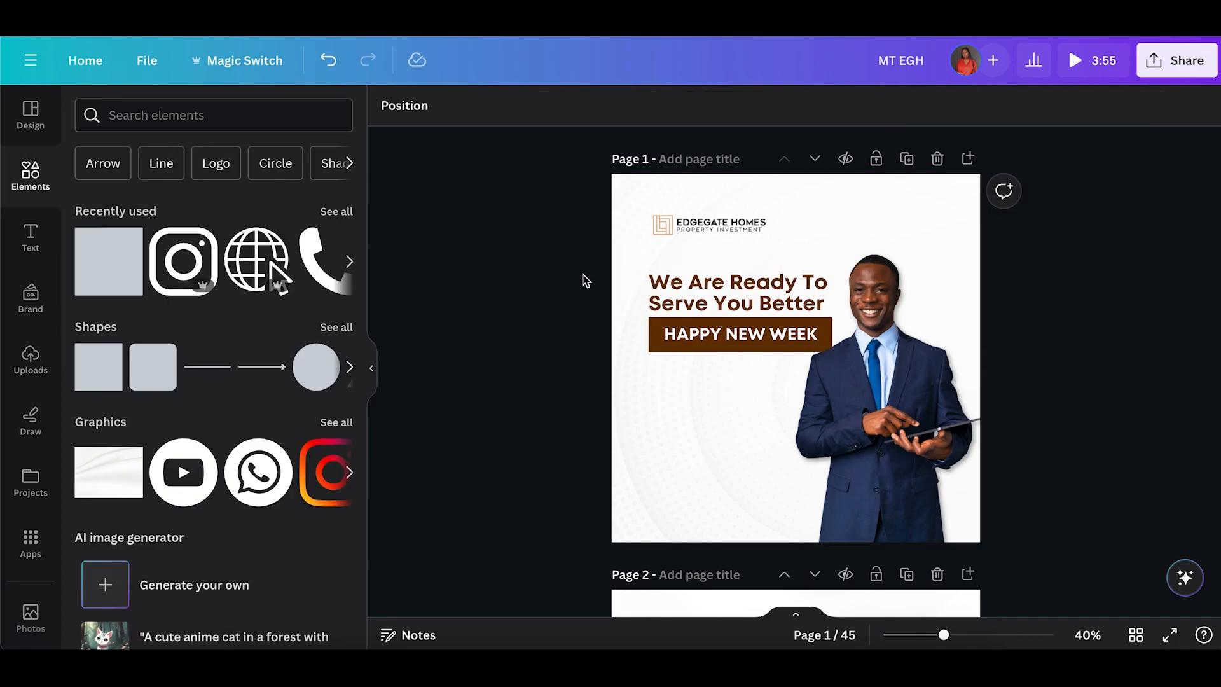
Select the logo, heading and bar together and shift them slightly left.
drag(584, 274, 706, 343)
drag(731, 304, 731, 310)
click(577, 293)
drag(631, 299, 834, 368)
drag(743, 338, 736, 337)
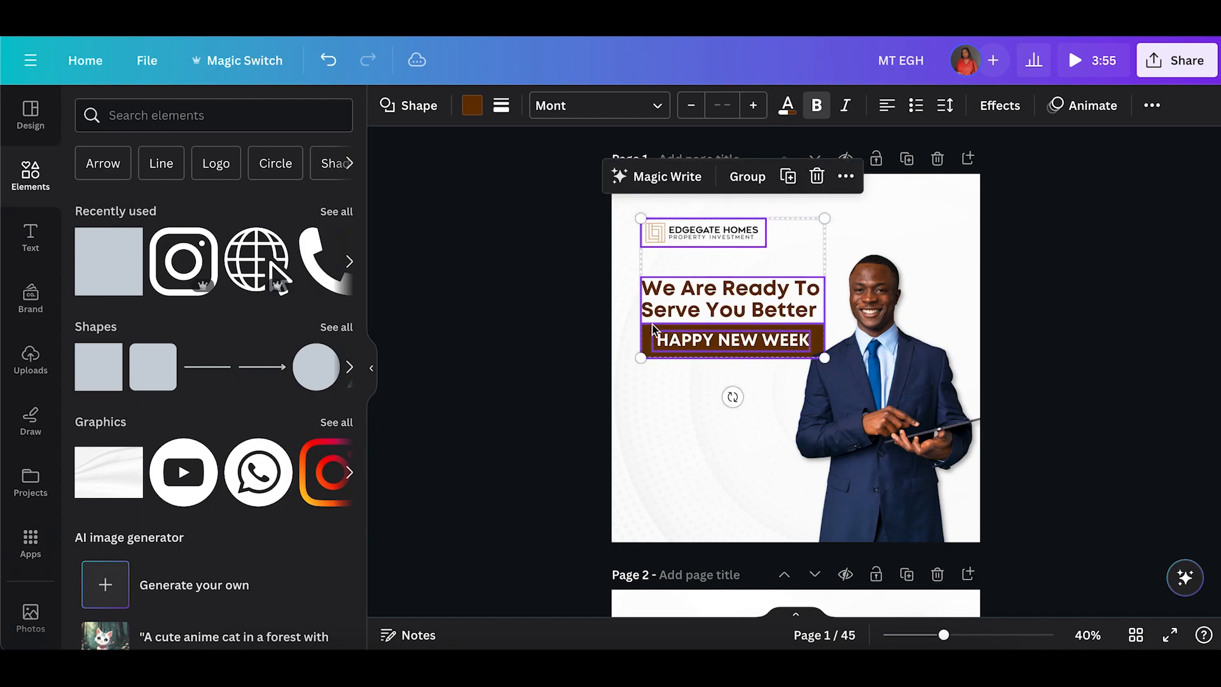
click(553, 332)
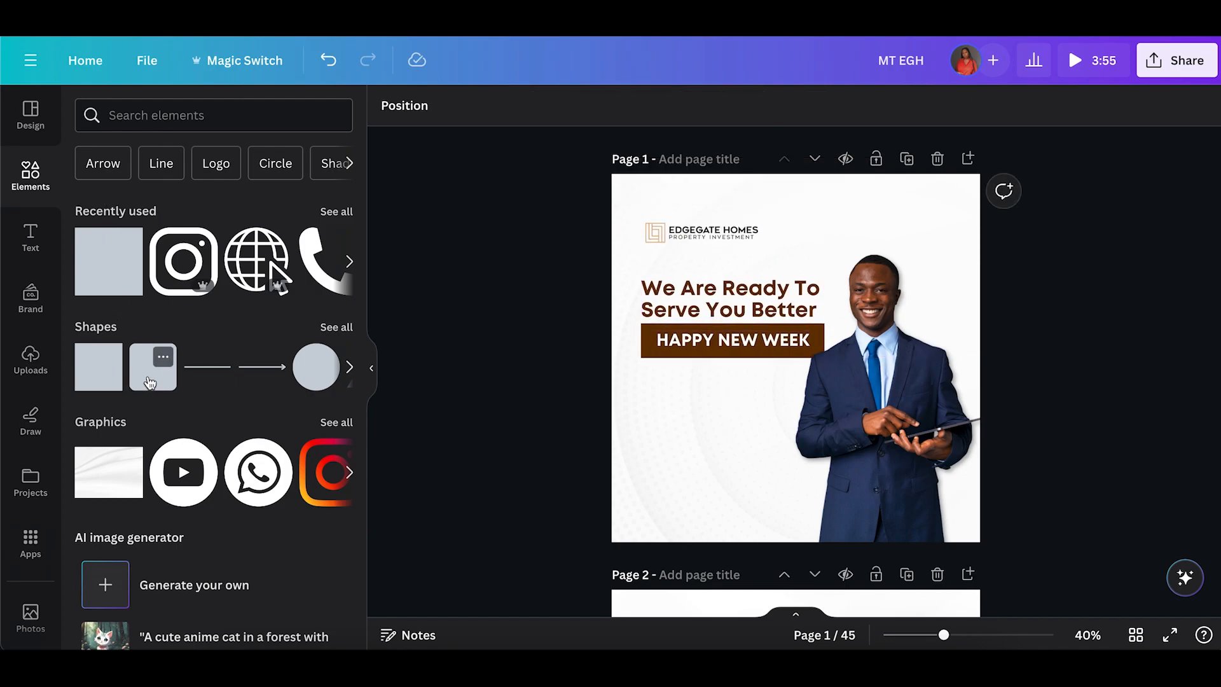
Add a rounded square and place it below the bar at the left side.
click(152, 372)
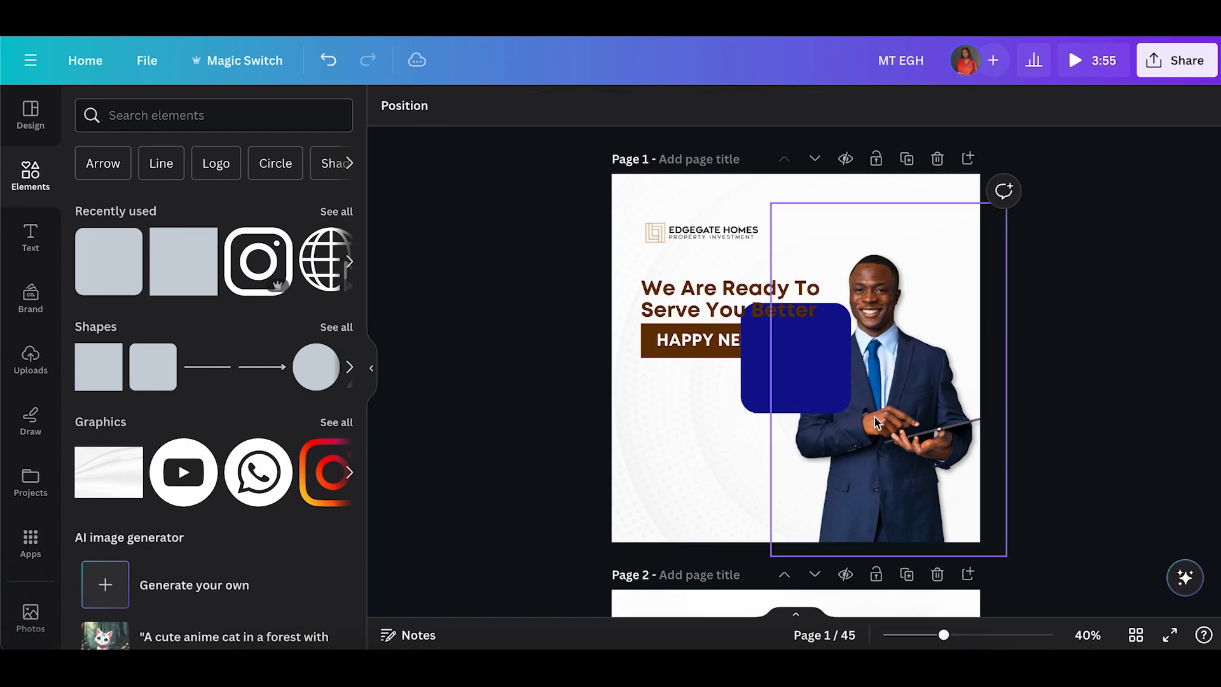
drag(784, 368, 694, 447)
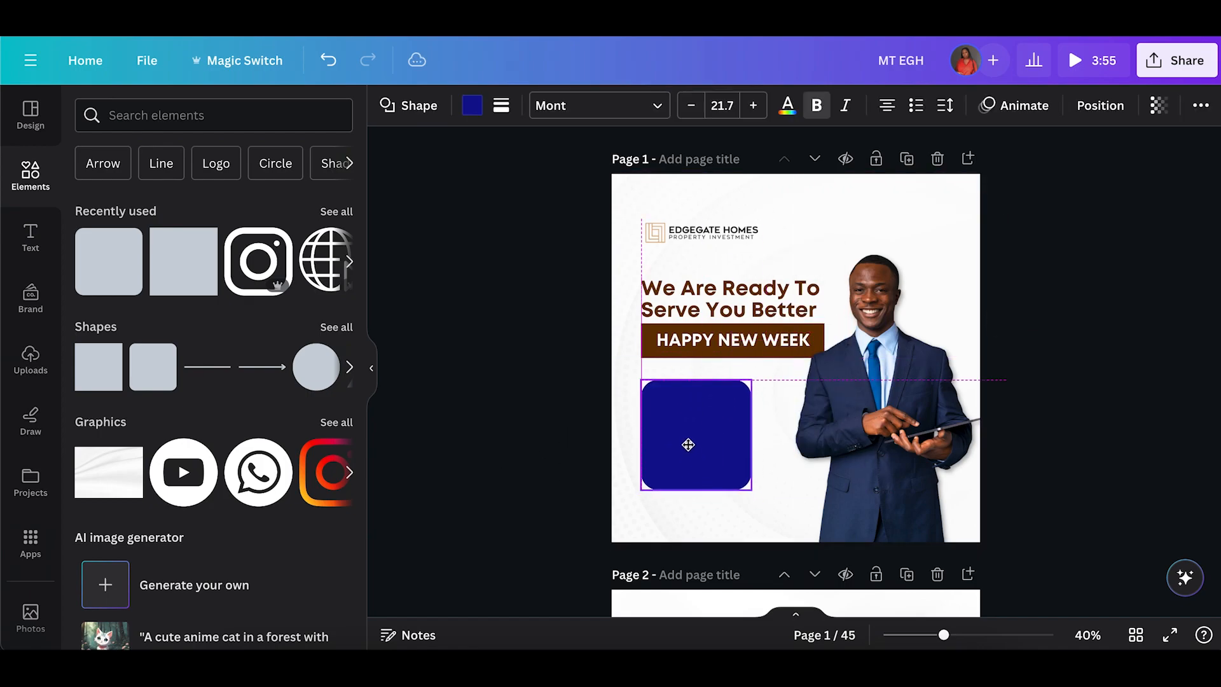
drag(688, 445, 688, 445)
Fill the rounded square with red.
click(471, 106)
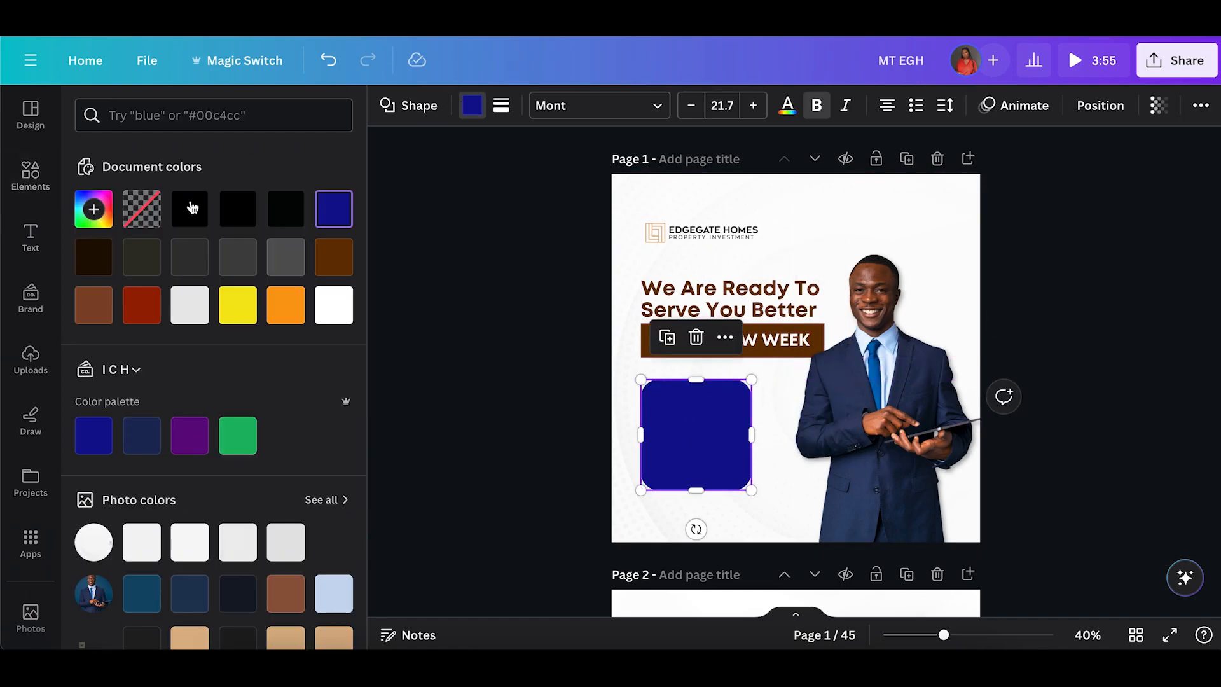
click(142, 304)
click(436, 425)
Widen the red box and reduce its corner rounding.
click(672, 432)
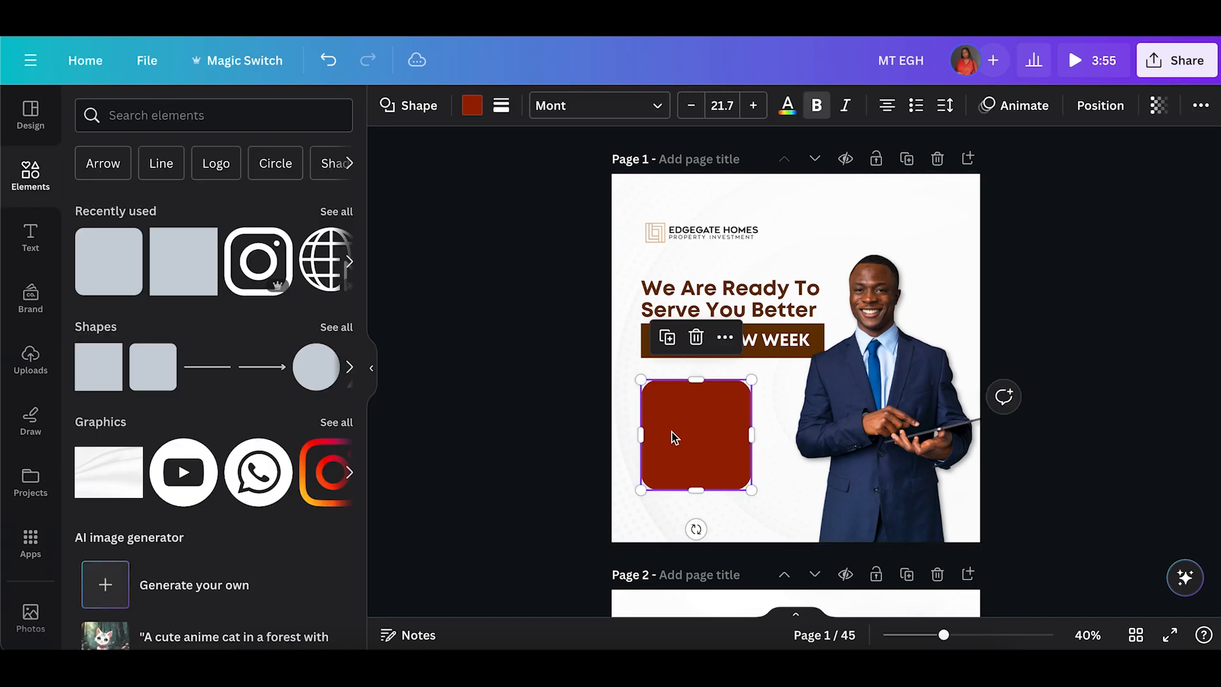
drag(752, 434, 767, 434)
click(502, 106)
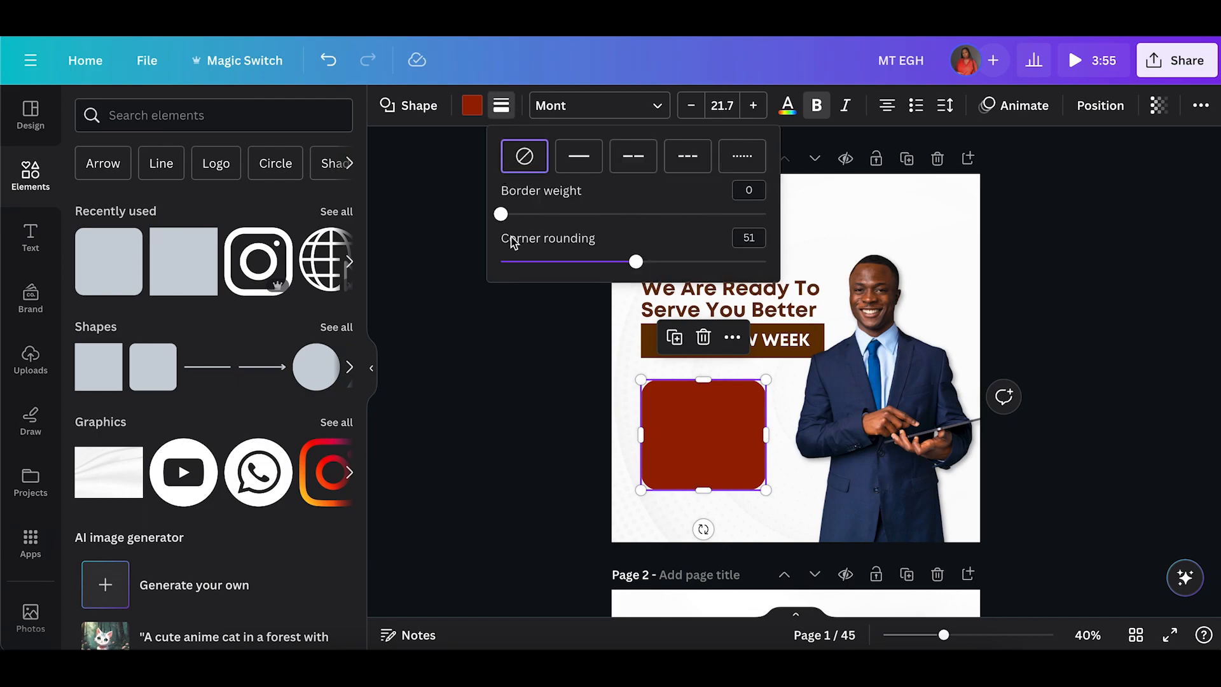
drag(634, 261, 577, 262)
Make the red box taller and move it up to sit under the bar.
drag(705, 490, 704, 506)
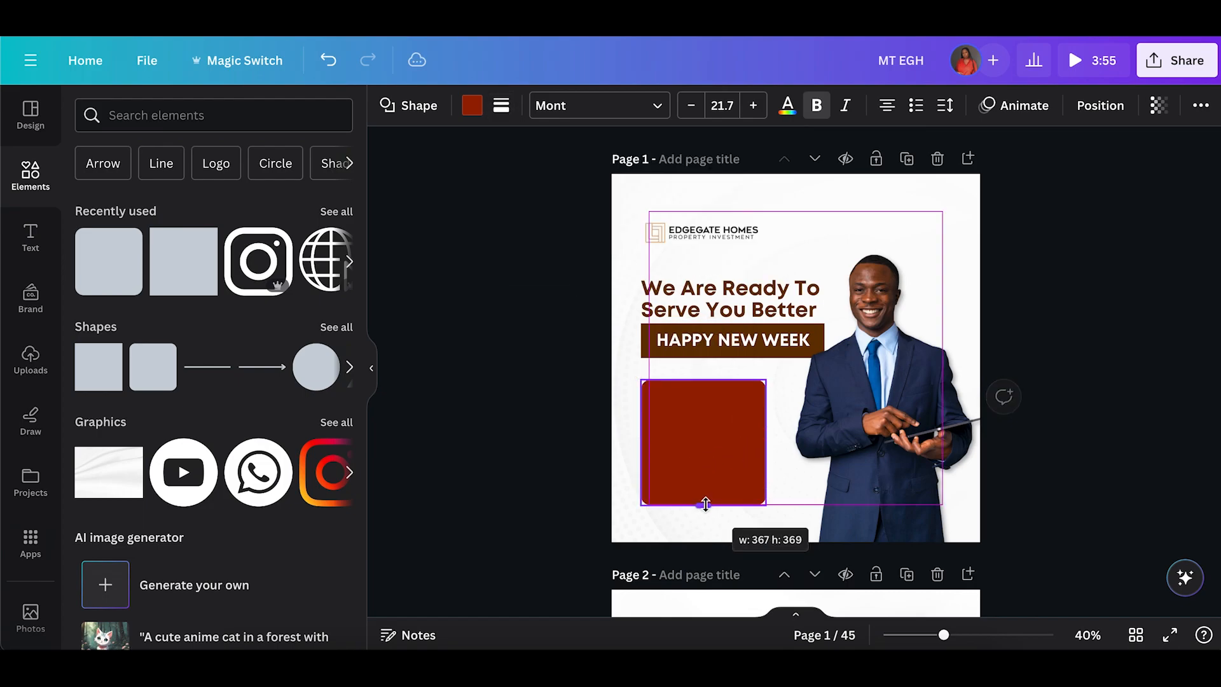
drag(711, 452, 711, 437)
click(531, 388)
Duplicate the heading and move the copy into the red box.
click(678, 313)
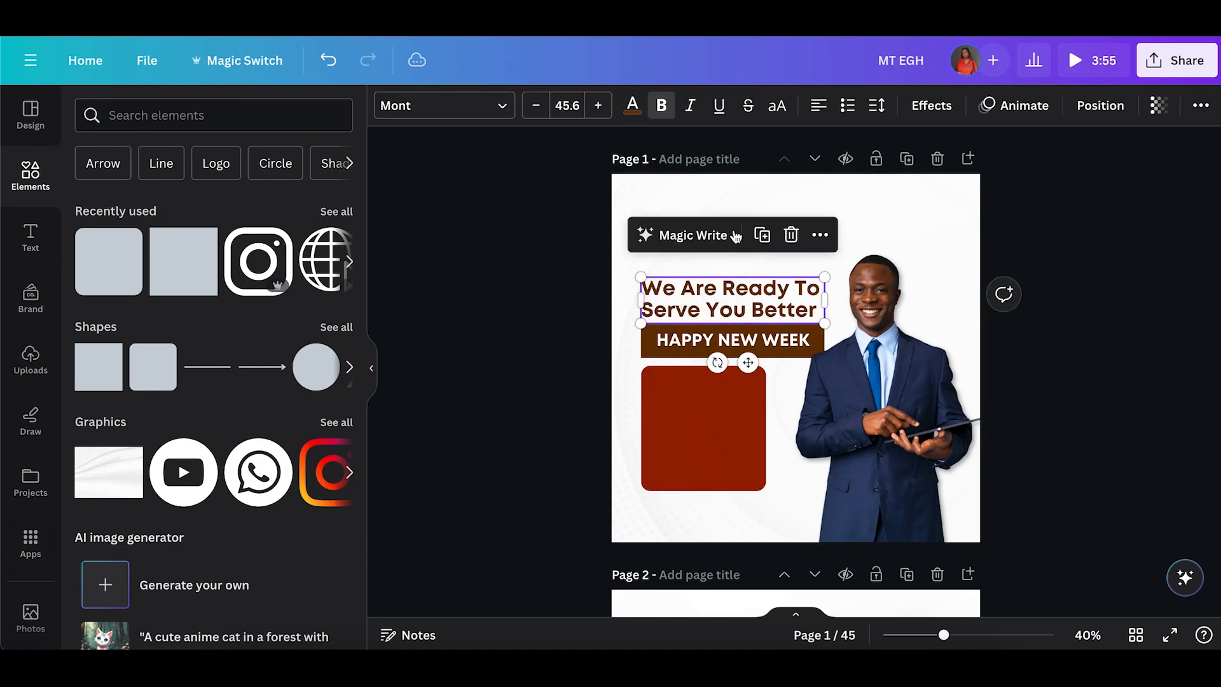
click(771, 238)
drag(723, 302, 726, 402)
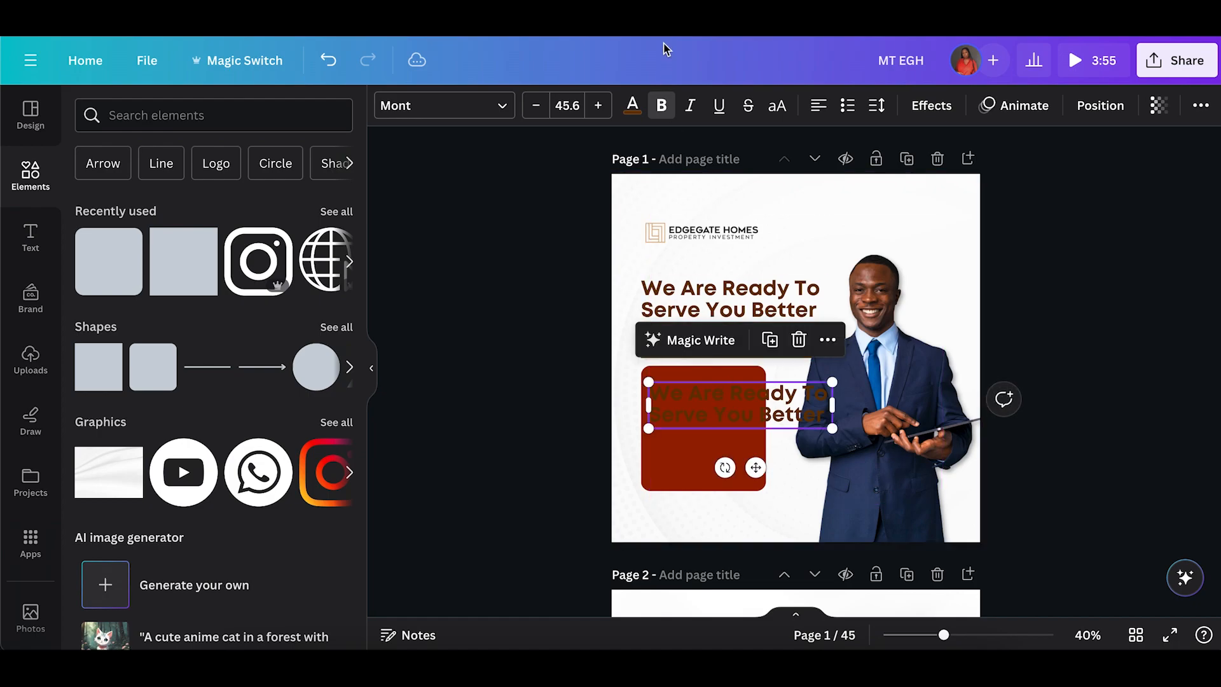
Set the copied text's font size to 20 and color it white.
click(568, 106)
text(20)
key(Return)
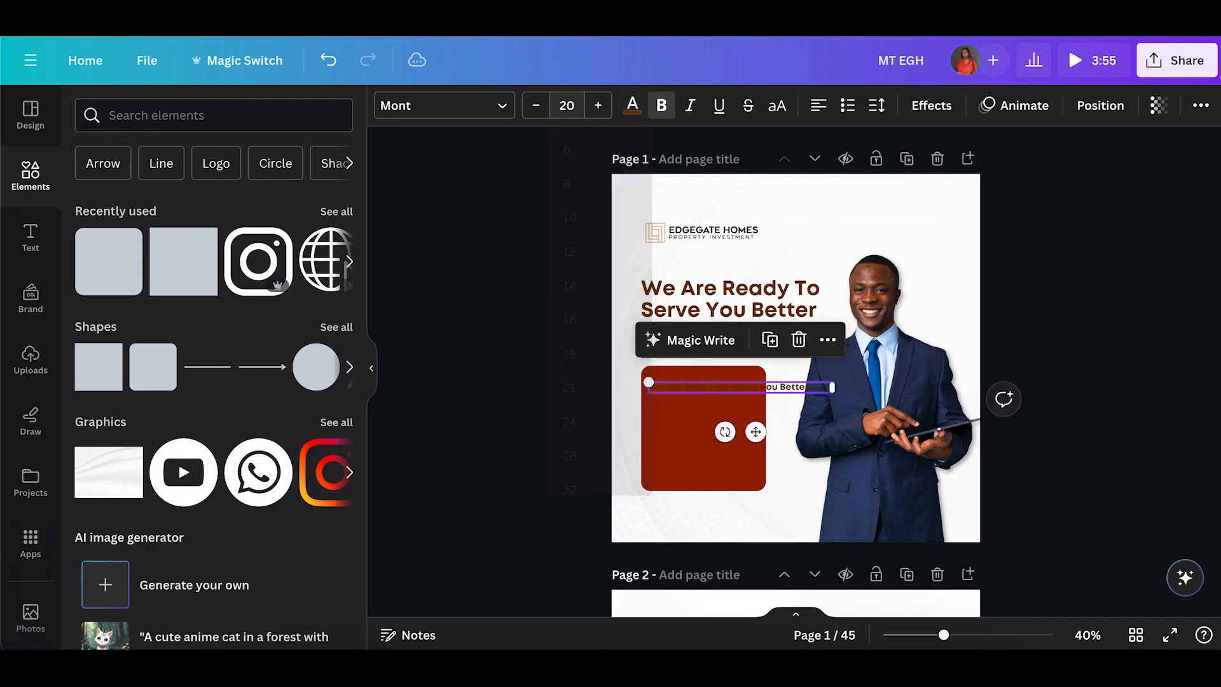
click(632, 107)
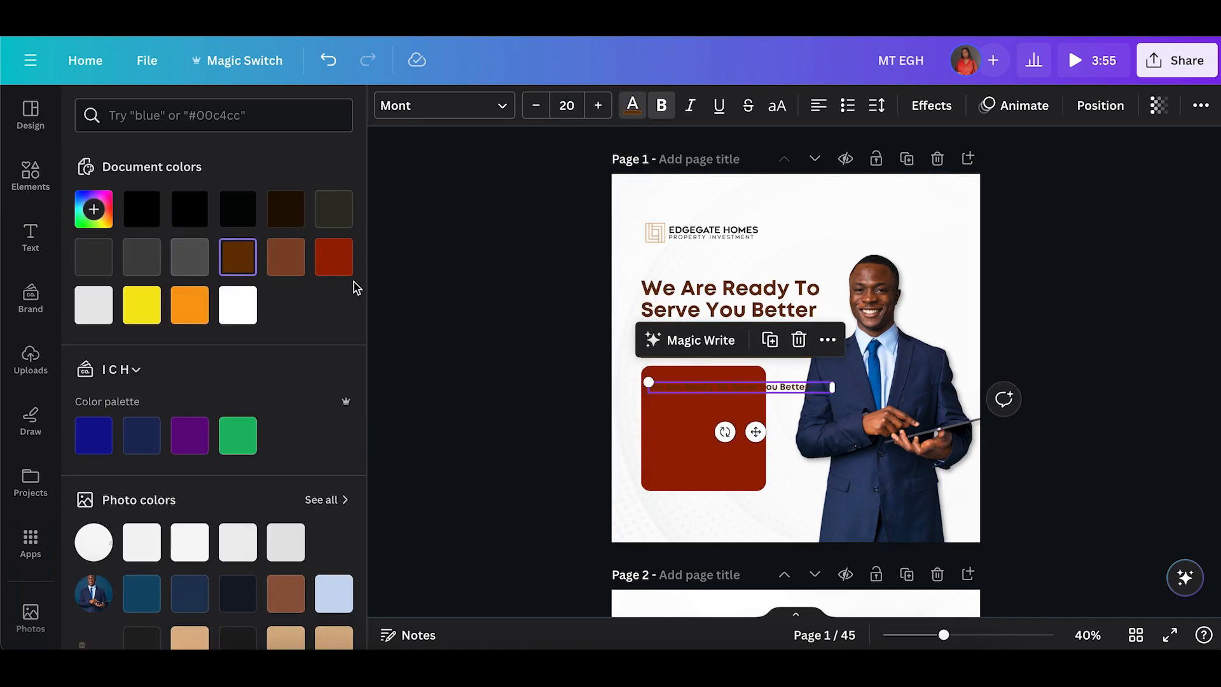
click(333, 258)
click(237, 304)
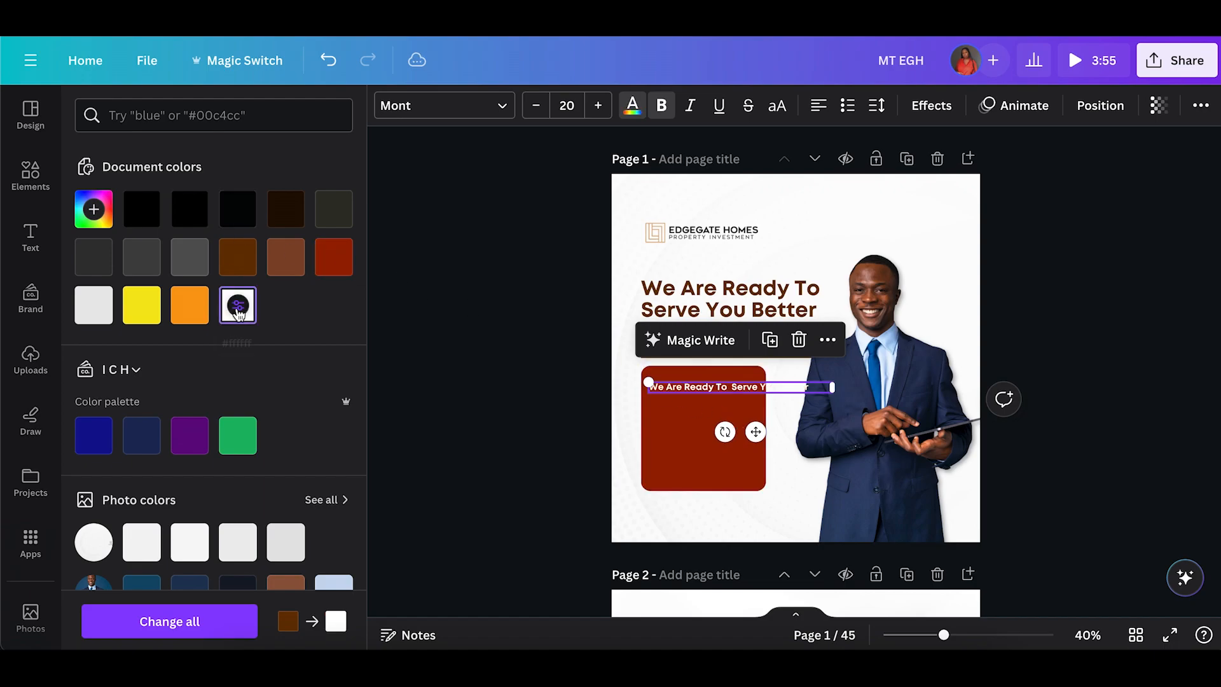
Replace the copied text in the red box with "OUR SERVICES".
drag(840, 389, 733, 390)
text(OUR SERVICES)
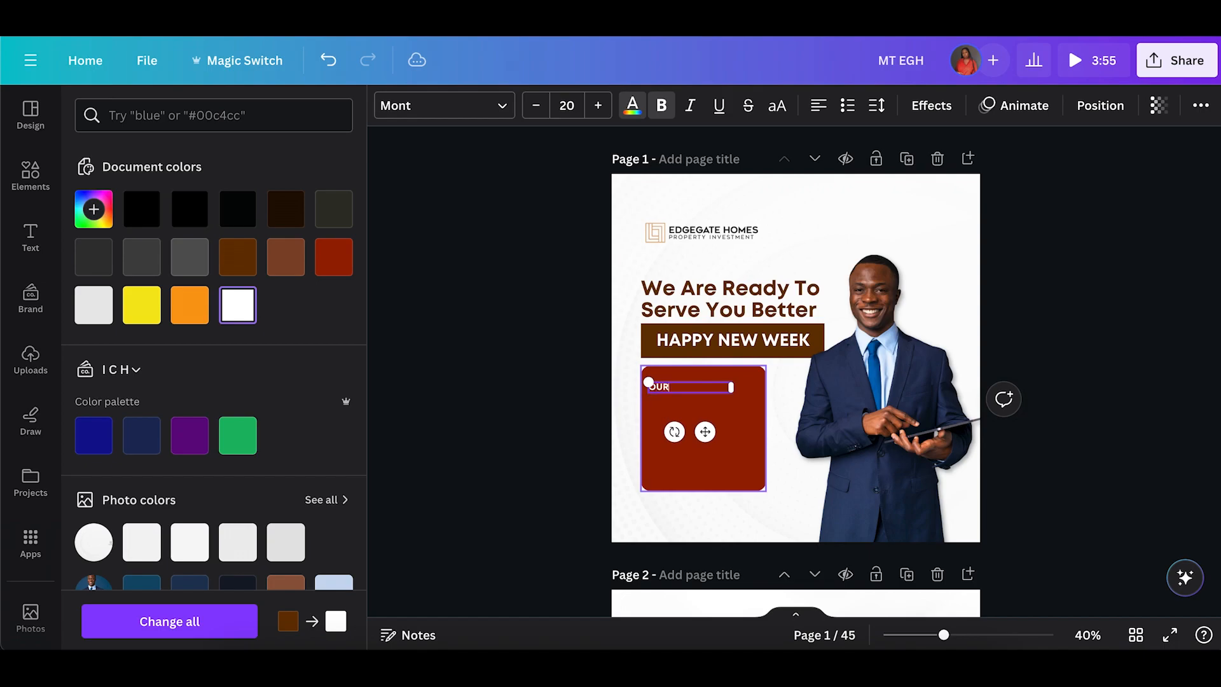
click(587, 394)
Duplicate the OUR SERVICES text and move the copy just below it.
click(692, 389)
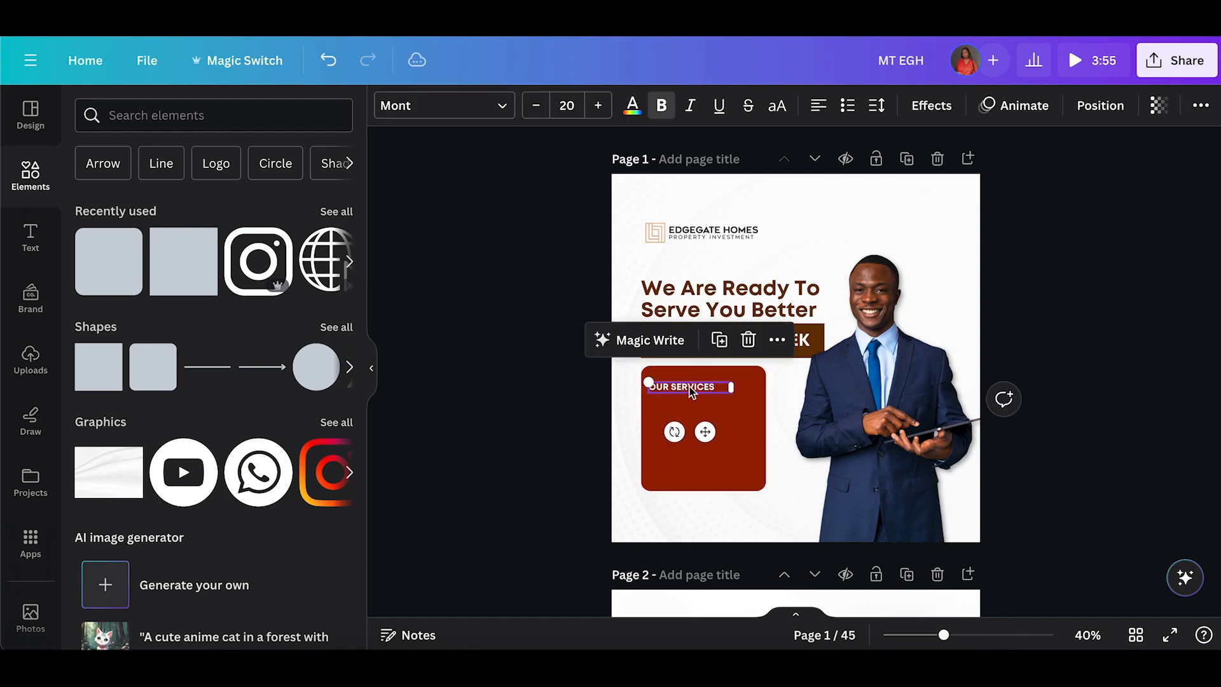
click(719, 339)
drag(712, 436, 708, 450)
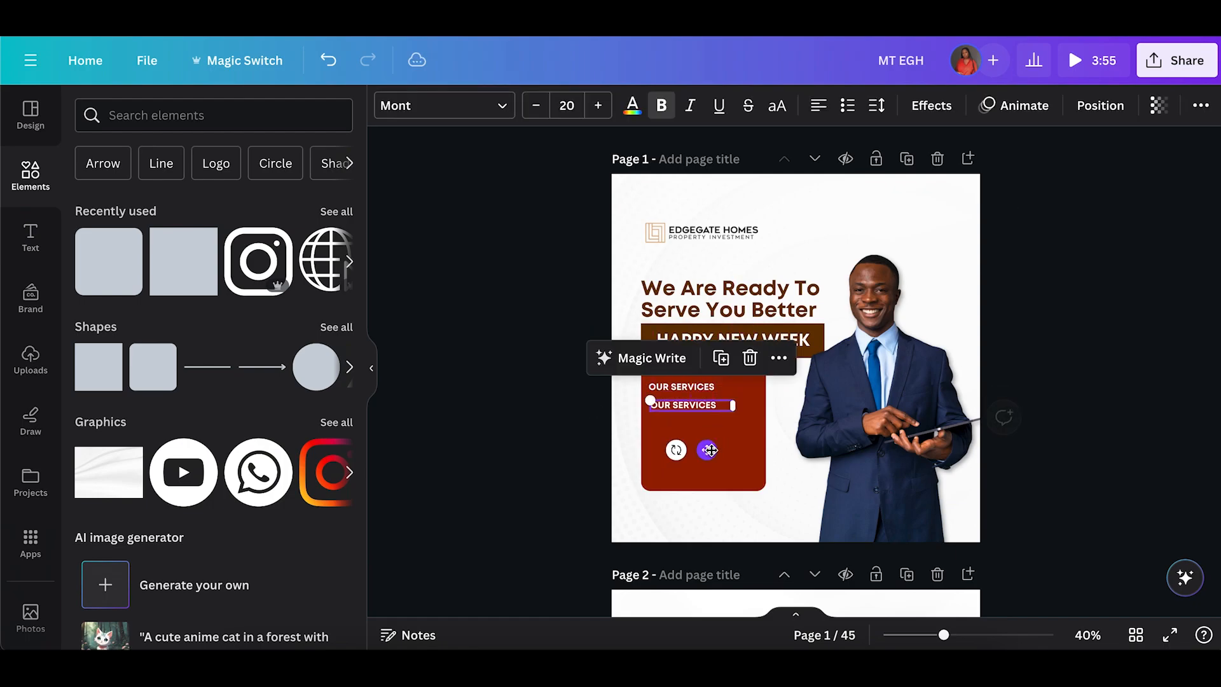
Replace the copy's text with "SHORTLET RENTALS" and widen its text box.
double_click(692, 408)
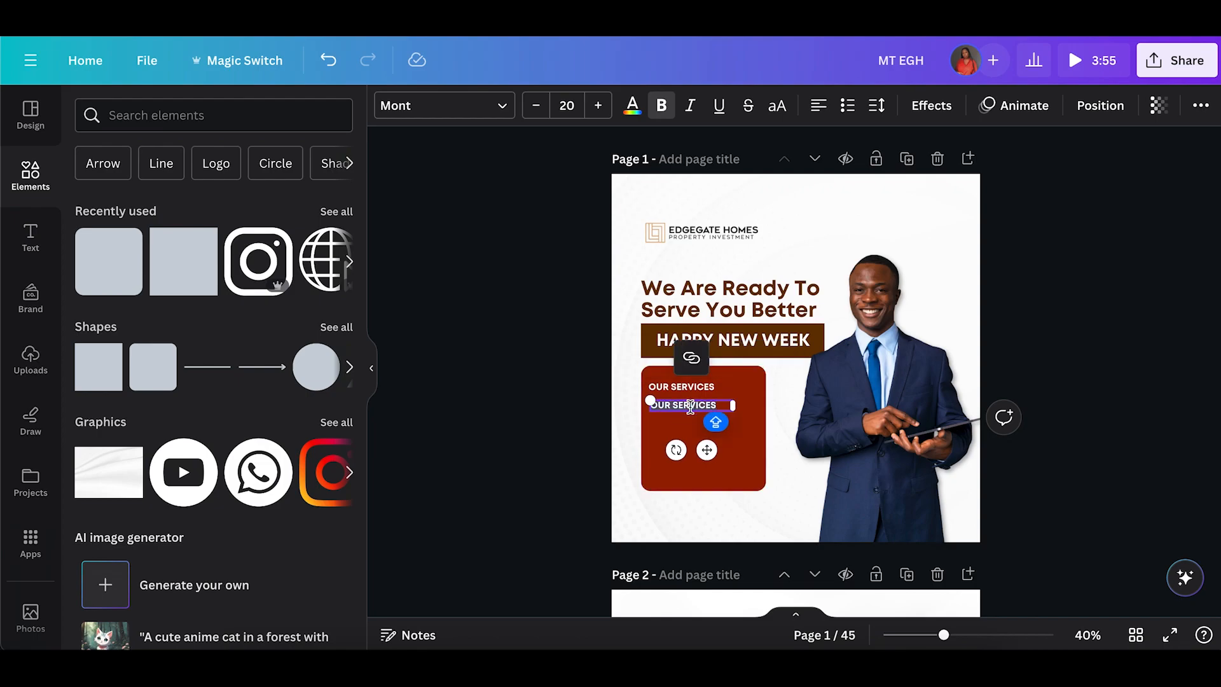
text(SHOE)
text(TL)
text(ET RENTALS)
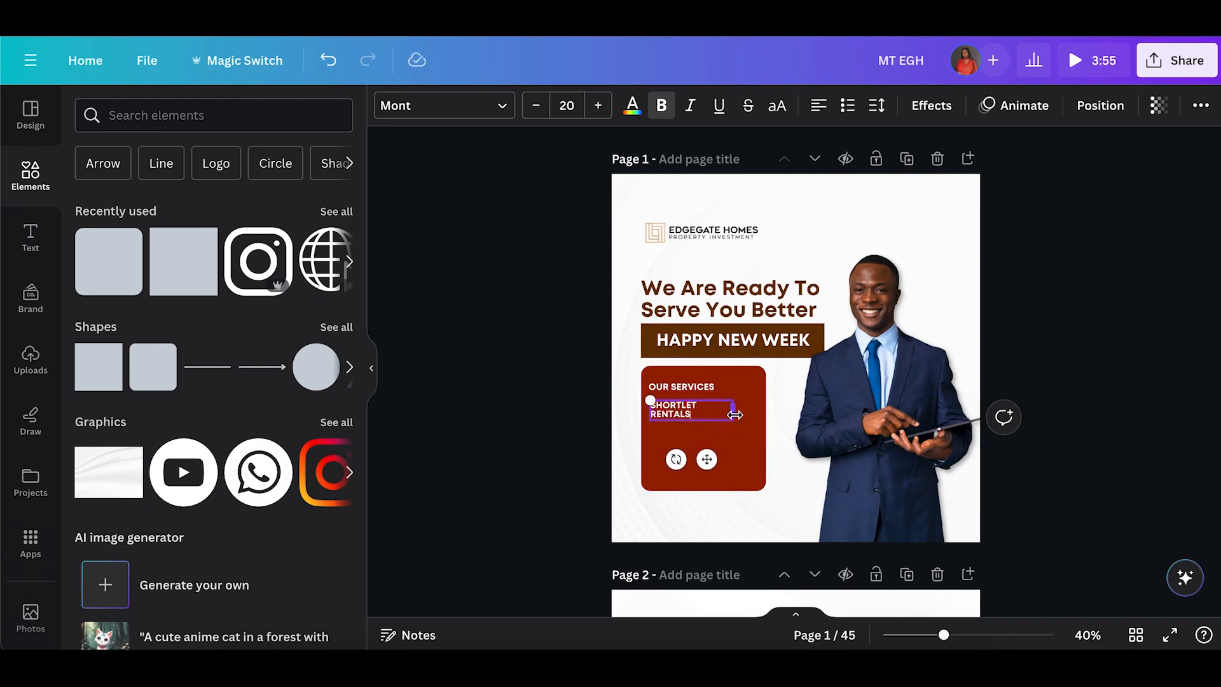
drag(736, 414, 759, 414)
Add the lines "AIRPORT PICKUP" and "PROPERTY MGT" under SHORTLET RENTALS.
key(Return)
text(AIR)
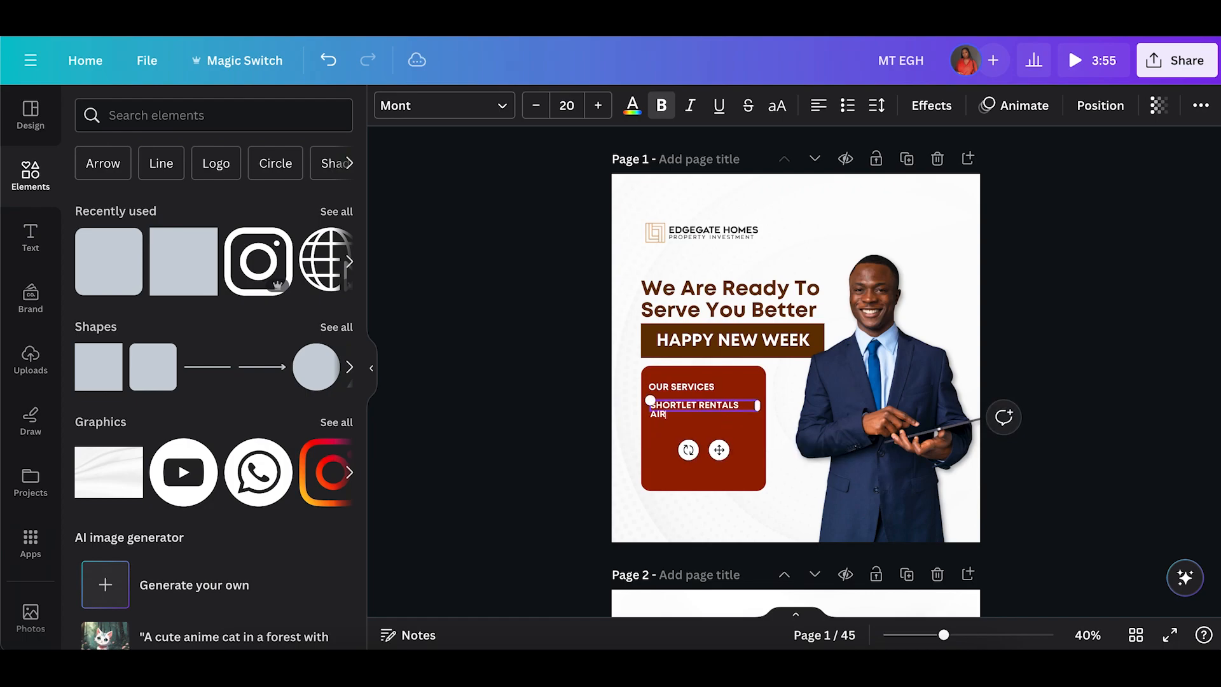
text(PORT PICKUP)
key(Return)
text(PRO)
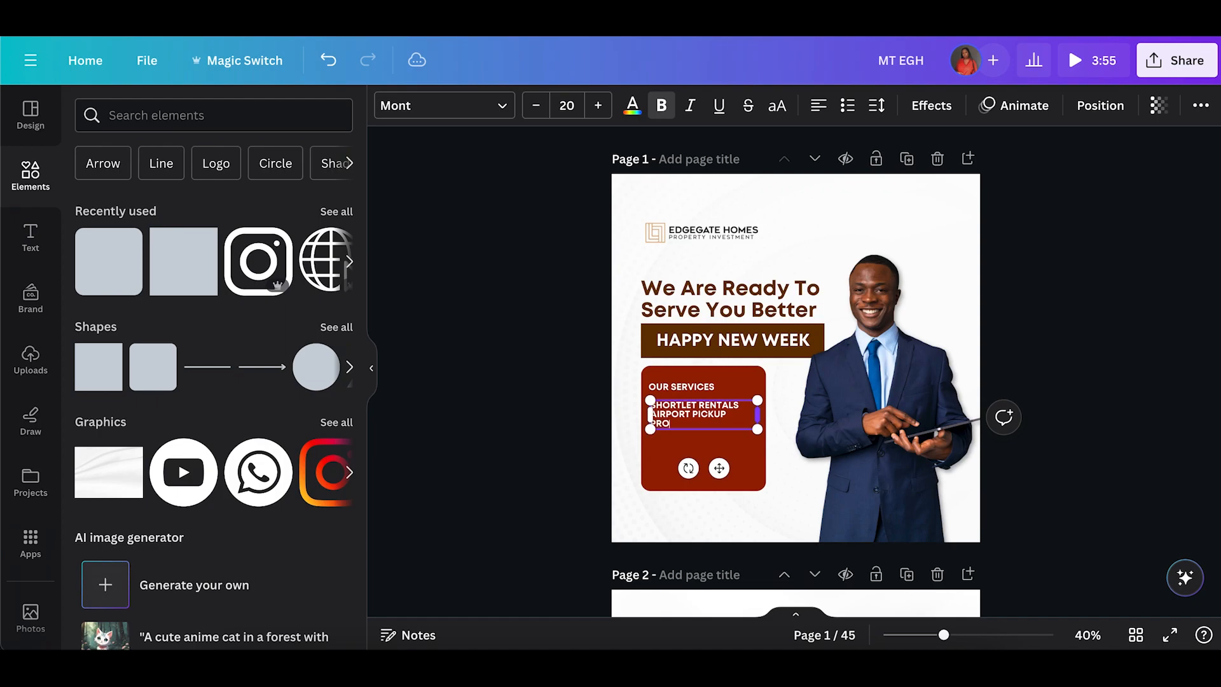
text(PERTY MANAGEMT)
click(526, 372)
Format the three service lines as a bulleted list.
click(706, 413)
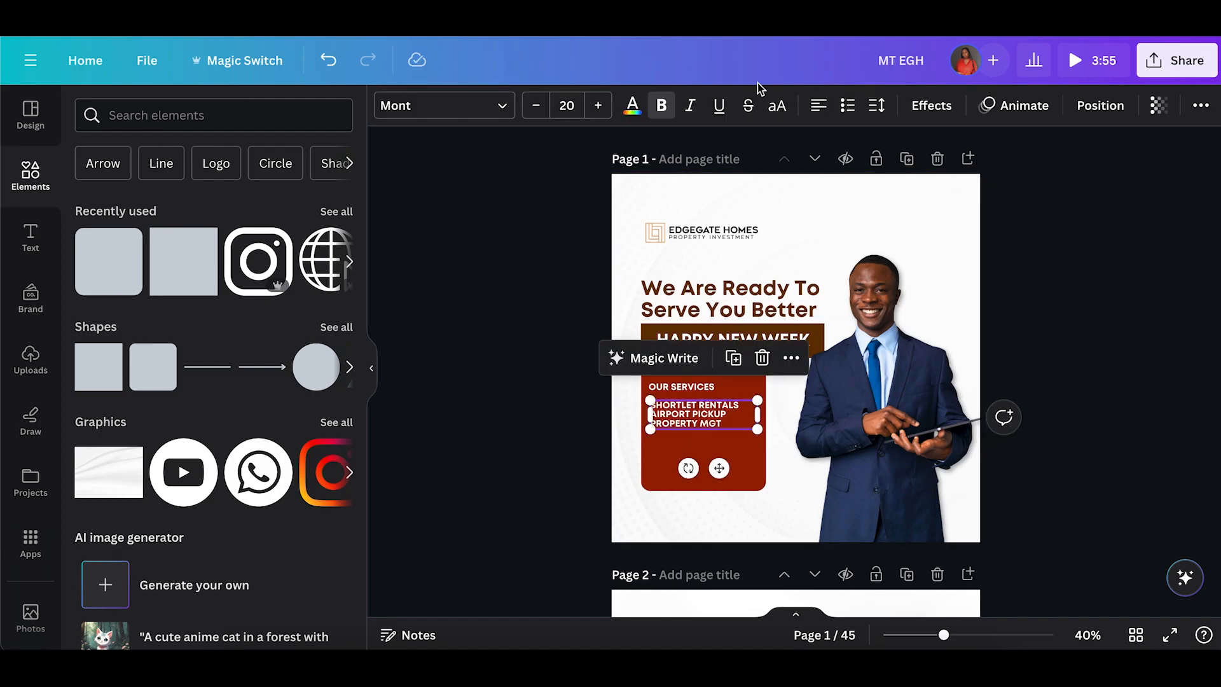
click(848, 106)
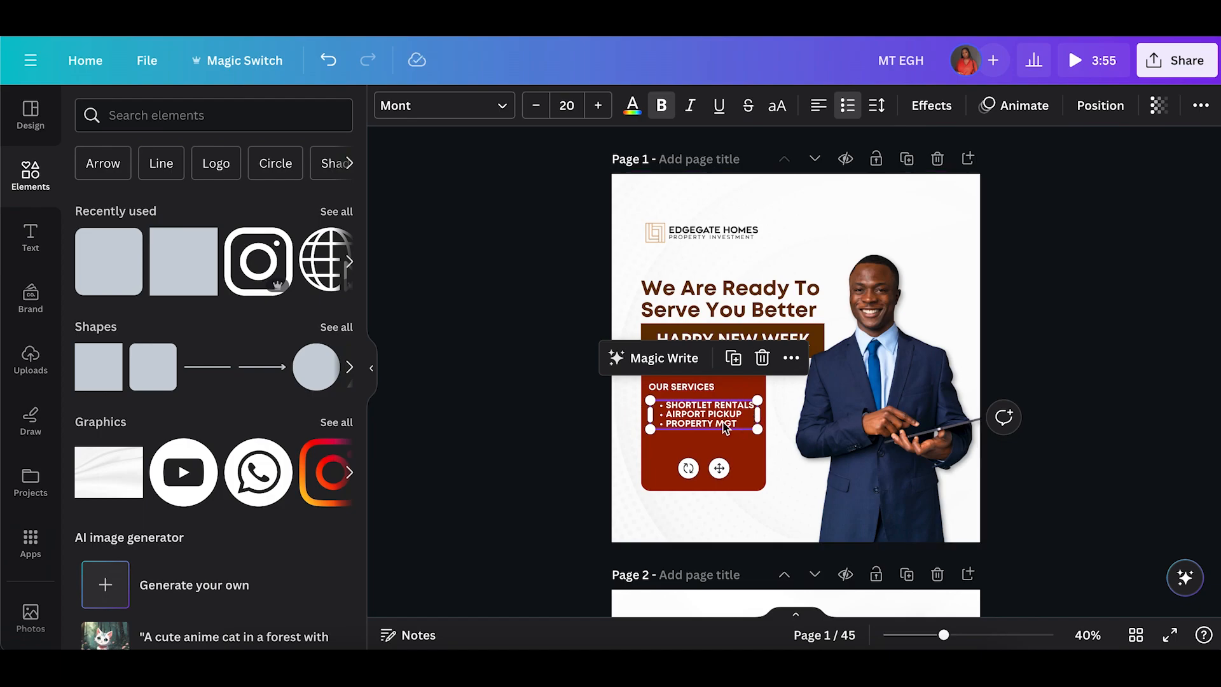
click(558, 449)
Shorten the red box so it fits snugly around the services text.
click(709, 486)
drag(706, 490, 703, 447)
click(591, 402)
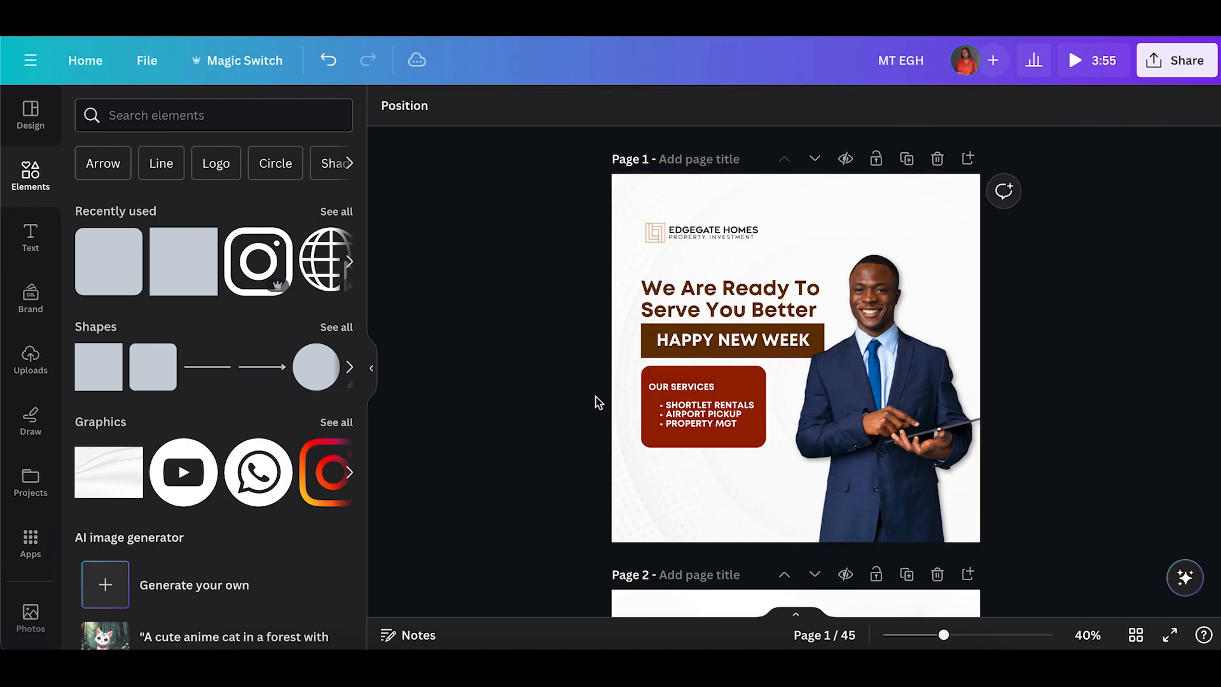
Nudge the bulleted services list slightly to the left.
click(689, 388)
click(575, 428)
click(700, 413)
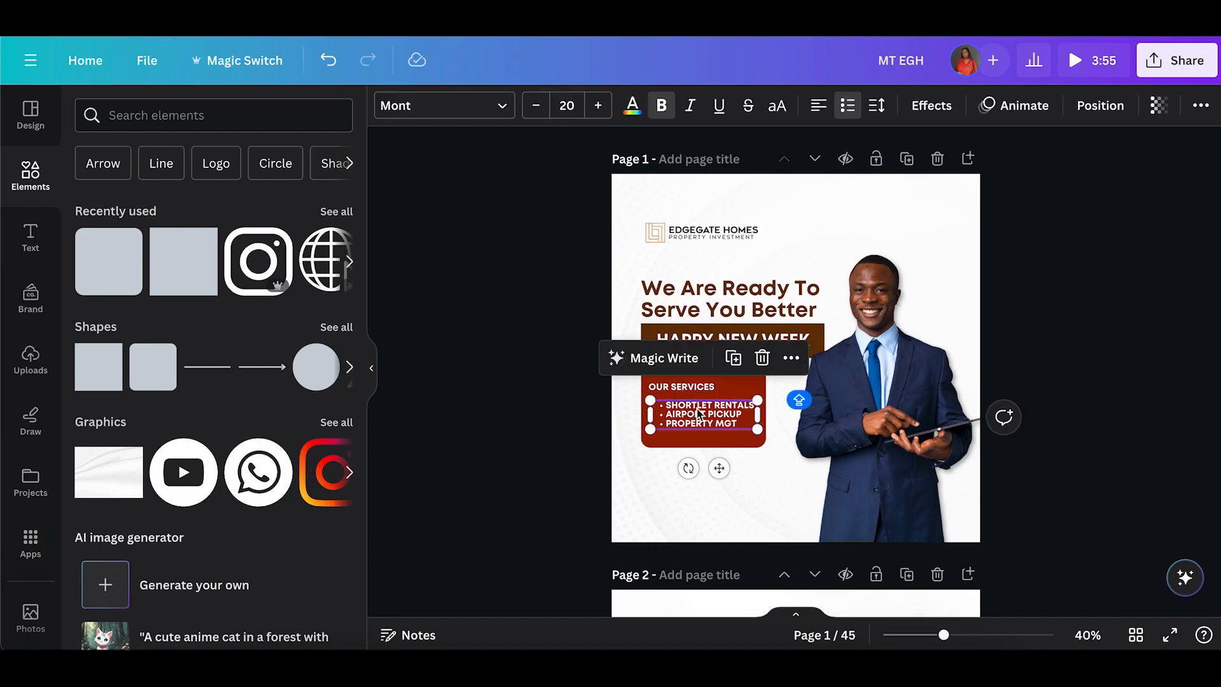
key(Left)
key(Left)
key(Left)
key(Left)
key(Left)
key(Left)
key(Left)
key(Left)
key(Left)
key(Left)
key(Left)
key(Left)
key(Left)
key(Left)
key(Left)
key(Left)
key(Left)
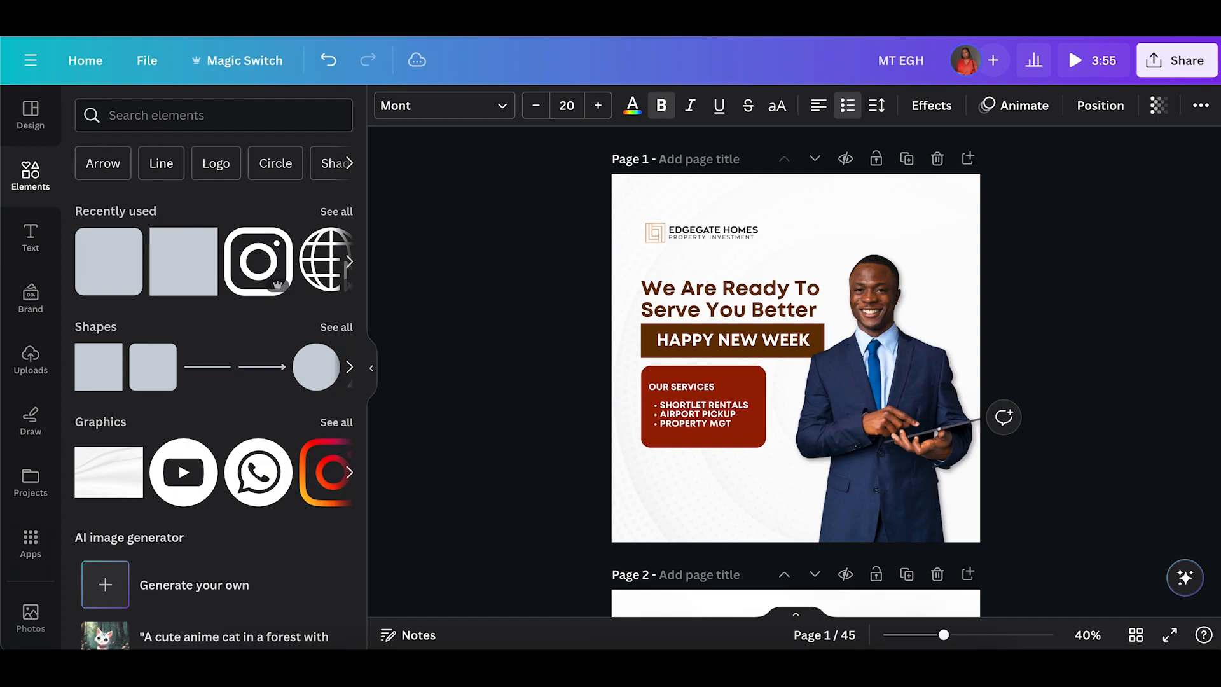
Nudge the OUR SERVICES heading and the bulleted list slightly upward.
click(684, 388)
drag(684, 388, 683, 385)
click(538, 369)
click(687, 423)
key(Up)
key(Up)
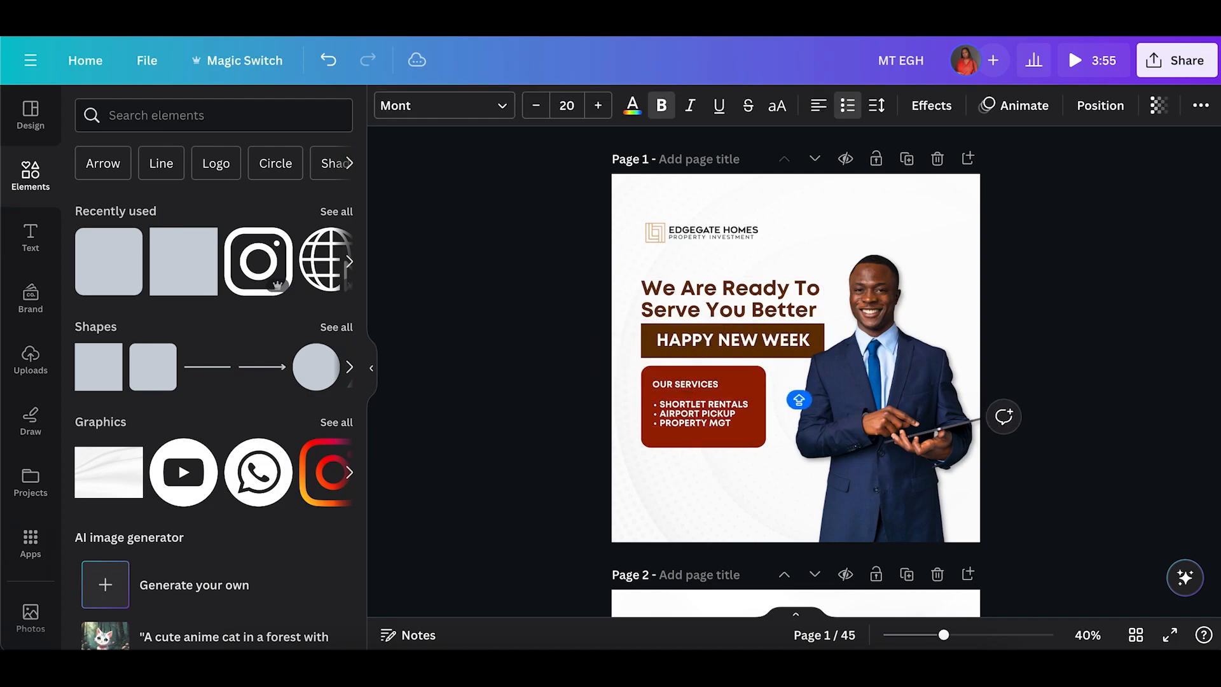
Nudge the HAPPY NEW WEEK text slightly left within its bar.
click(684, 352)
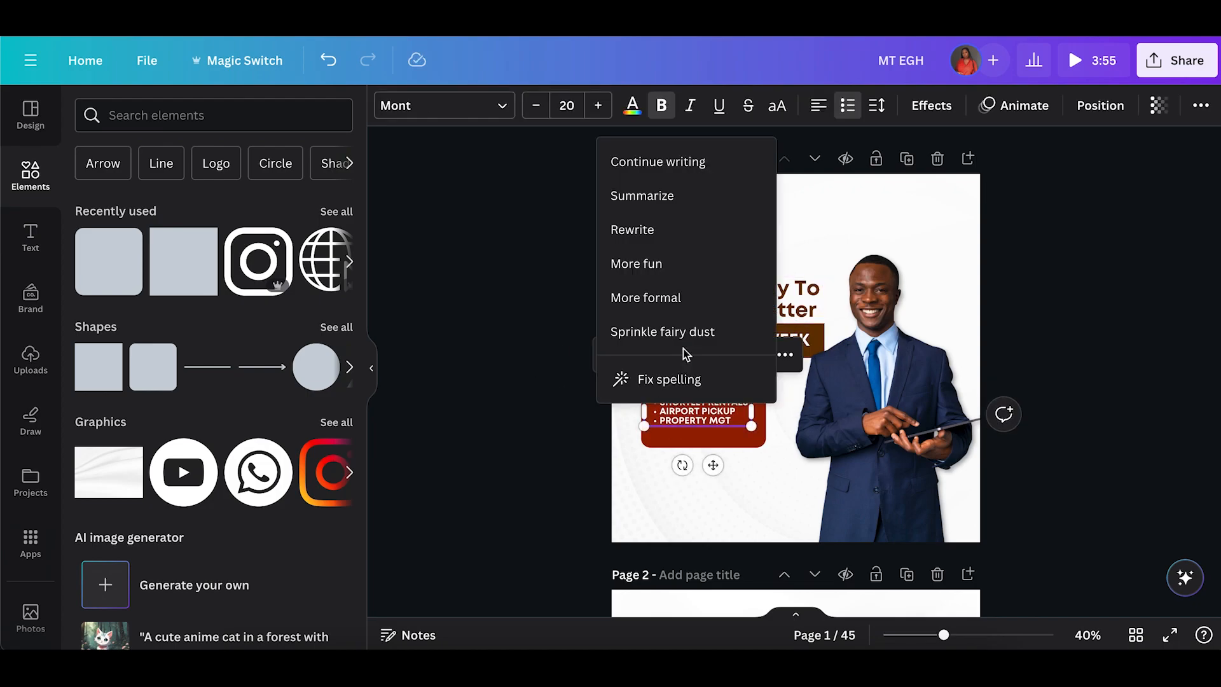
click(526, 338)
click(683, 341)
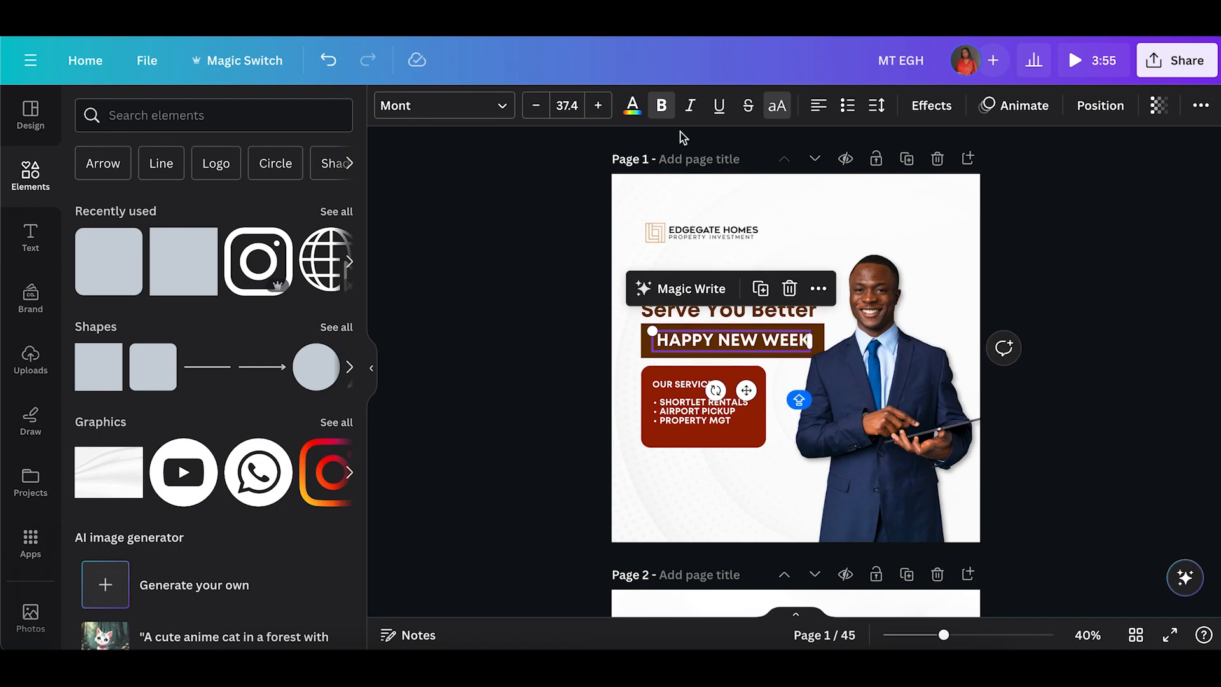
key(Left)
key(Left)
key(Left)
key(Left)
key(Left)
key(Left)
key(Left)
key(Left)
key(Left)
key(Left)
key(Left)
key(Left)
key(Left)
key(Left)
key(Left)
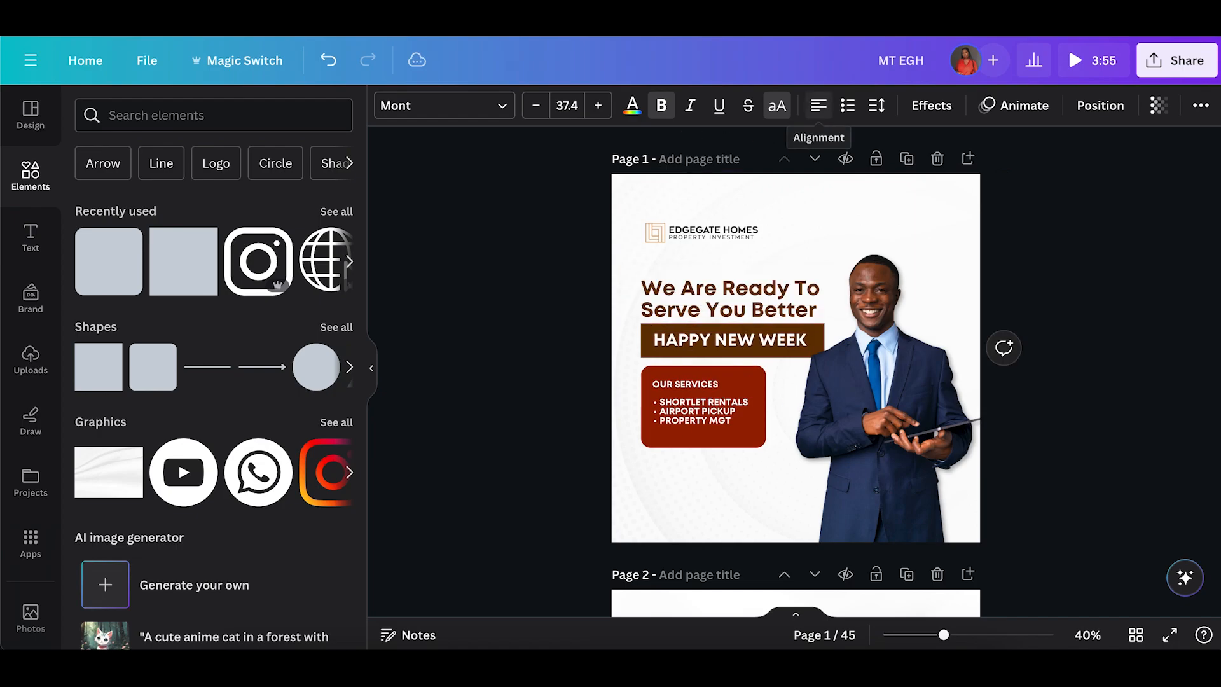
key(Left)
key(Left)
key(Left)
key(Left)
key(Left)
key(Left)
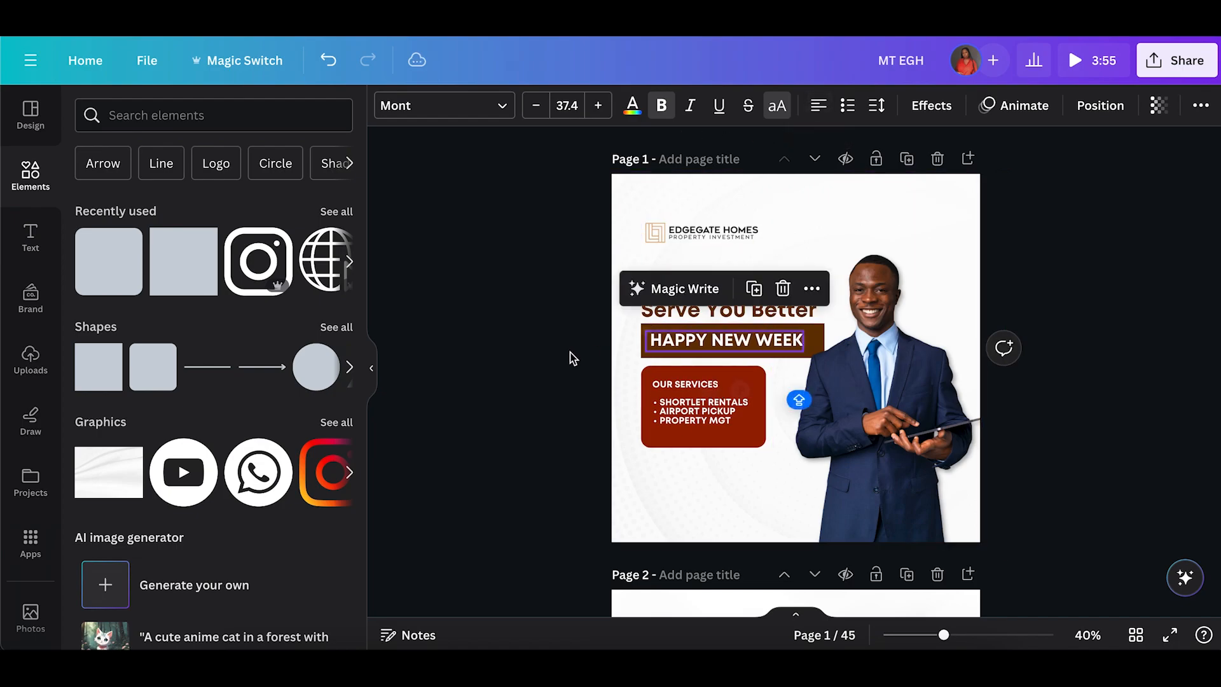
click(572, 358)
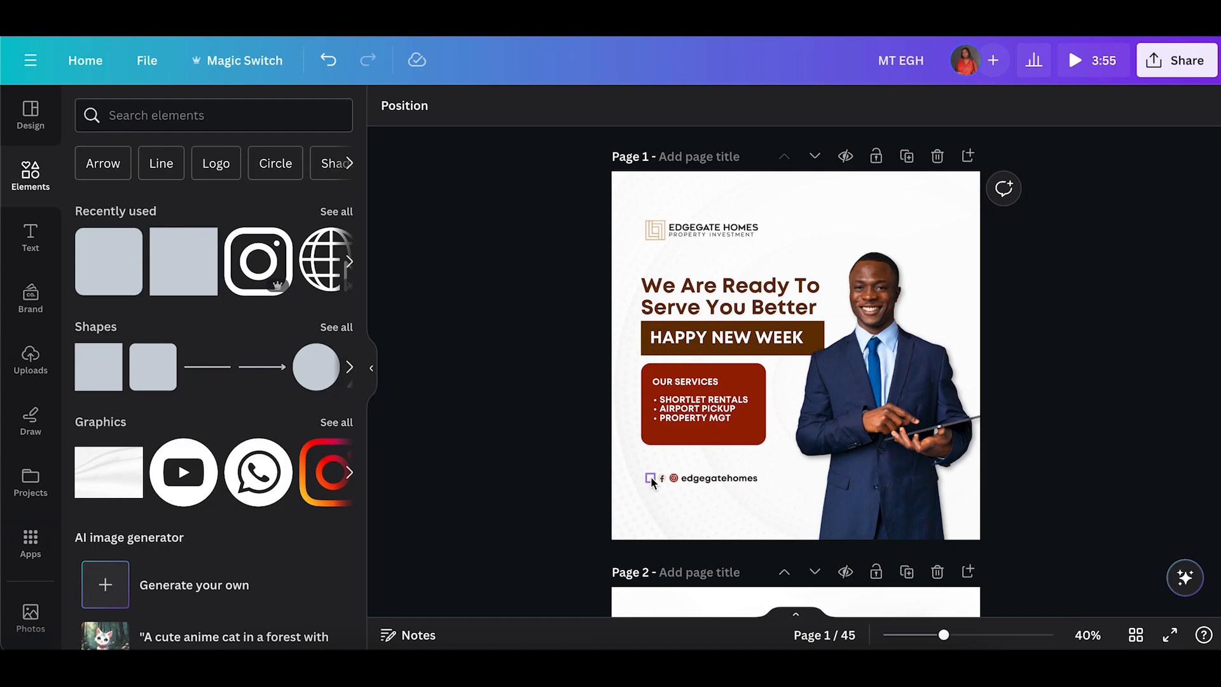
Delete the leftmost social icon beside the Instagram icon.
click(651, 477)
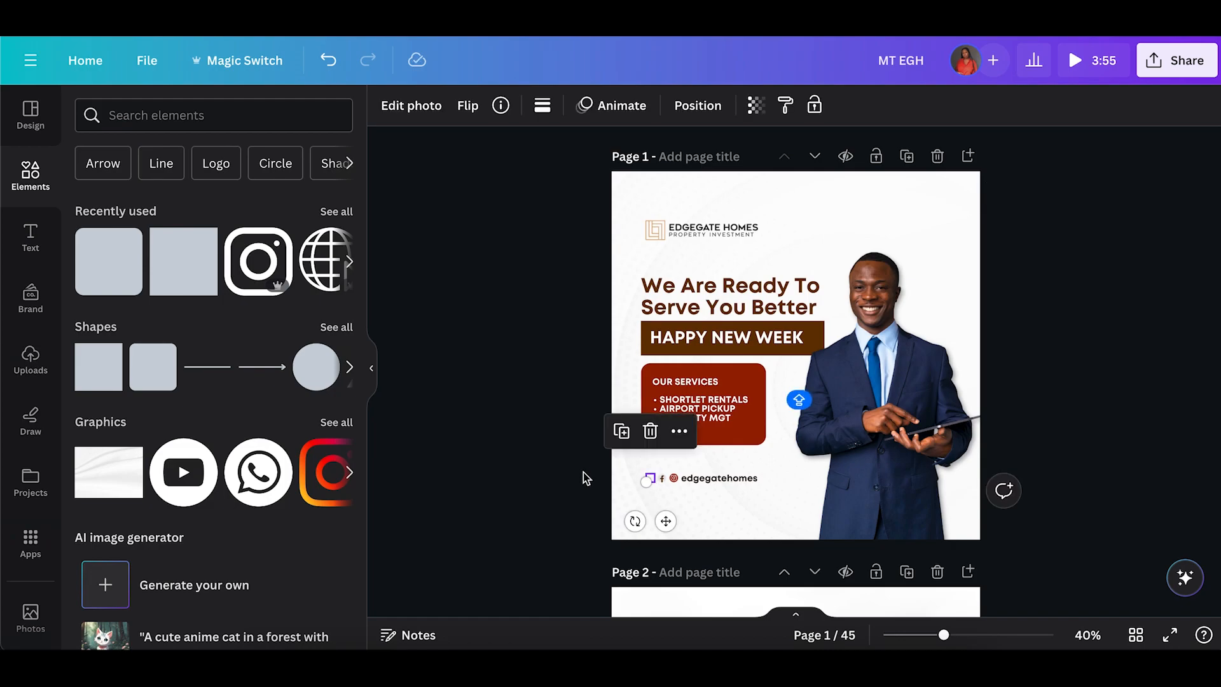
key(Delete)
drag(737, 478, 727, 468)
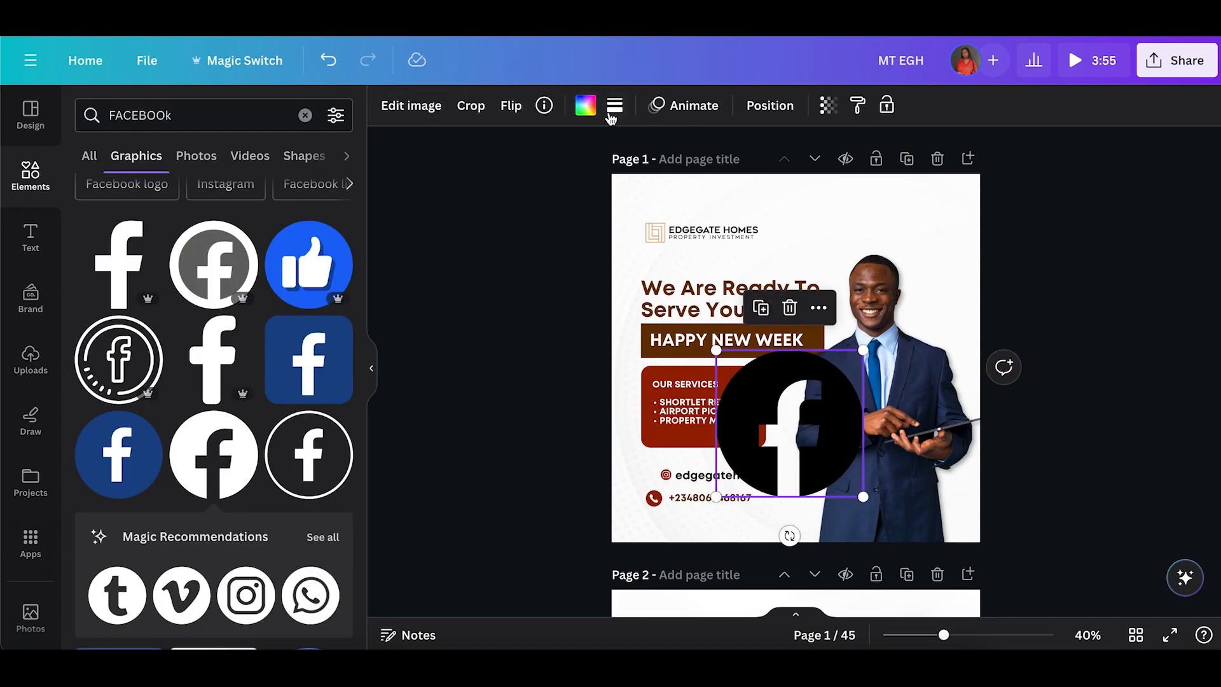
Color the Facebook graphic dark red, shrink it and place it next to the Instagram icon.
click(585, 105)
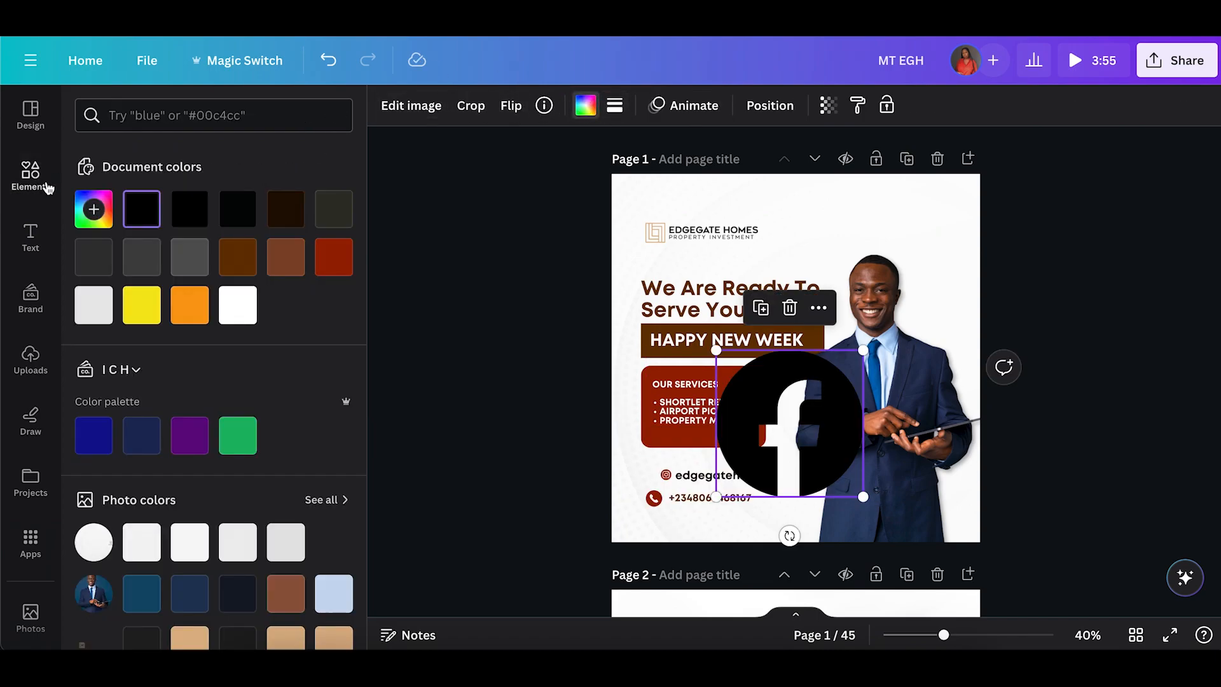
click(321, 256)
drag(866, 352, 730, 483)
drag(739, 537, 665, 519)
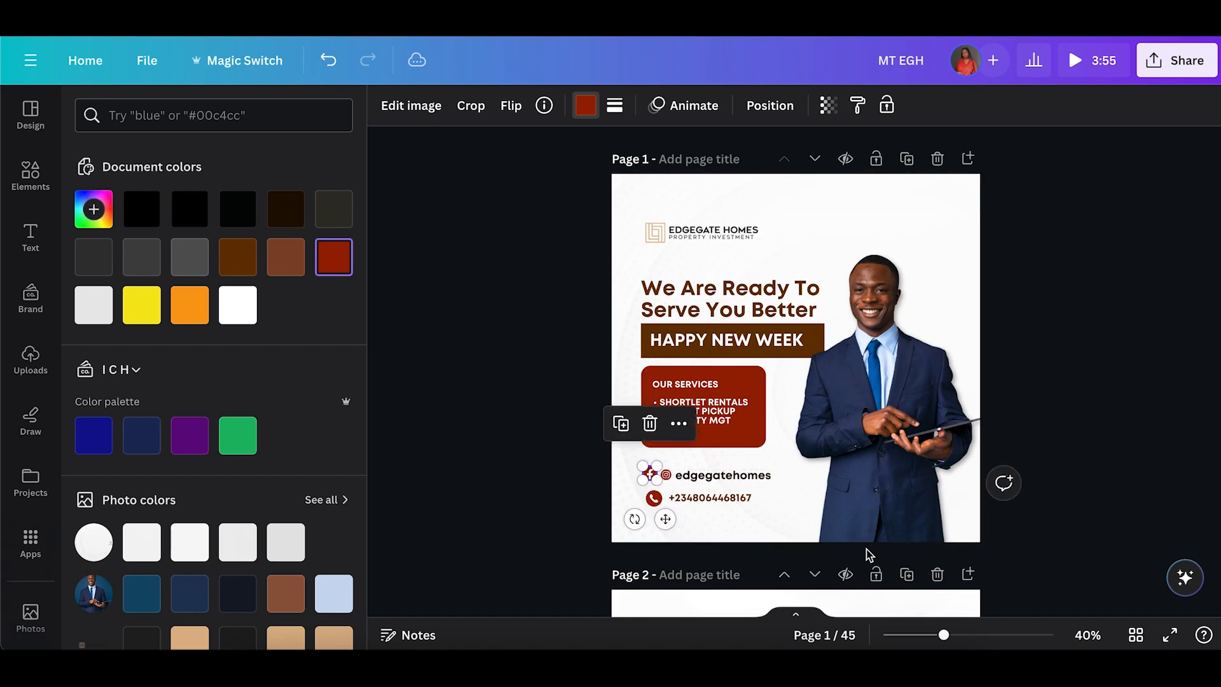
Add a second phone number line under the first and widen the phone text box.
click(734, 499)
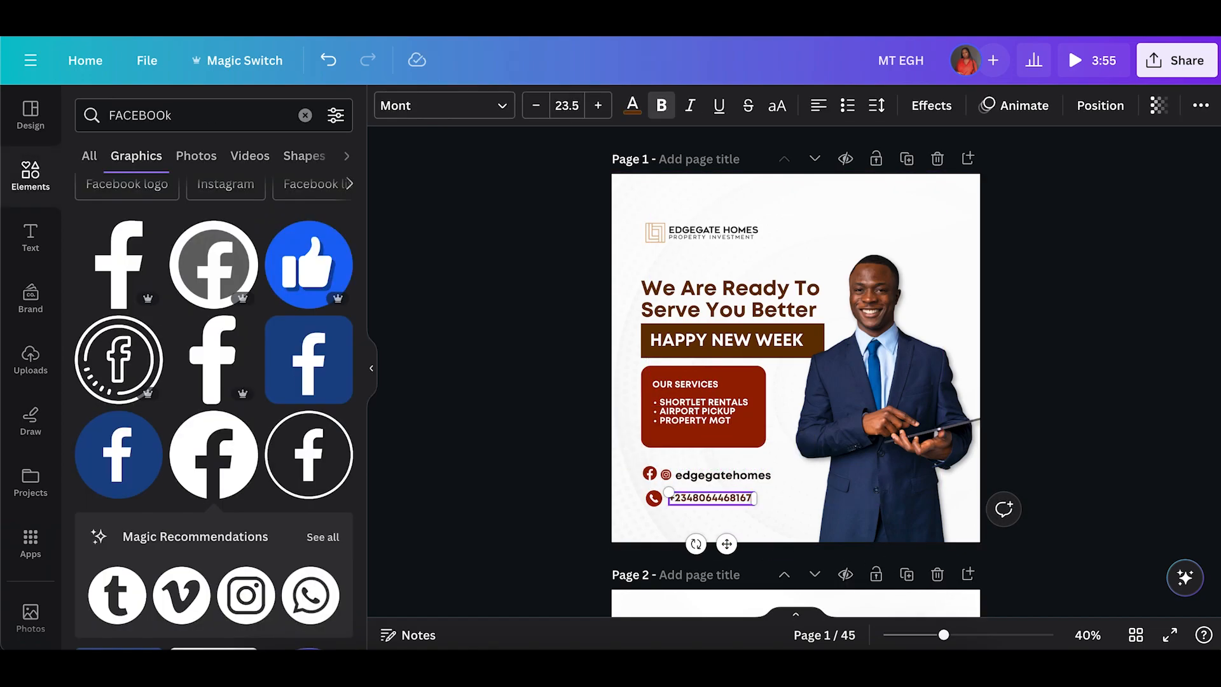
key(Return)
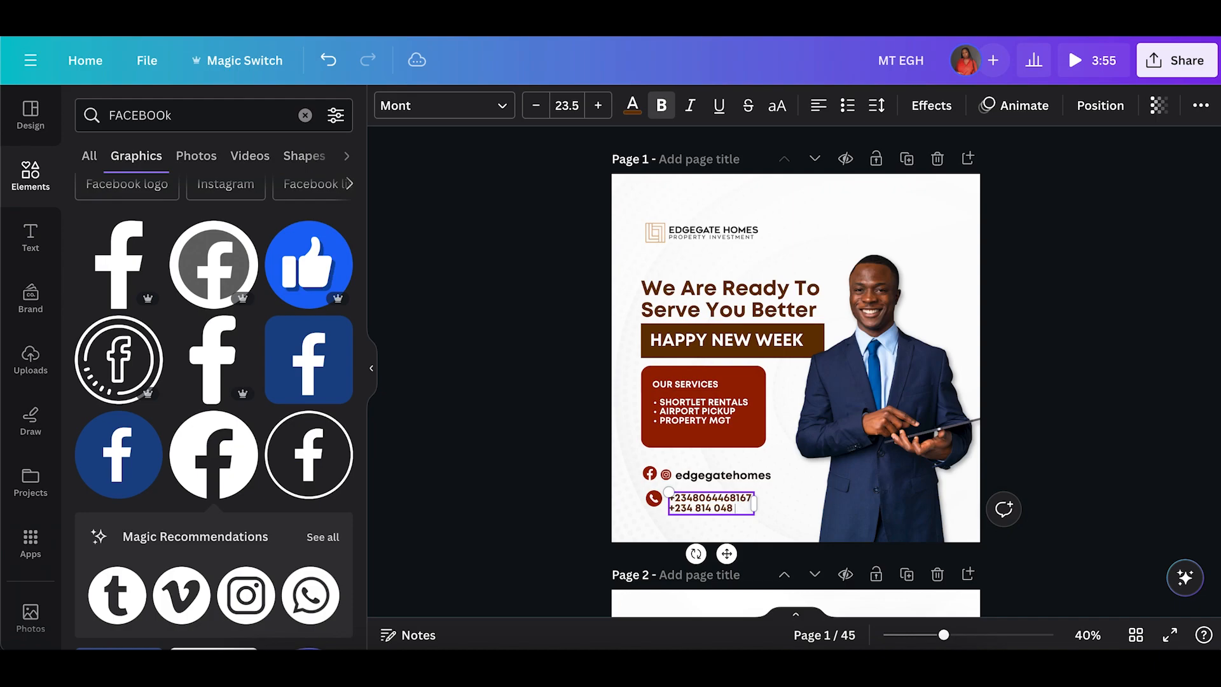
text(57)
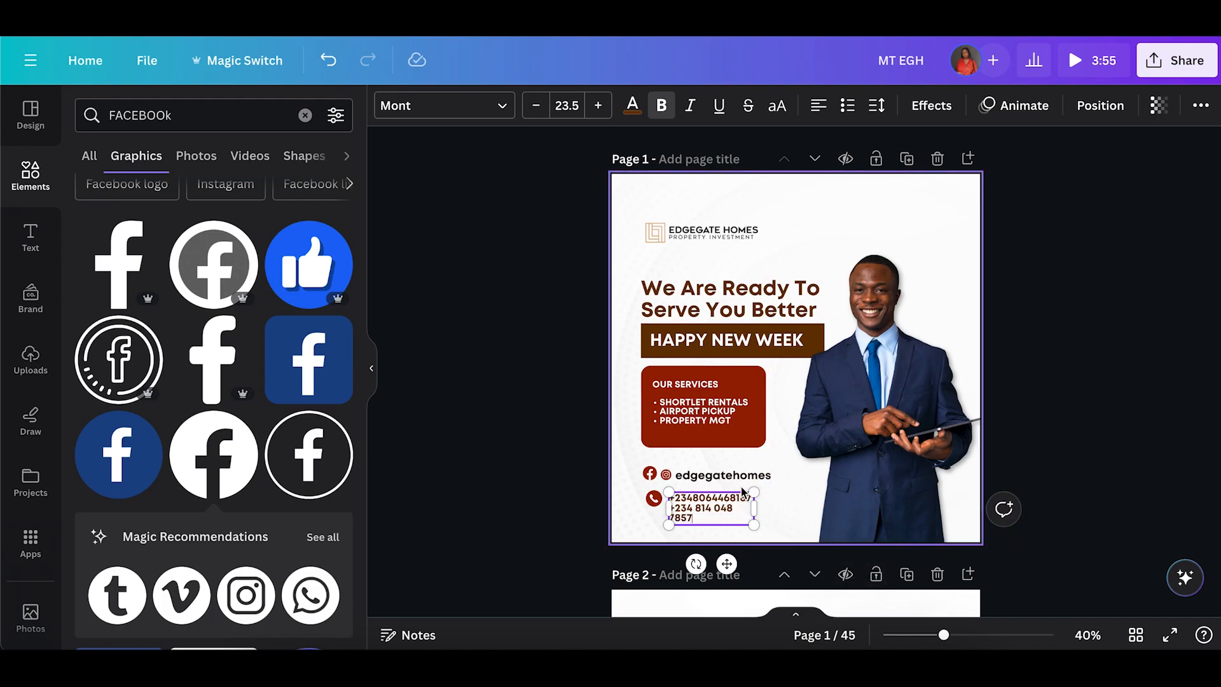
drag(758, 511, 800, 511)
Move the phone icon slightly down to line up with the two numbers.
click(994, 635)
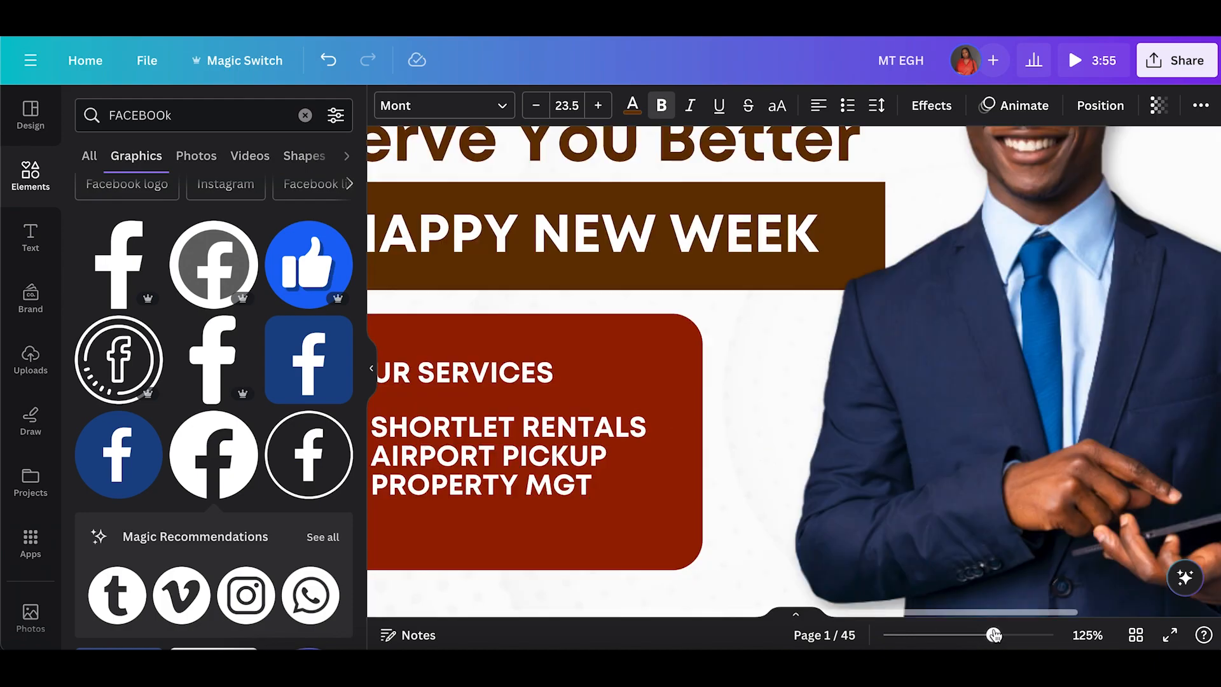
scroll(634, 503, left, 2)
scroll(632, 499, down, 3)
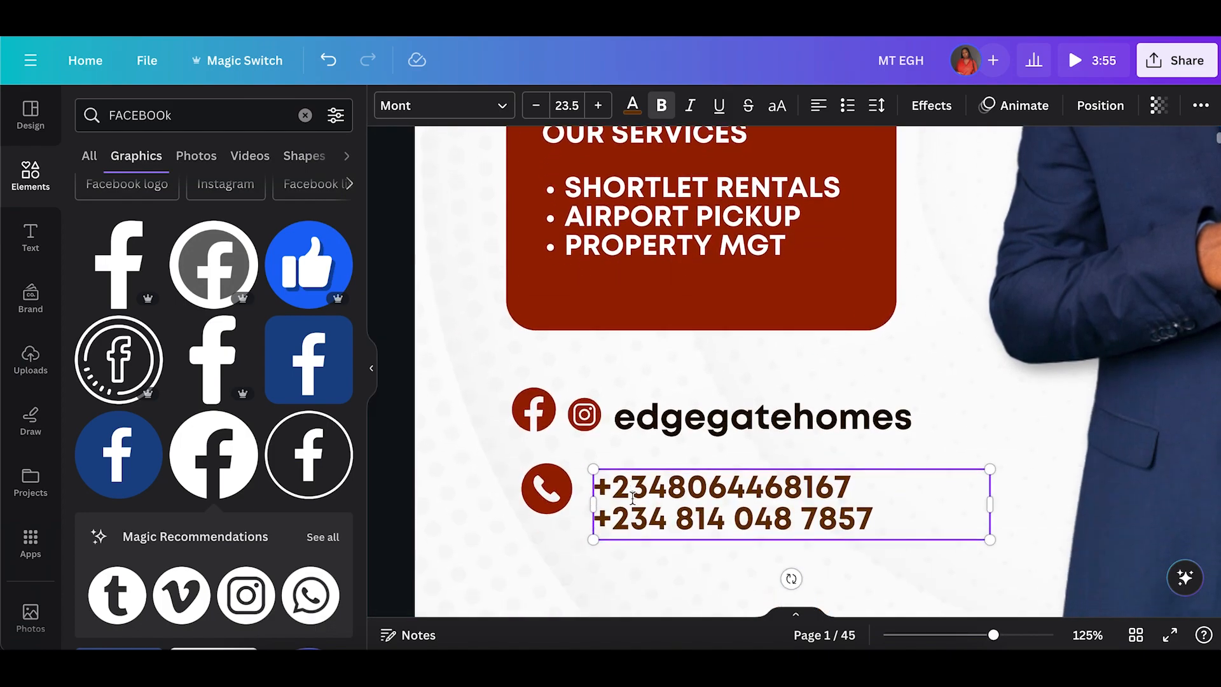
click(547, 493)
drag(548, 492, 548, 503)
Shift the phone numbers slightly left and insert spaces to group the first number's digits.
click(712, 505)
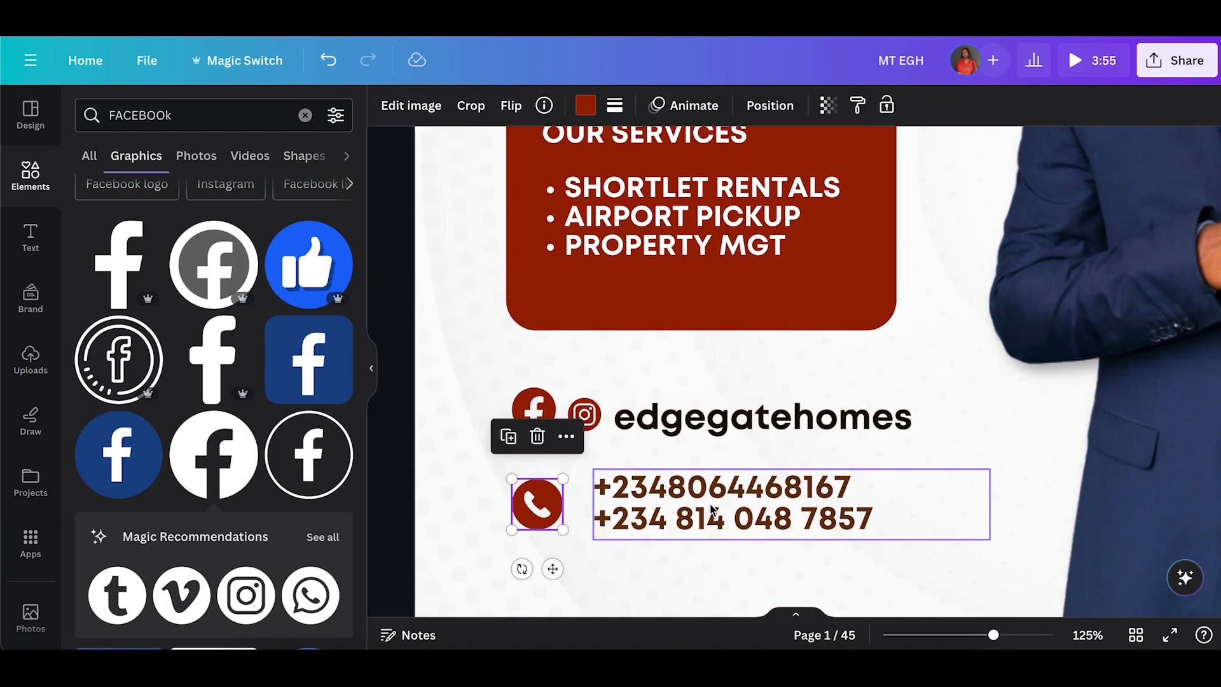
drag(712, 504, 702, 504)
click(658, 487)
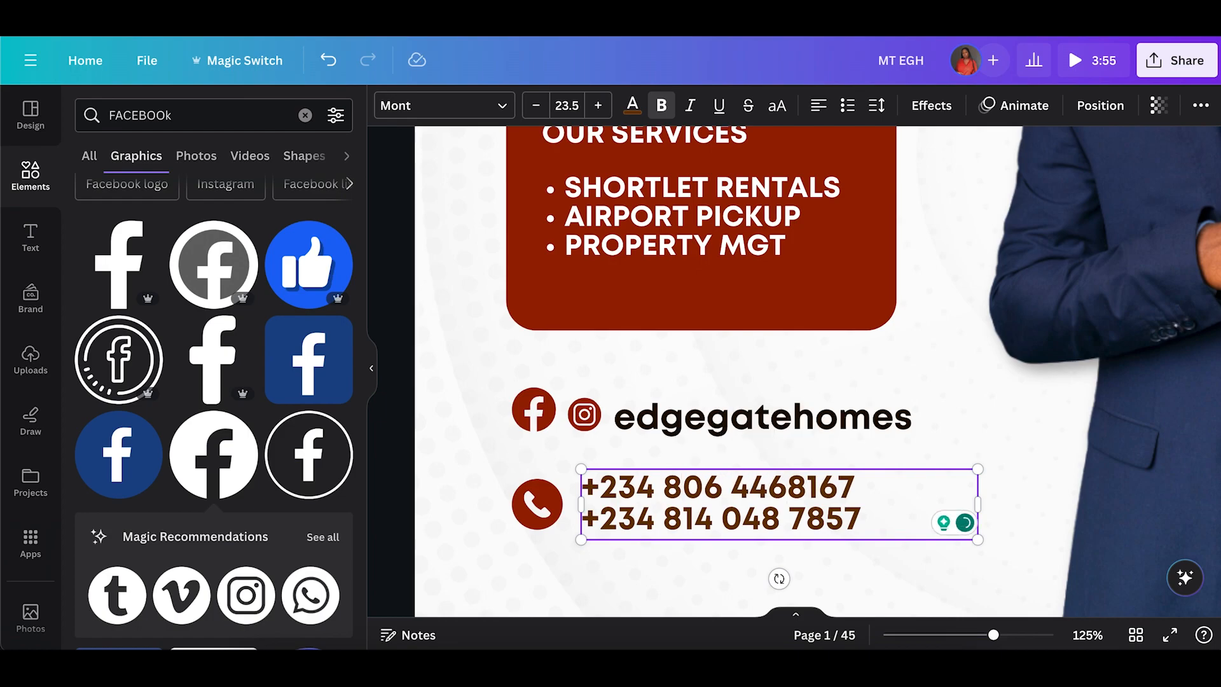
Resize the Facebook icon to match the Instagram icon.
click(555, 391)
drag(554, 386, 533, 414)
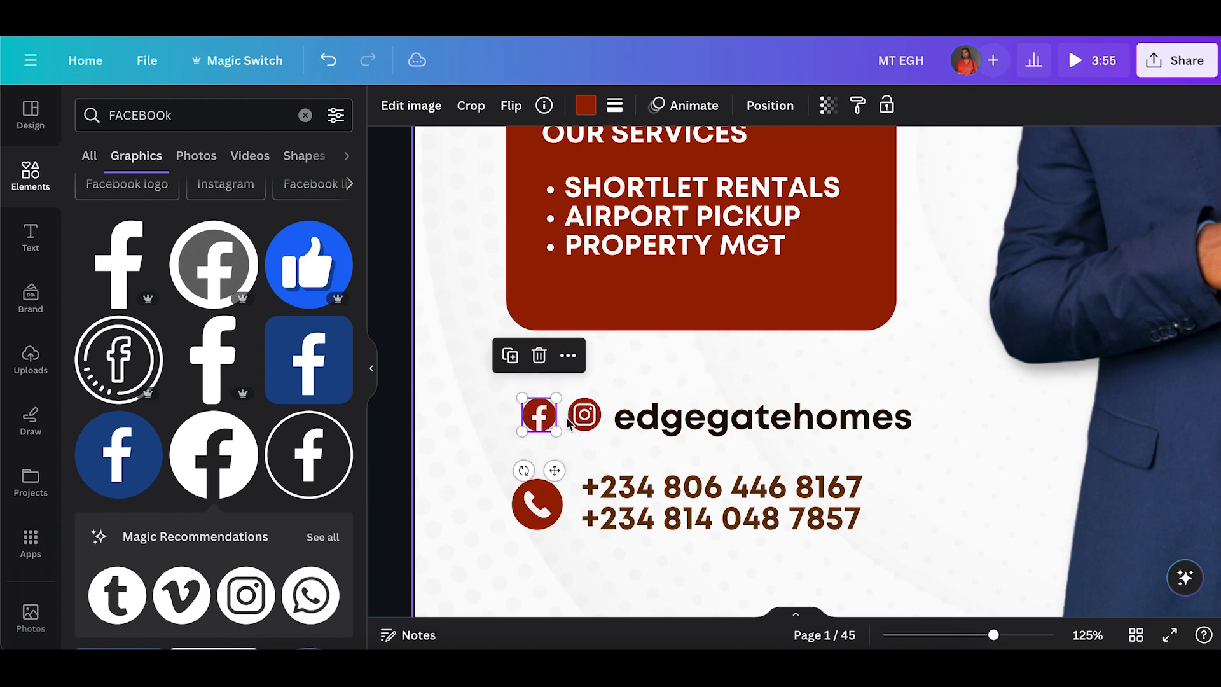
Color the edgegatehomes handle text dark brown.
click(583, 420)
click(657, 421)
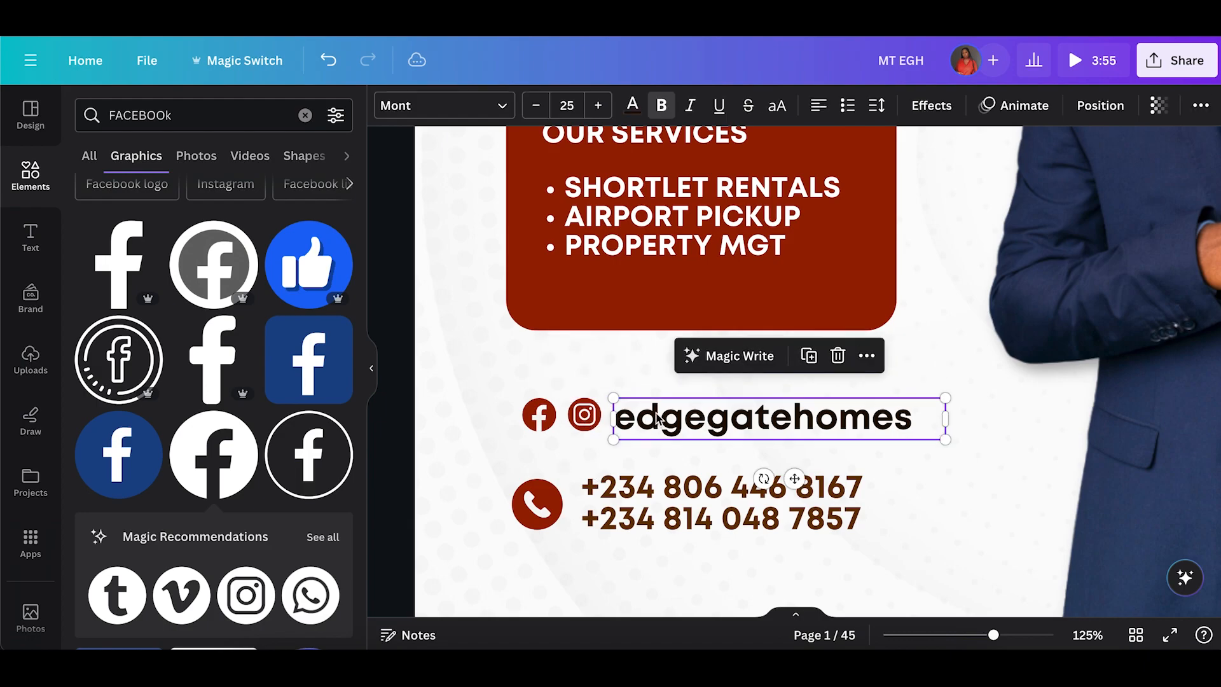
click(632, 103)
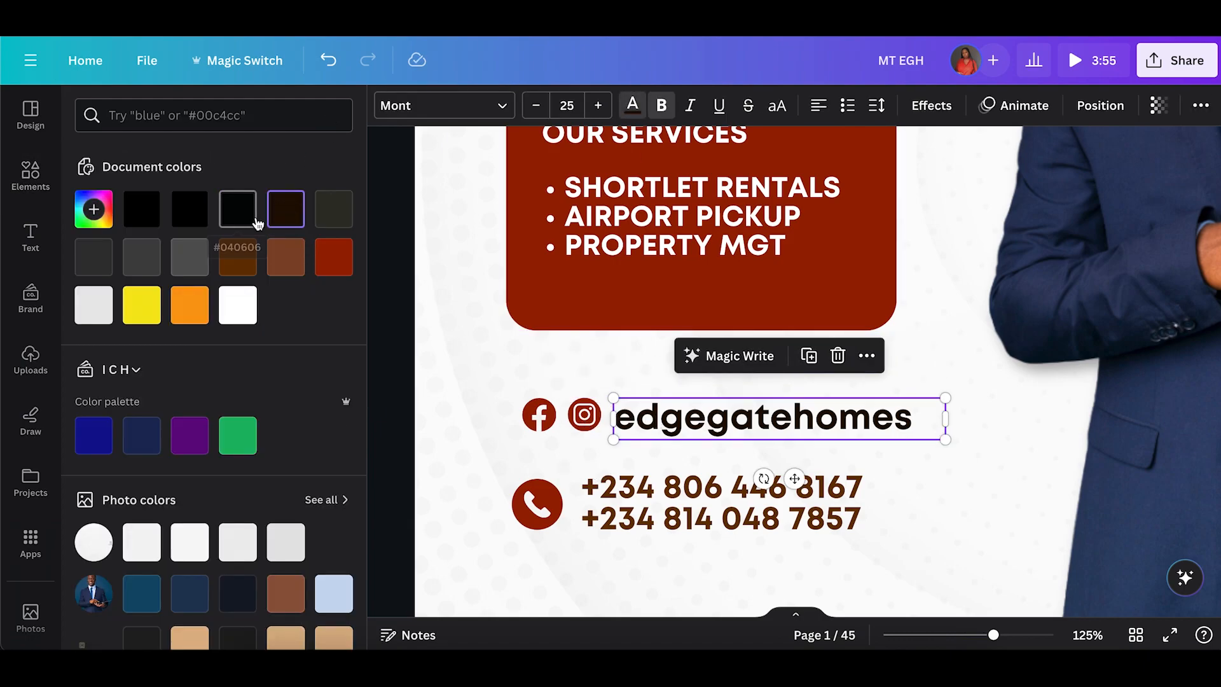
click(239, 255)
Align the Facebook icon, Instagram icon and edgegatehomes handle evenly in one row, nudge it slightly, and group them.
double_click(460, 374)
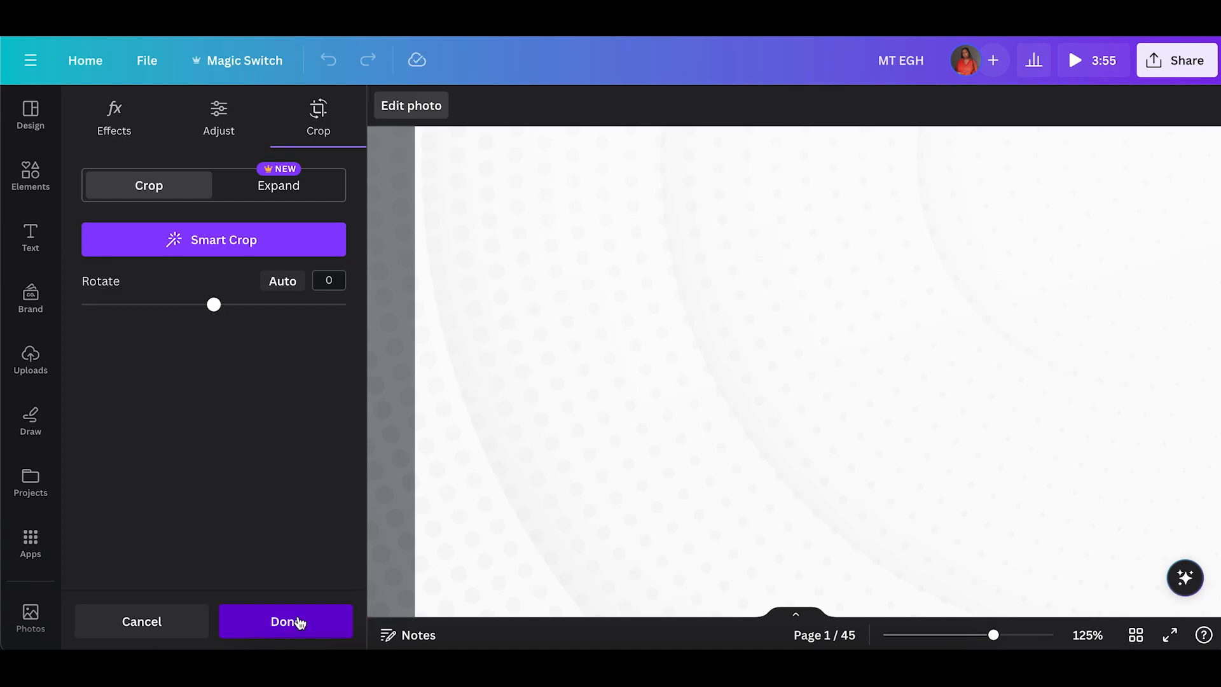
click(297, 623)
drag(516, 393, 729, 423)
click(845, 342)
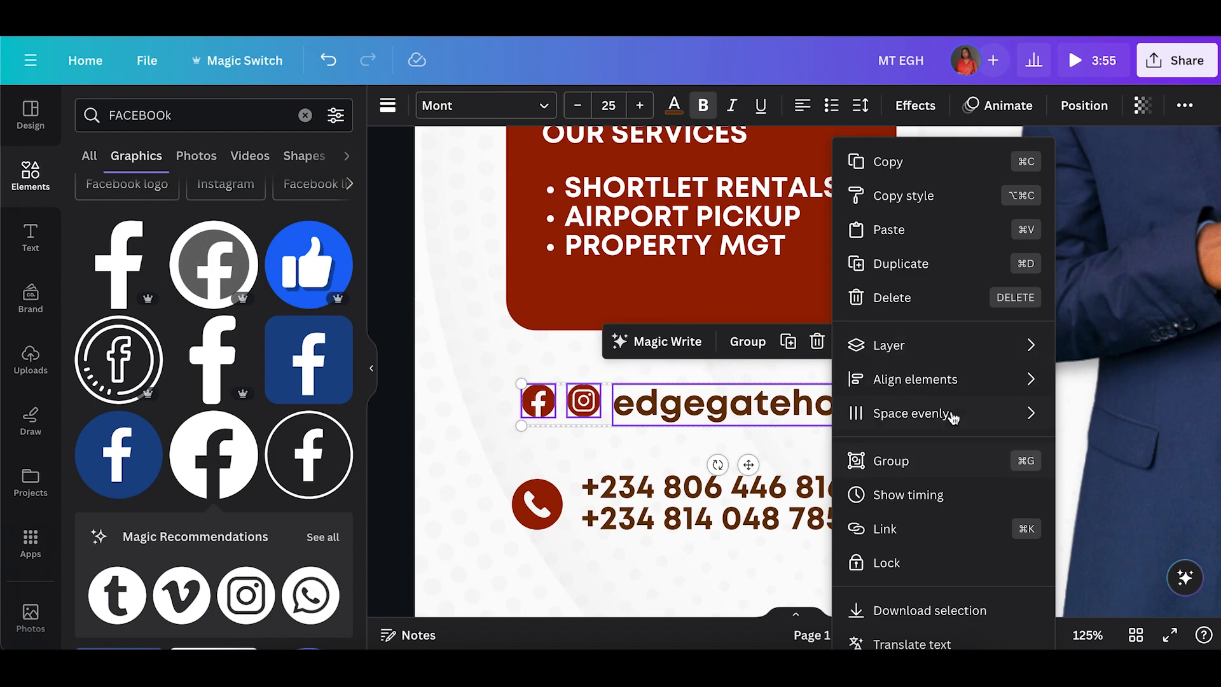
mouse_move(957, 379)
click(1123, 514)
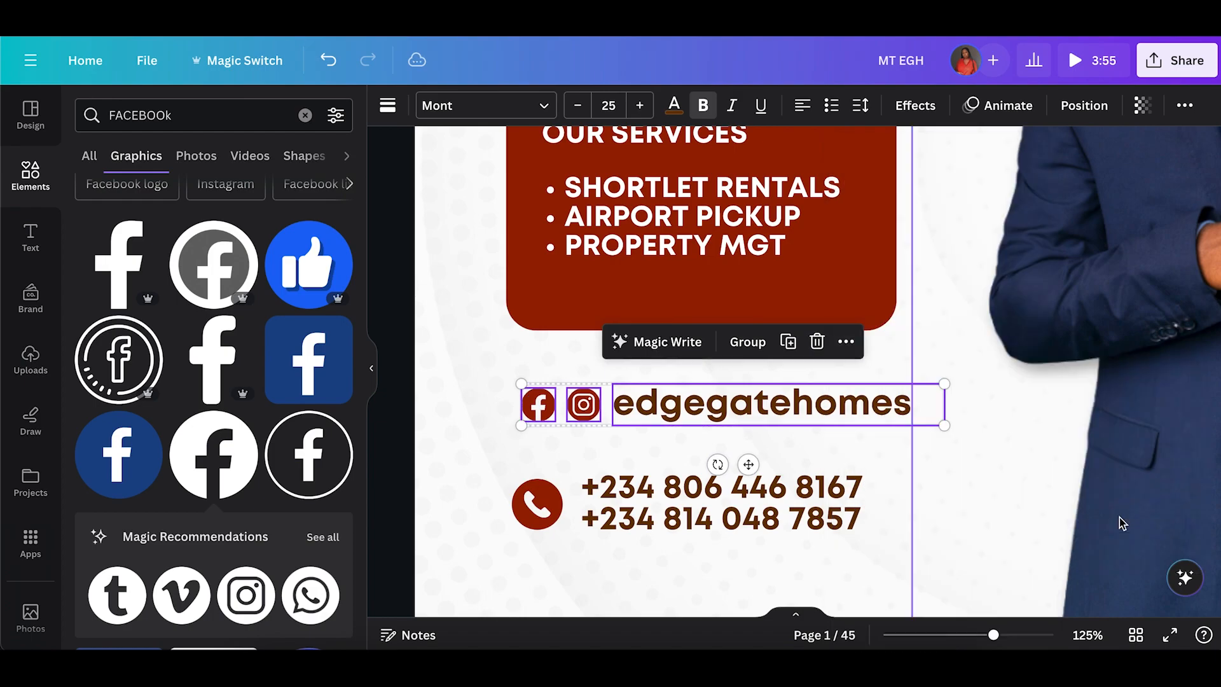
click(846, 341)
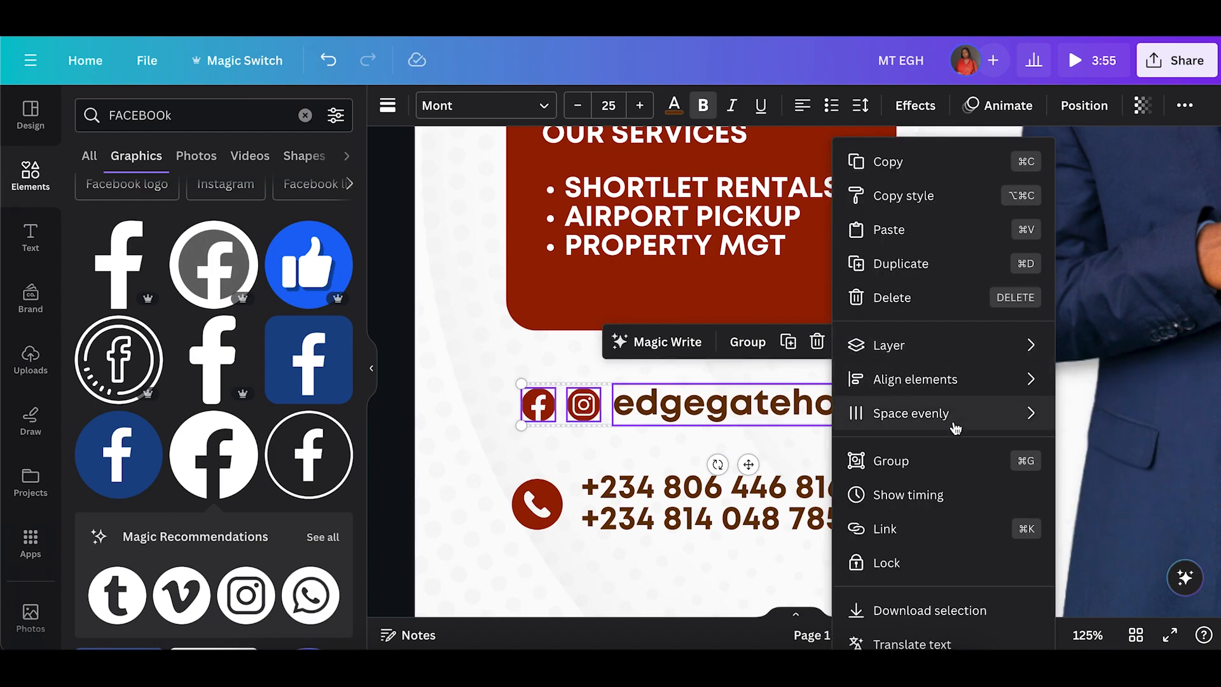
mouse_move(955, 425)
click(818, 414)
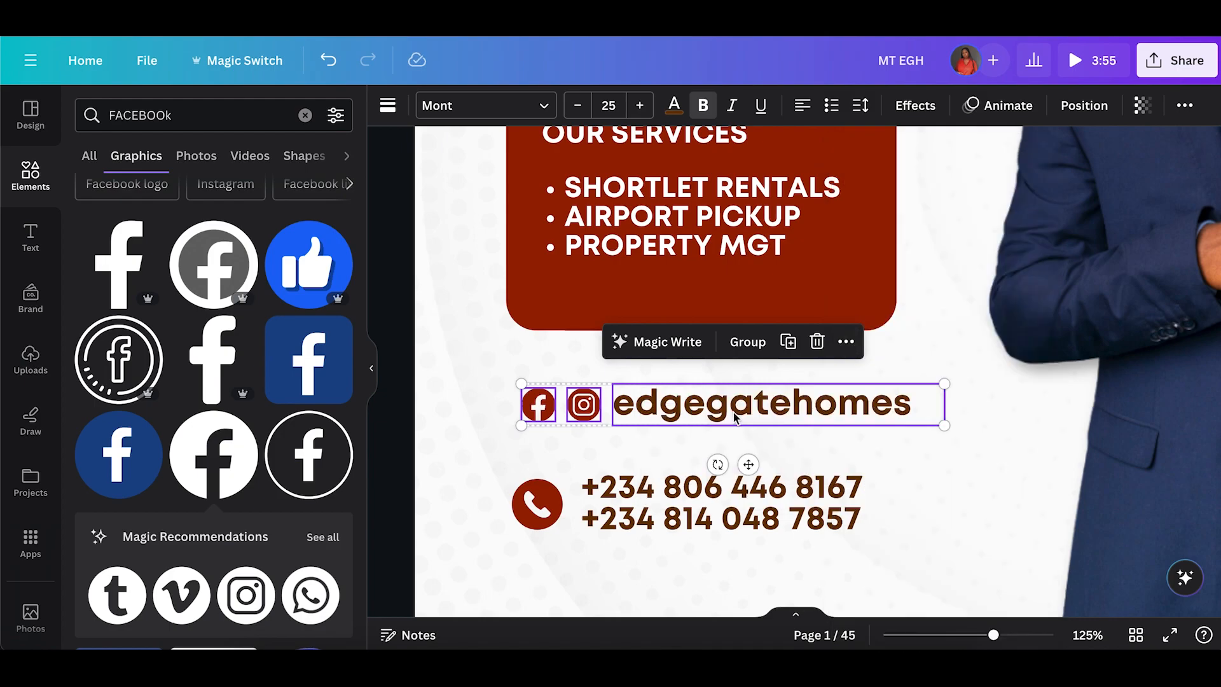
drag(678, 425, 674, 421)
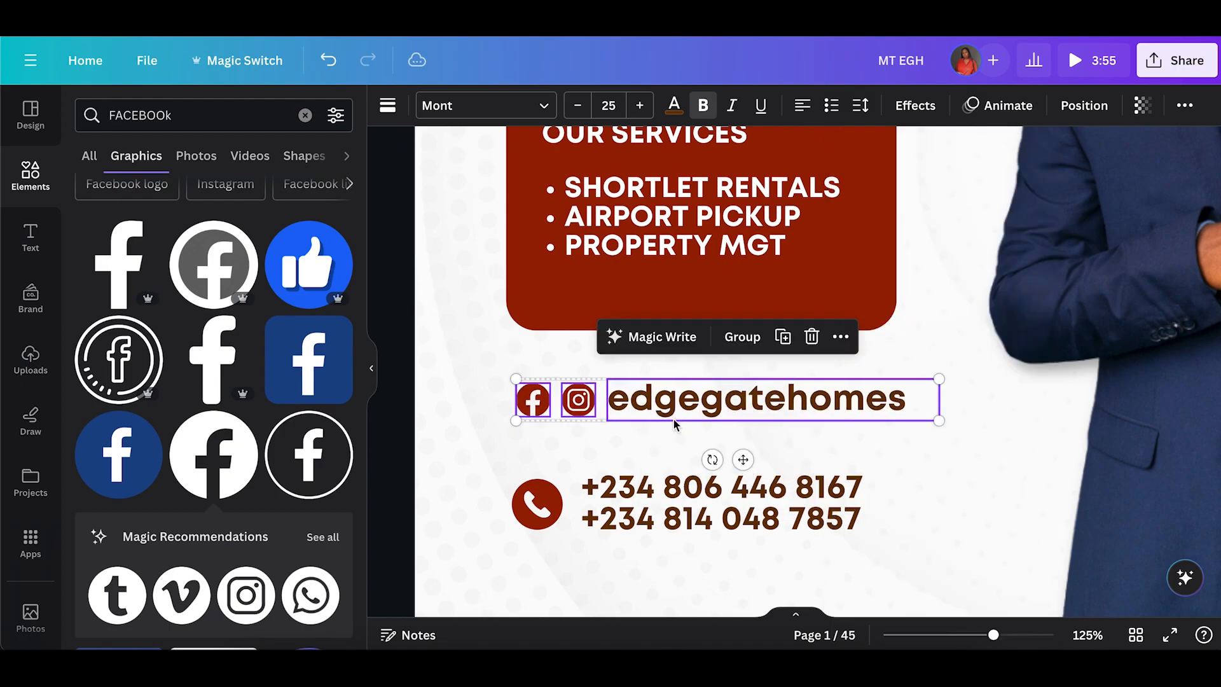
click(733, 352)
Move the phone icon and phone numbers up closer to the social row and shrink the phone icon slightly.
drag(541, 513, 545, 488)
click(704, 525)
drag(704, 525, 704, 501)
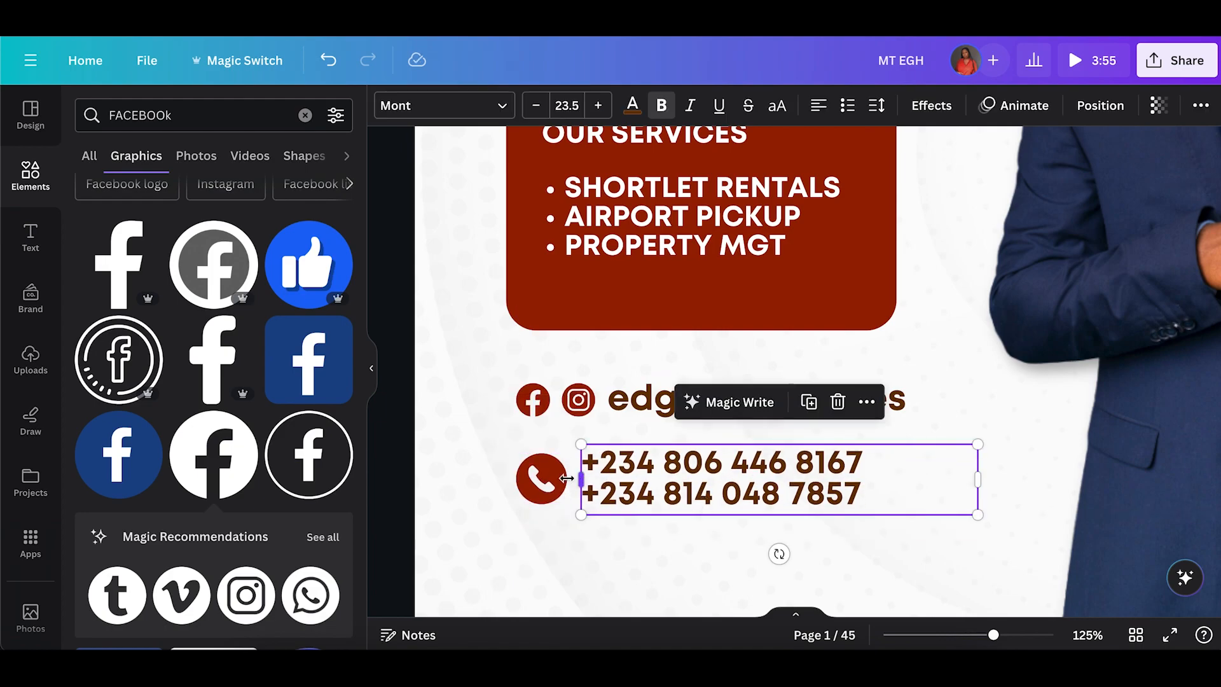
click(527, 492)
drag(515, 507, 546, 478)
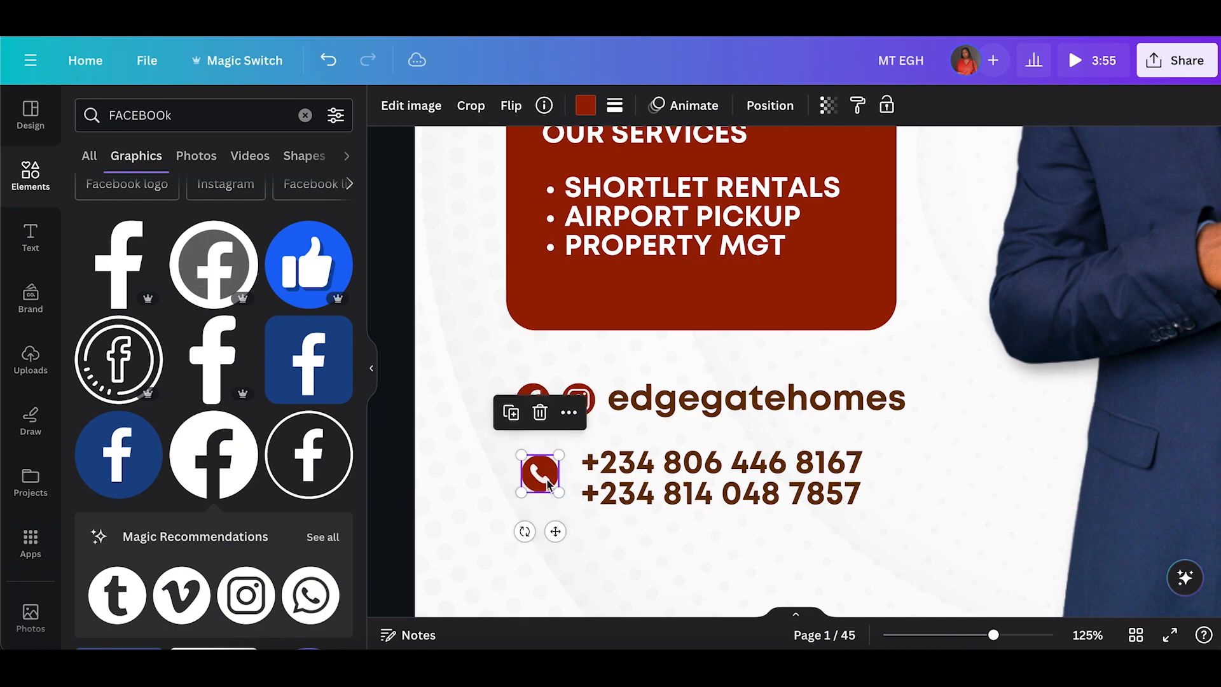
Align the phone icon and the phone numbers to their middles, nudge them slightly, and group them.
shift+click(763, 451)
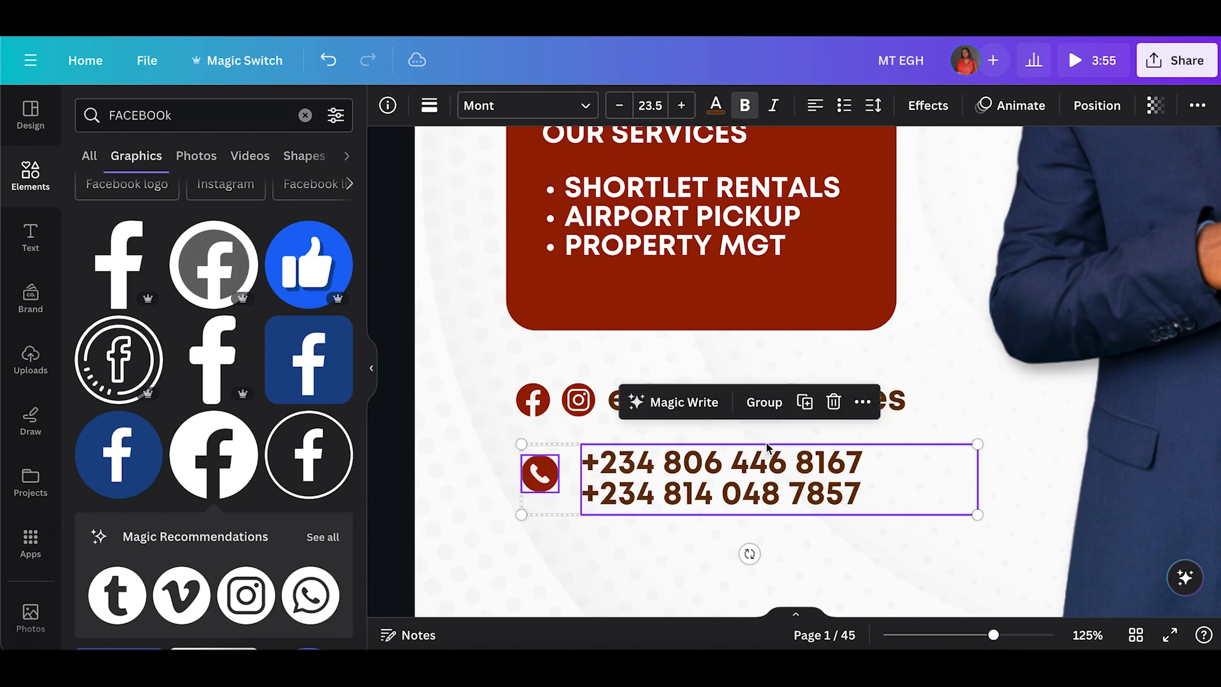
click(860, 402)
mouse_move(954, 381)
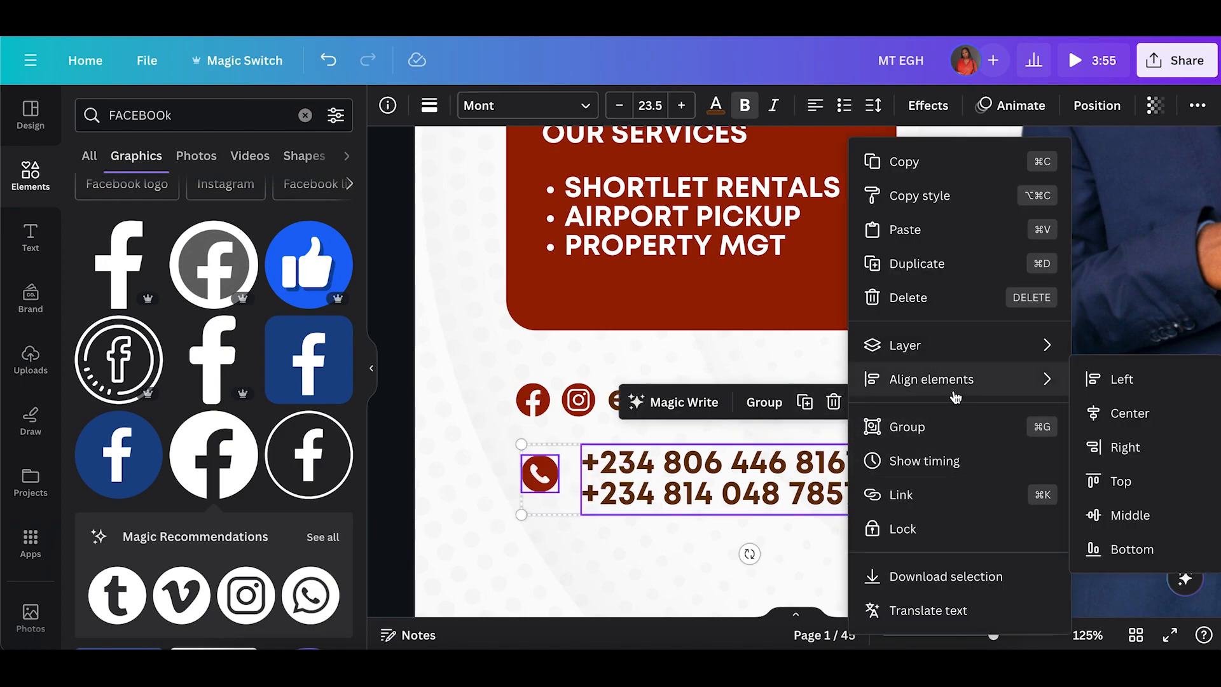
click(1132, 517)
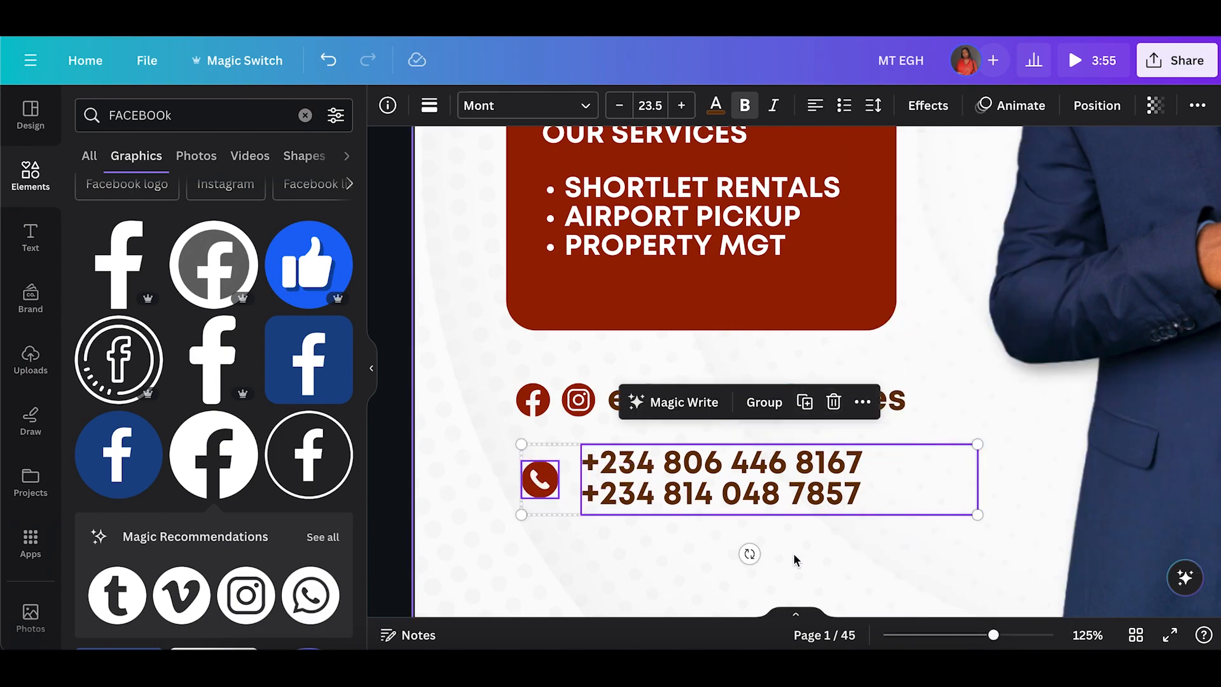
click(796, 560)
click(784, 493)
shift+click(540, 478)
drag(758, 500, 759, 495)
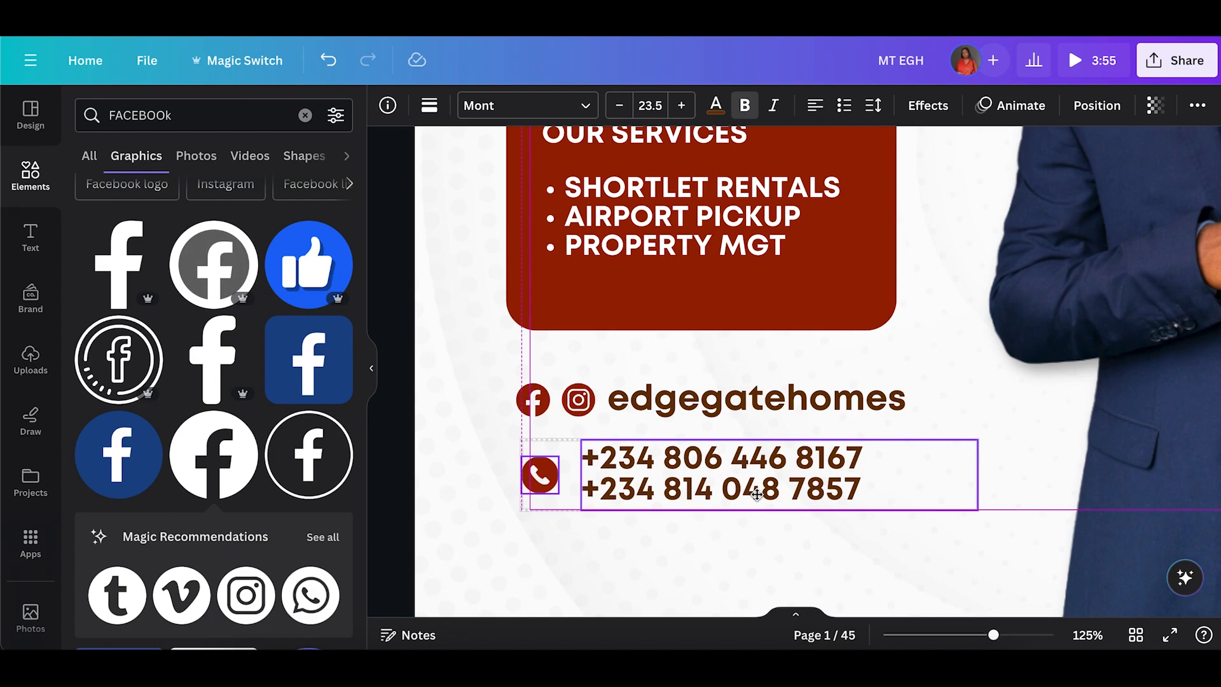
click(764, 399)
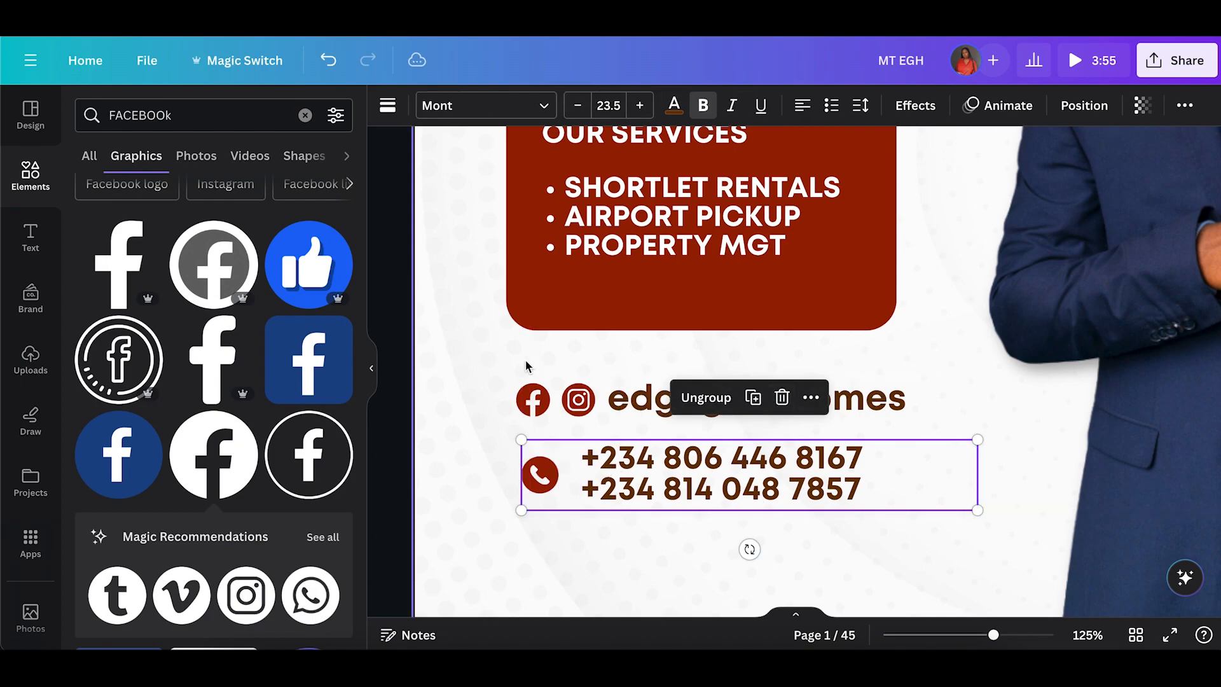
Select the social row and phone group together and align them to the left.
click(487, 366)
drag(486, 366, 716, 506)
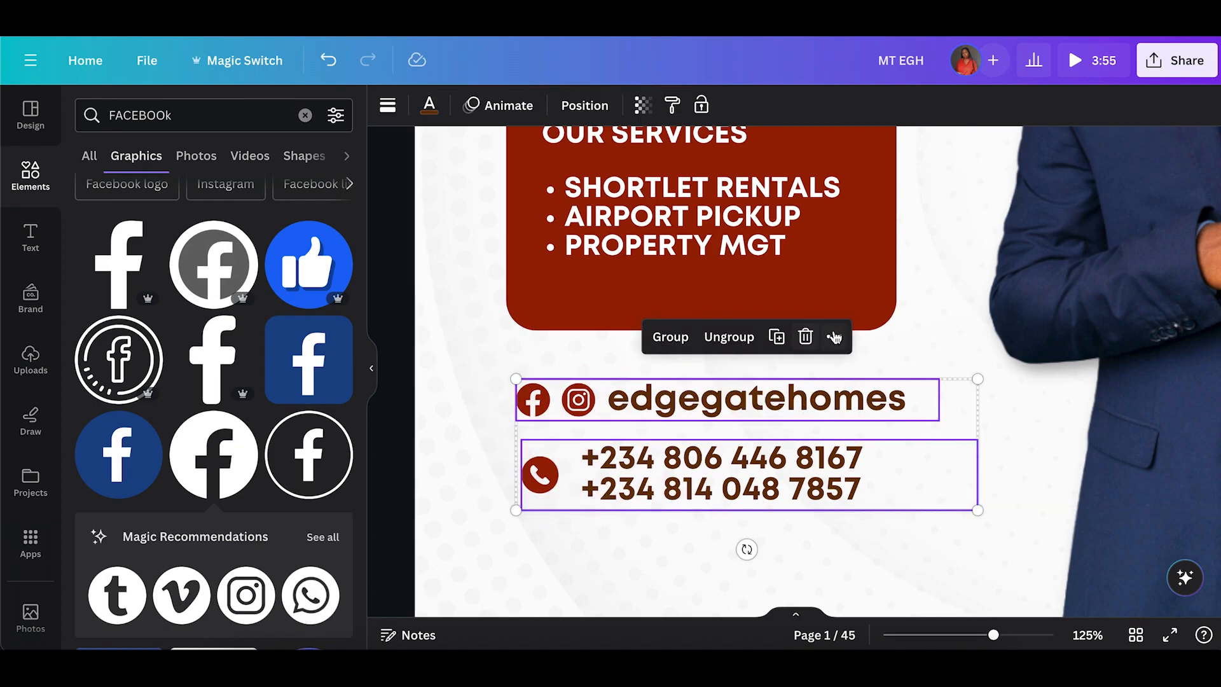
click(835, 337)
mouse_move(935, 385)
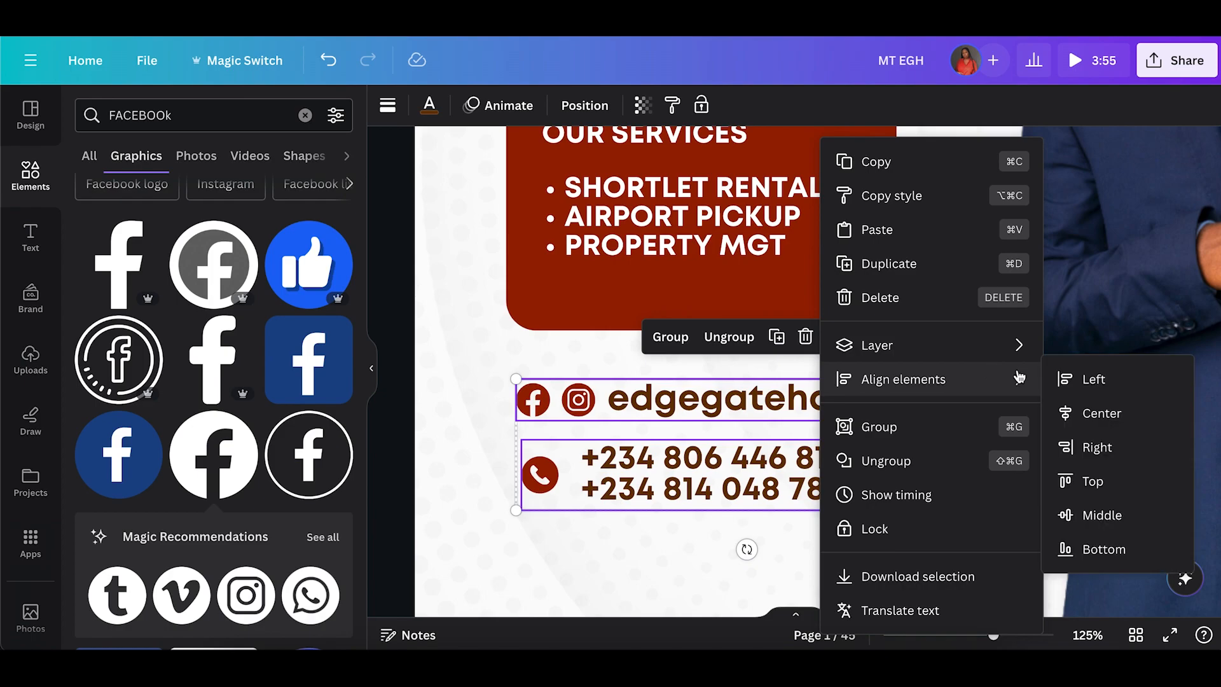
click(1109, 390)
click(891, 538)
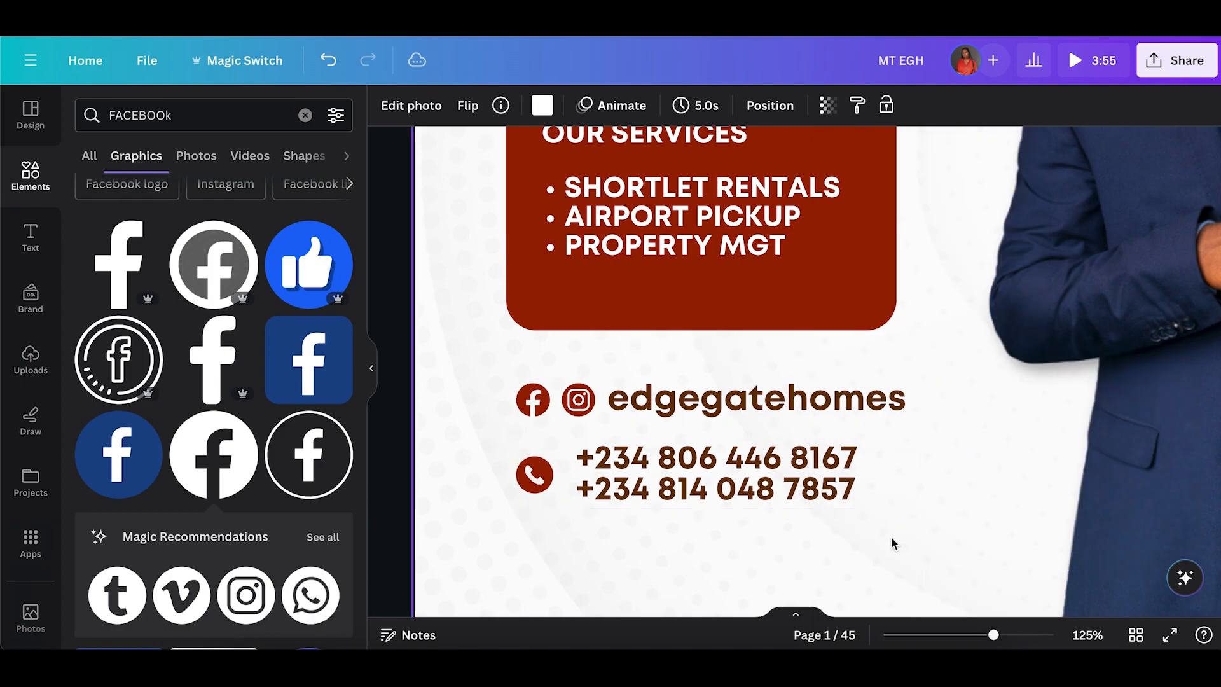
Retype the services list in title case as Shortlet Rentals, Airport Pickups and Property Mgt.
scroll(891, 537, up, 3)
click(730, 412)
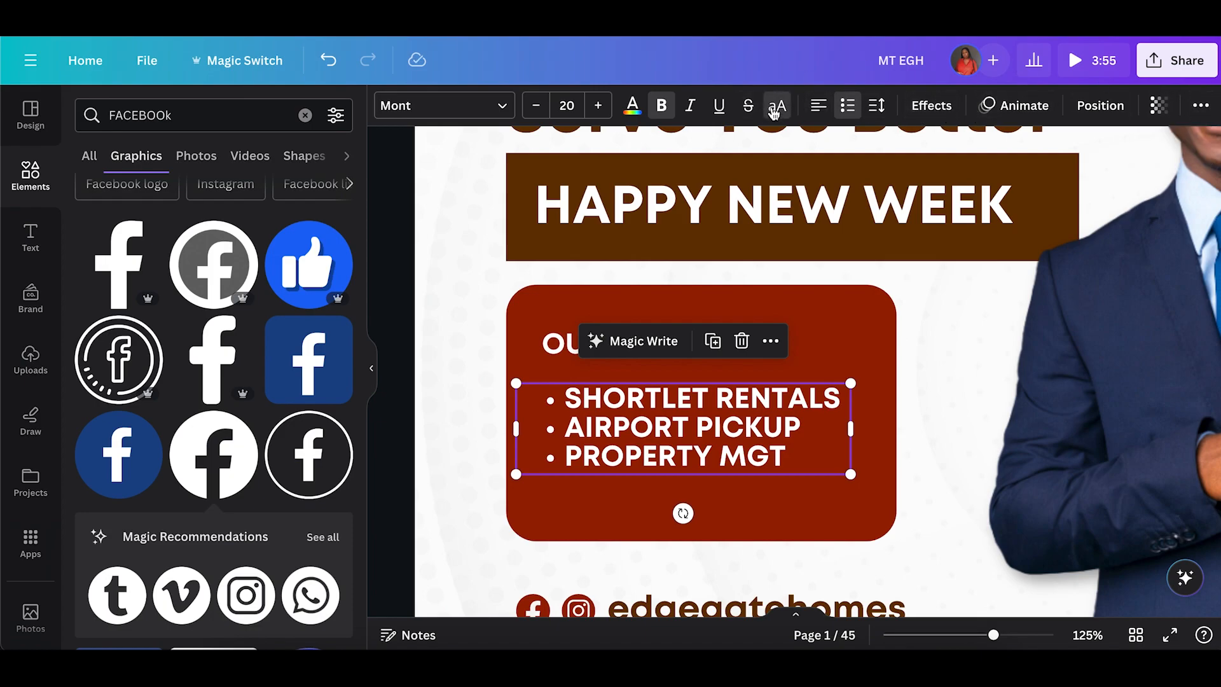
triple_click(679, 454)
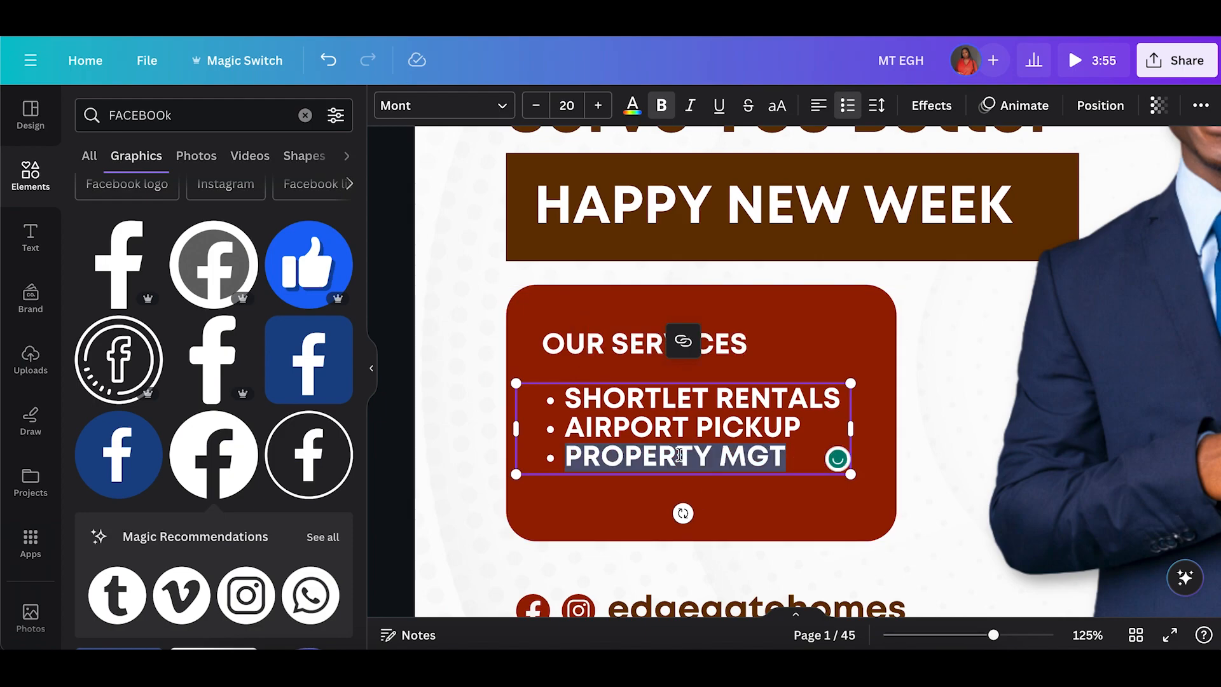
key(ctrl+a)
text(Shor)
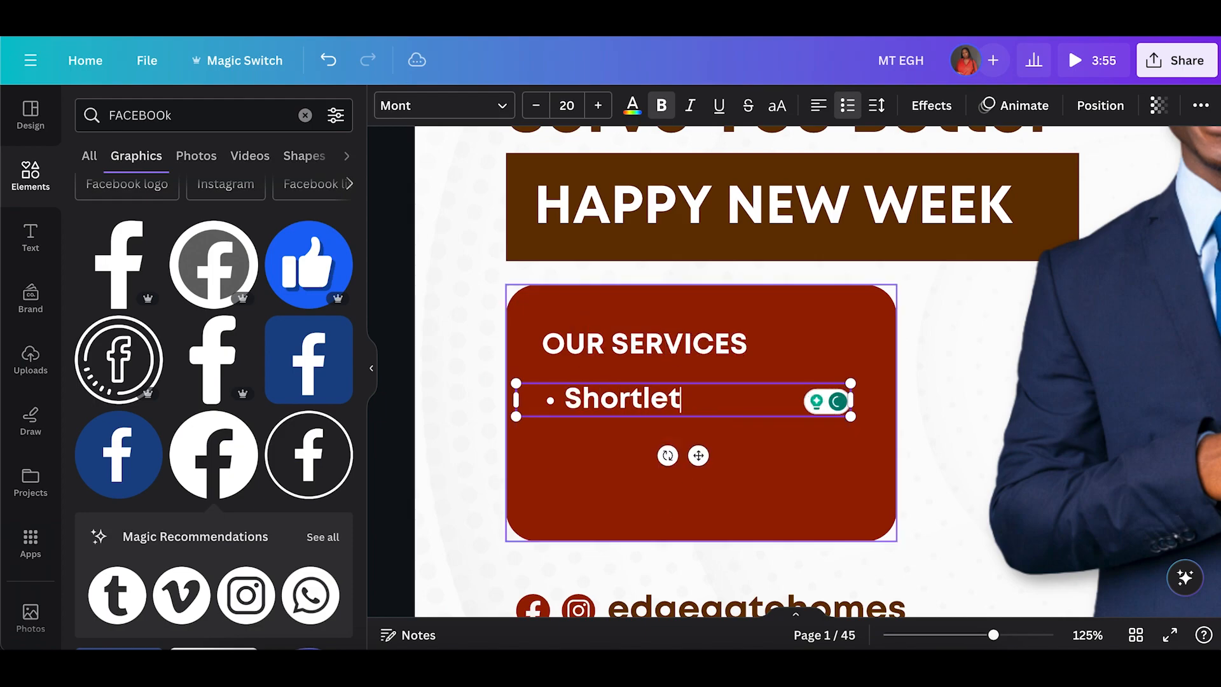
key(Return)
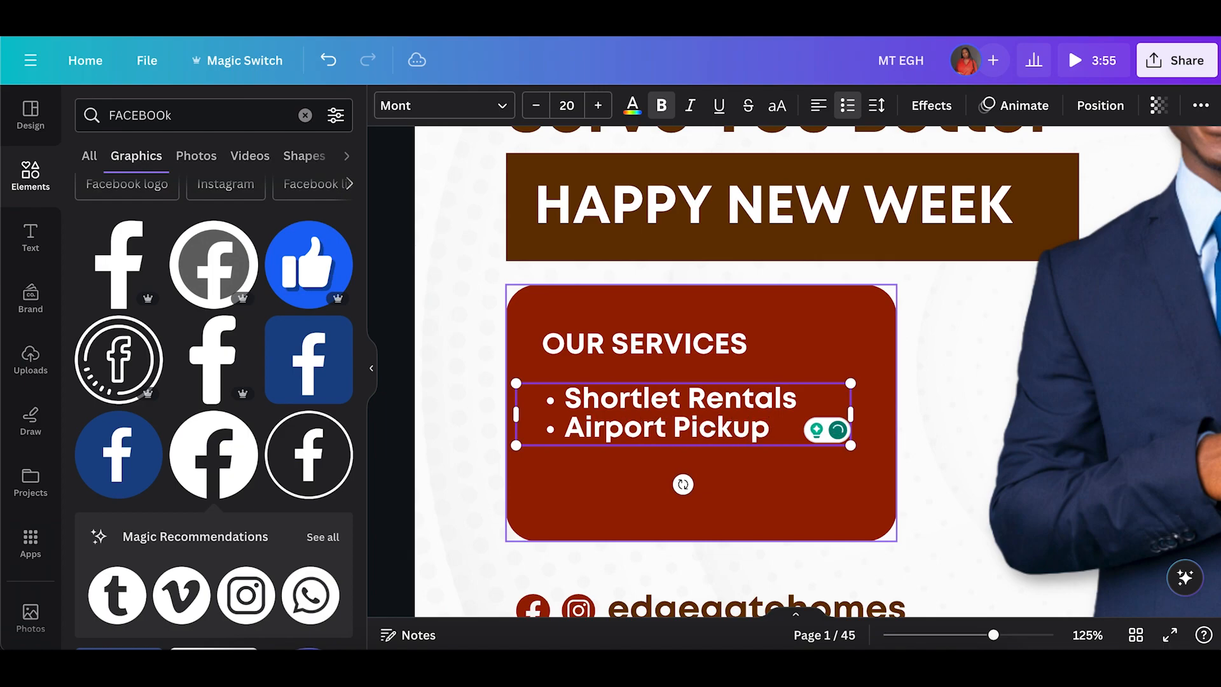
key(Return)
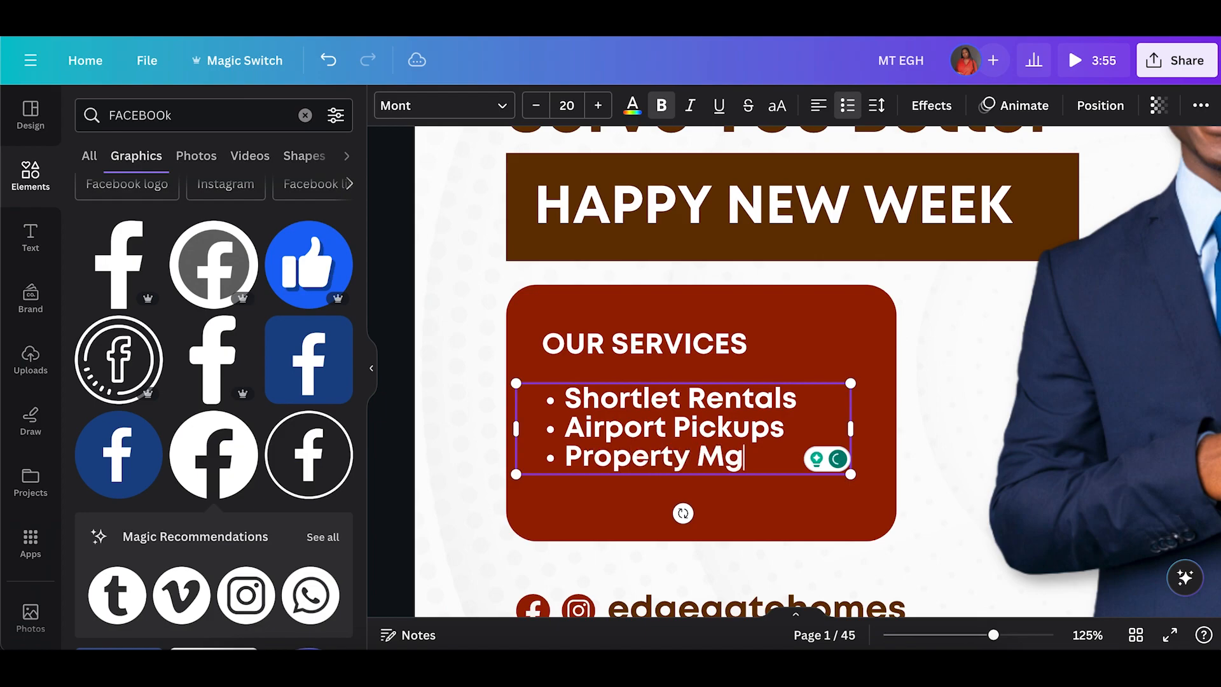
Set the OUR SERVICES heading to font size 30, widen its text box, and move it slightly up.
click(458, 409)
click(654, 356)
click(669, 430)
click(598, 360)
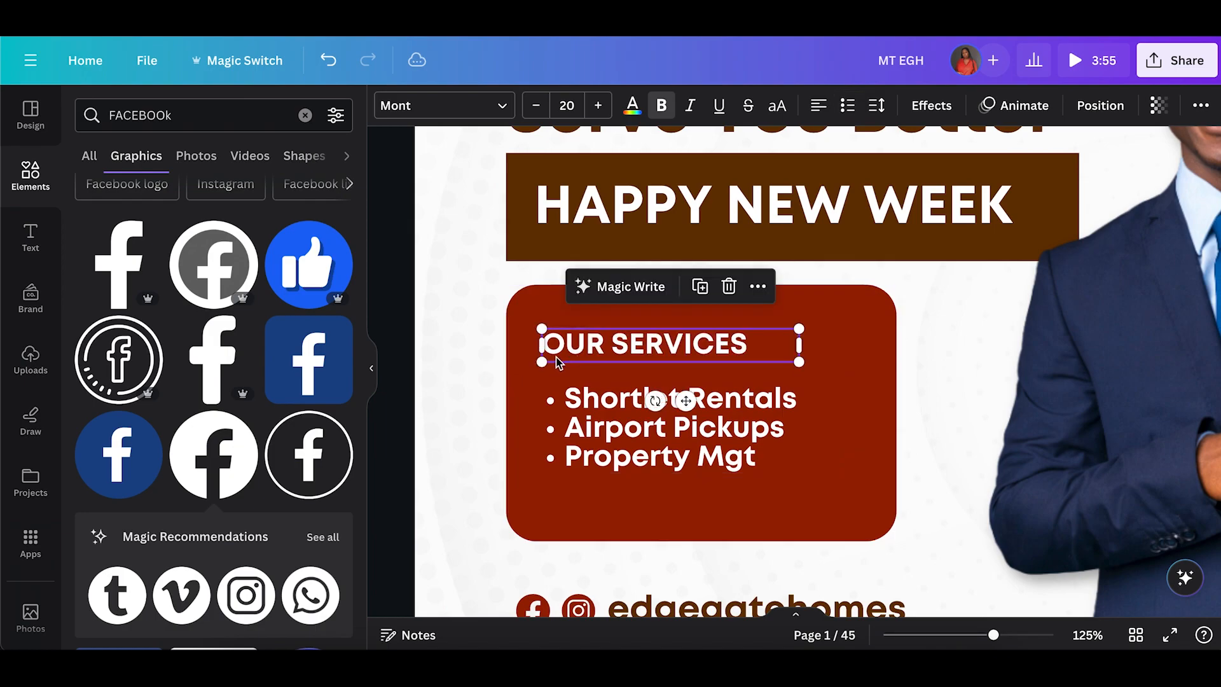
click(566, 106)
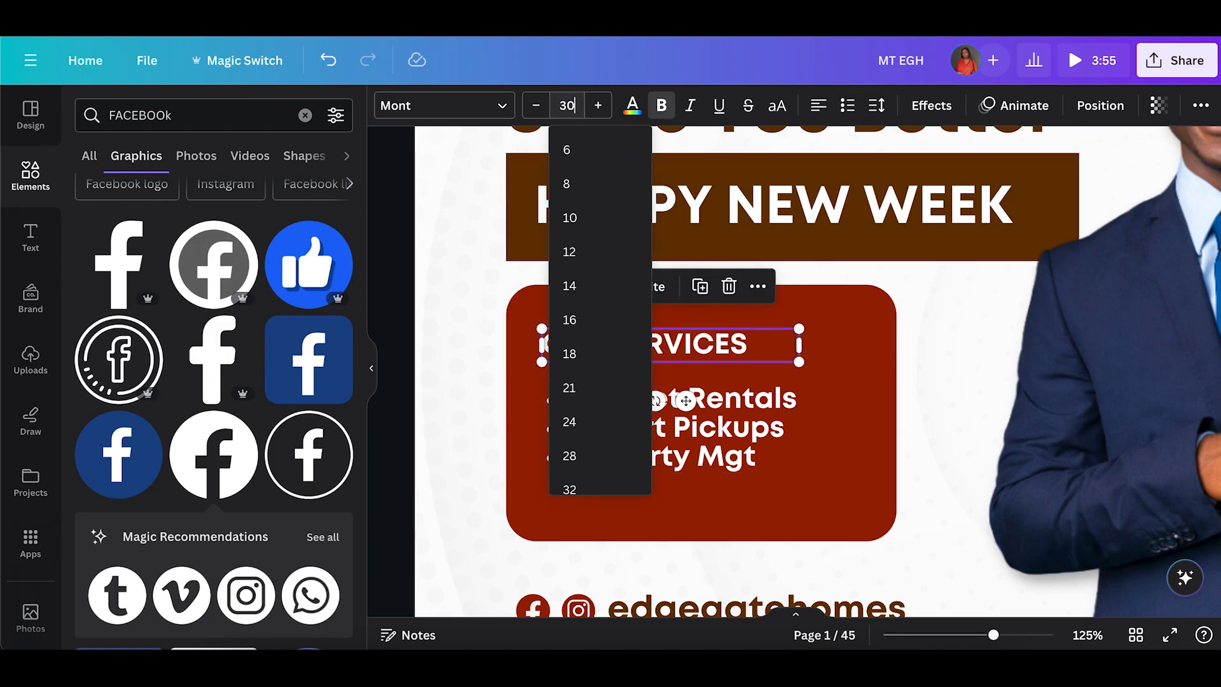
text(30)
key(Return)
drag(801, 371, 880, 375)
drag(744, 352, 744, 337)
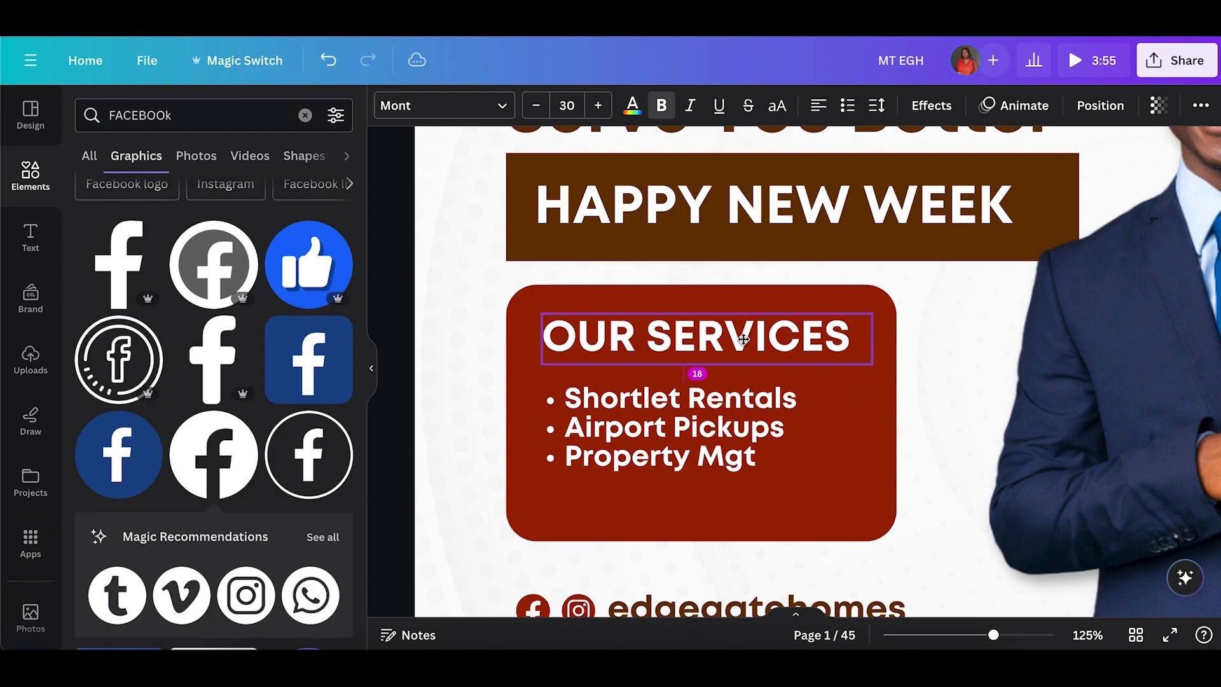
Narrow the dark red services box from both sides and shorten it from the bottom.
click(868, 494)
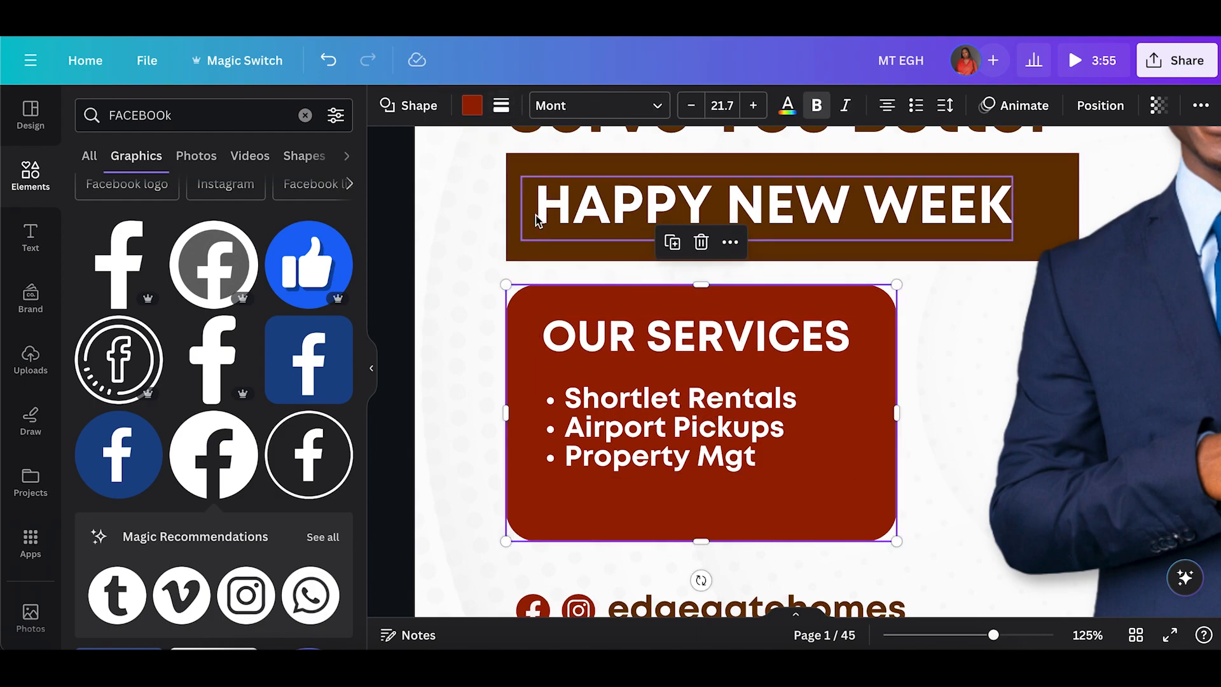
click(502, 107)
drag(578, 263, 543, 262)
drag(504, 419, 530, 415)
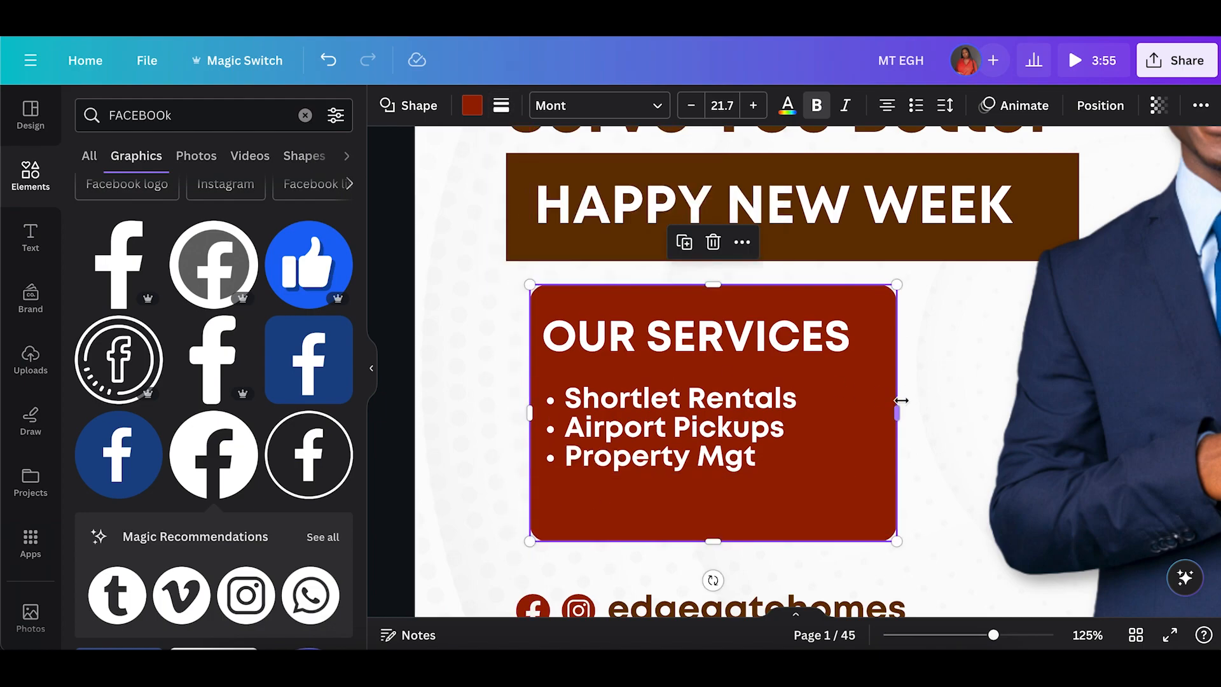
drag(890, 408, 857, 410)
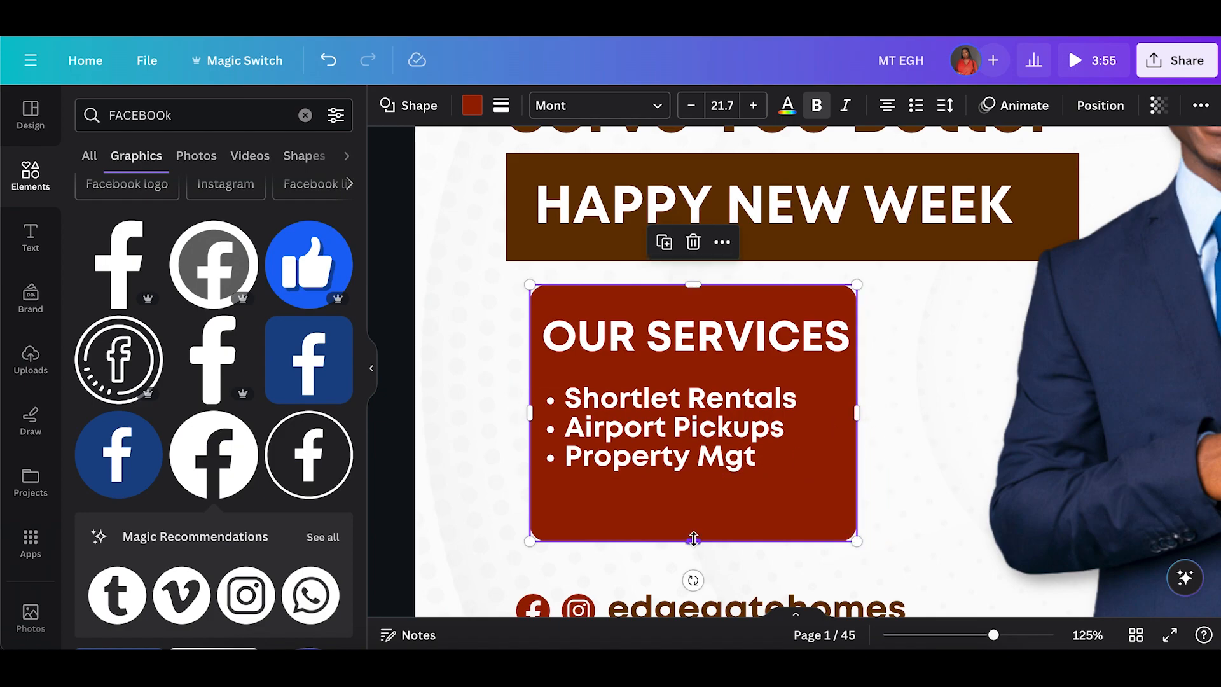
drag(694, 542, 693, 500)
Reposition the services heading and list inside the box, shifting the list slightly right to center it.
click(495, 318)
mouse_move(731, 453)
mouse_down()
mouse_move(708, 456)
mouse_move(716, 445)
mouse_up()
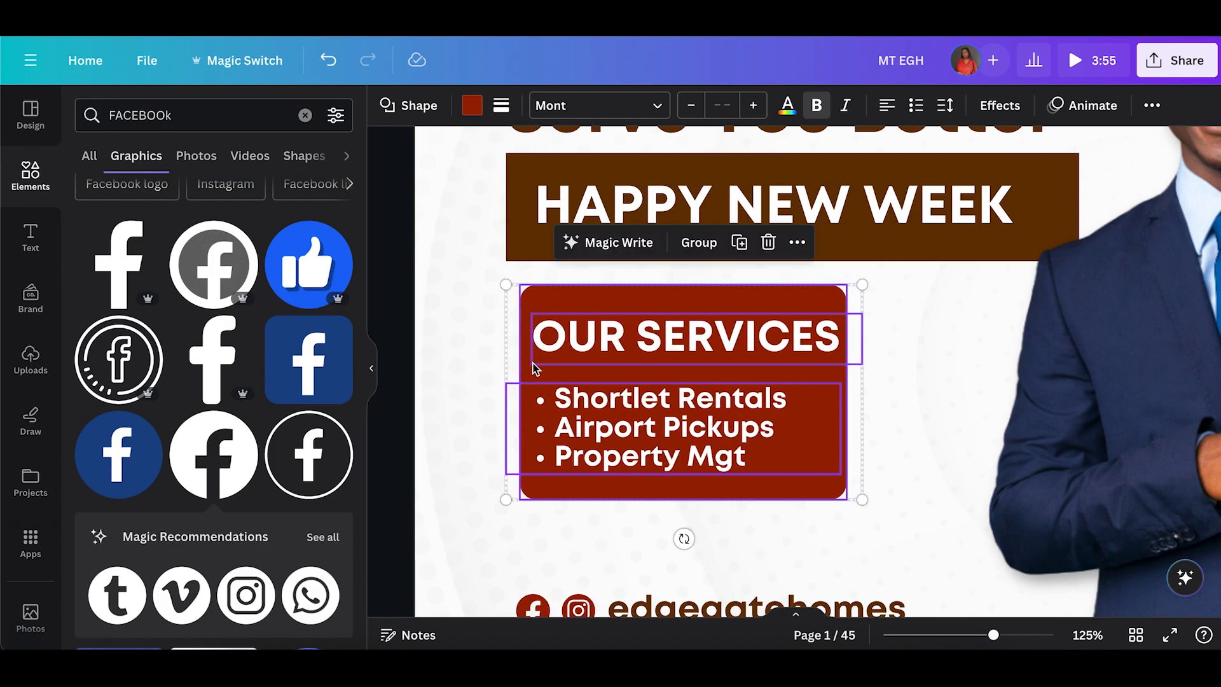
click(446, 379)
drag(601, 456, 624, 453)
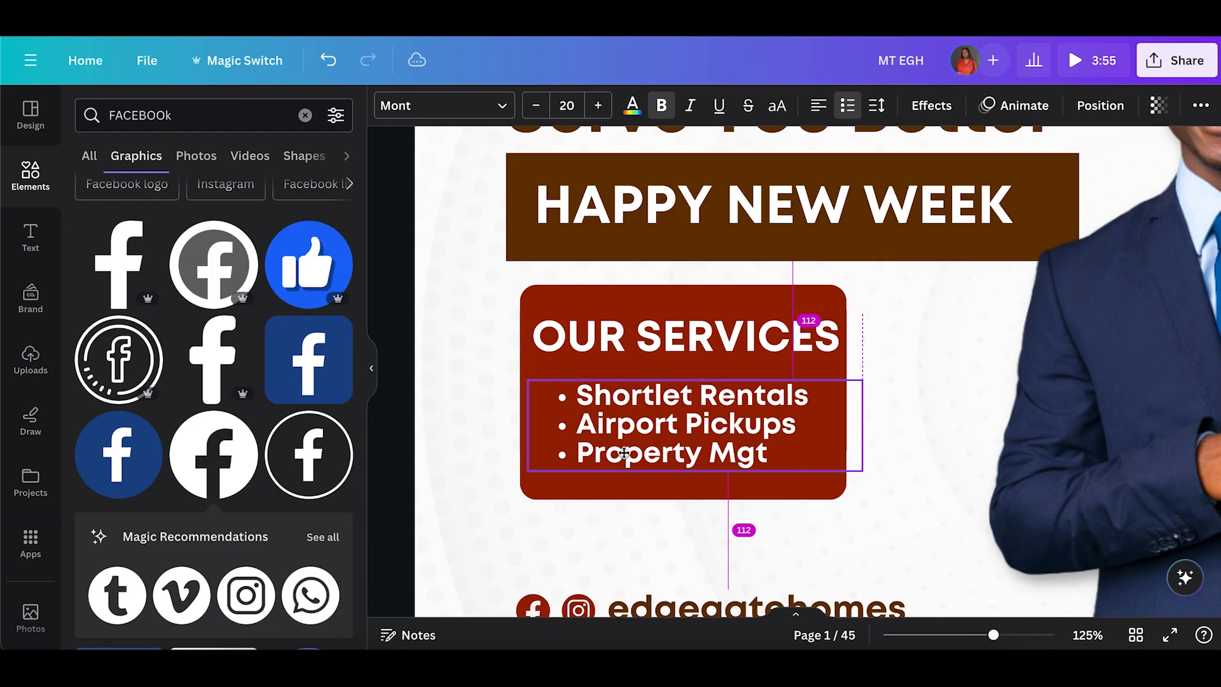
drag(624, 451, 624, 450)
click(427, 349)
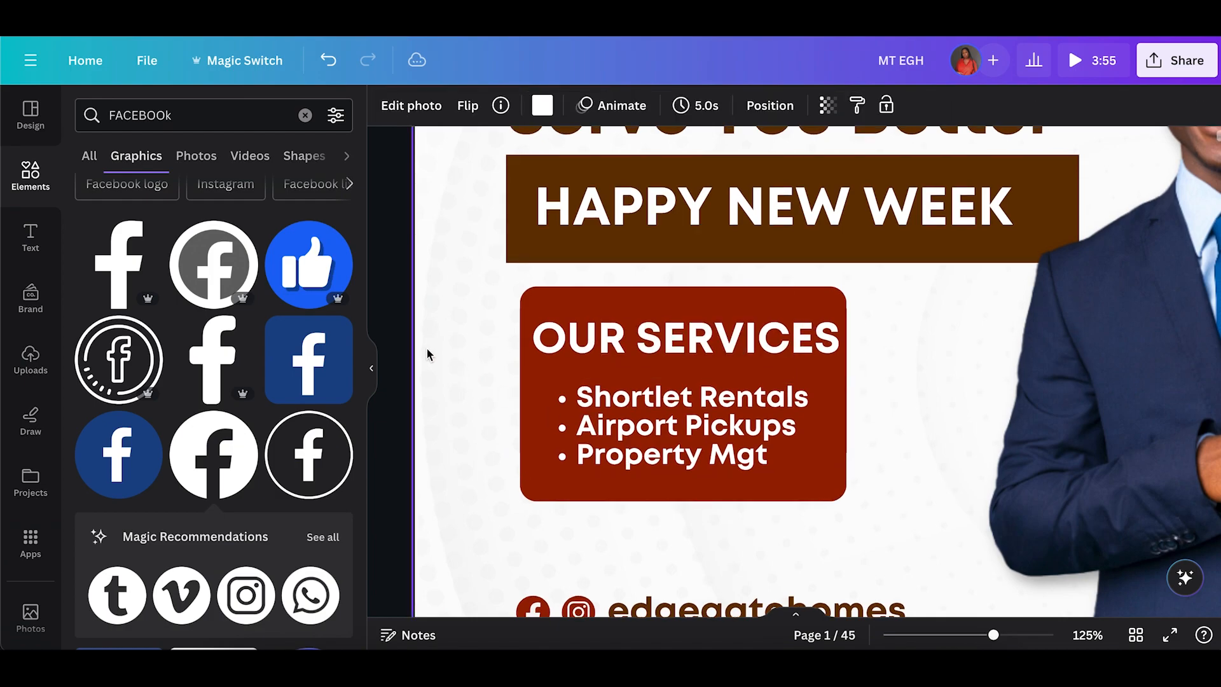
Set the headline's letter spacing to -32 and line spacing to 0.87.
scroll(426, 347, up, 3)
click(578, 313)
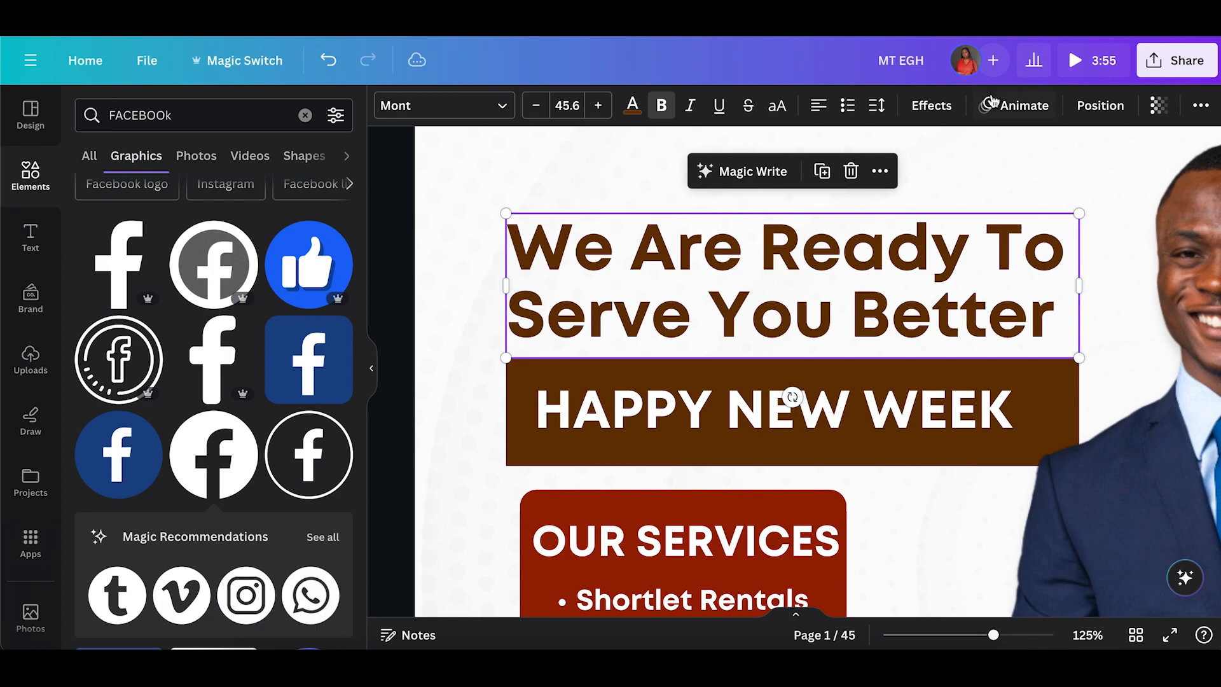
click(877, 105)
mouse_move(921, 178)
mouse_down()
mouse_move(898, 174)
mouse_move(913, 179)
mouse_up()
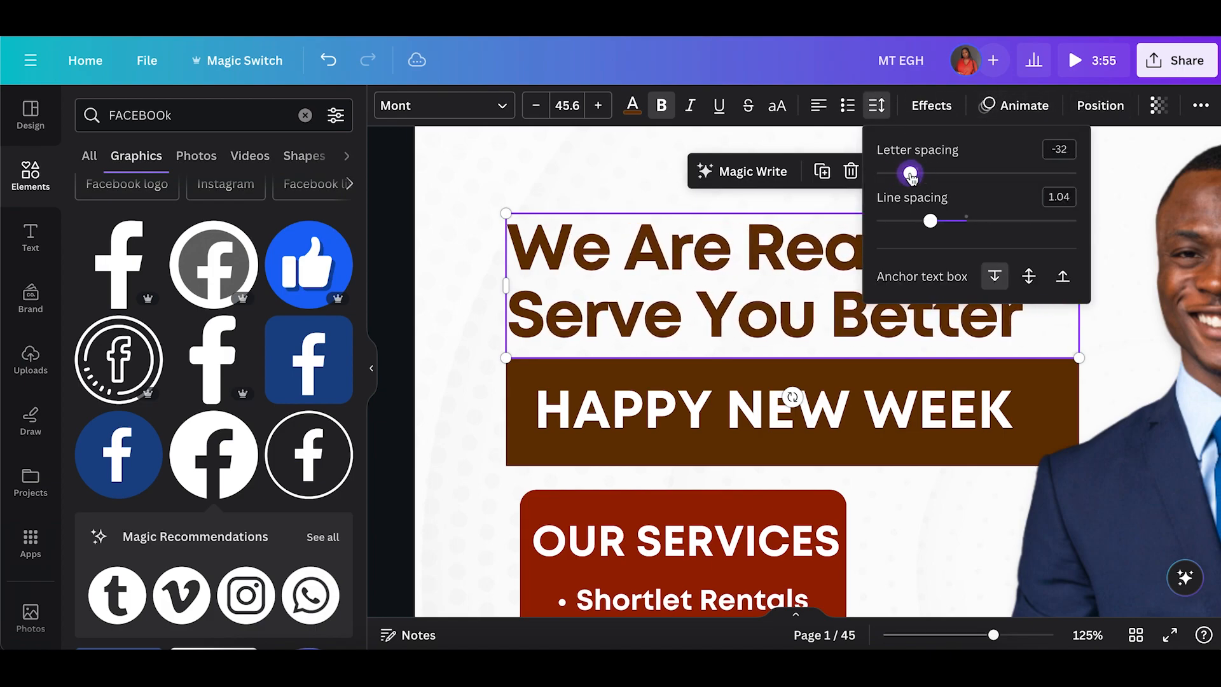
drag(933, 223, 915, 222)
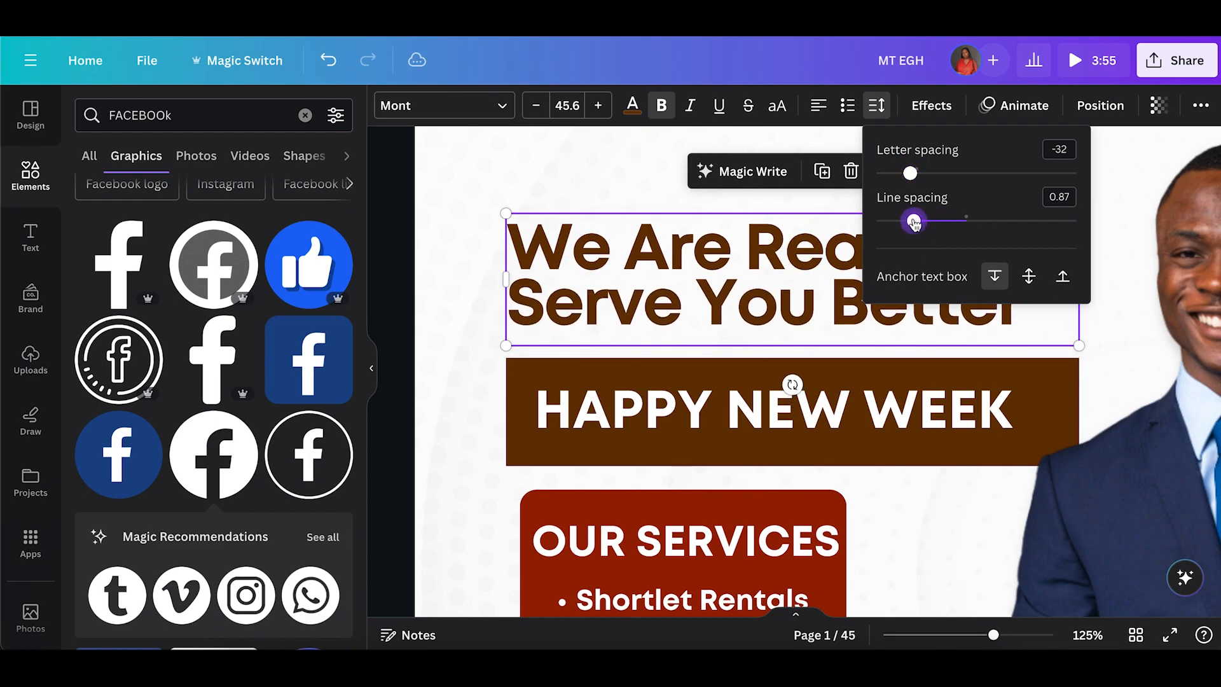
click(440, 378)
Set the headline's letter spacing to -11 and line spacing to 0.83.
click(589, 275)
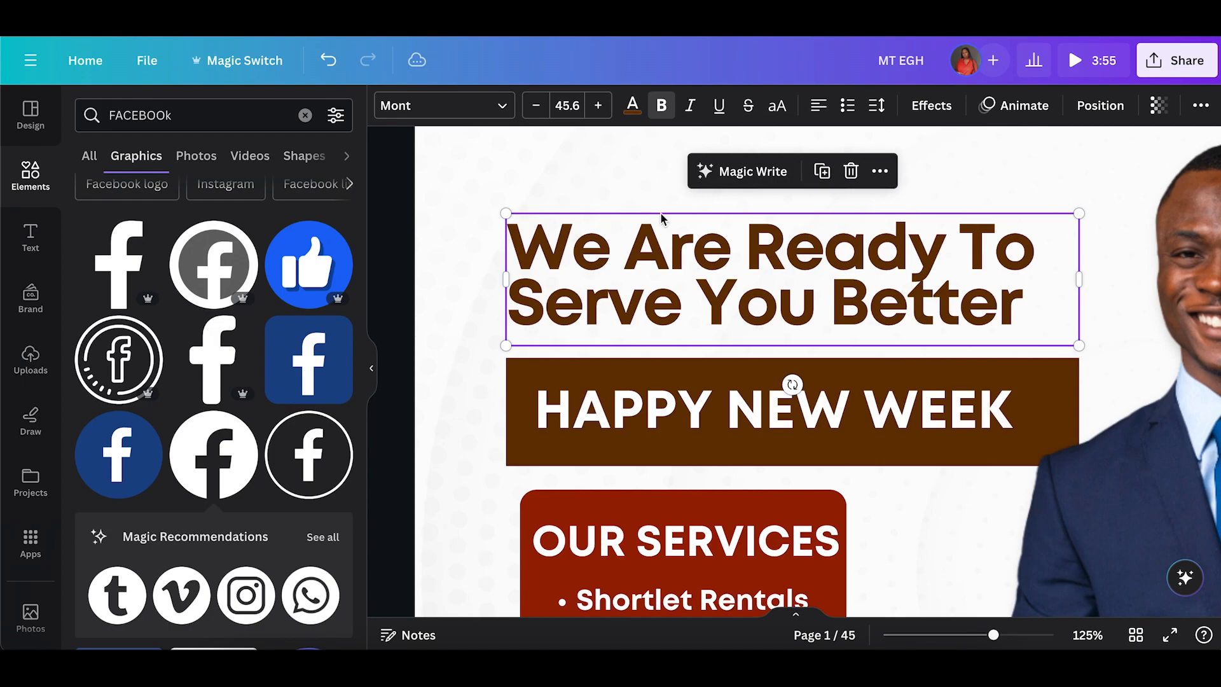
click(887, 111)
drag(911, 175, 916, 178)
drag(913, 222, 909, 221)
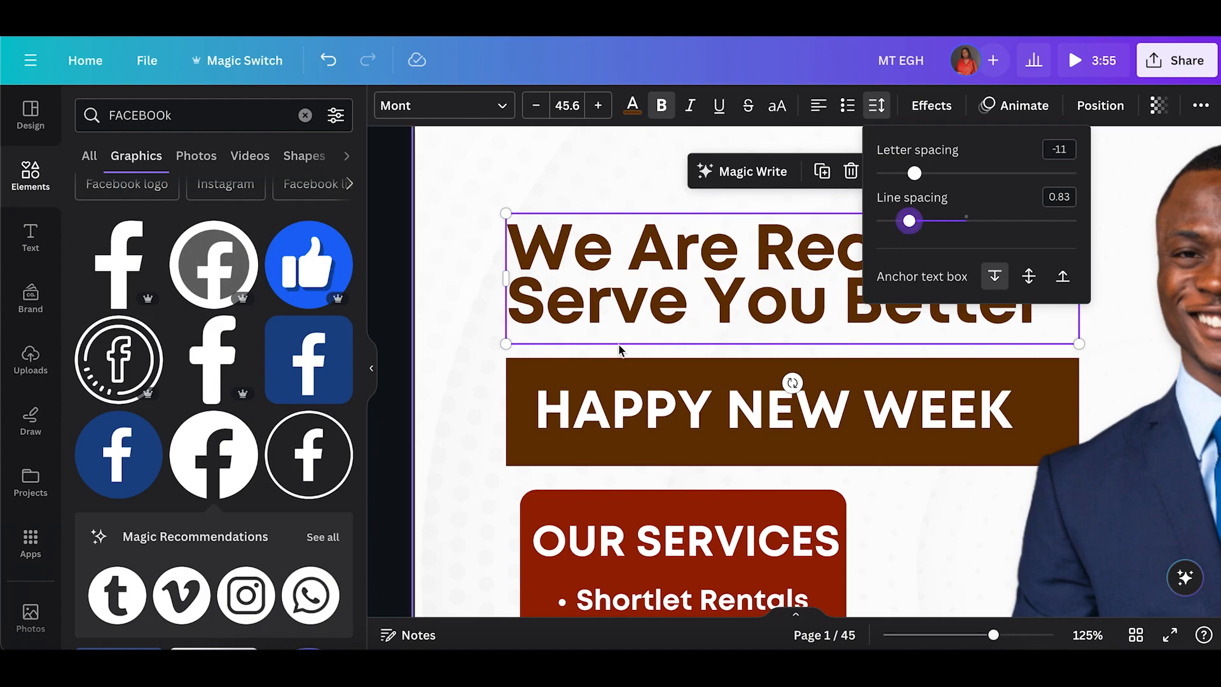
Reduce the services box's corner rounding to 1.
click(474, 352)
click(967, 634)
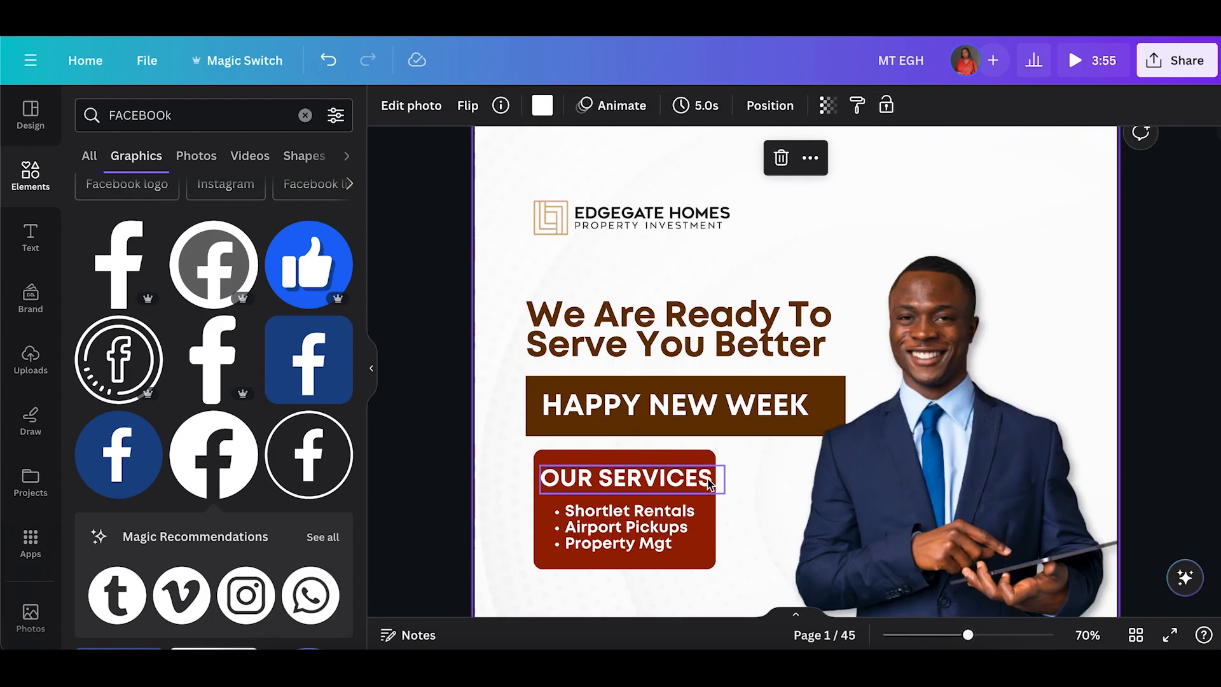
scroll(531, 403, down, 2)
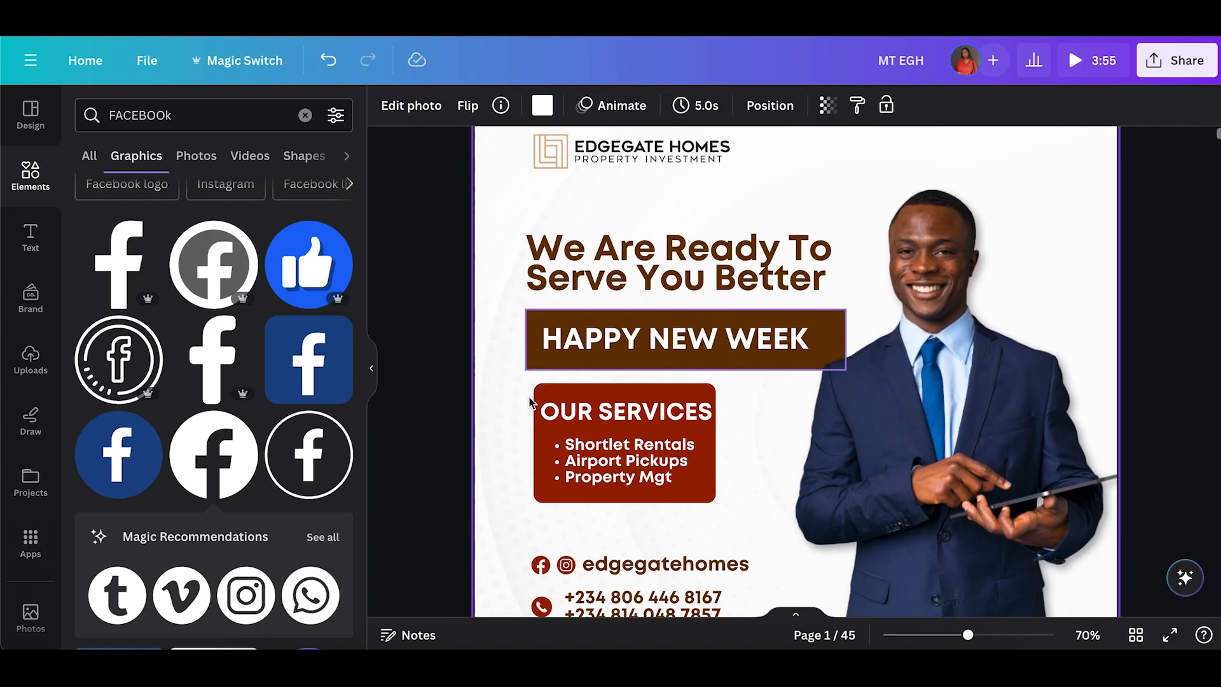
click(539, 498)
click(502, 107)
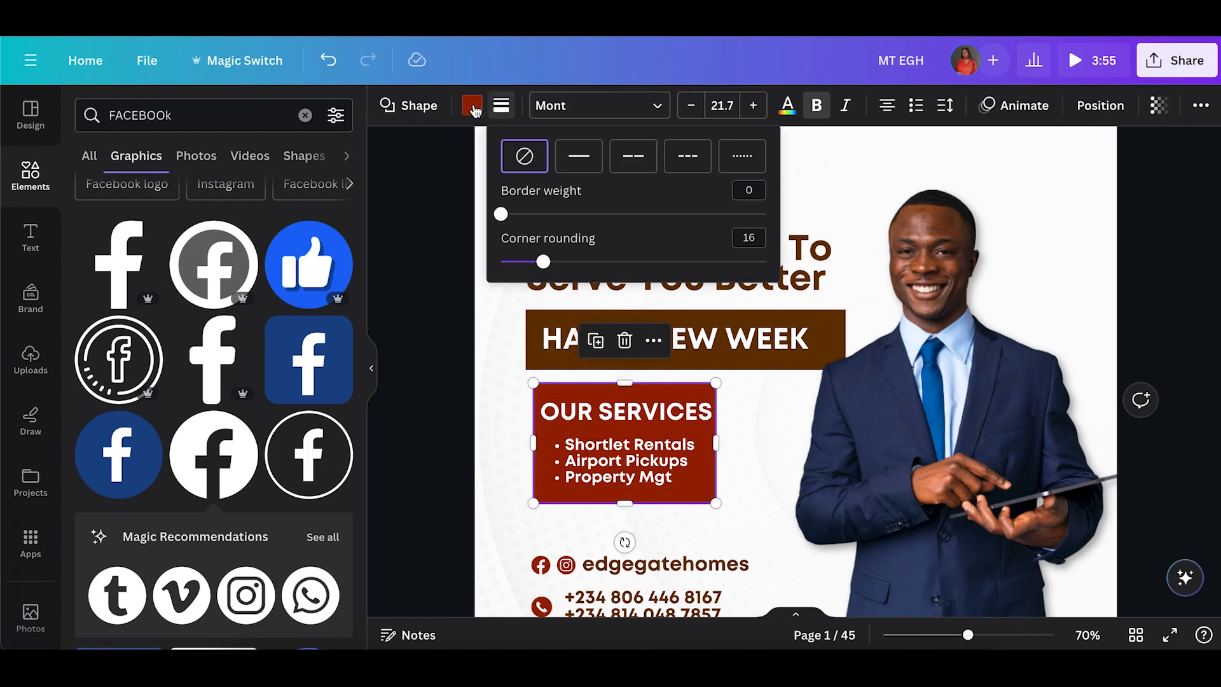
drag(546, 272, 504, 265)
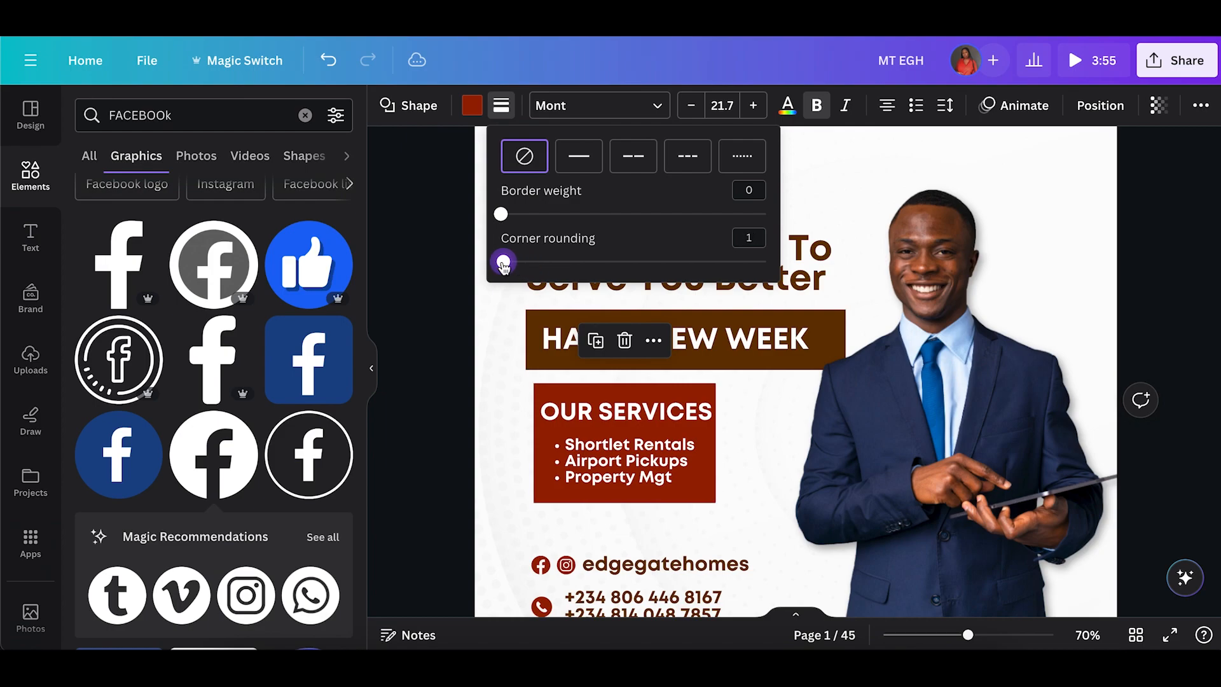
Move the services box together with its heading and list left to line up with the headline.
click(439, 444)
click(490, 404)
drag(490, 396, 627, 471)
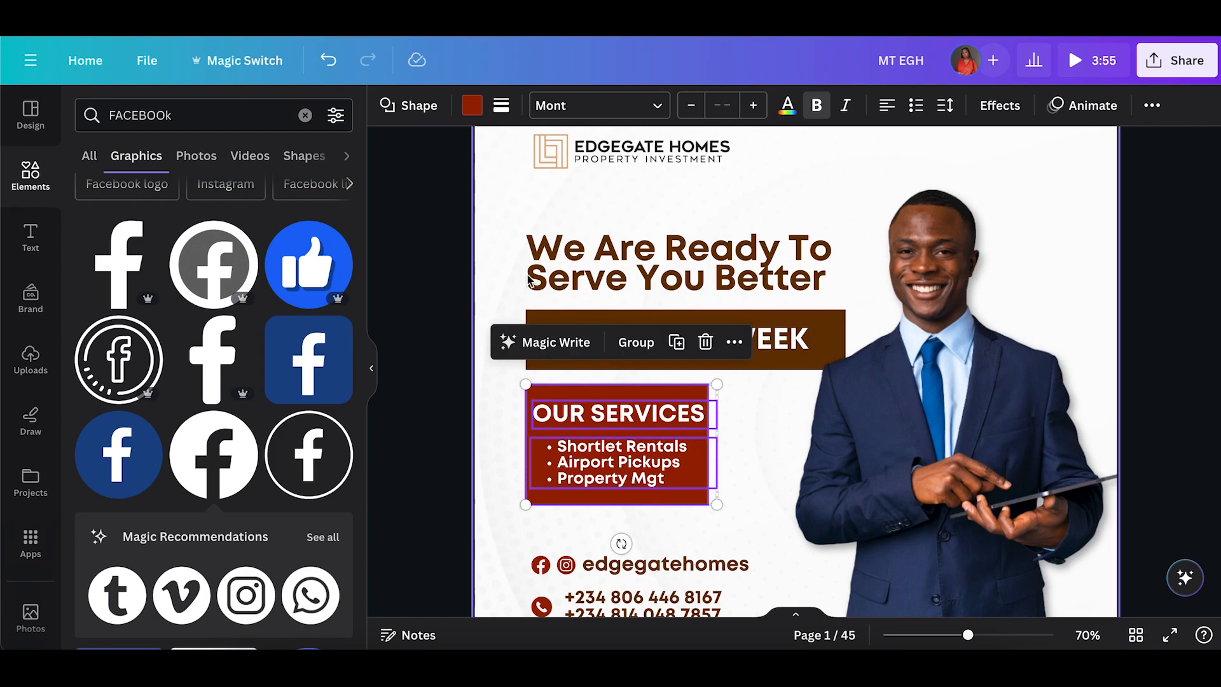
Increase the headline's line spacing slightly.
click(563, 274)
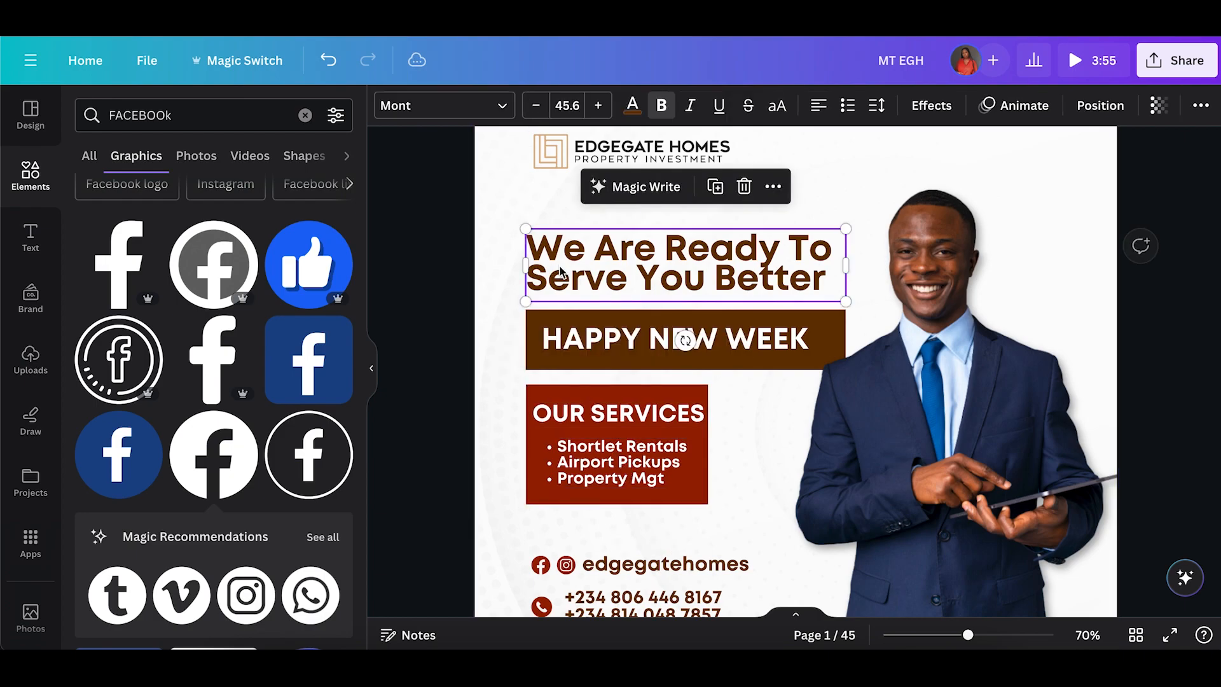
click(877, 105)
drag(912, 223, 930, 222)
click(496, 338)
double_click(496, 334)
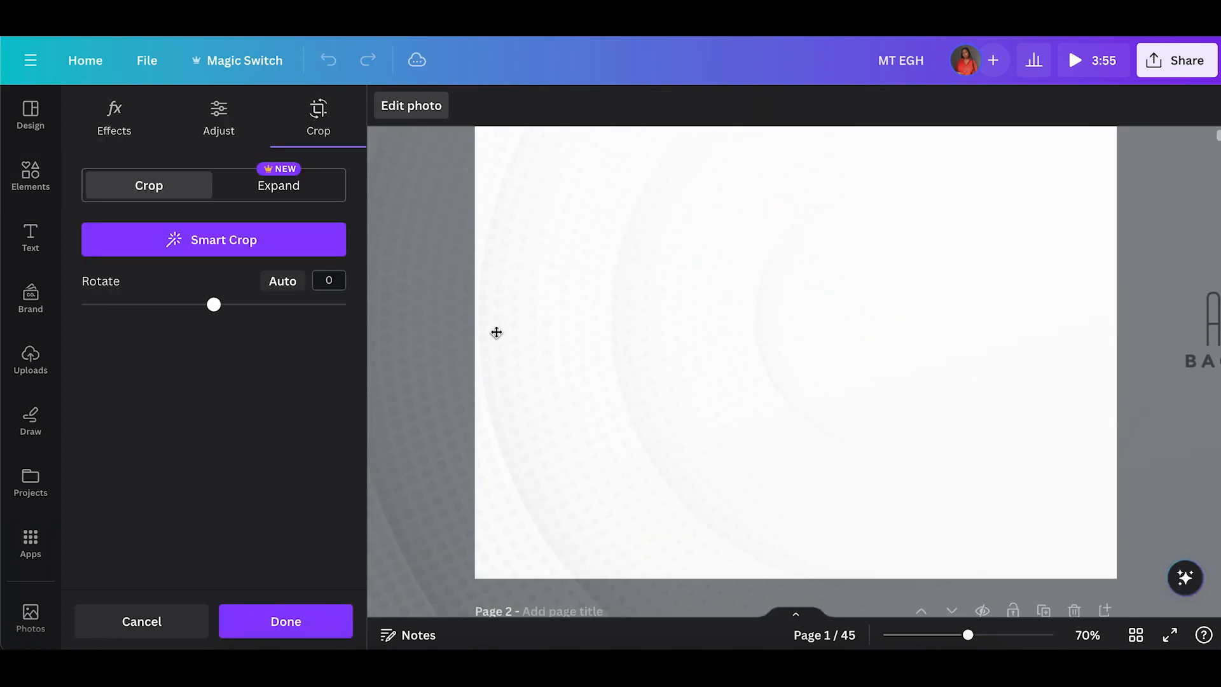
click(274, 623)
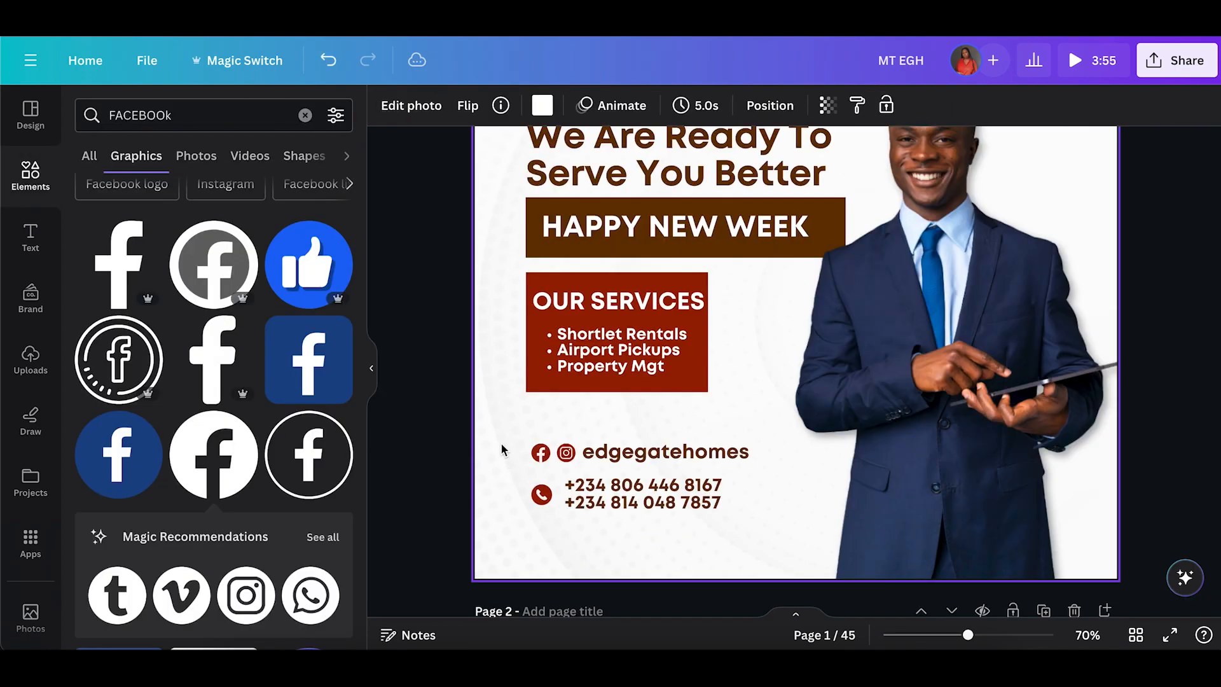
Set the social media handle text's font size to 23.
click(487, 438)
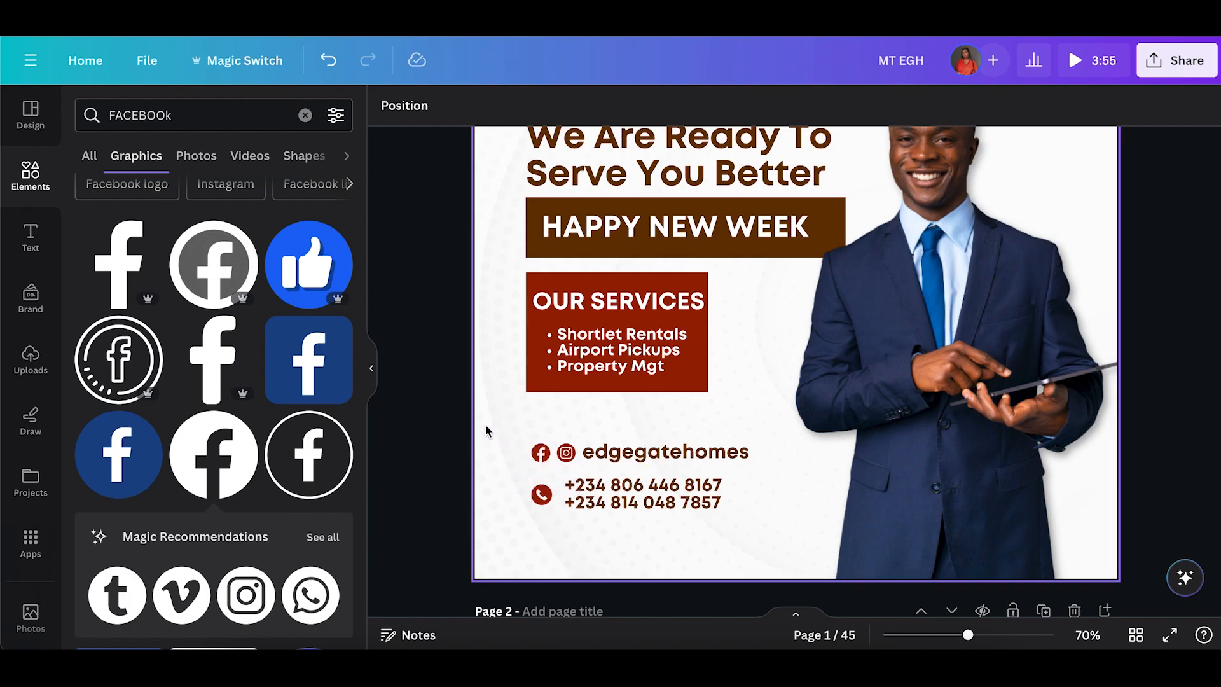
click(636, 452)
click(715, 401)
click(780, 535)
click(704, 496)
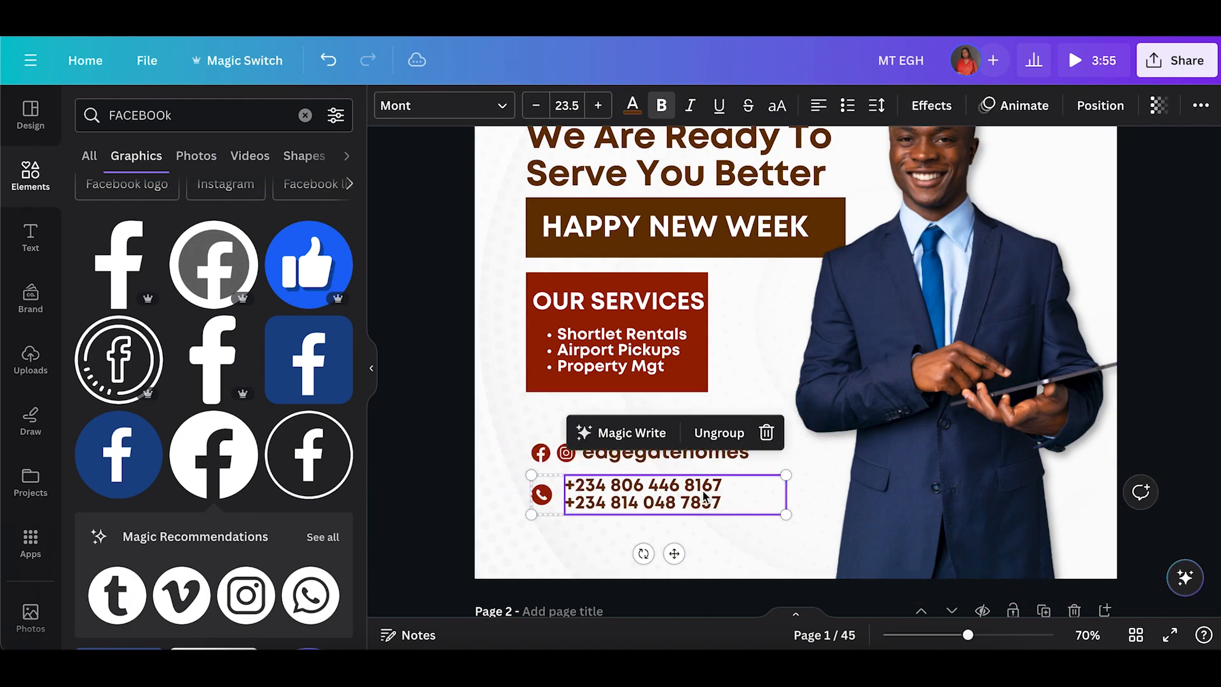
click(705, 456)
click(564, 104)
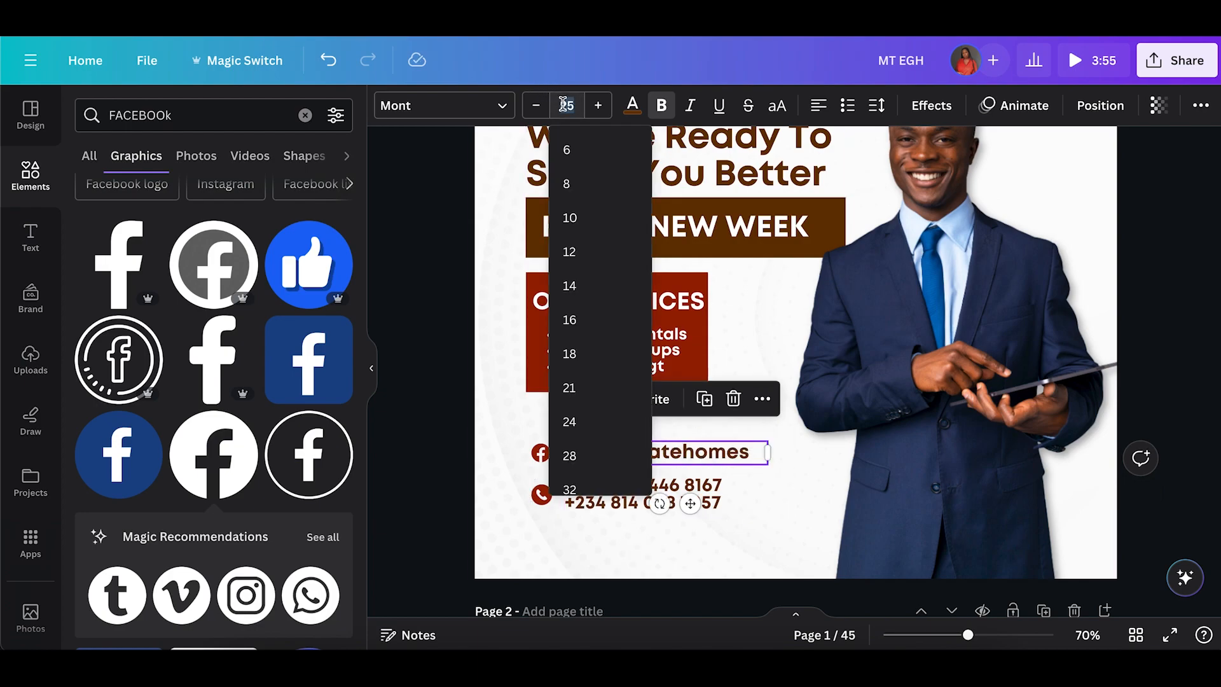
text(235)
key(Return)
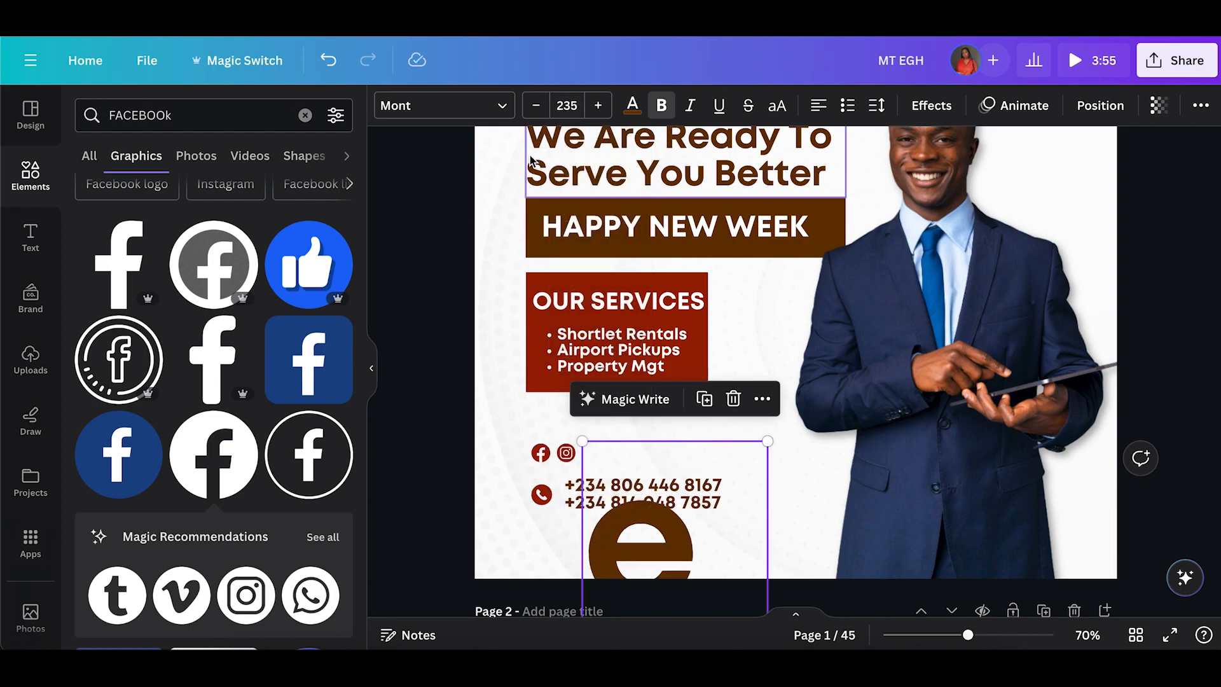
click(564, 104)
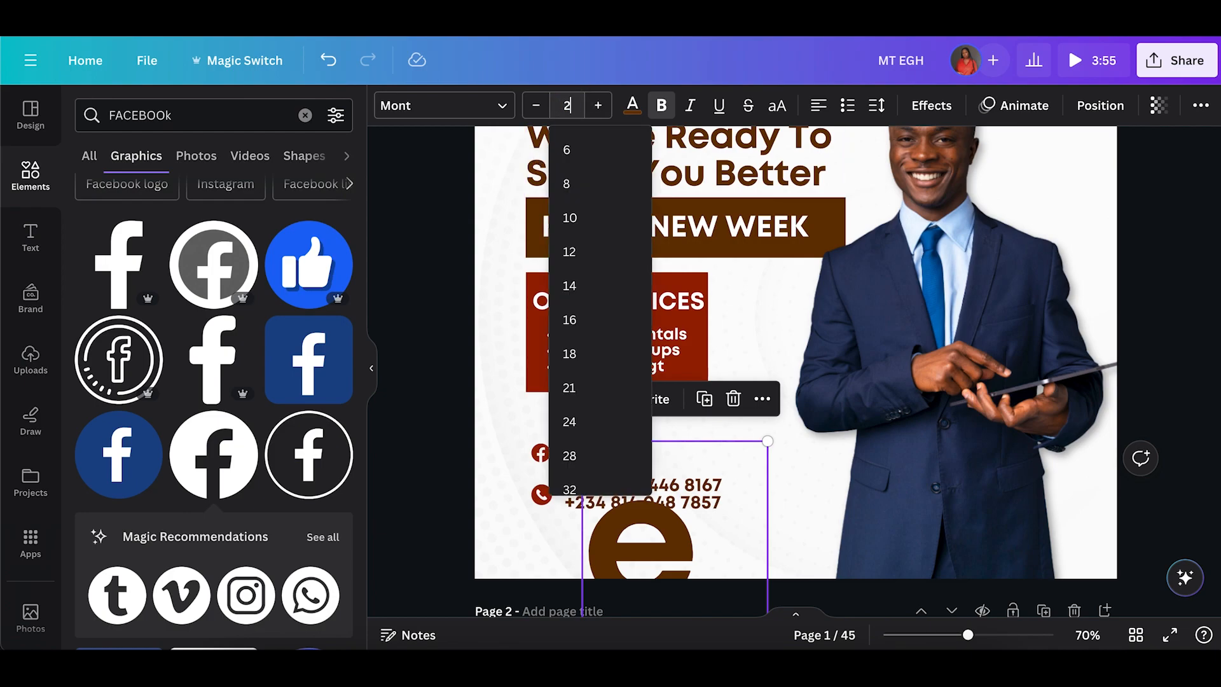
text(23)
key(Return)
click(478, 481)
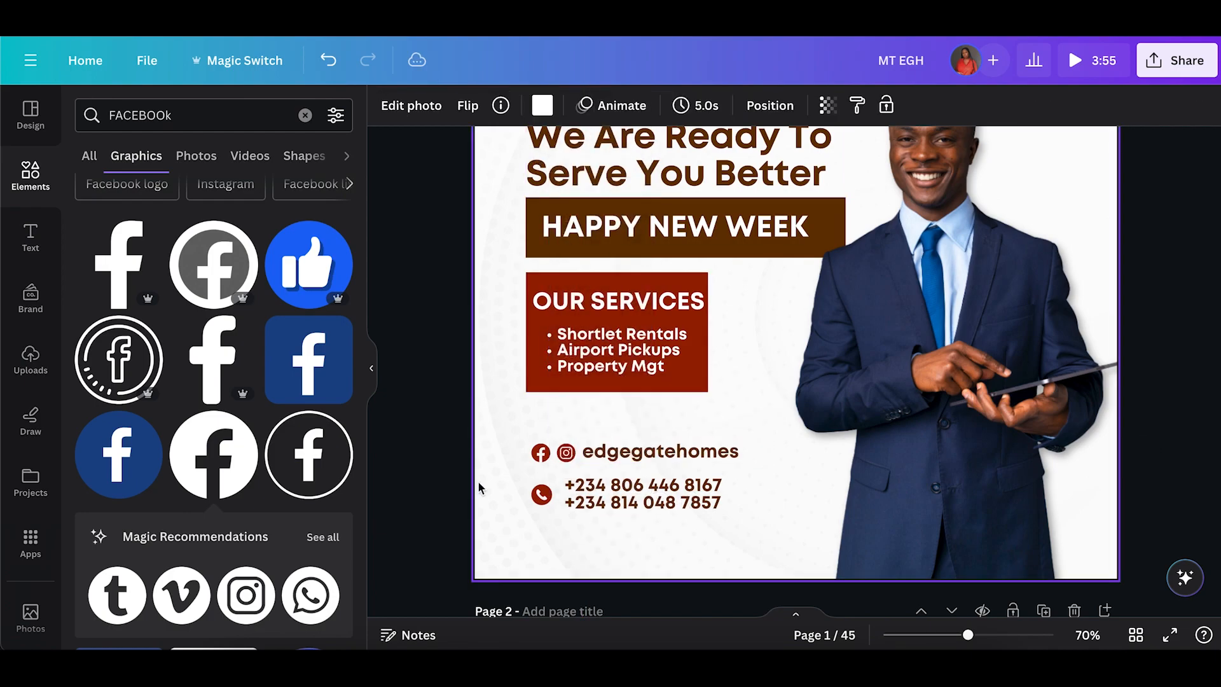
Move the social media handle row up and align it with the headline's left edge.
double_click(478, 481)
click(316, 623)
drag(566, 450, 623, 434)
click(504, 485)
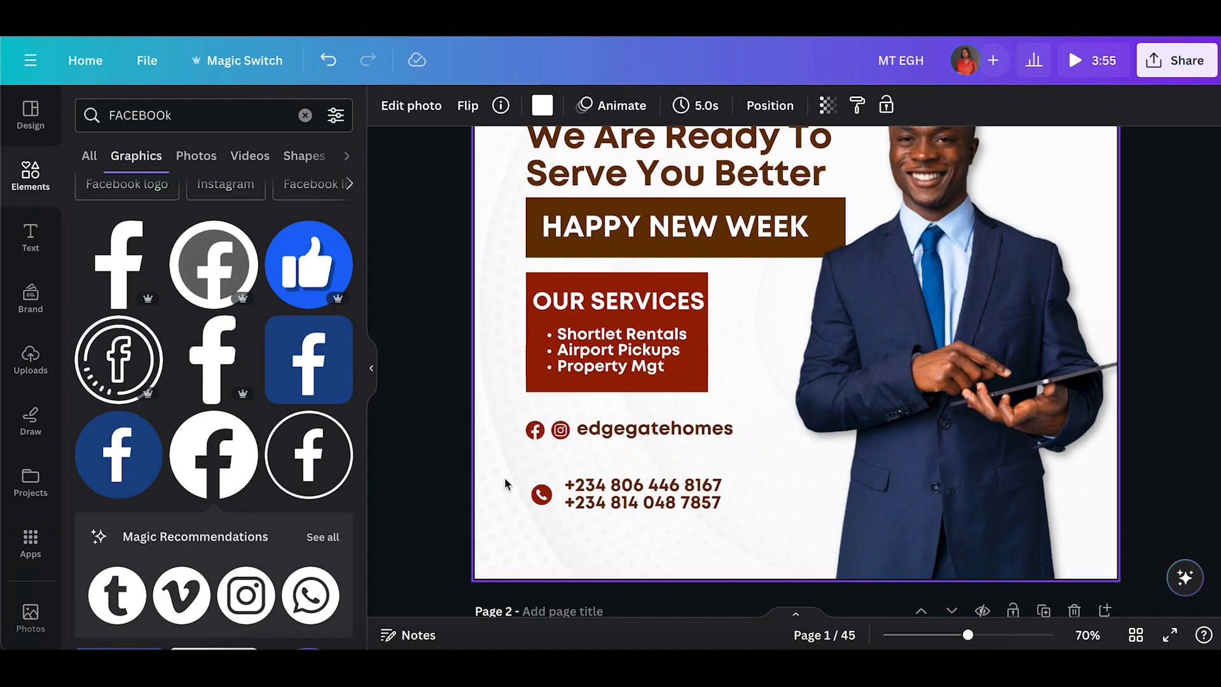
Move the phone numbers block up closer to the social media handle row.
click(643, 512)
drag(641, 502, 634, 477)
click(510, 473)
scroll(509, 474, up, 3)
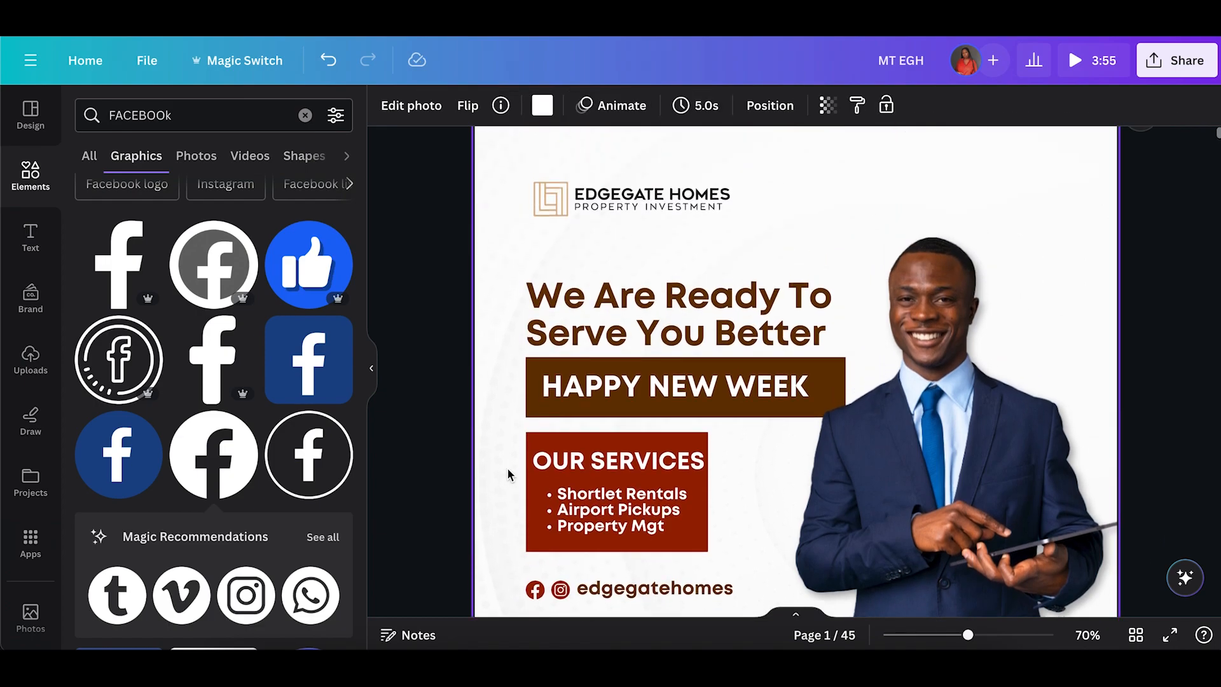
Replace the page background with the white silk fabric photo.
click(945, 636)
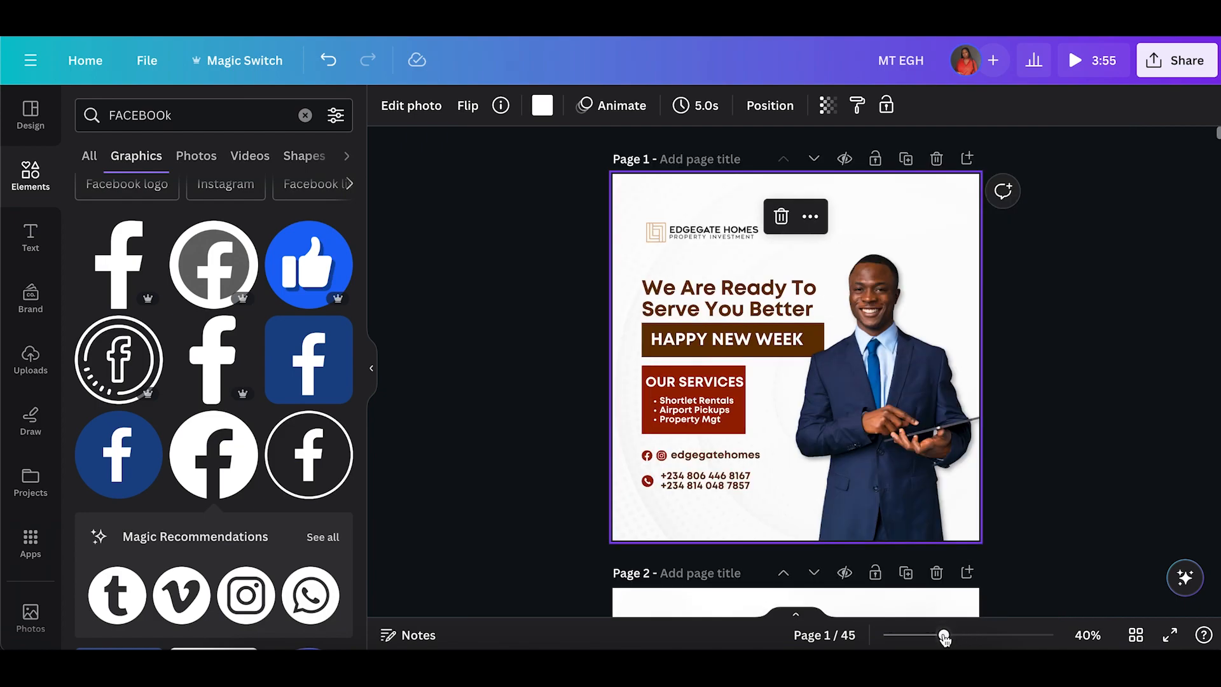
click(467, 279)
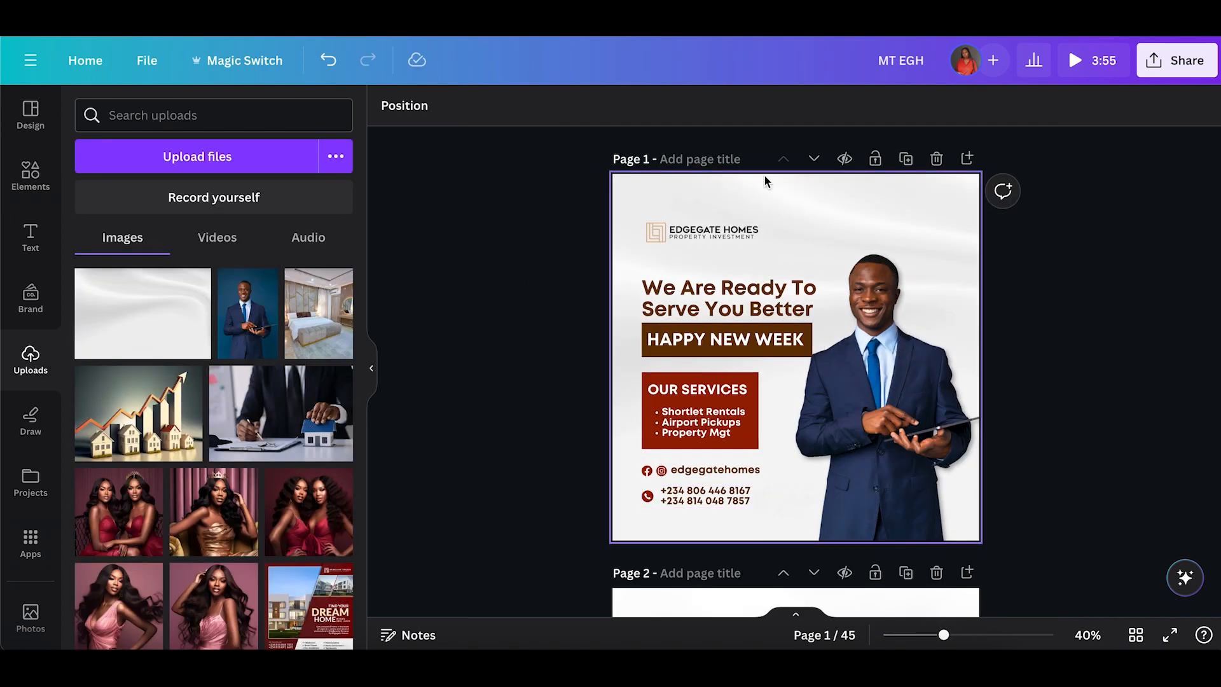
click(763, 184)
right_click(760, 183)
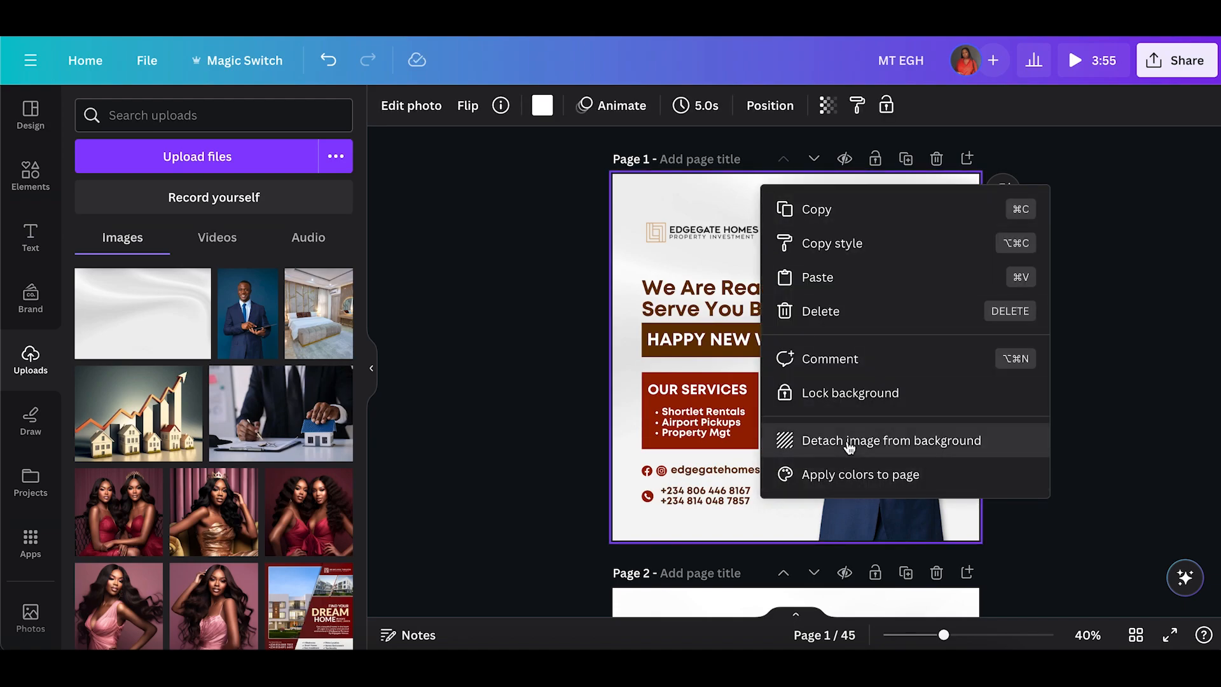
click(849, 443)
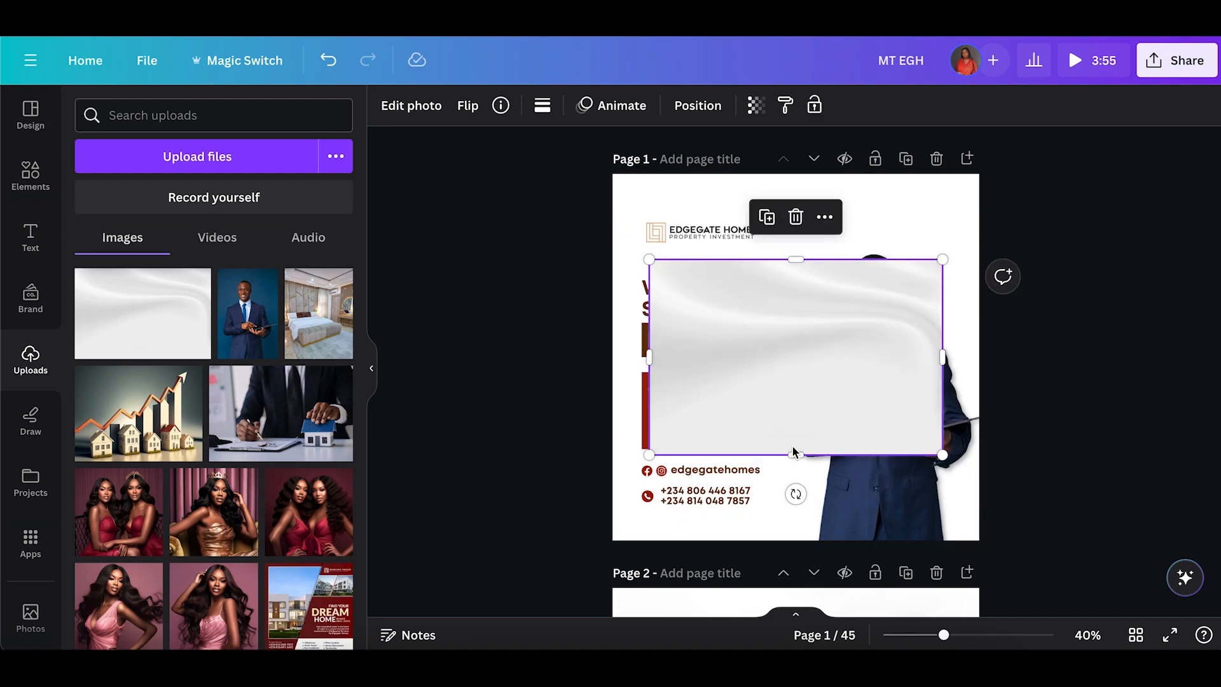
right_click(790, 298)
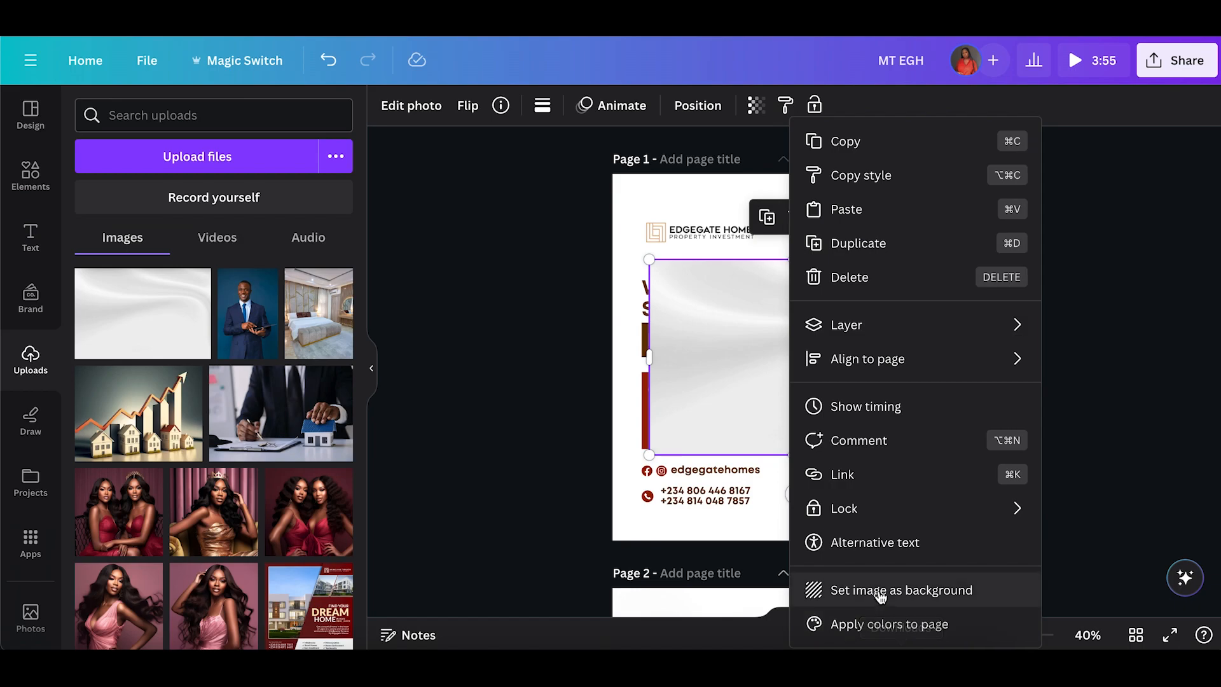
click(842, 590)
Set the background photo's transparency to 72.
click(824, 195)
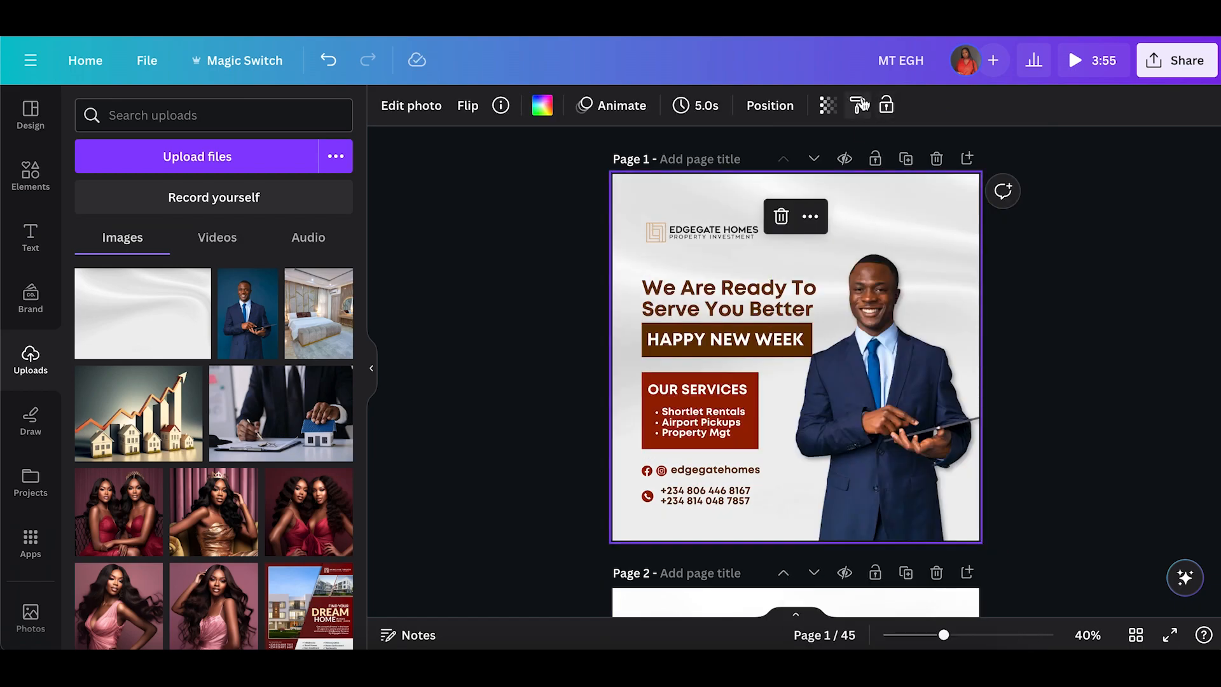
click(829, 112)
drag(762, 173, 767, 173)
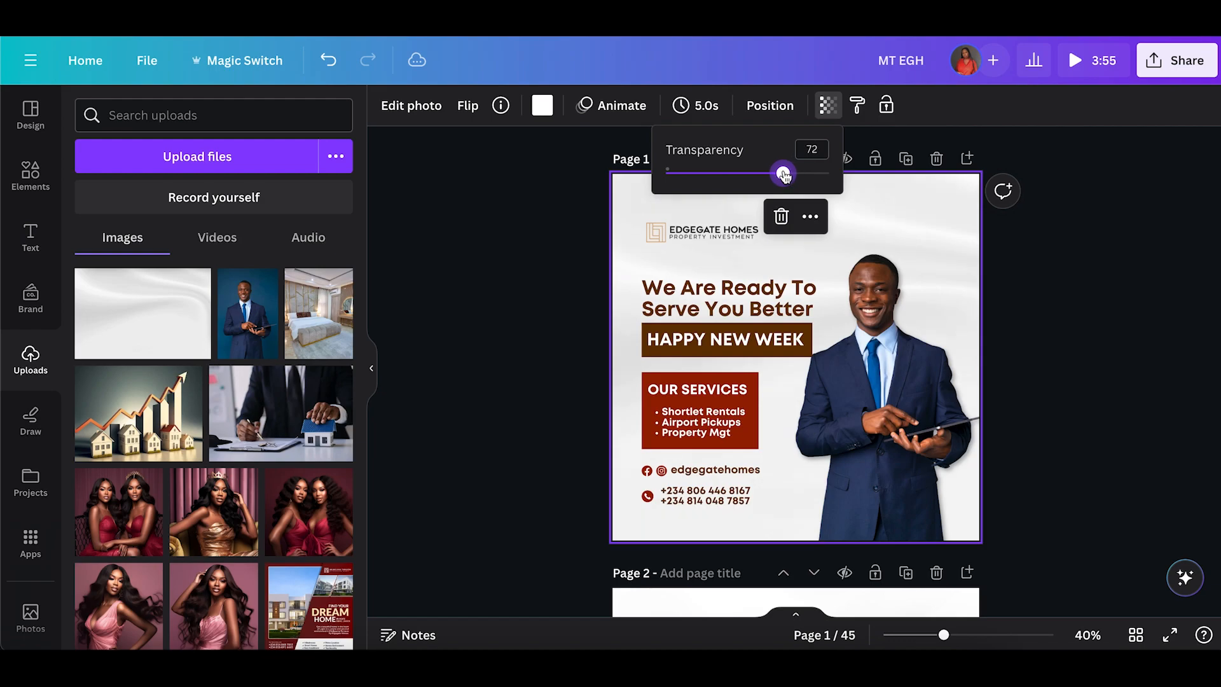
Search the elements library for circle graphics and browse the results.
click(538, 358)
click(537, 358)
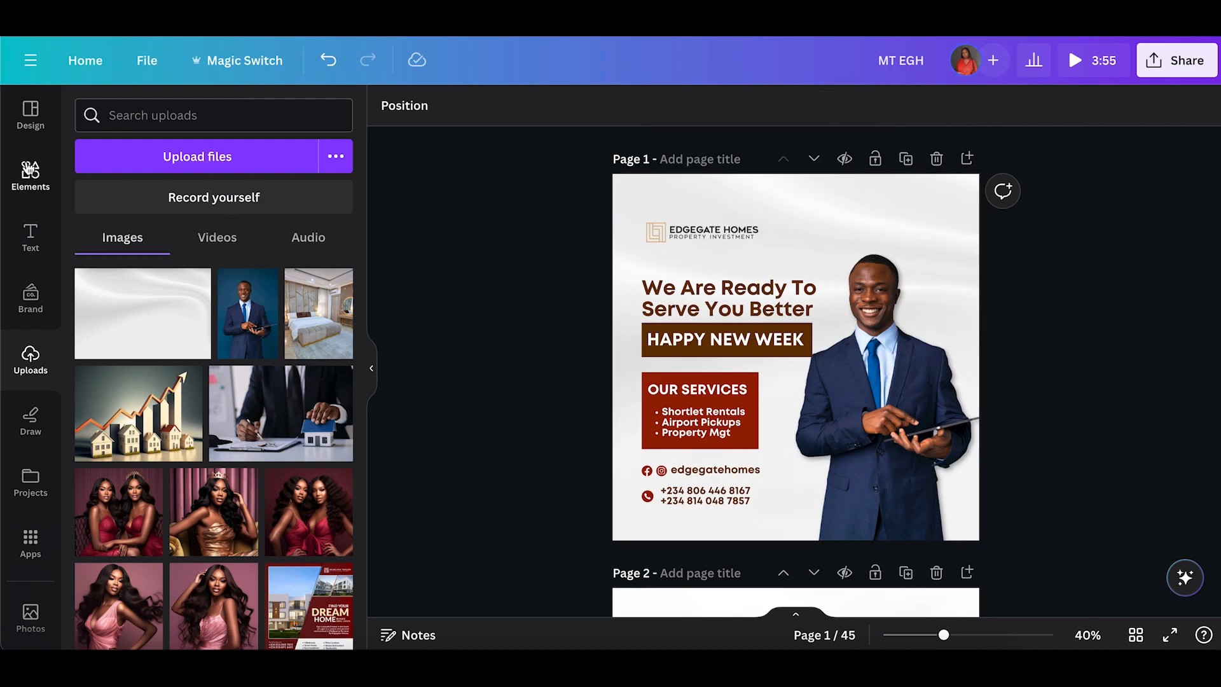
click(30, 170)
click(113, 115)
double_click(113, 115)
text(c)
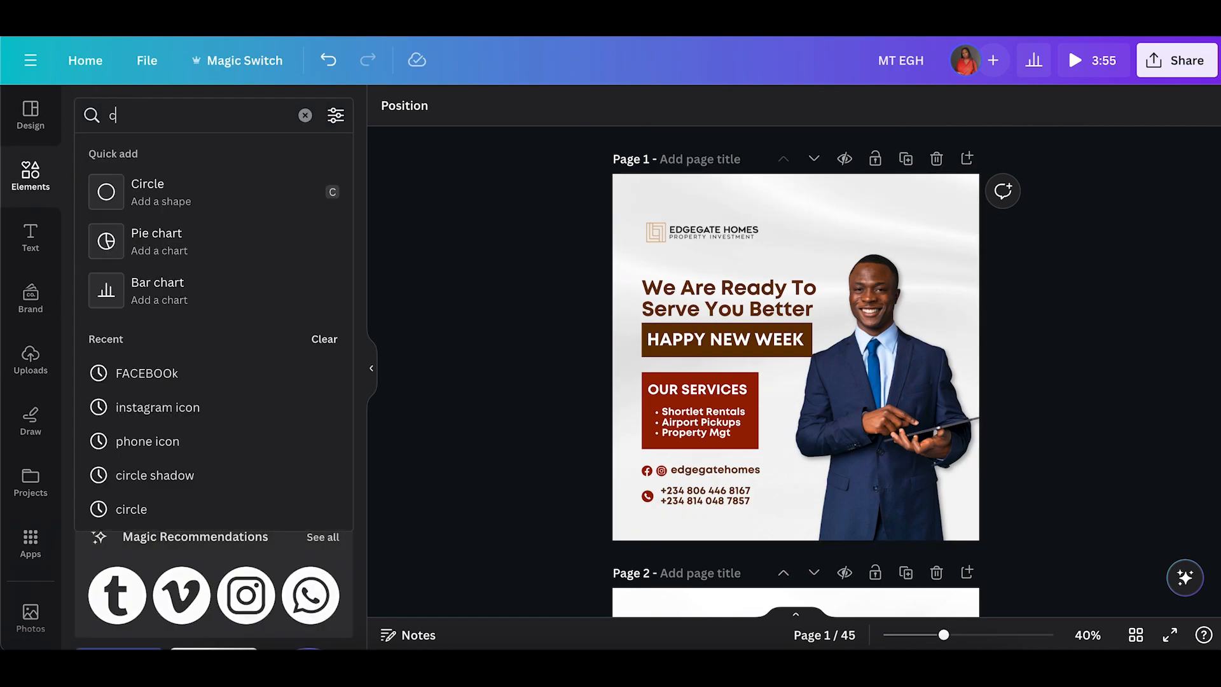
text(ircle)
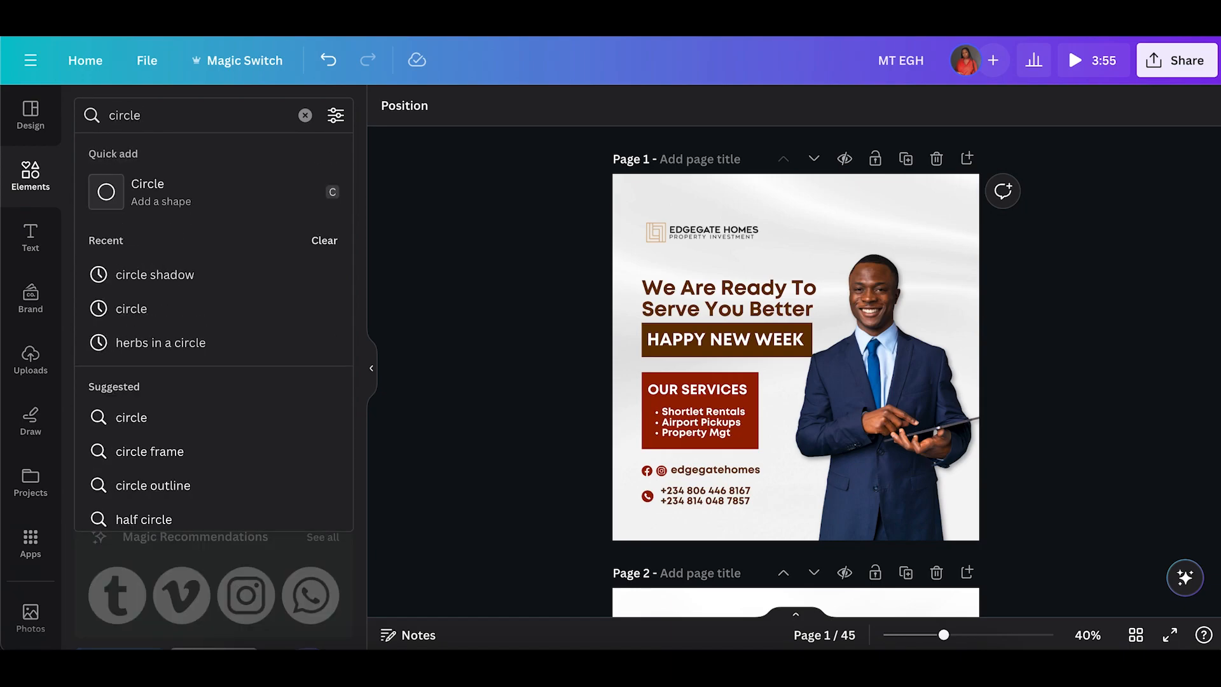
key(Return)
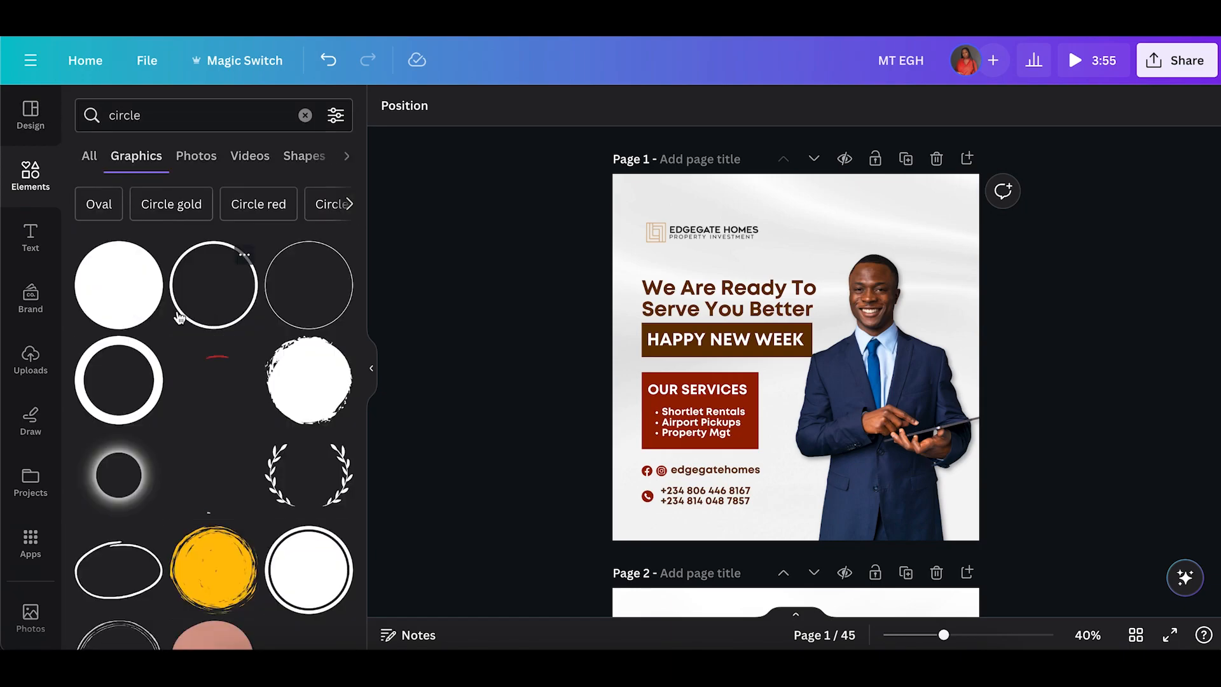
scroll(179, 318, down, 10)
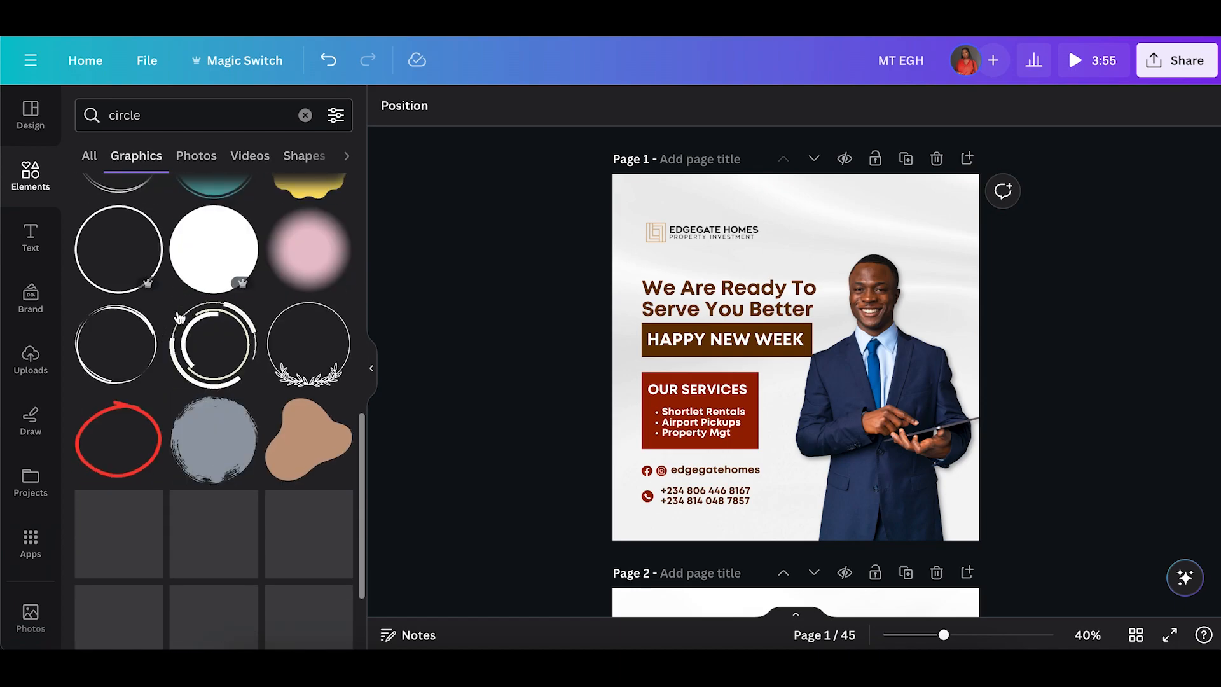
scroll(179, 318, down, 3)
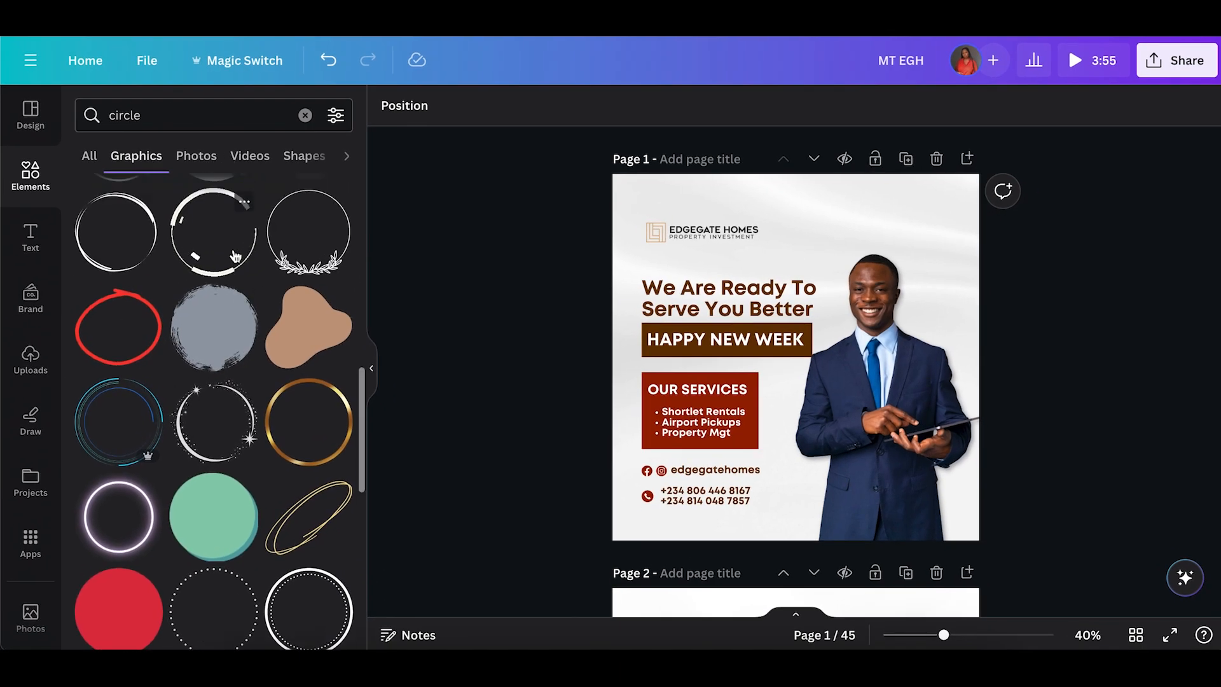
scroll(236, 256, up, 13)
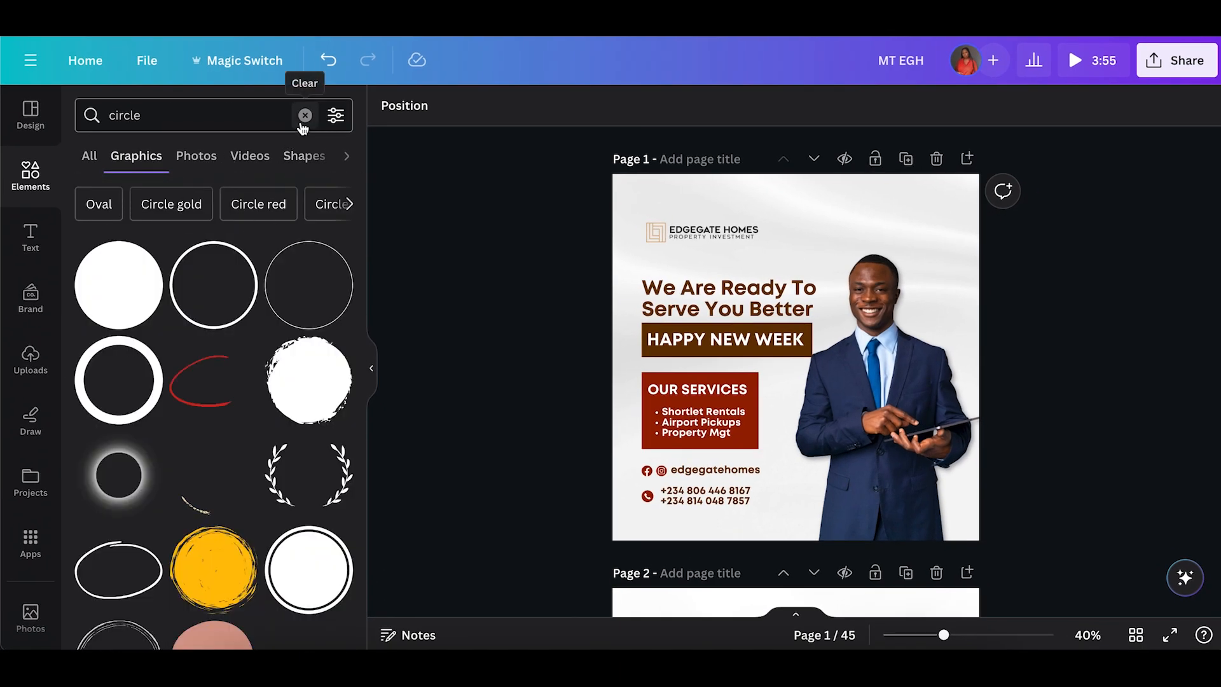
click(89, 270)
click(614, 108)
drag(616, 214, 738, 213)
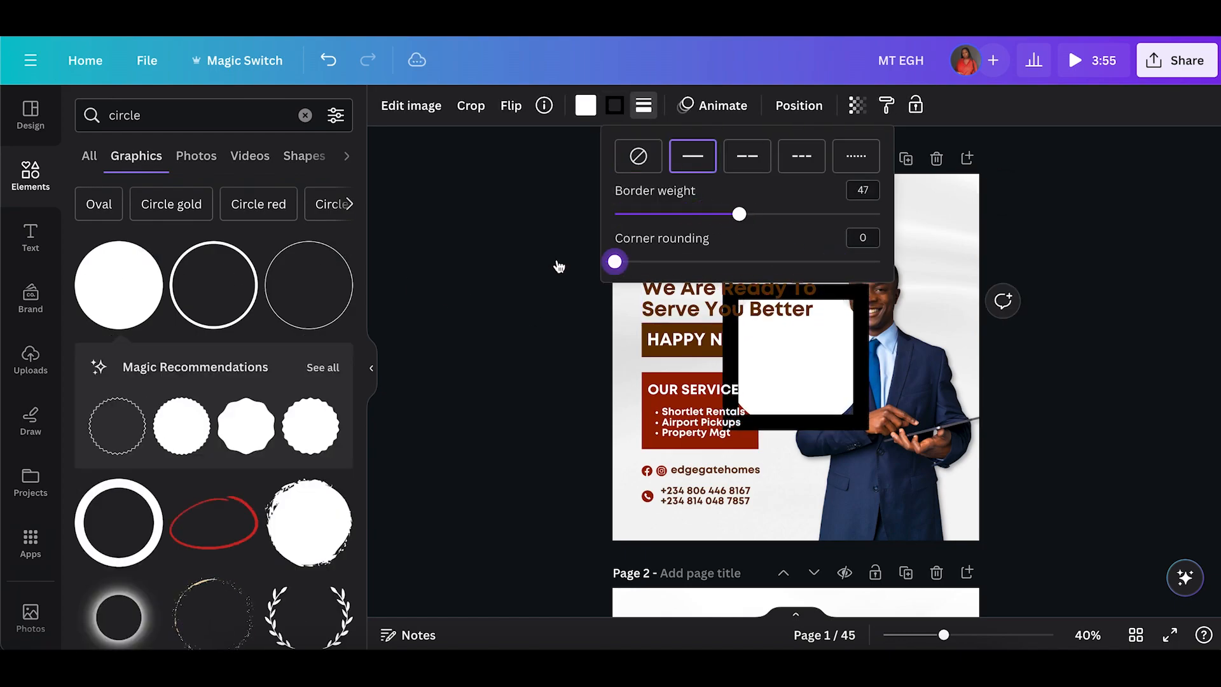
click(585, 105)
click(106, 219)
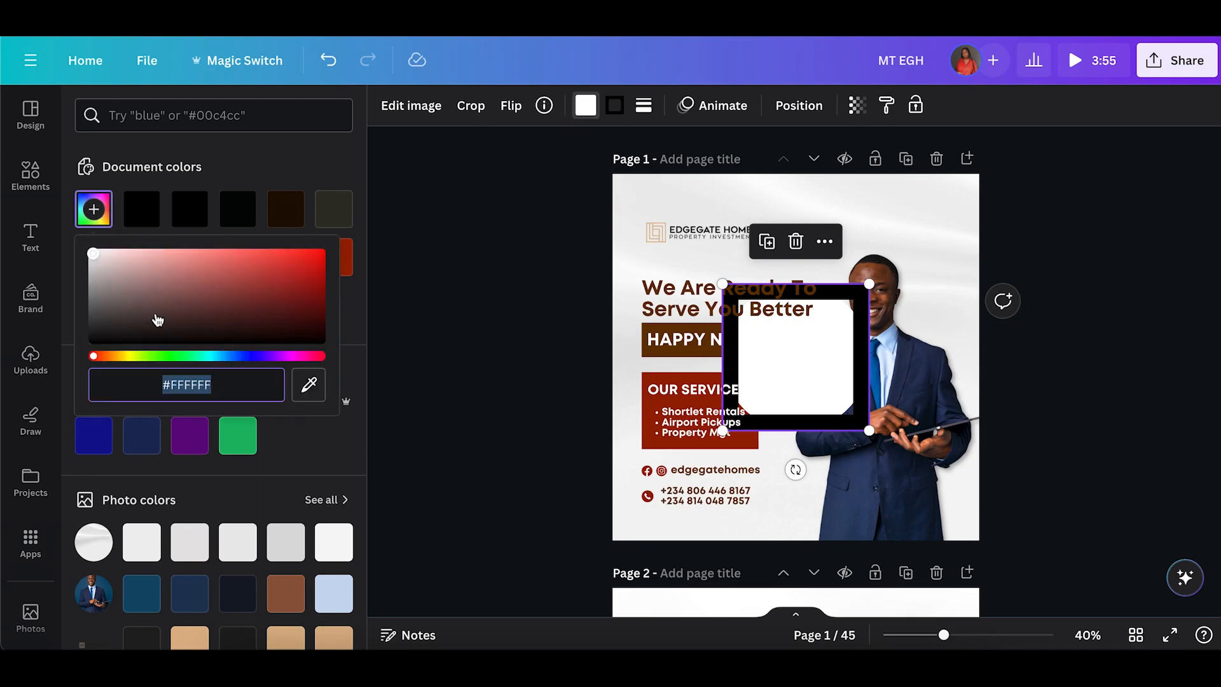
click(498, 327)
key(Delete)
Add a thick ring graphic from the circle results beside the agent's head and recolour it dark red.
click(89, 157)
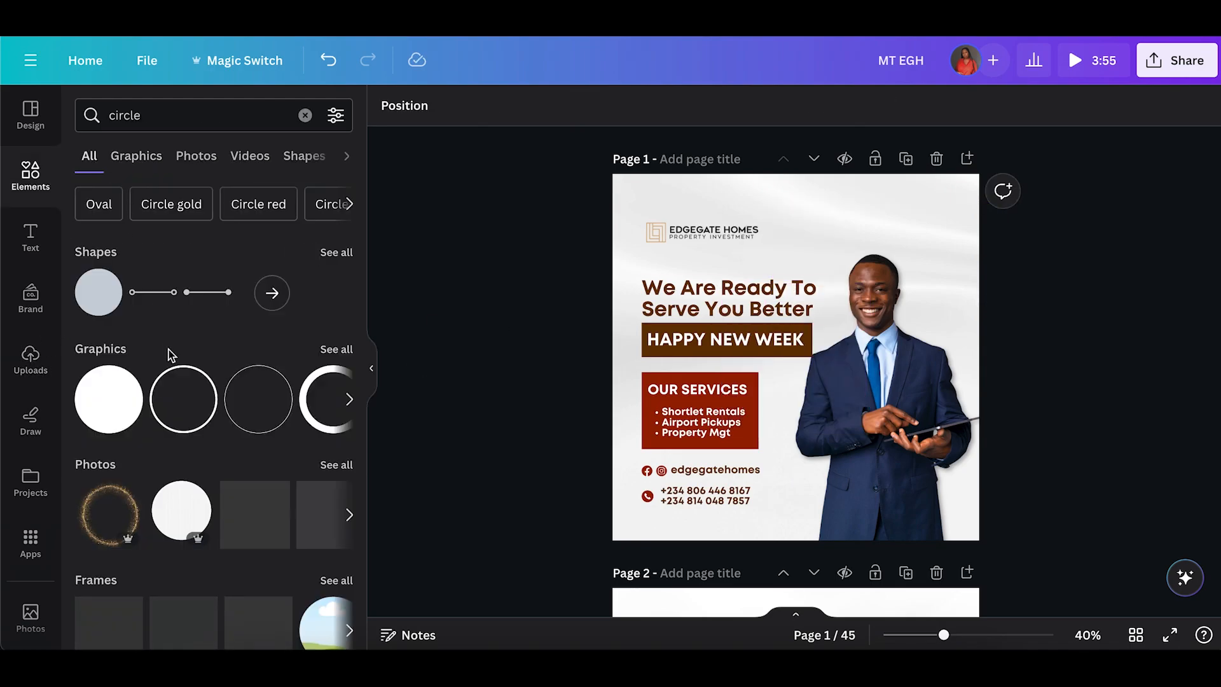
click(334, 350)
click(134, 390)
drag(804, 388, 930, 363)
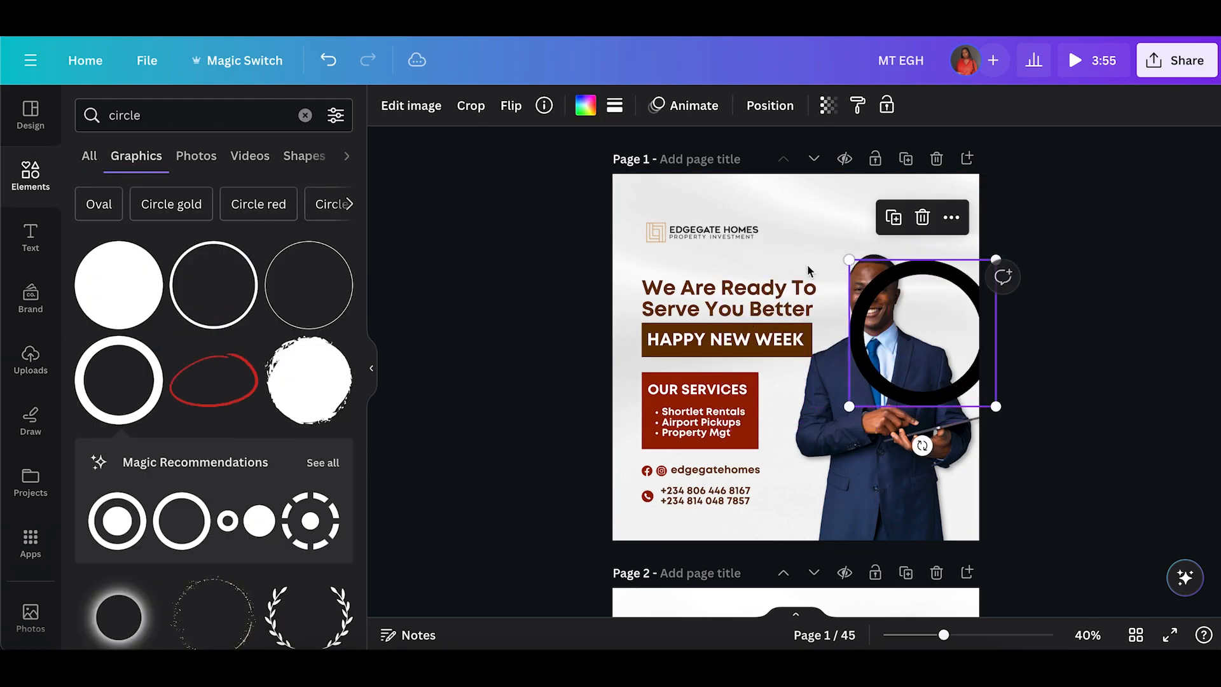
click(585, 107)
click(334, 257)
Delete the dark red ring graphic.
click(614, 106)
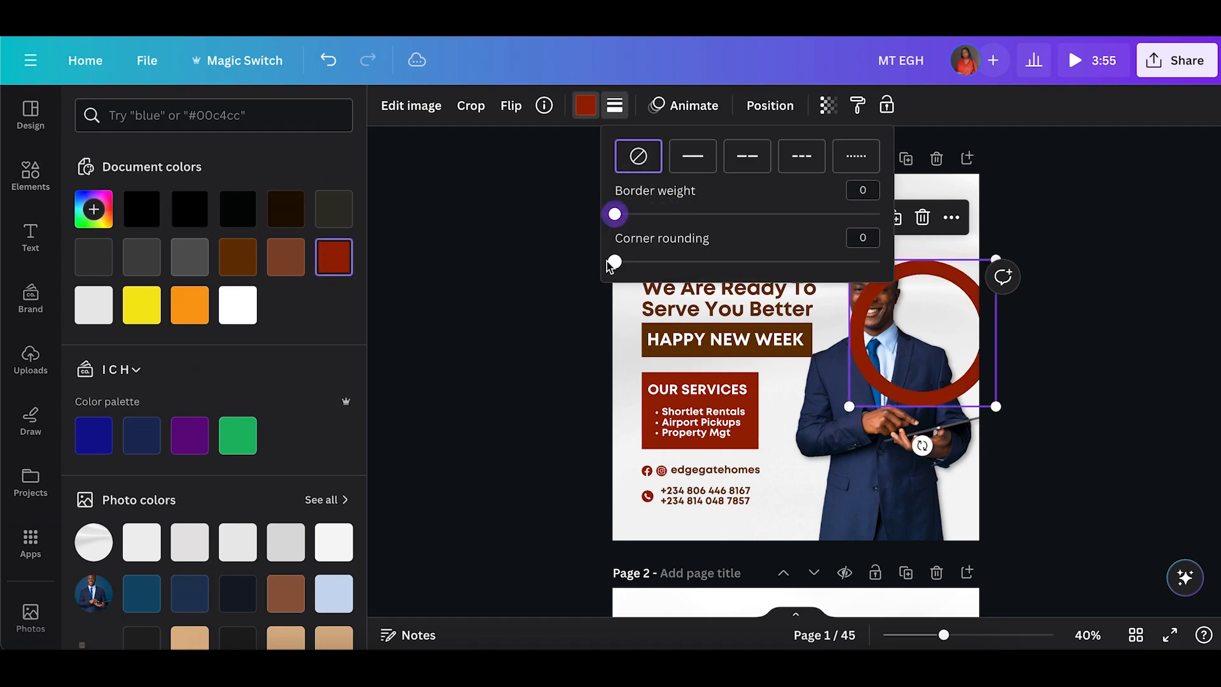
click(488, 346)
scroll(307, 503, down, 9)
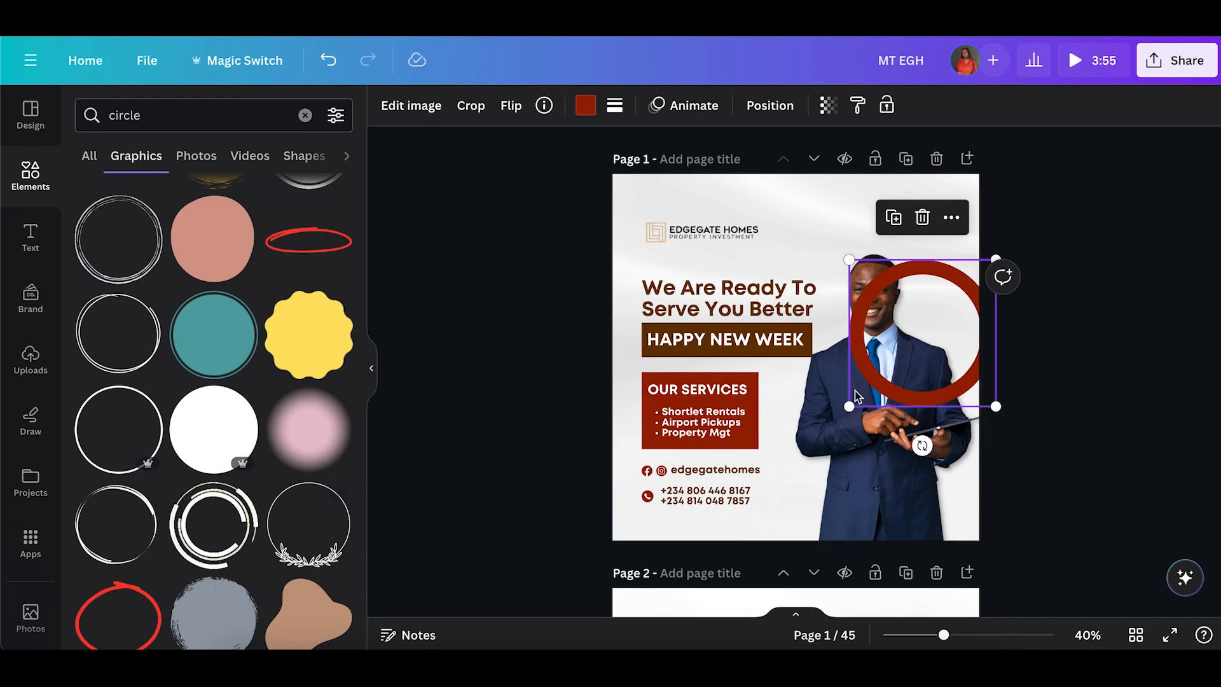
key(Delete)
Add two white circle graphics over the agent's head, a large one and a smaller one inside it.
click(124, 266)
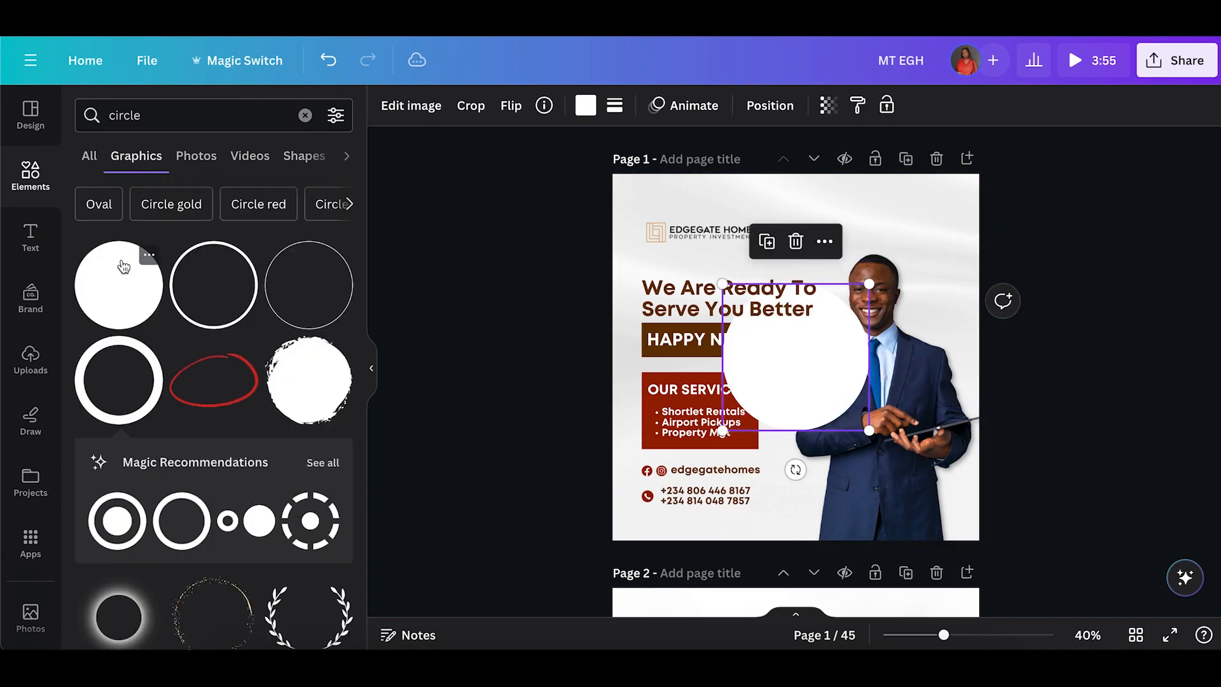
drag(827, 369, 908, 344)
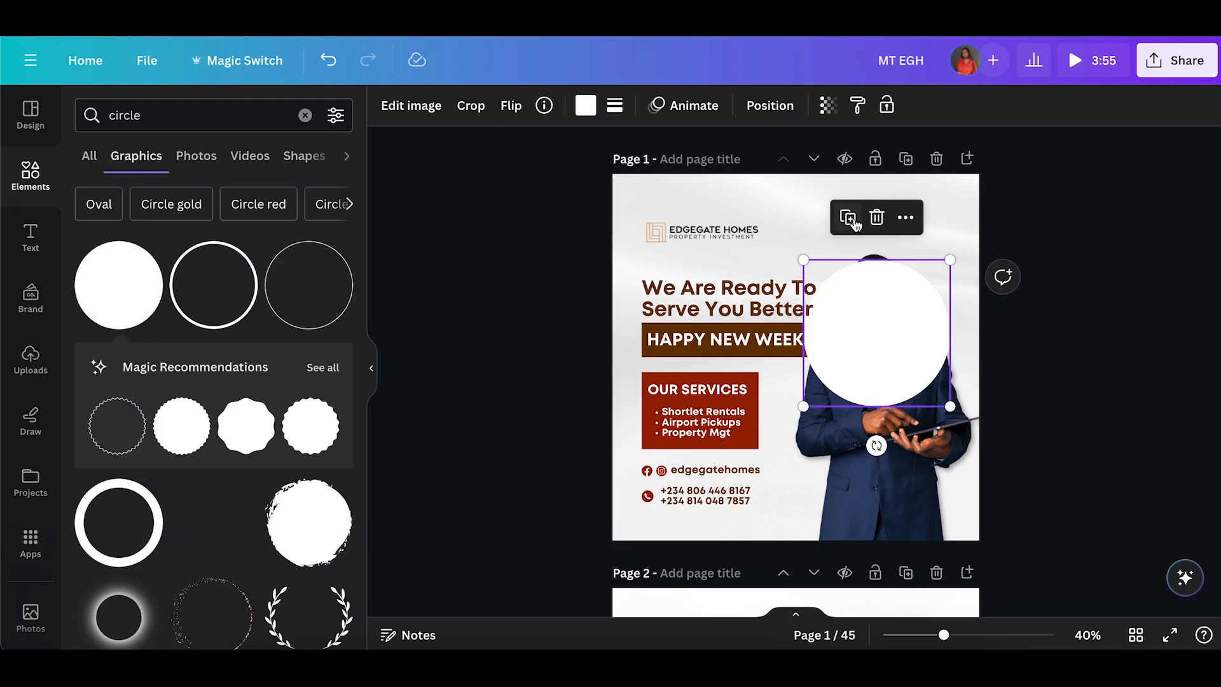
drag(895, 261, 873, 309)
drag(856, 368, 871, 348)
click(926, 302)
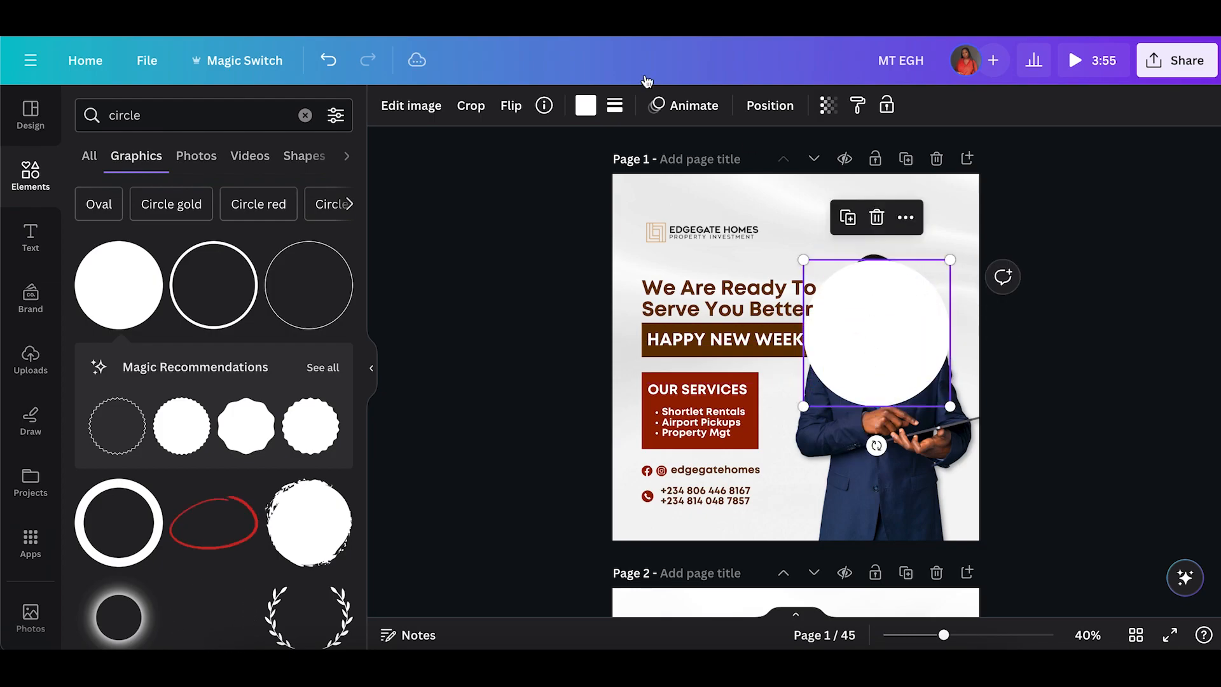
Colour the large circle dark red.
click(584, 105)
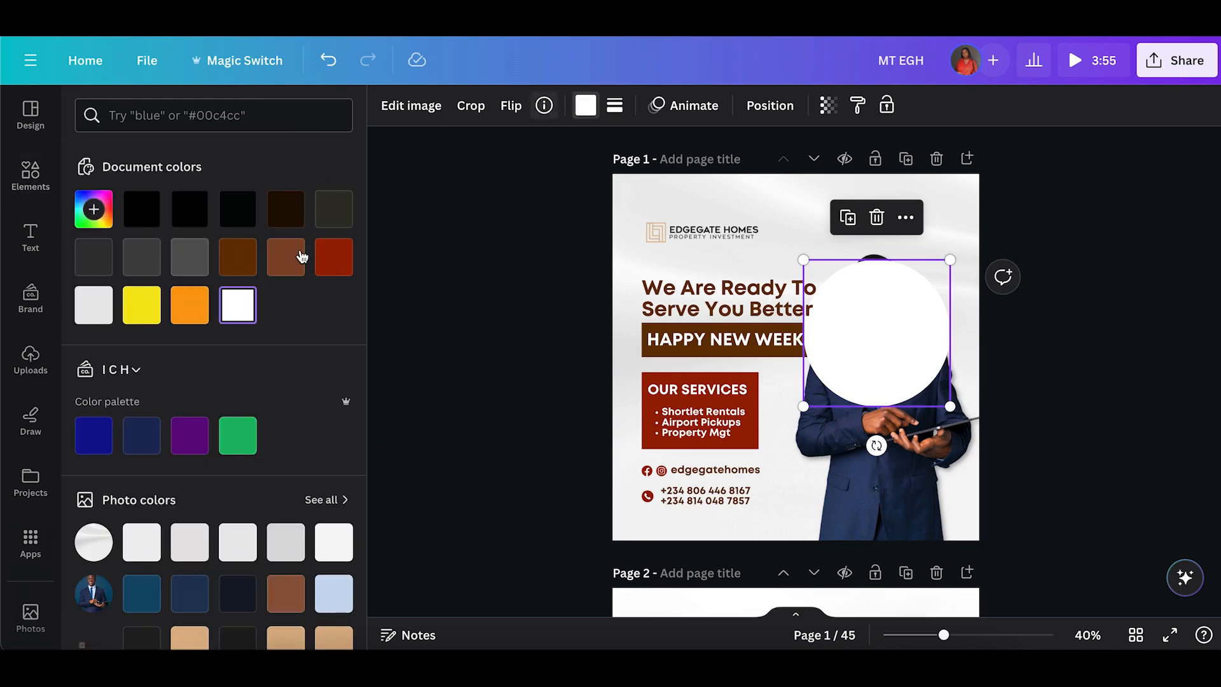
click(341, 262)
Select both circles and align them to each other's middle.
click(883, 336)
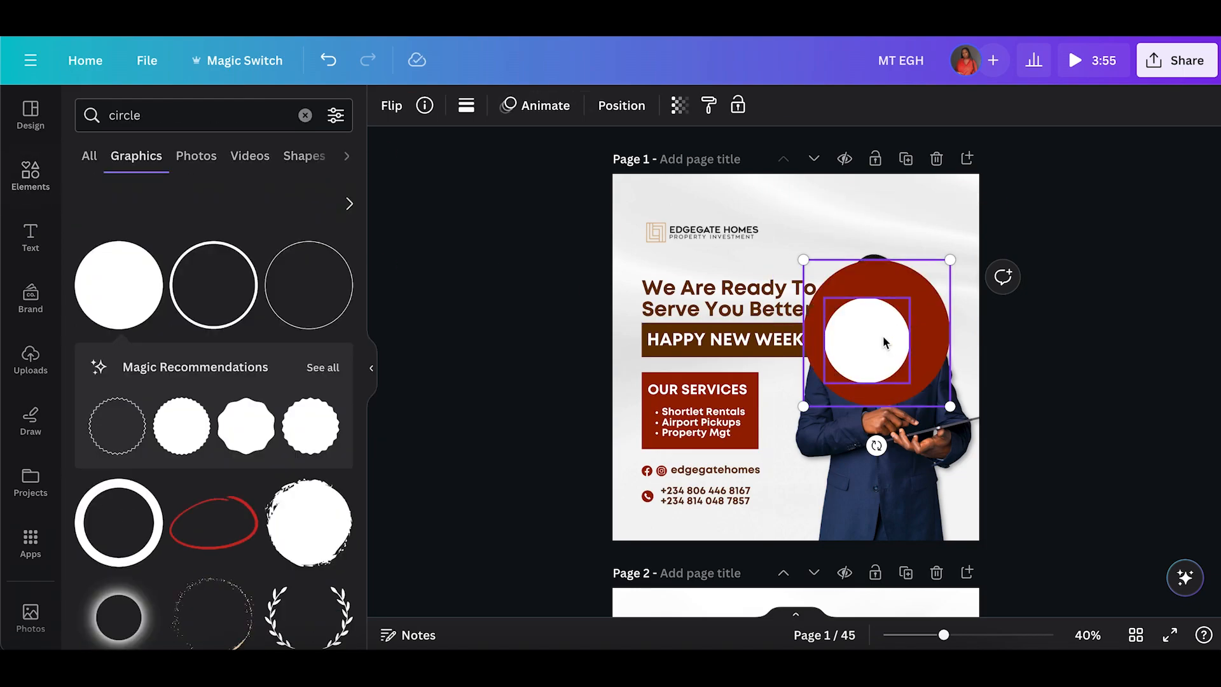
click(930, 218)
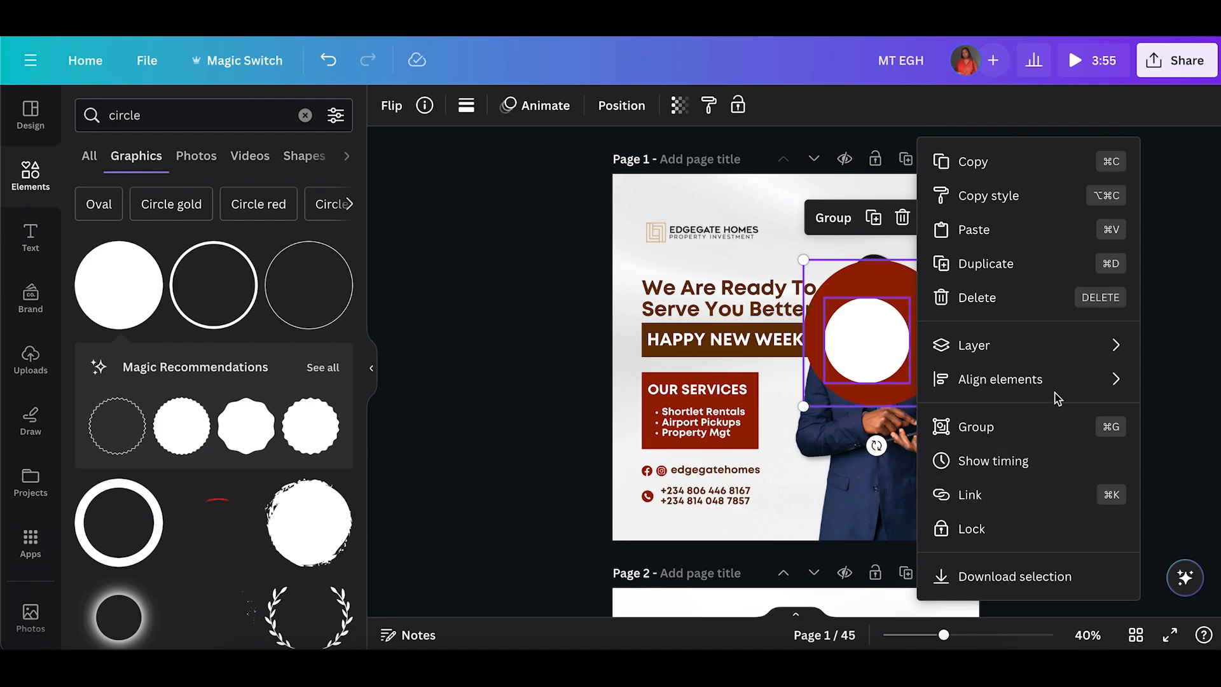
mouse_move(1061, 398)
click(859, 412)
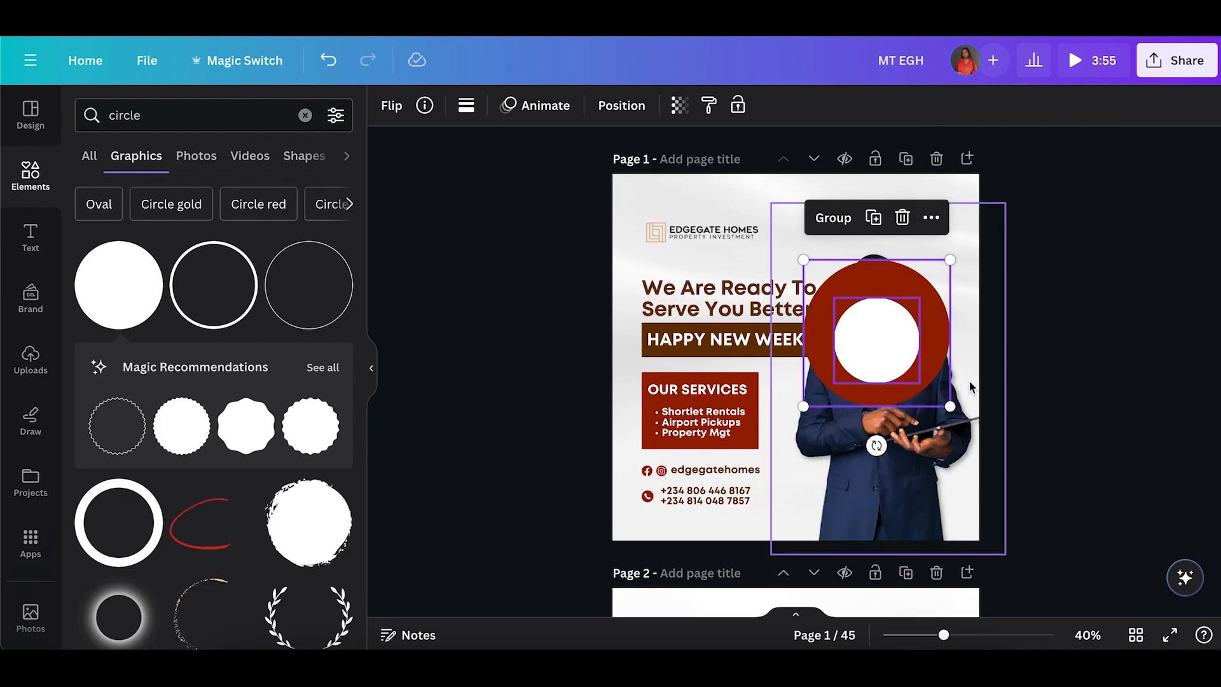
click(931, 218)
mouse_move(1013, 378)
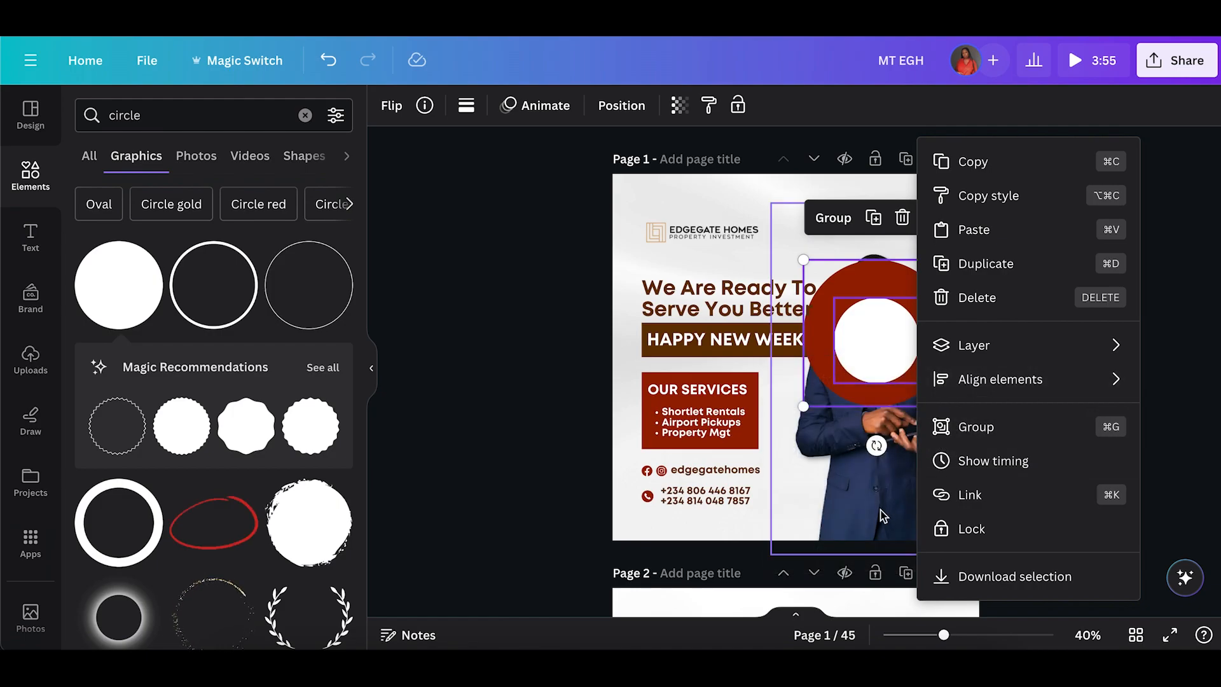
mouse_move(967, 379)
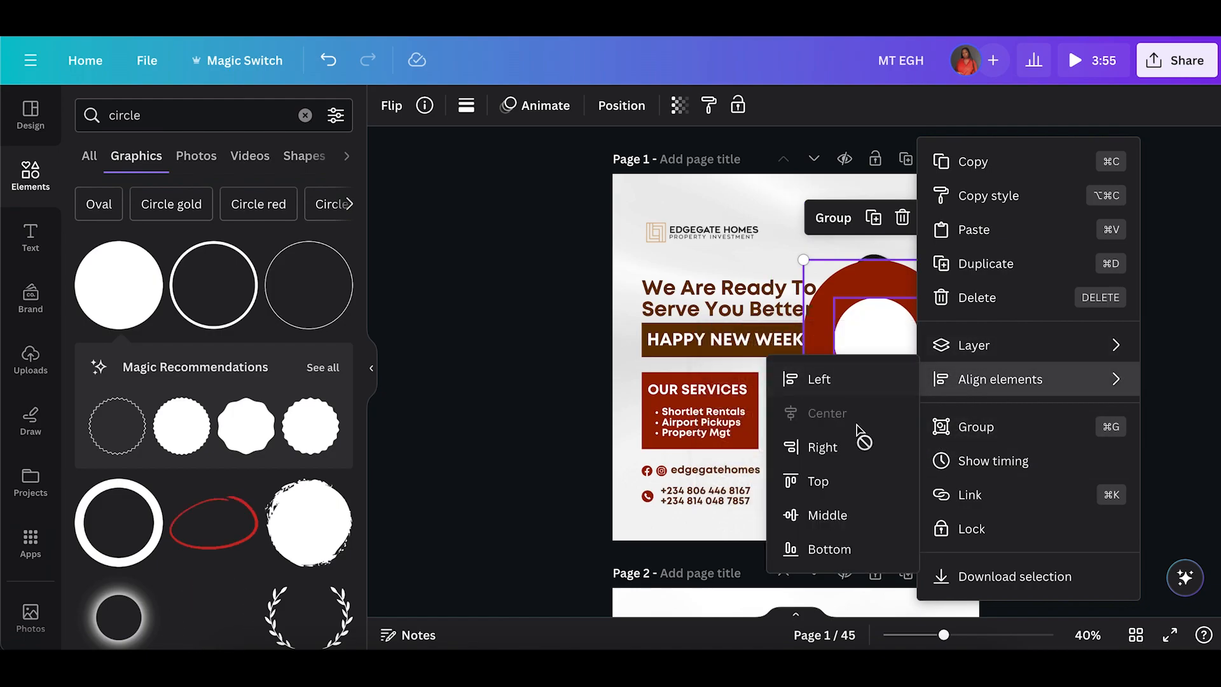
click(825, 514)
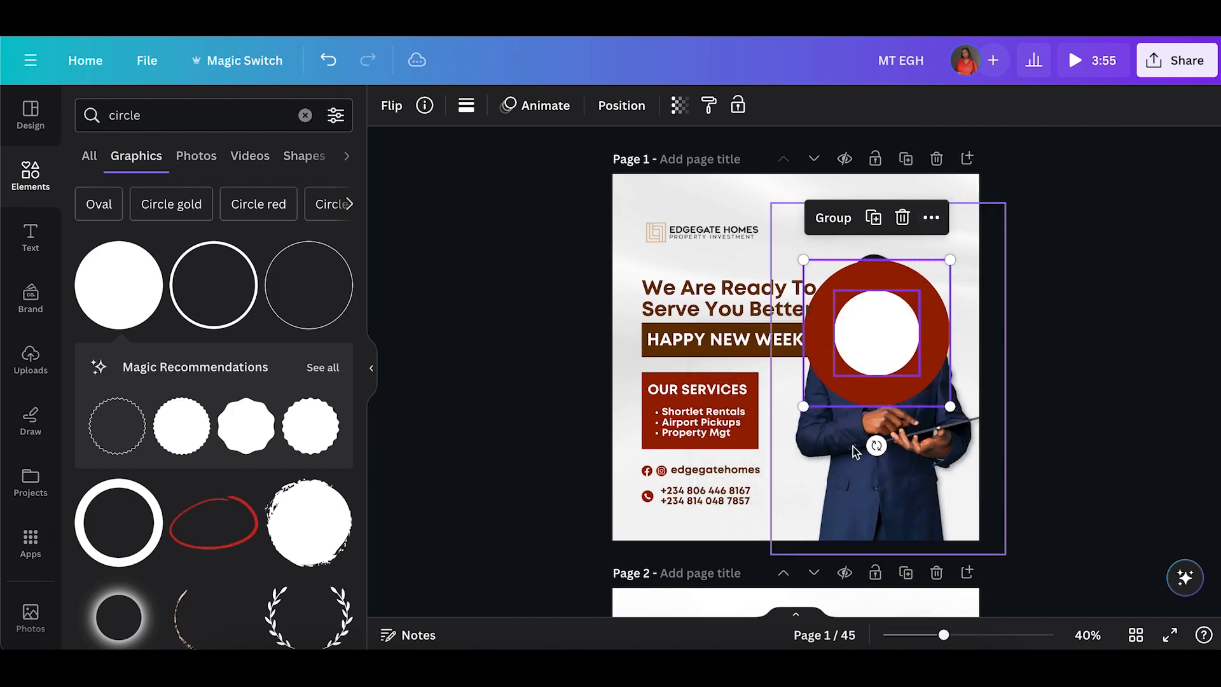
Group the red and white circles and send the group to the back.
click(1017, 381)
click(910, 318)
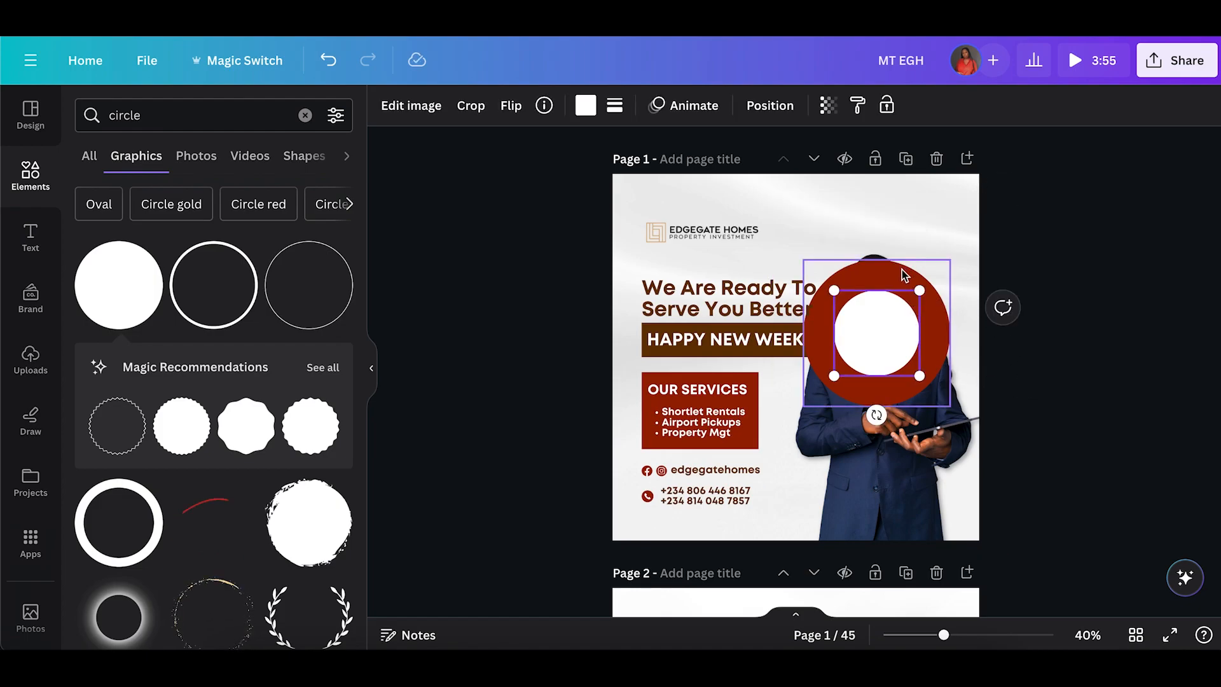
shift+click(902, 270)
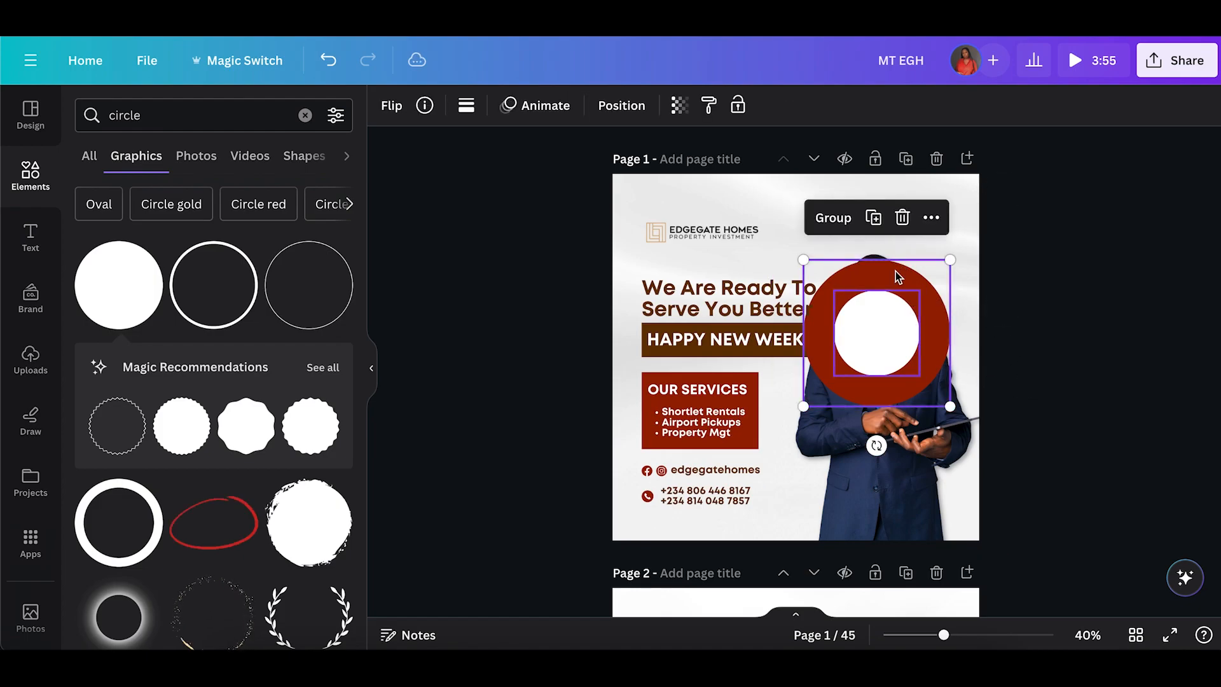
click(834, 217)
click(544, 106)
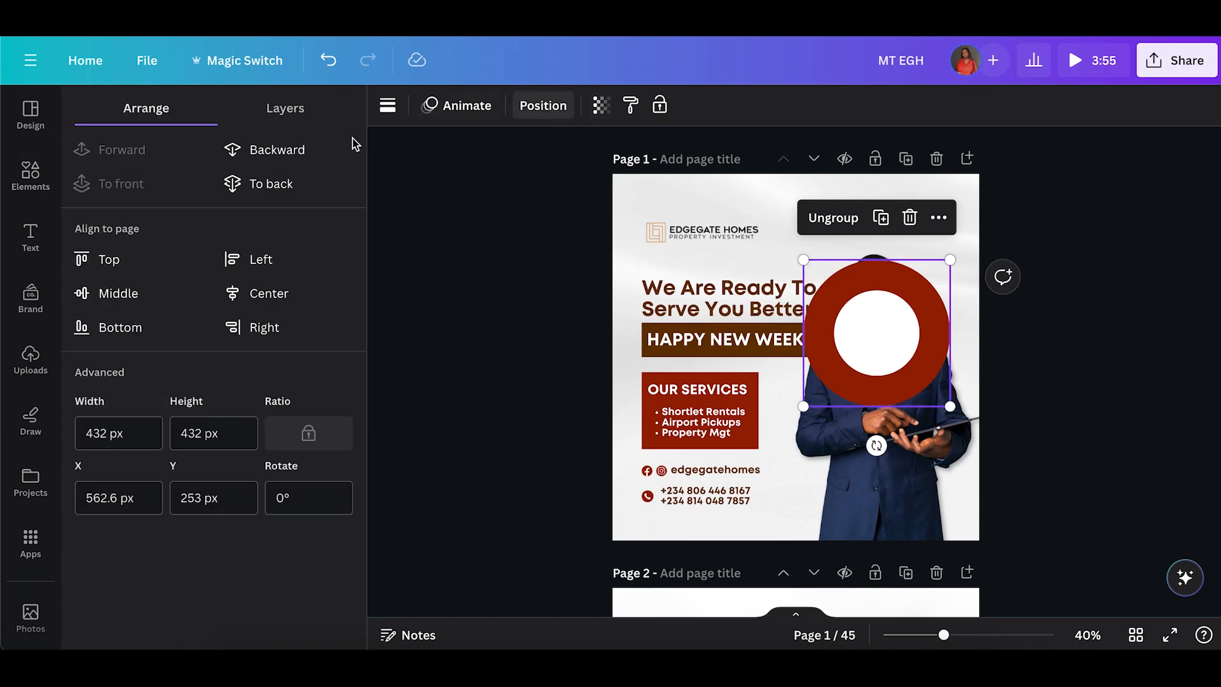
click(264, 184)
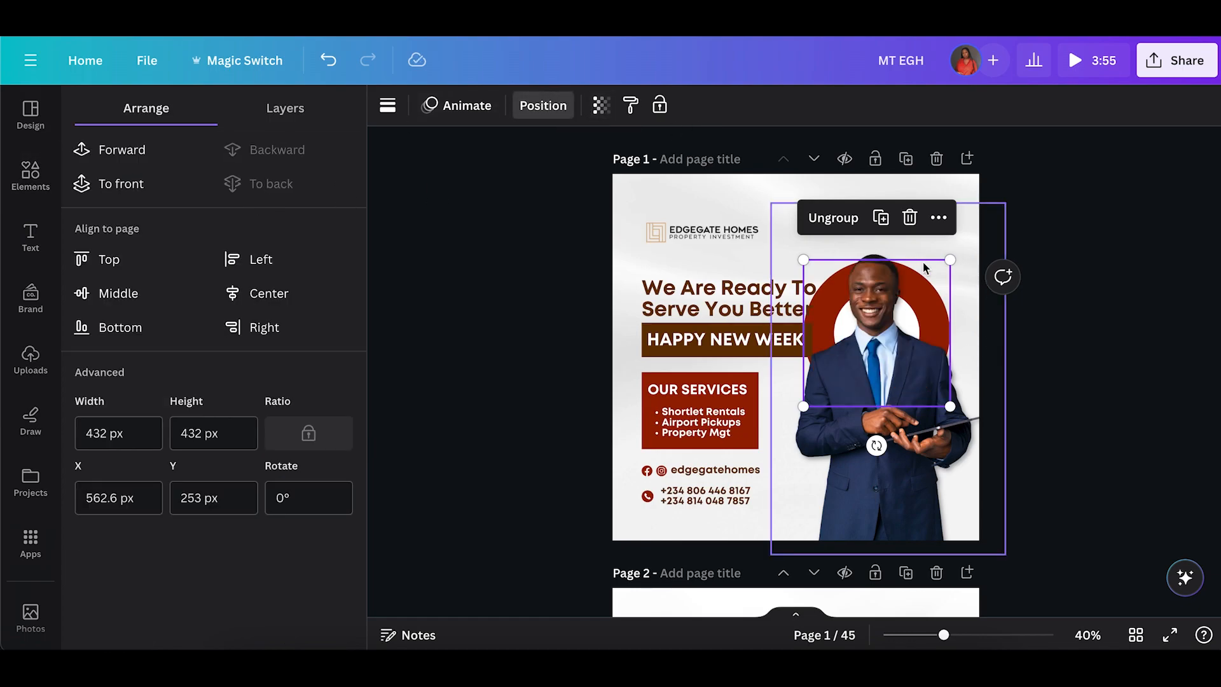
Resize the circle group to about 518 px and move it to the flyer's right edge behind the agent's torso.
drag(935, 282, 990, 248)
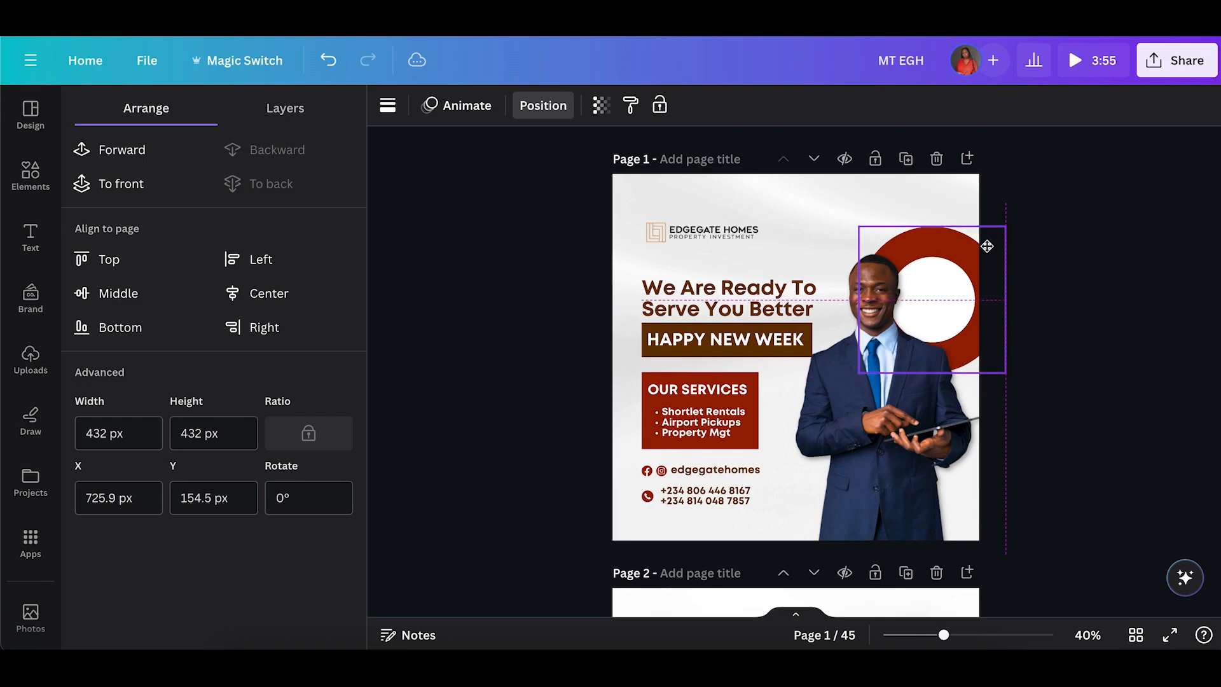
drag(816, 419, 816, 419)
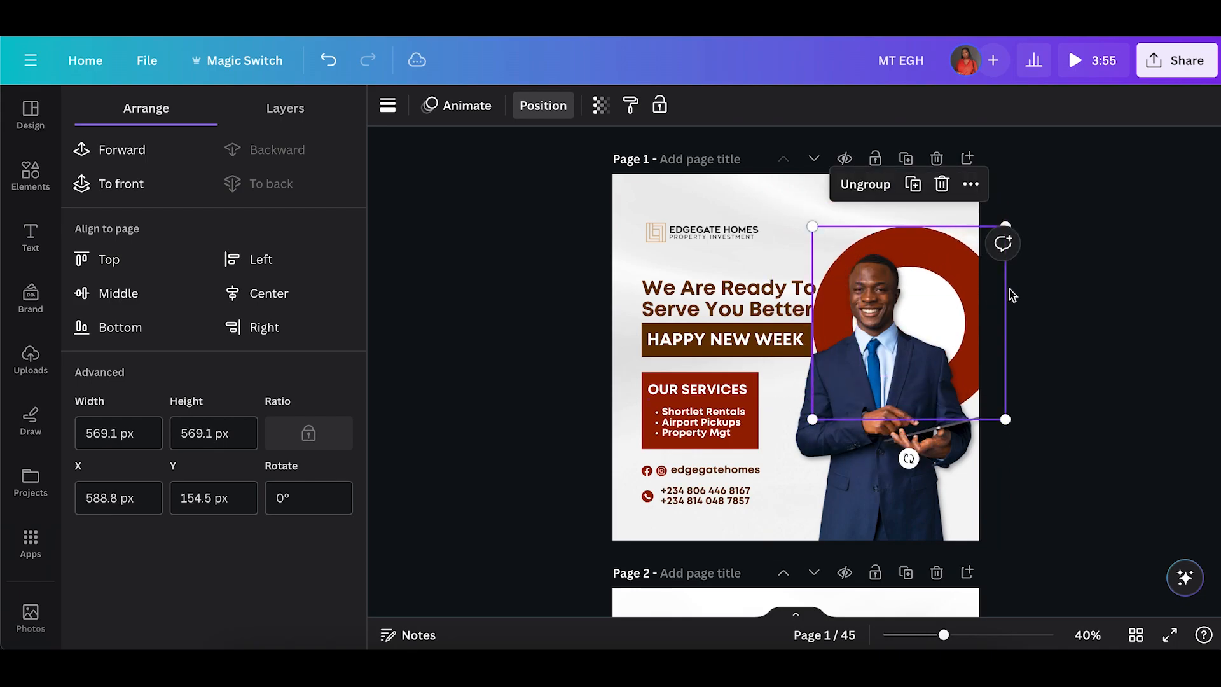
drag(976, 301, 1029, 273)
drag(1056, 213, 1037, 228)
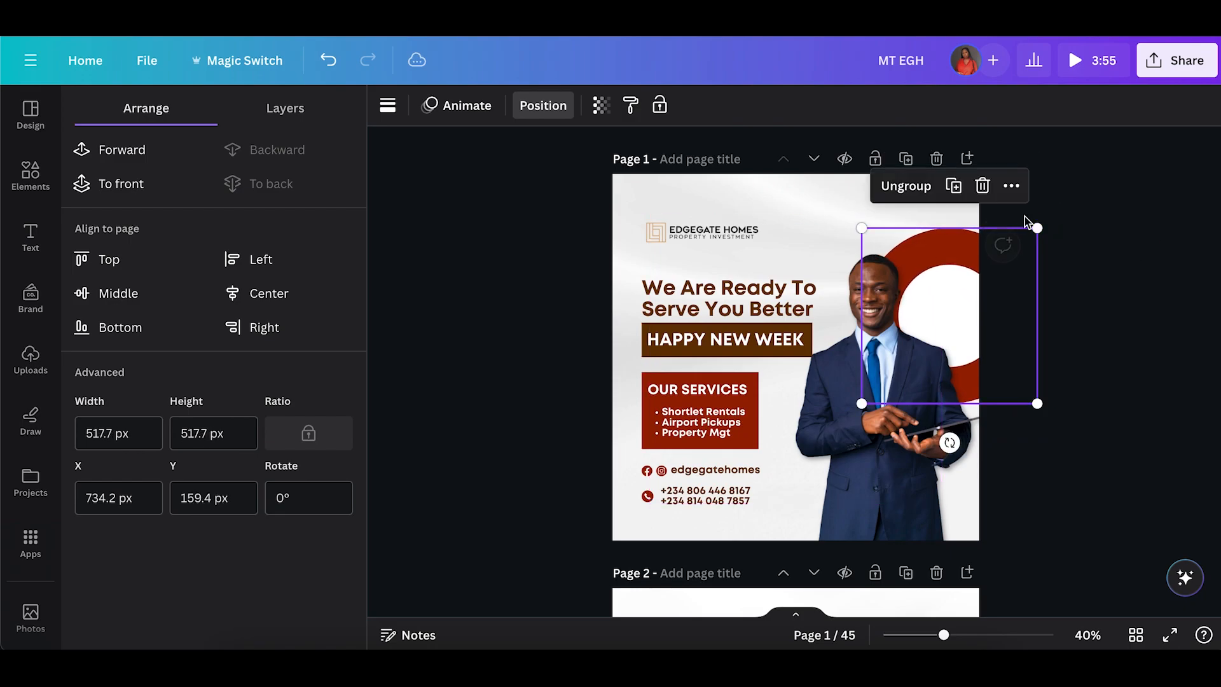
drag(967, 326, 968, 416)
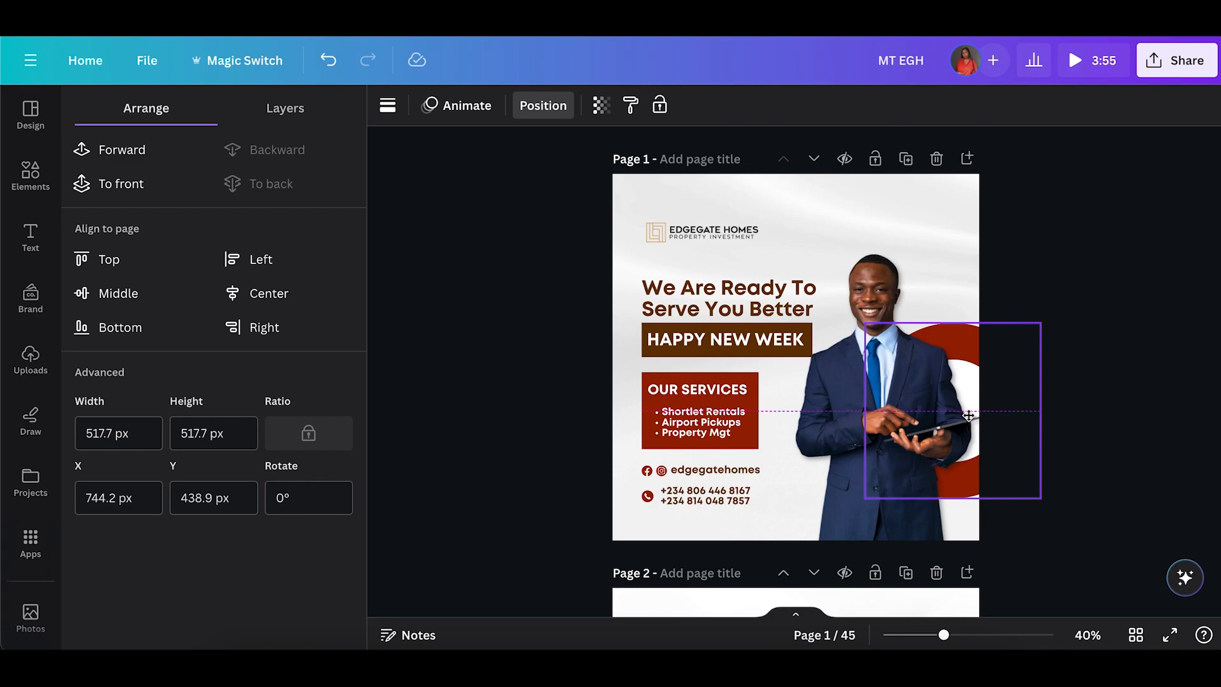
drag(968, 416, 968, 411)
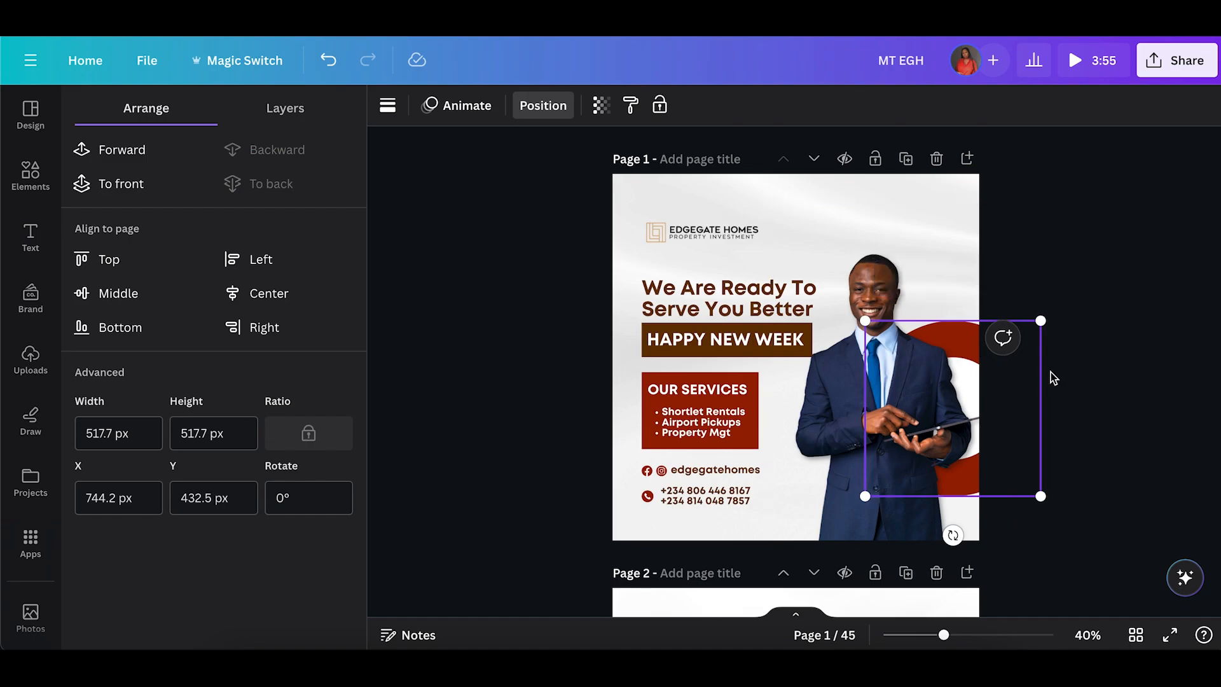
key(Escape)
drag(865, 497, 848, 510)
click(1071, 466)
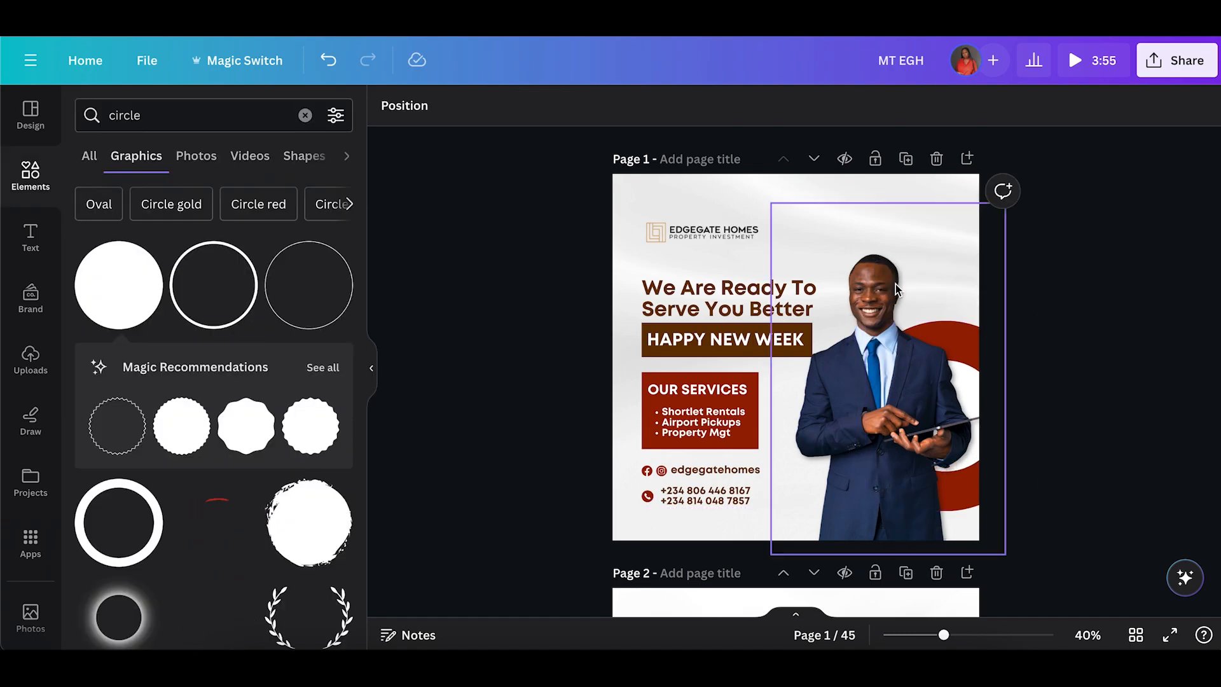
Add a small brown circle, about 119 px, near the flyer's bottom right corner.
click(157, 263)
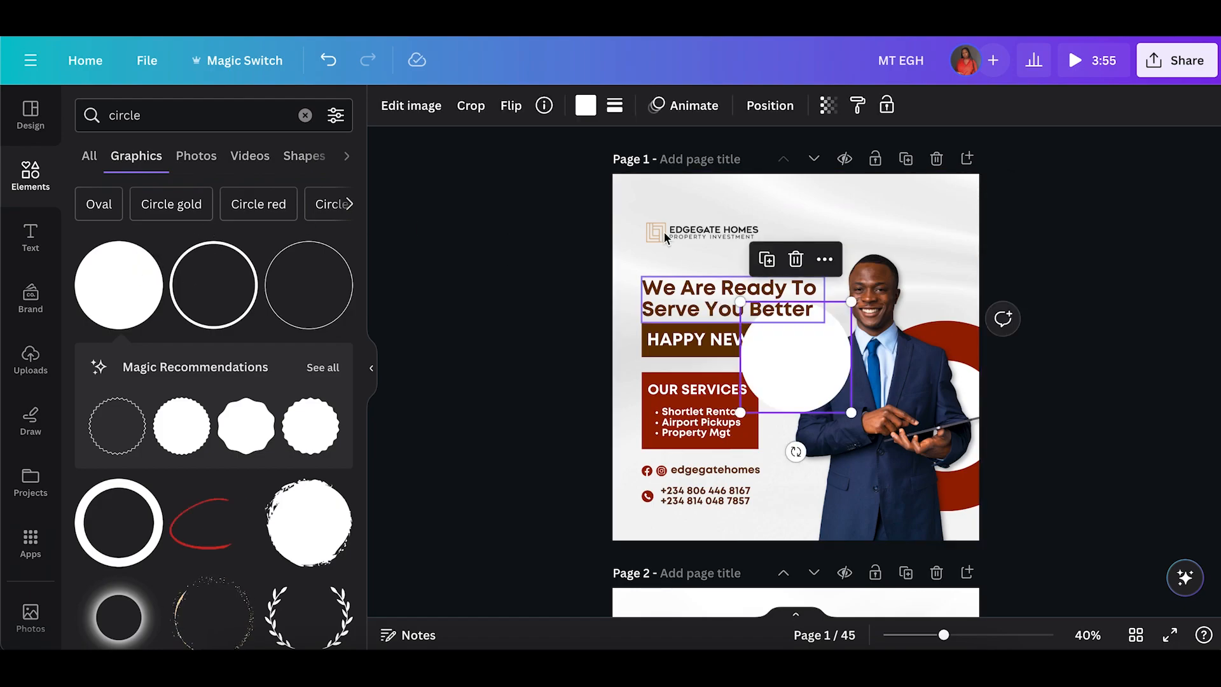
click(585, 105)
click(332, 257)
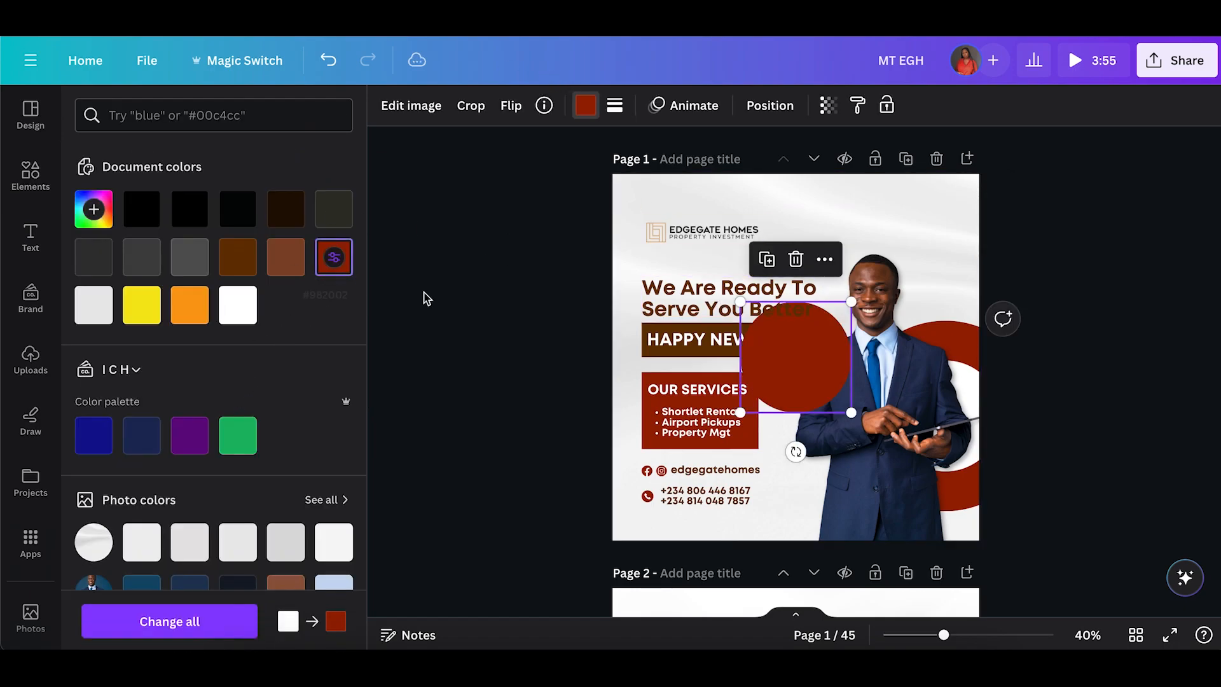
drag(740, 301, 863, 459)
drag(916, 516, 953, 539)
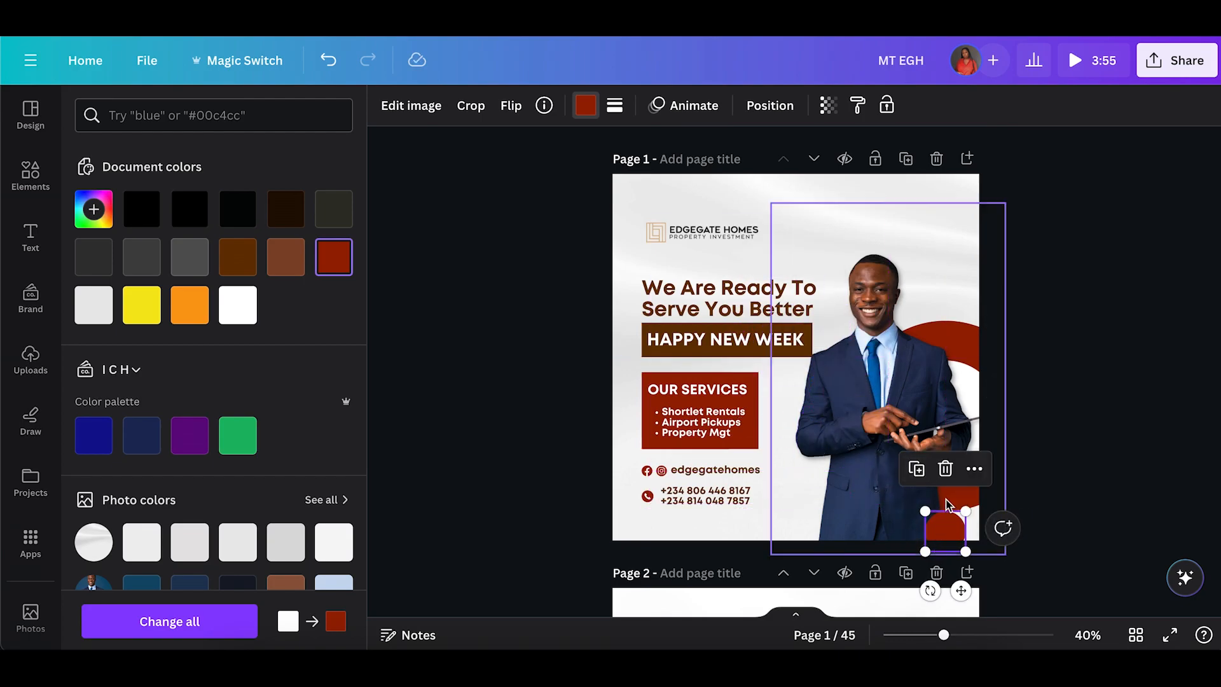
click(245, 260)
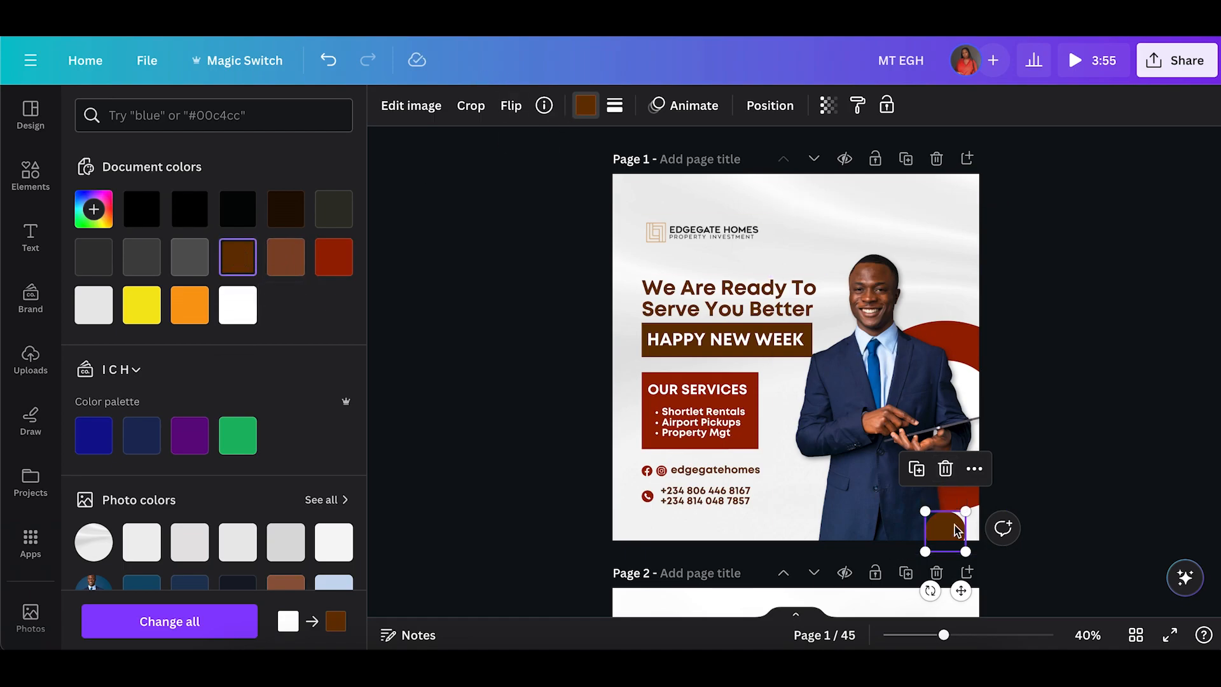
drag(958, 530, 958, 510)
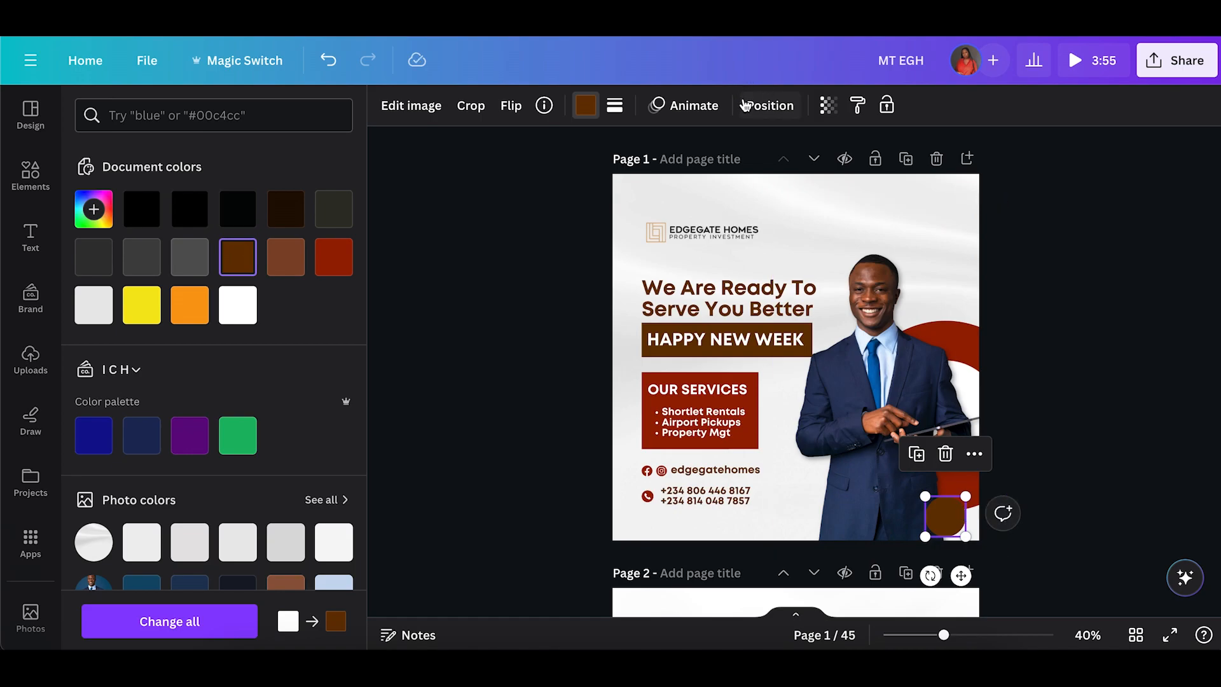
Send the small brown circle to the back.
click(744, 104)
click(265, 181)
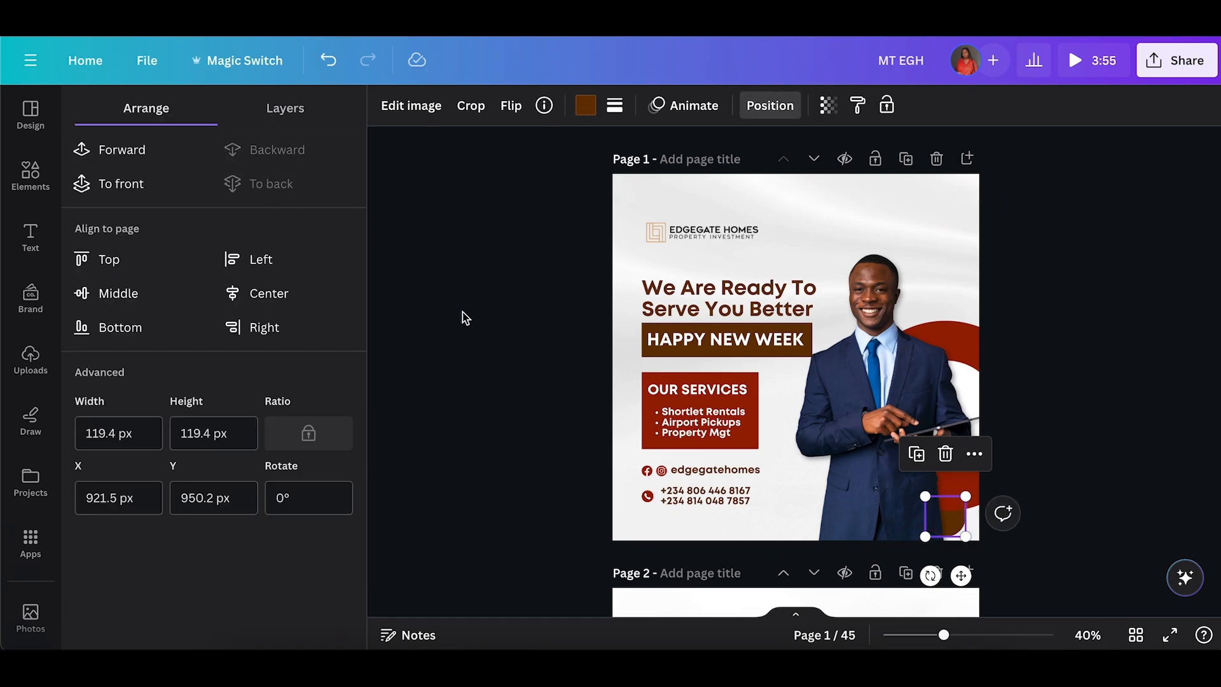
click(463, 311)
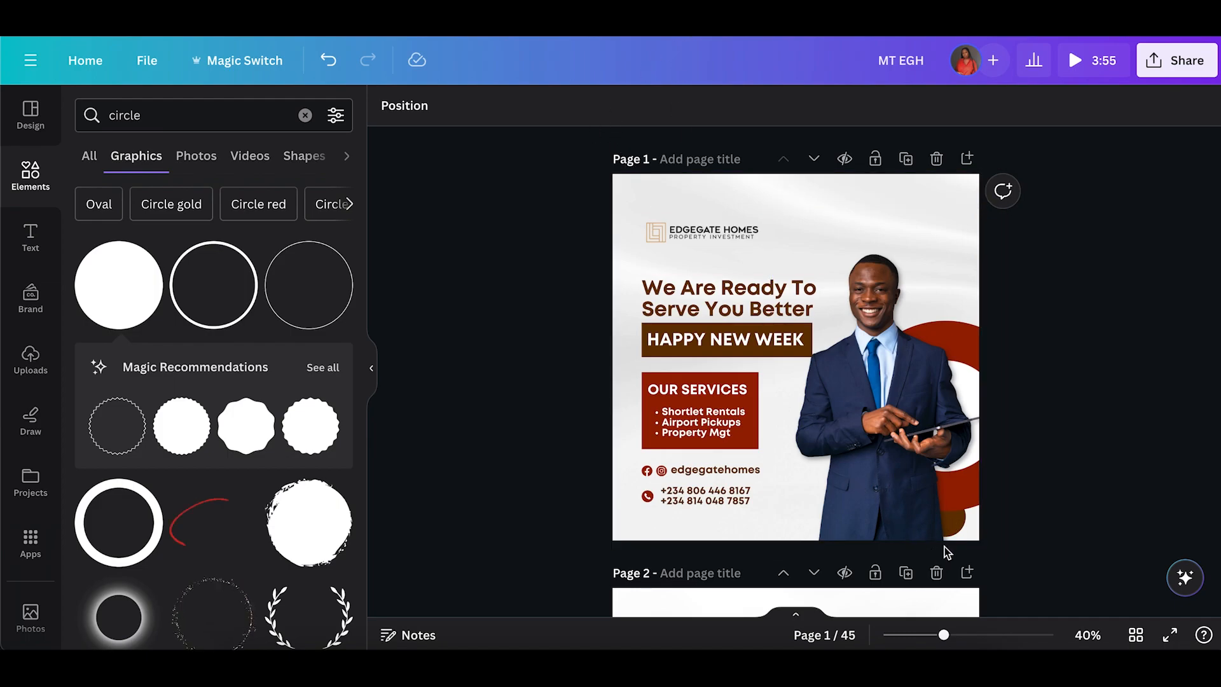
Select the small brown circle from the layers list and move it up beside the agent's face.
click(948, 430)
click(699, 103)
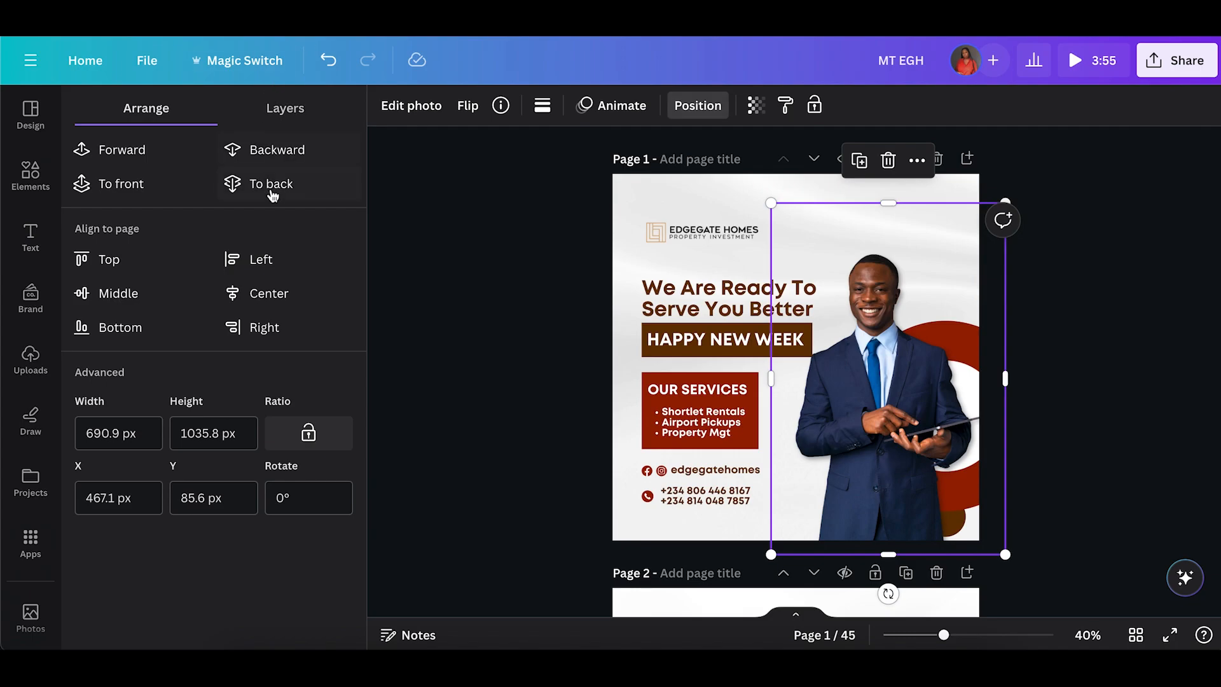
click(280, 109)
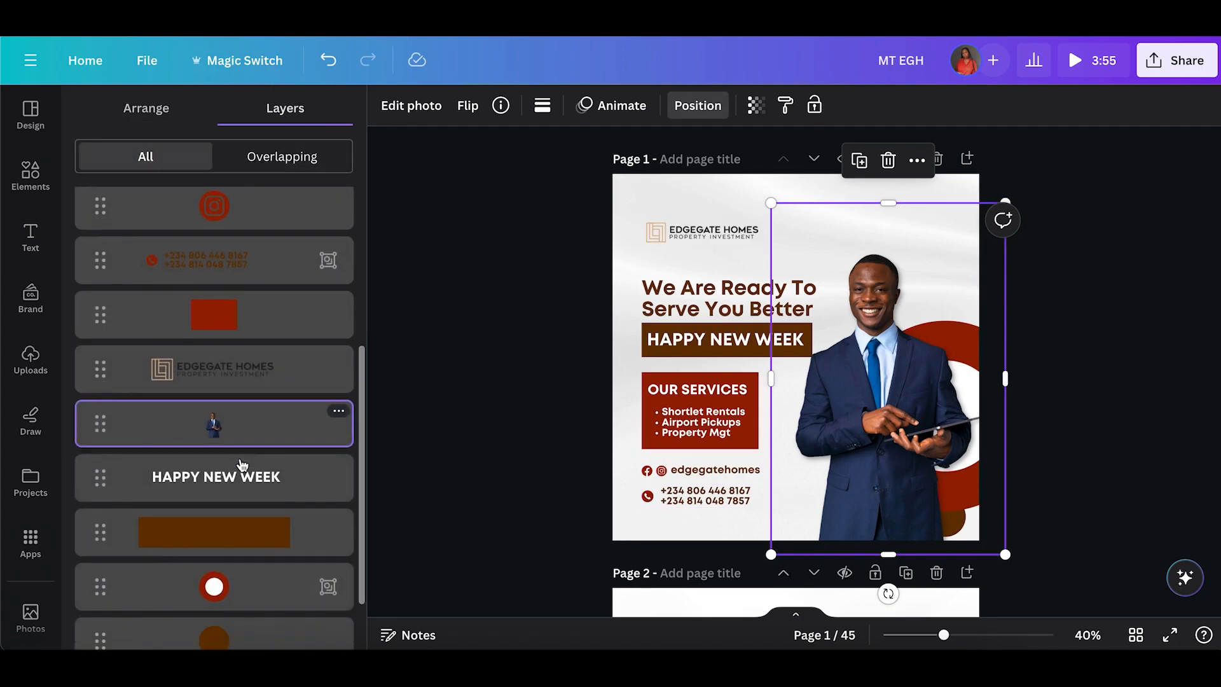
click(226, 557)
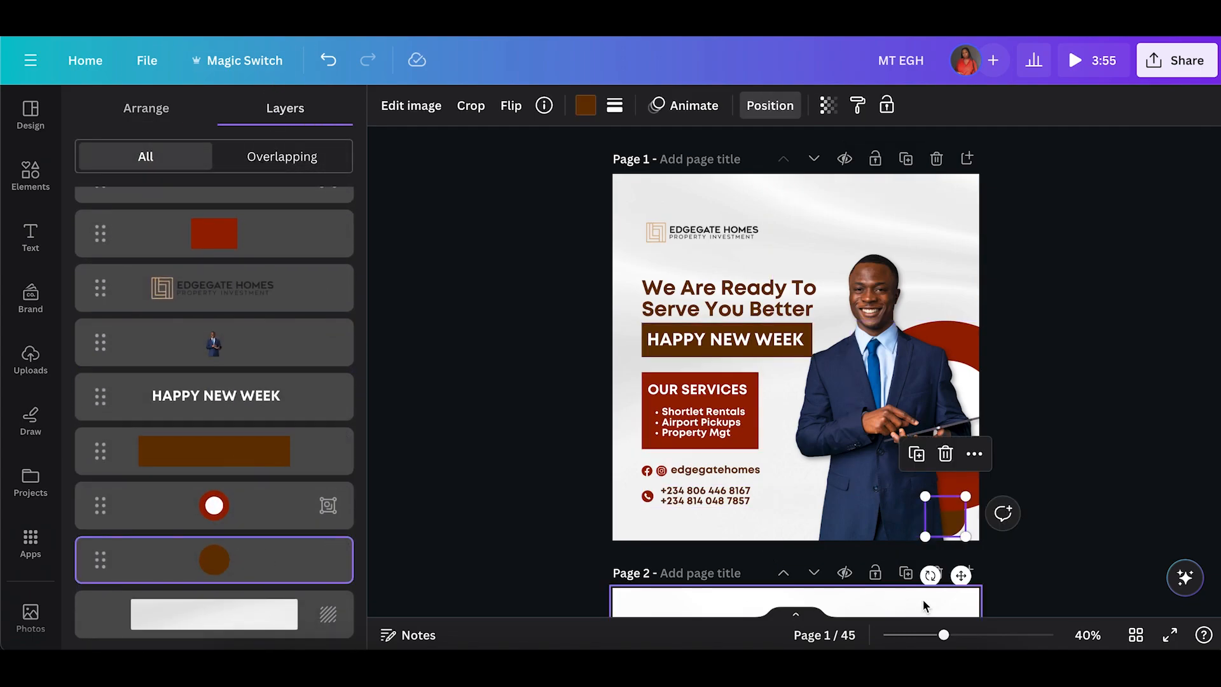
drag(947, 529, 913, 332)
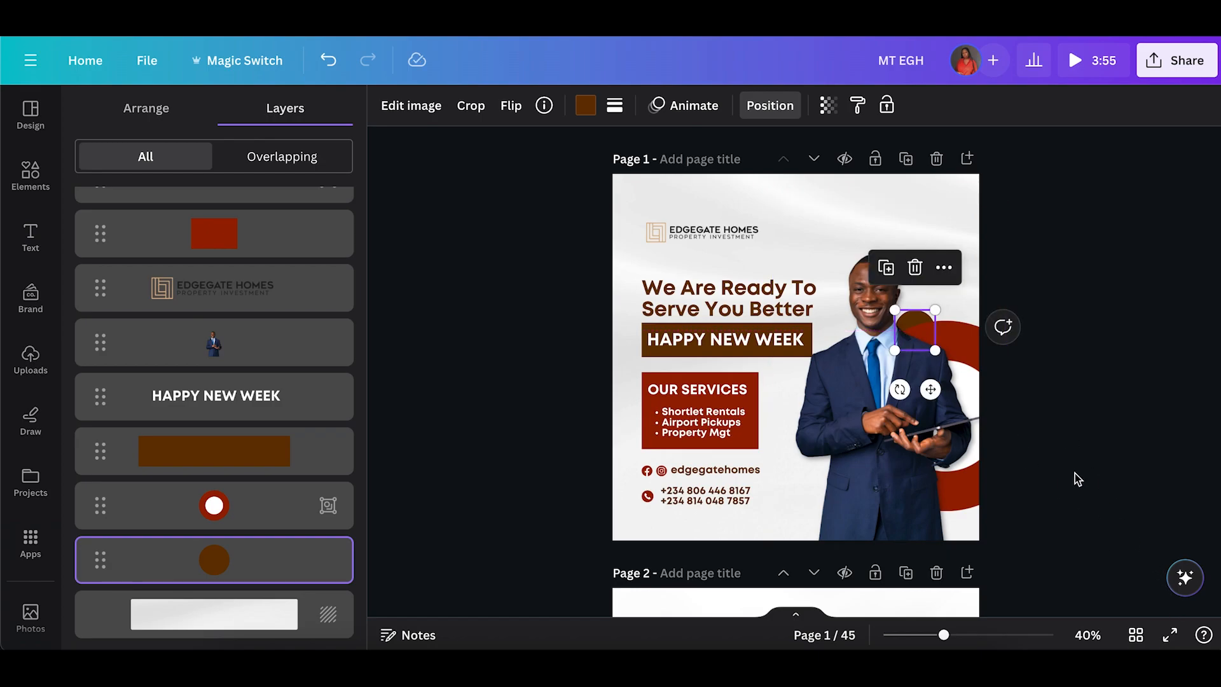
Nudge the small brown circle slightly down and left beside the agent's face.
drag(898, 355, 890, 362)
click(1211, 463)
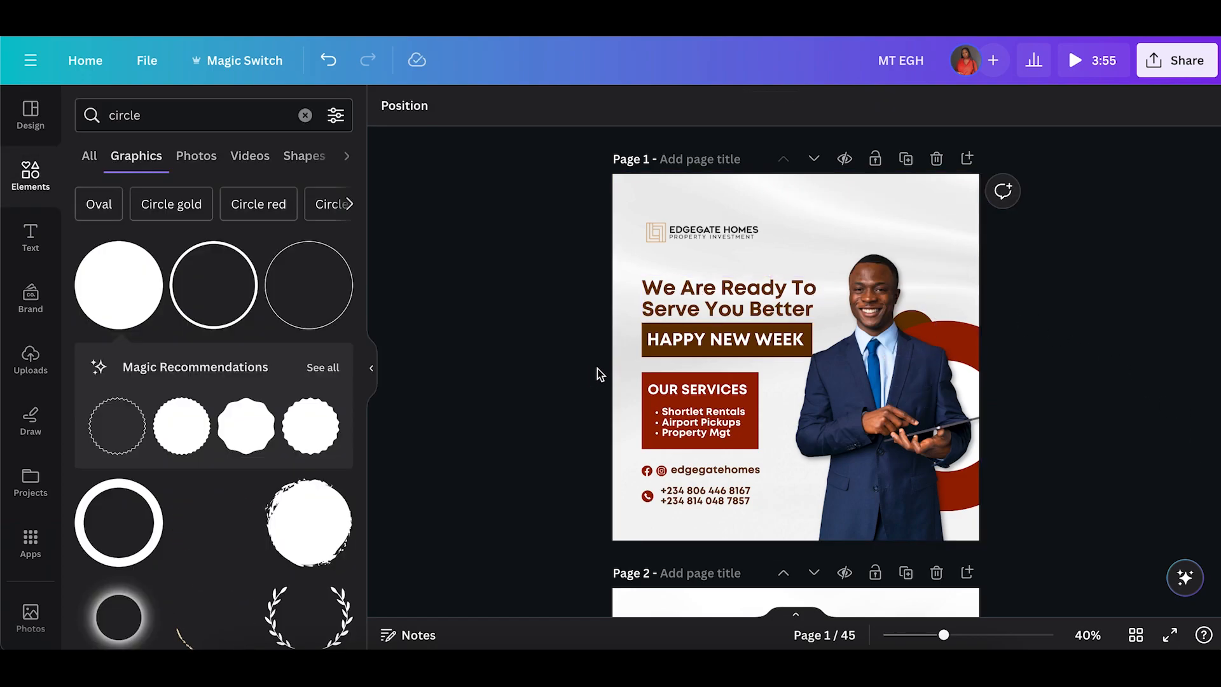
Group the headline text with the HAPPY NEW WEEK banner.
click(671, 391)
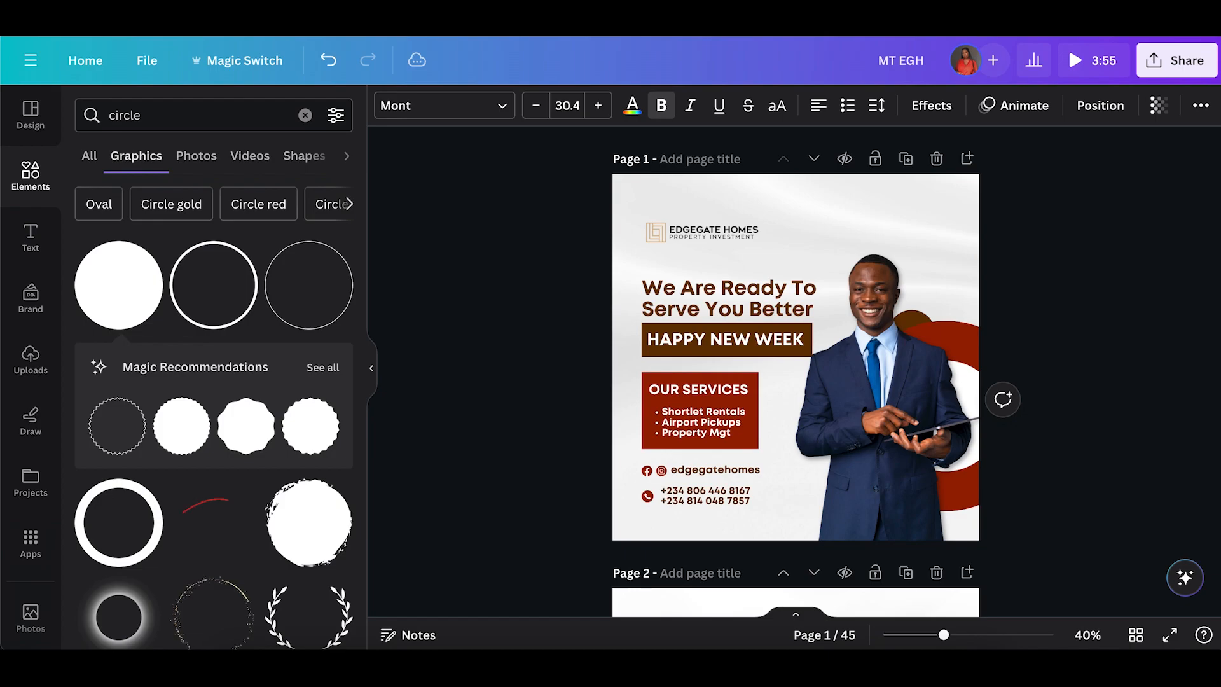
click(668, 425)
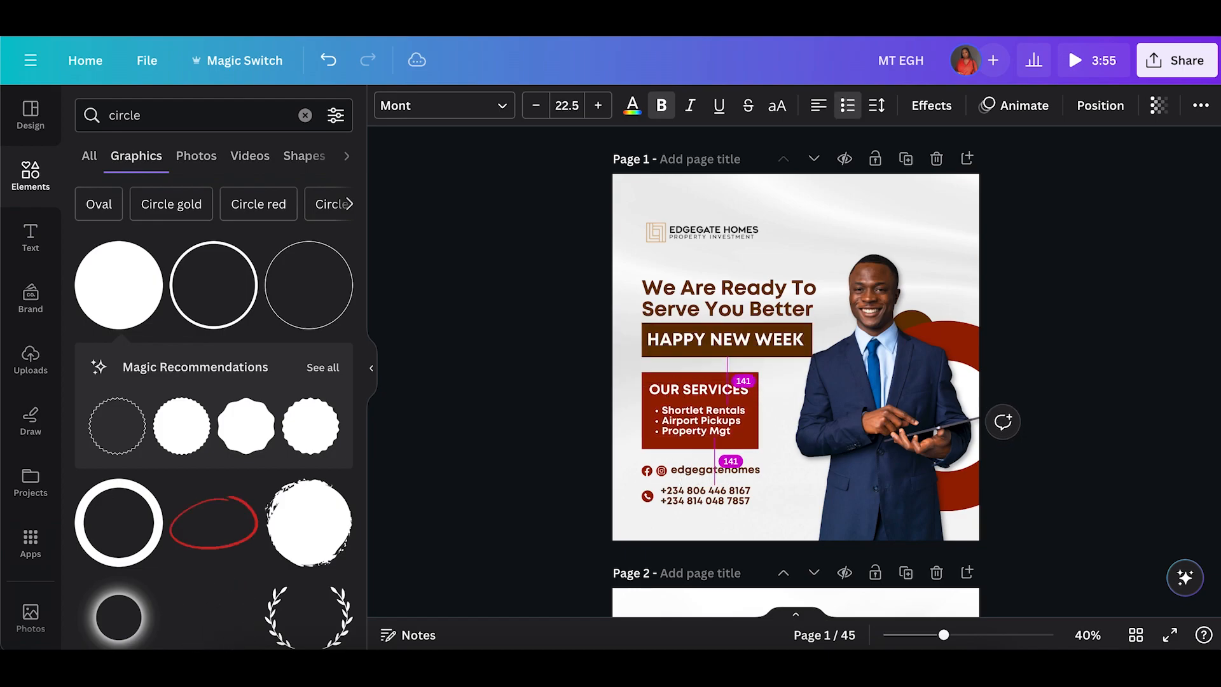
click(600, 390)
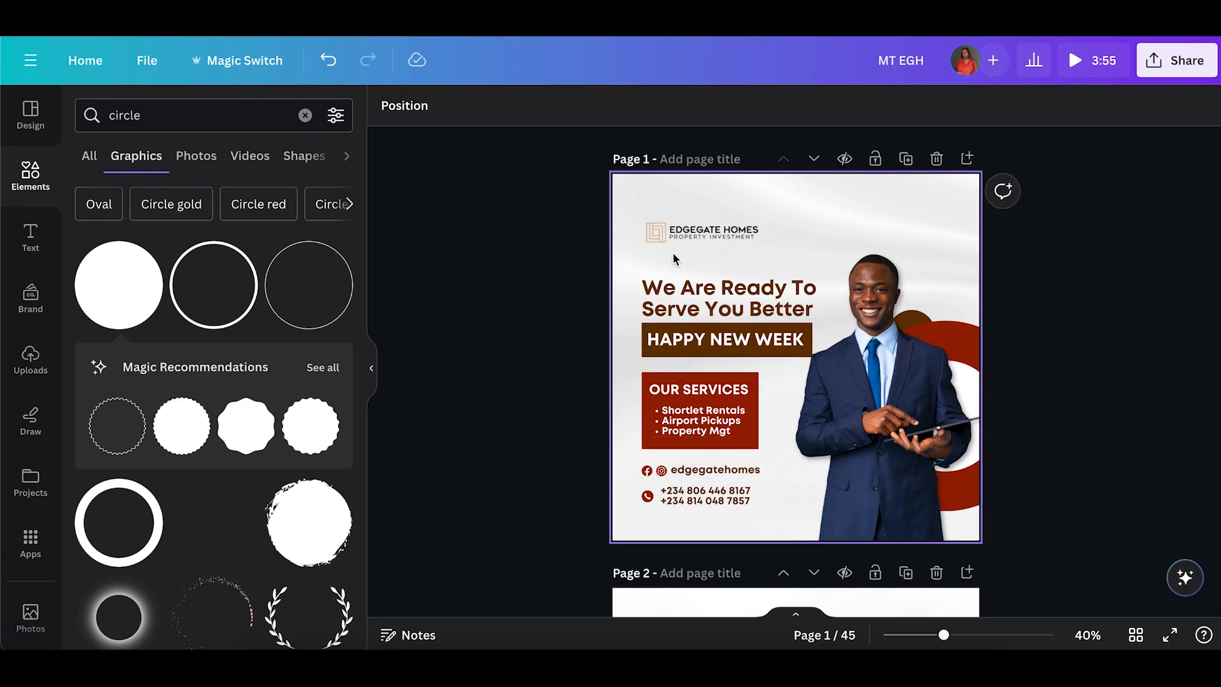
click(659, 302)
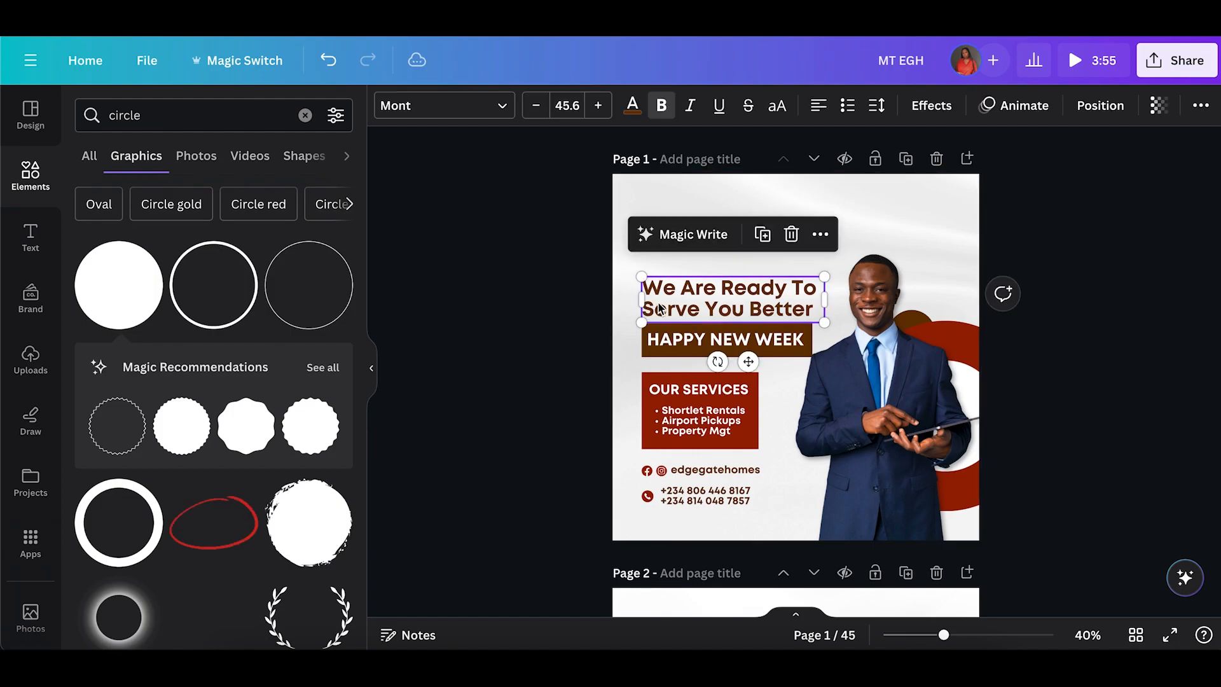
click(622, 326)
drag(636, 271, 732, 349)
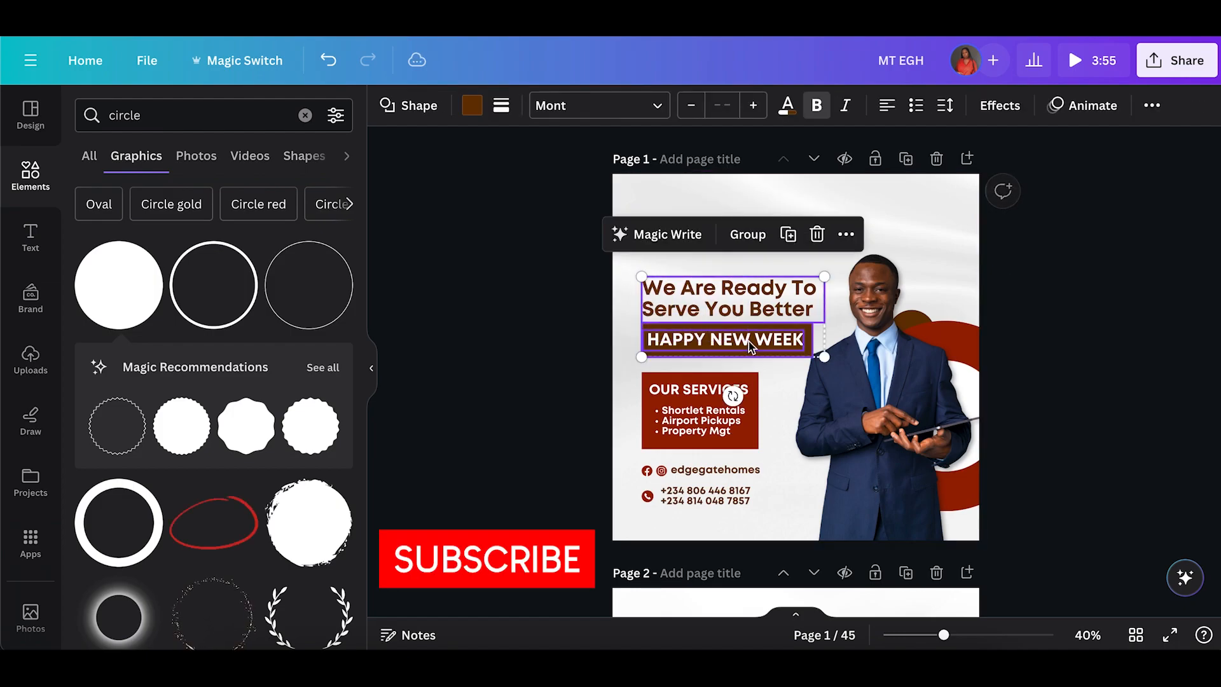
click(748, 234)
Group the services box elements together, and group the social handle and phone numbers together.
drag(607, 384, 729, 441)
click(719, 330)
drag(614, 475, 791, 514)
click(728, 423)
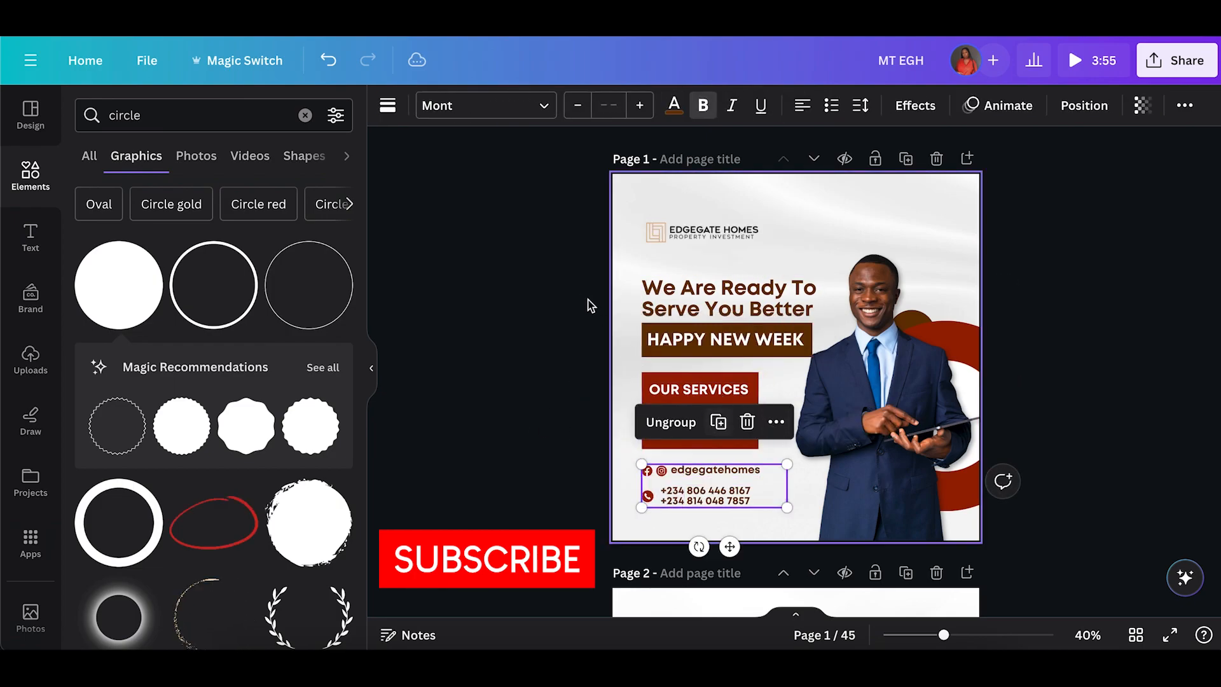
click(541, 287)
Space the logo, headline group, services box and contact details evenly in a vertical column.
drag(563, 268, 701, 515)
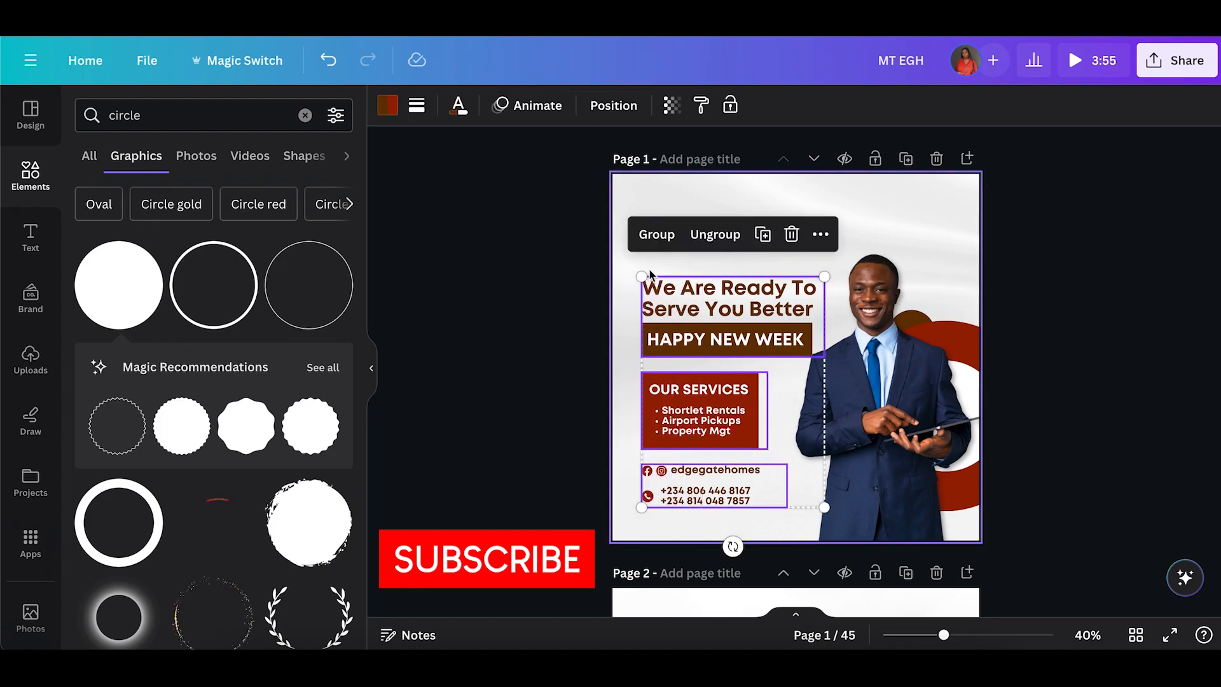
click(633, 240)
drag(615, 207, 752, 548)
click(786, 177)
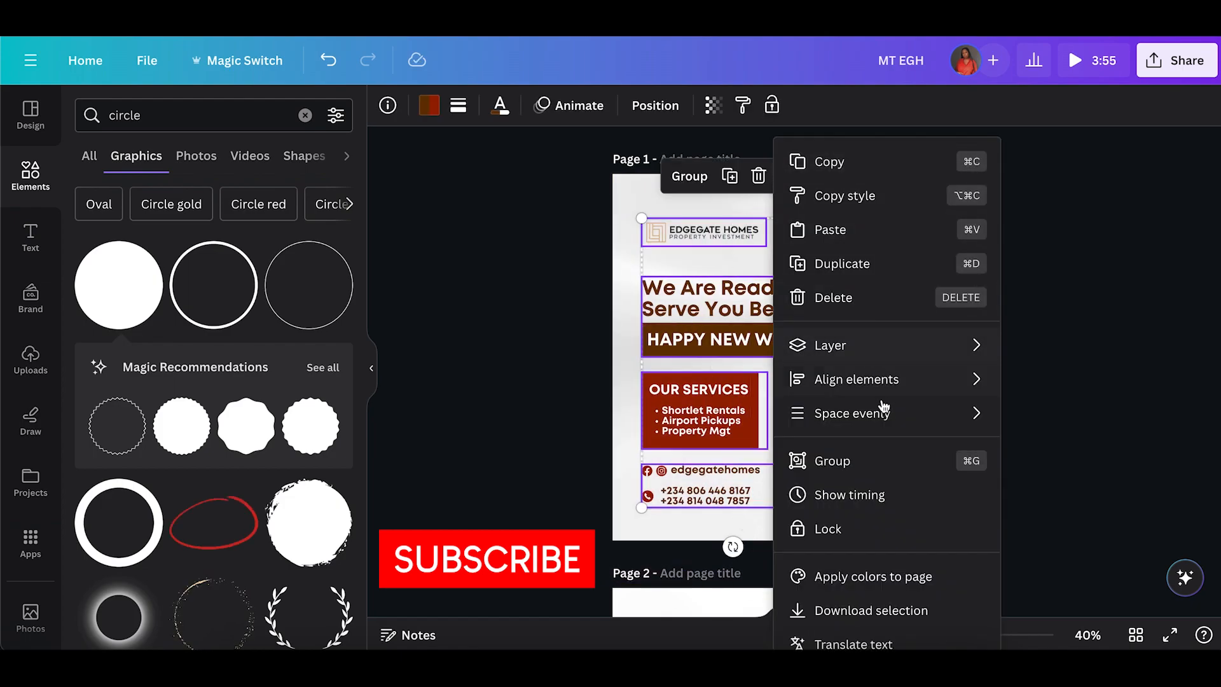
mouse_move(887, 415)
click(1017, 444)
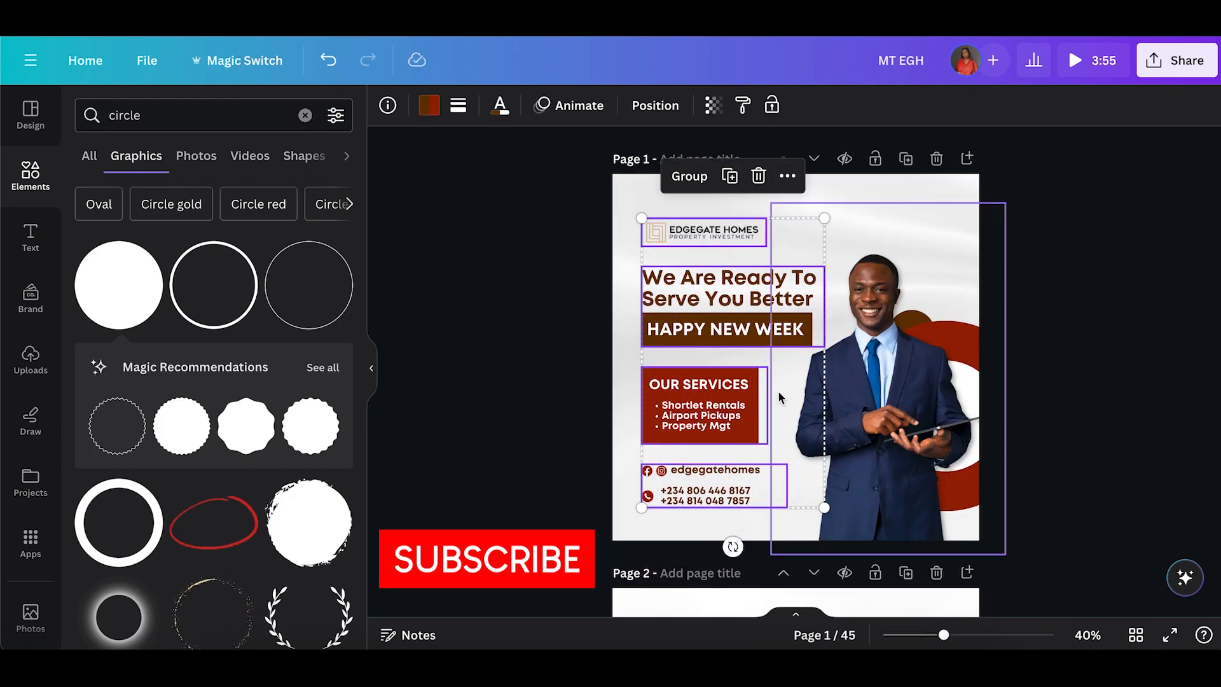
click(597, 403)
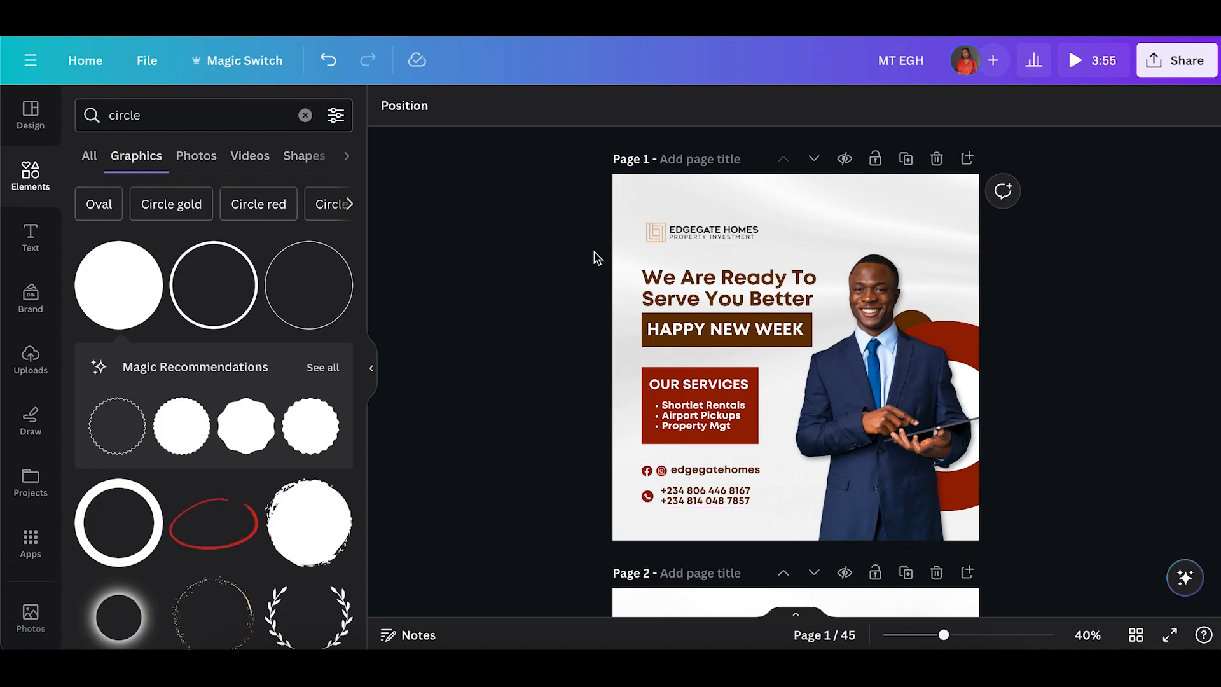
drag(626, 205, 732, 518)
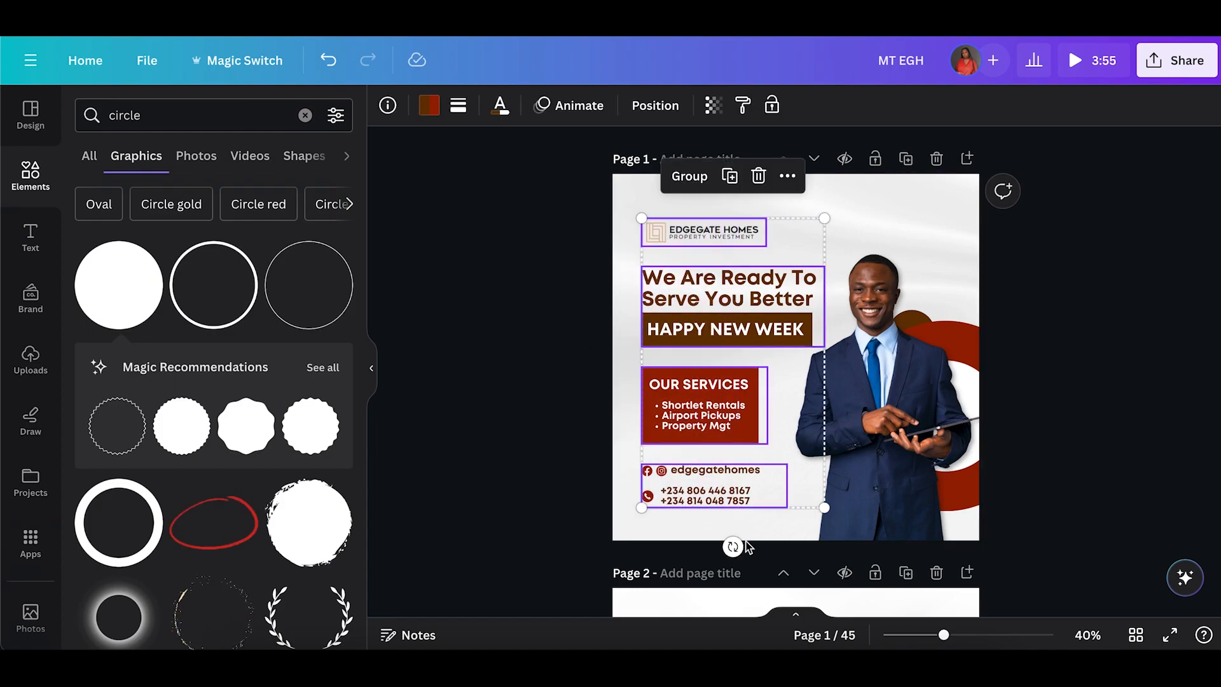
click(600, 219)
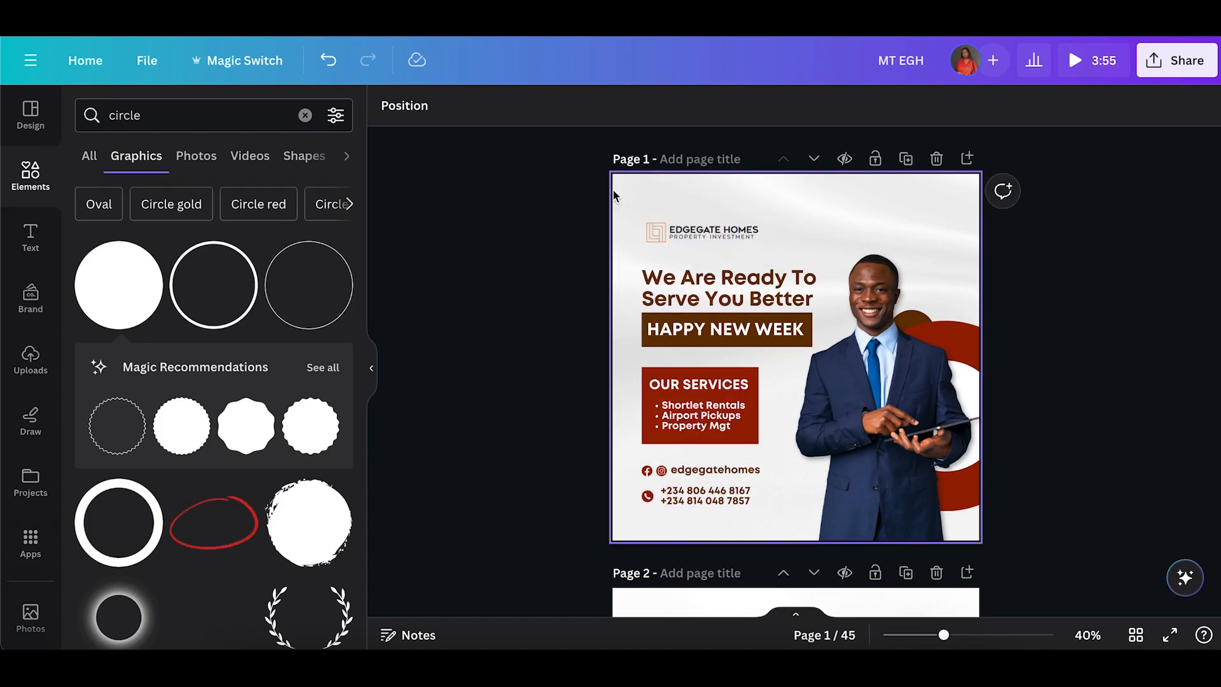
Set the background image's transparency to 70.
click(613, 190)
click(824, 108)
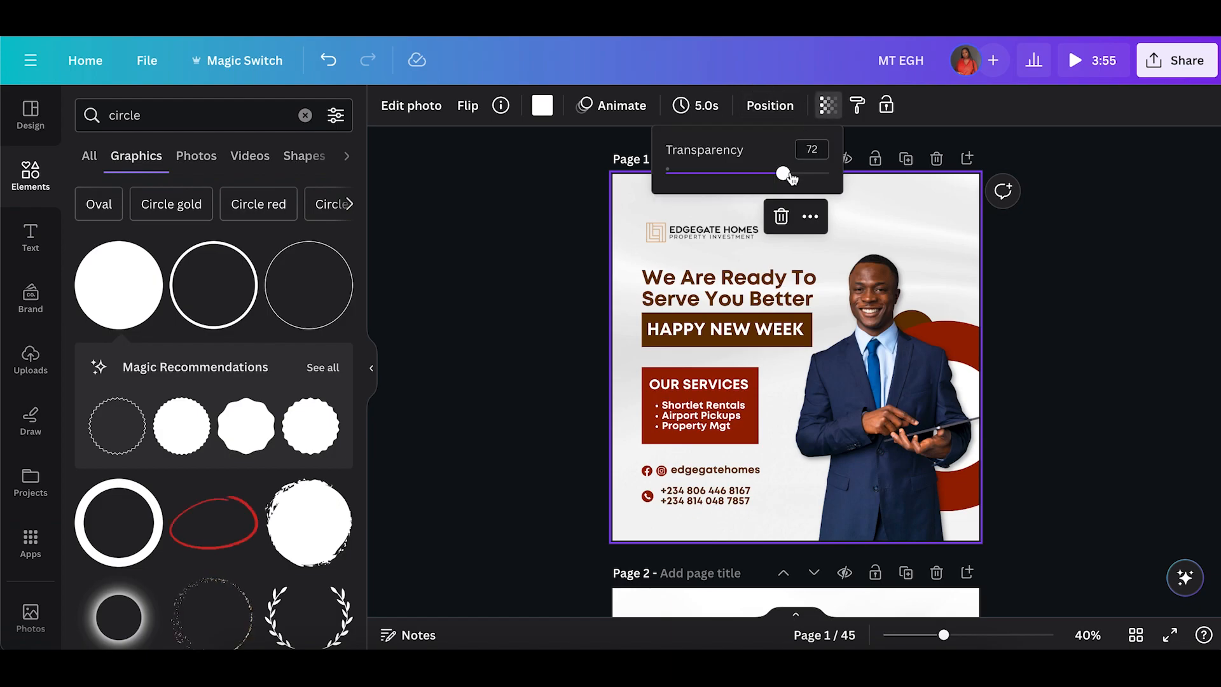
mouse_move(783, 175)
mouse_down()
mouse_move(755, 171)
mouse_move(828, 171)
mouse_move(804, 173)
mouse_up()
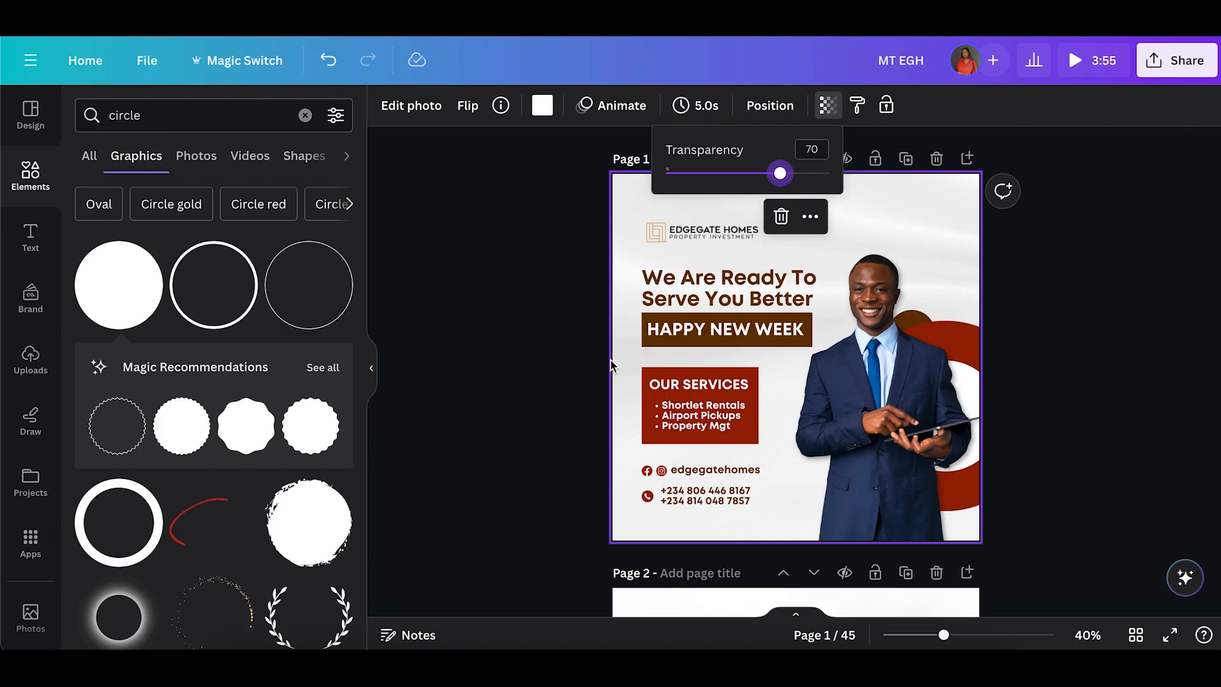
Detach the background photo from the page, then set it as the page background again.
right_click(576, 362)
click(518, 289)
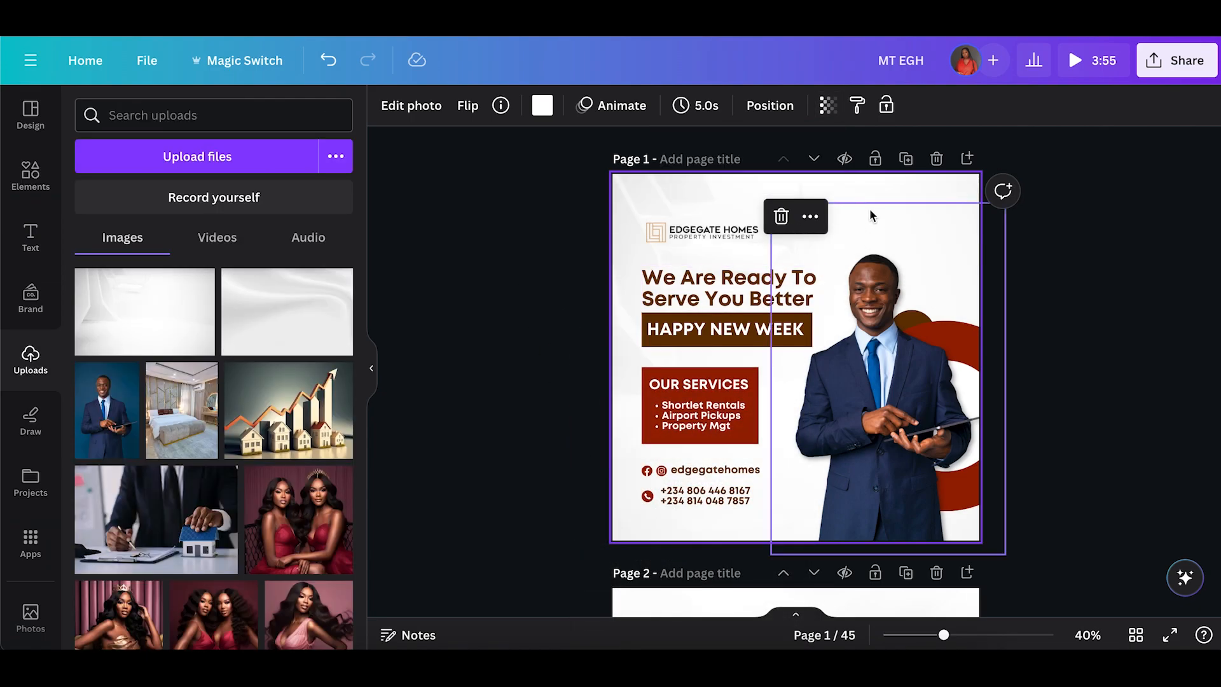
right_click(742, 203)
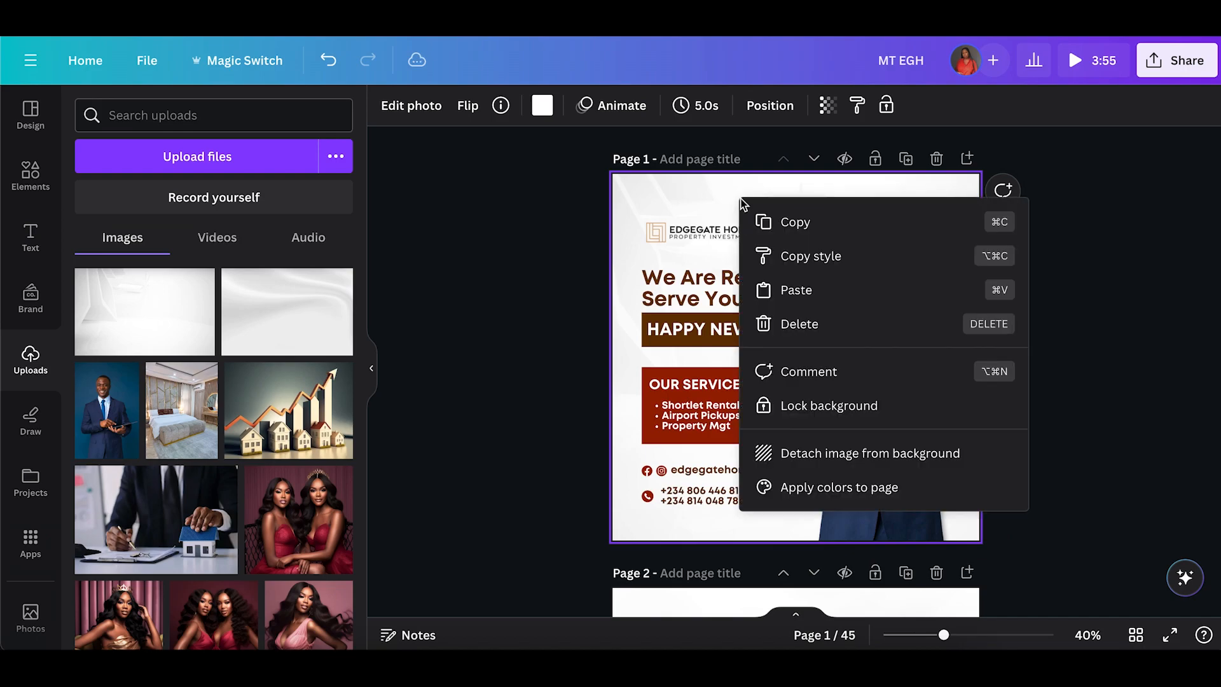
click(809, 464)
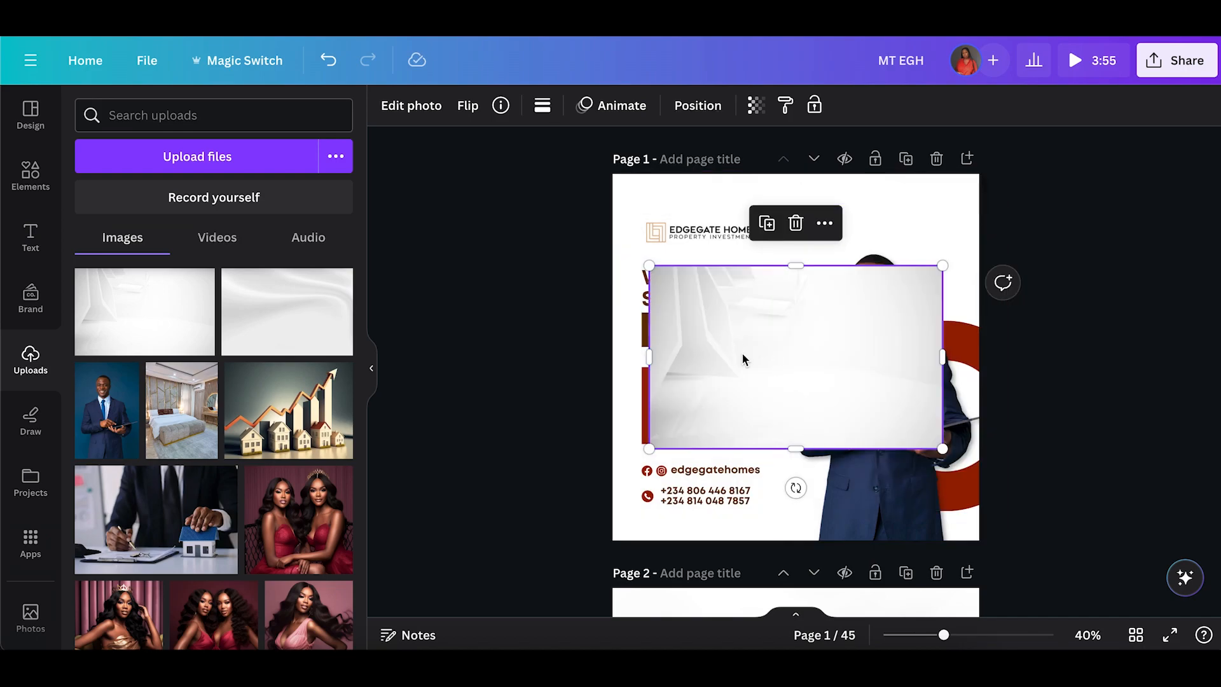
click(546, 361)
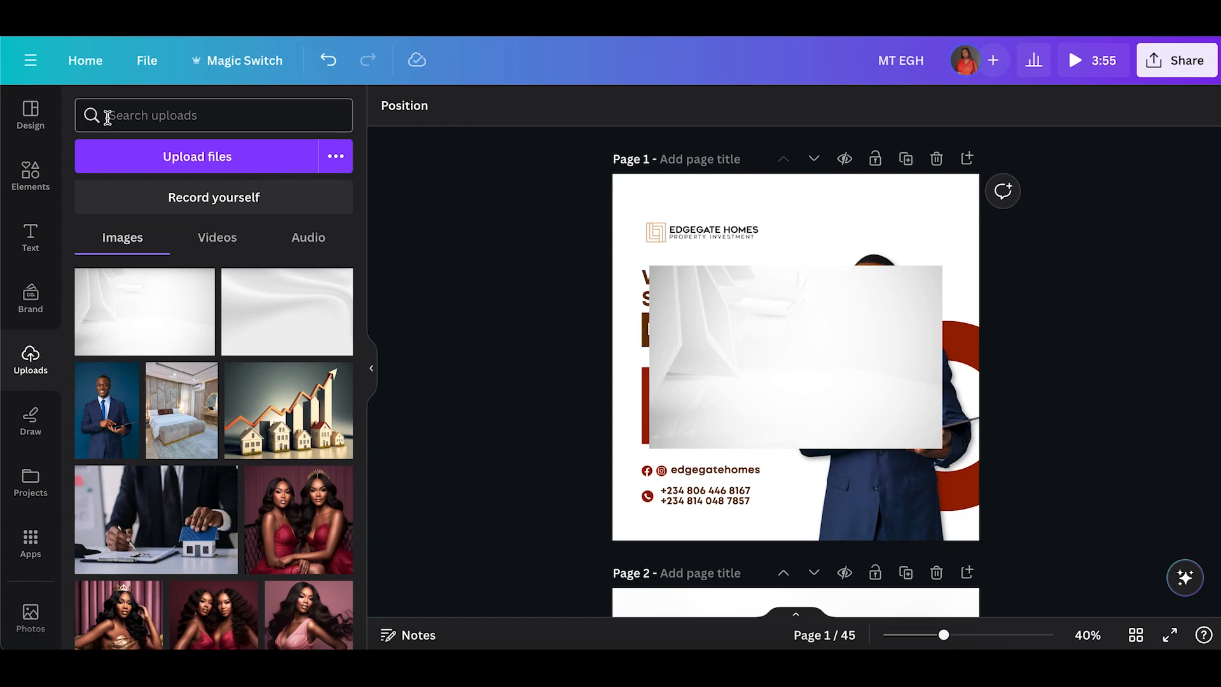
click(48, 188)
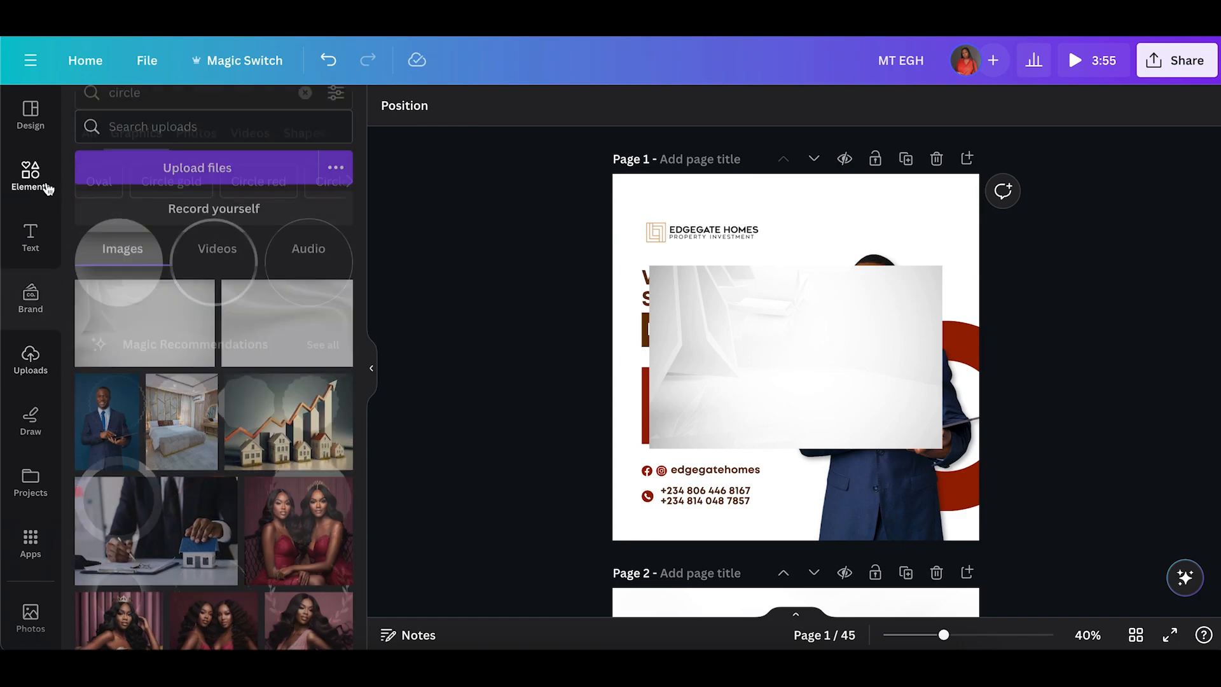
click(765, 365)
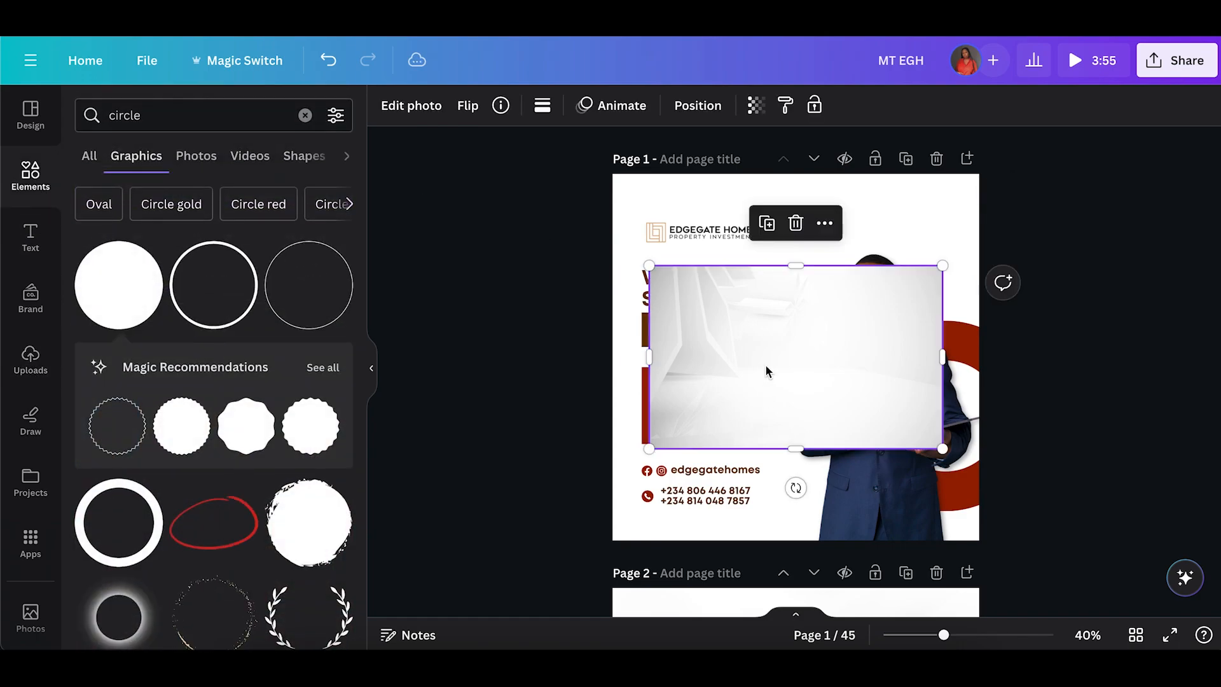
right_click(744, 337)
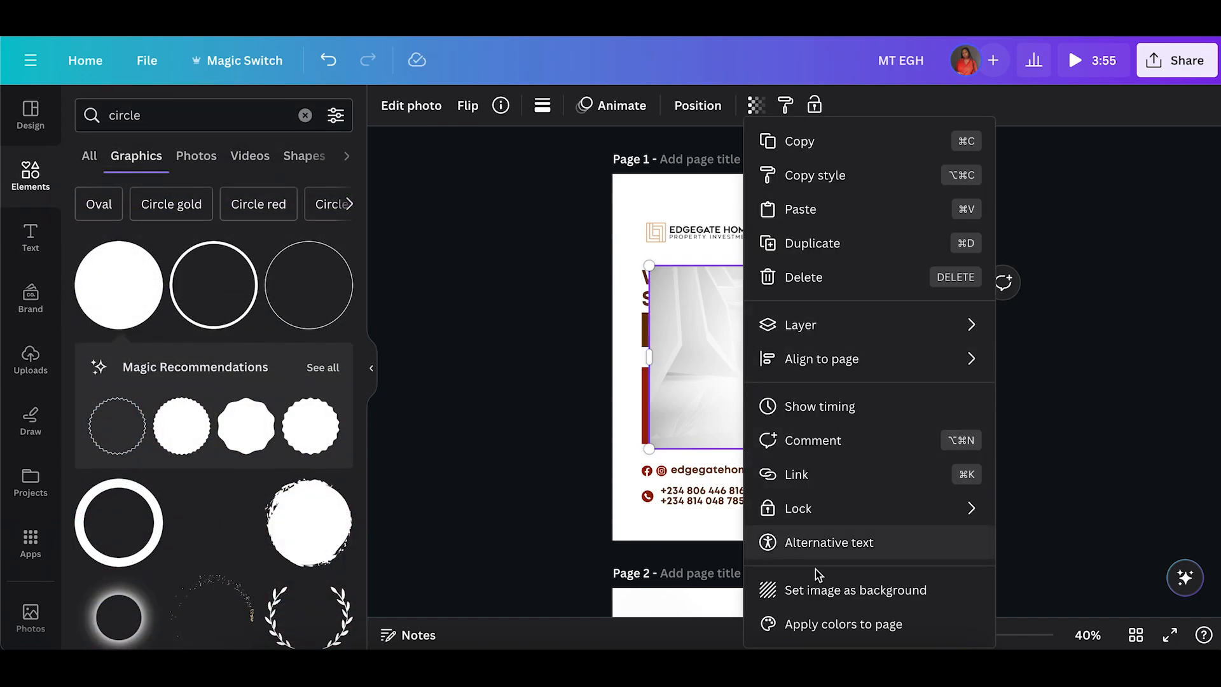
click(789, 585)
Lower the background image's transparency again.
click(727, 195)
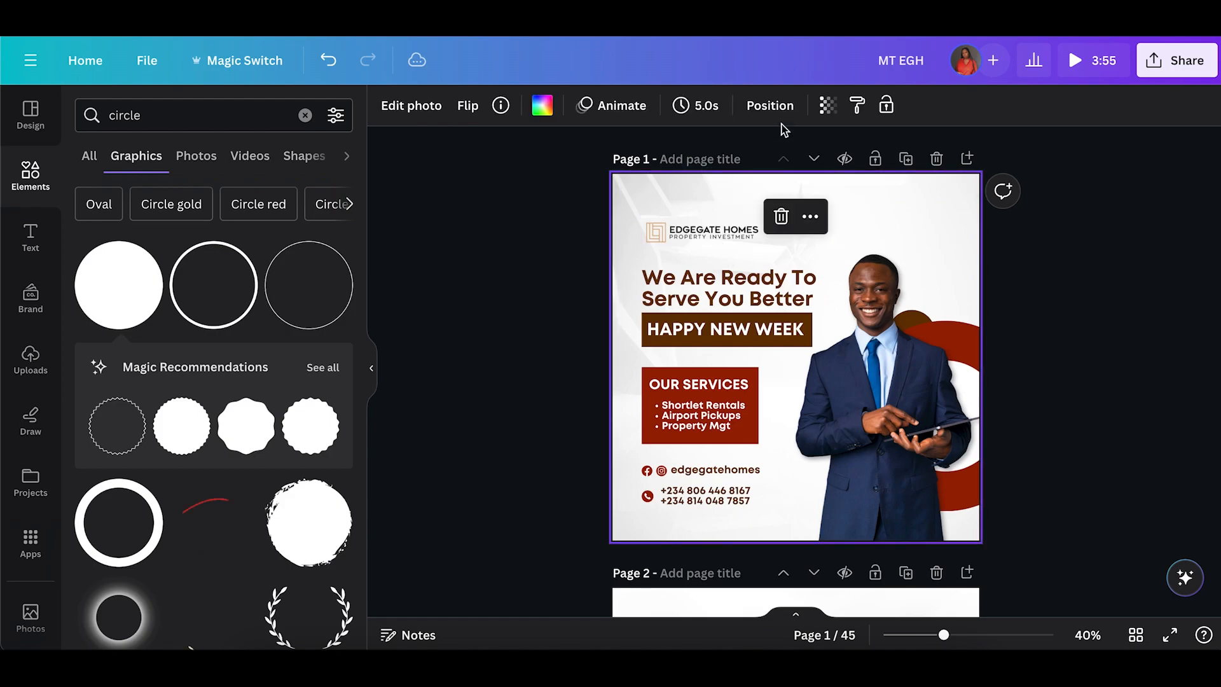
click(828, 105)
mouse_move(783, 175)
mouse_down()
mouse_move(833, 176)
mouse_move(768, 191)
mouse_up()
Delete the brown rectangle behind the HAPPY NEW WEEK text.
click(560, 324)
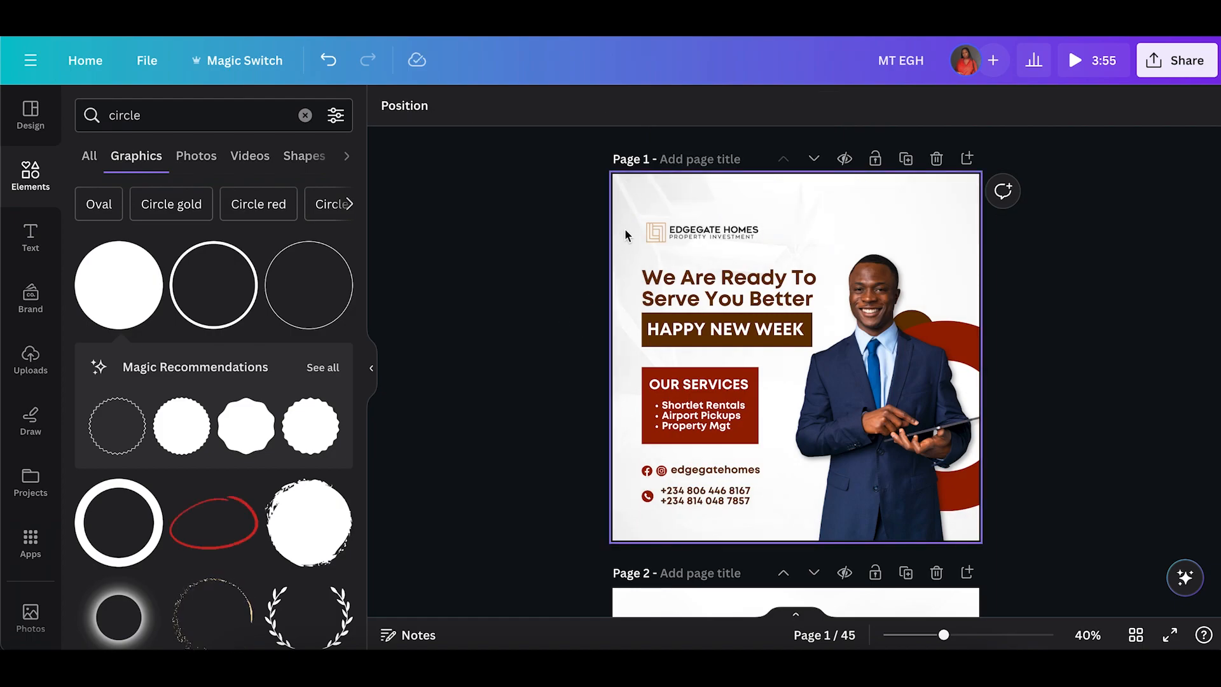
click(666, 346)
click(761, 280)
click(553, 337)
click(650, 340)
key(Delete)
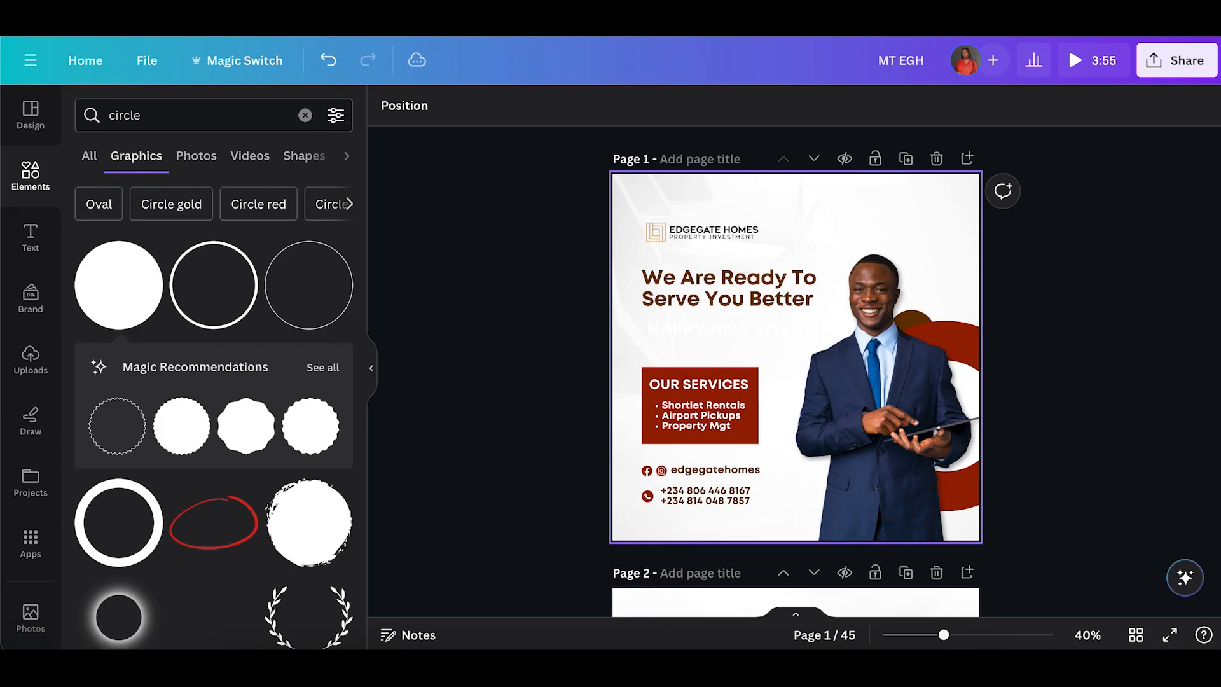
Recolor the HAPPY NEW WEEK text to the document's dark brown.
click(655, 329)
click(638, 109)
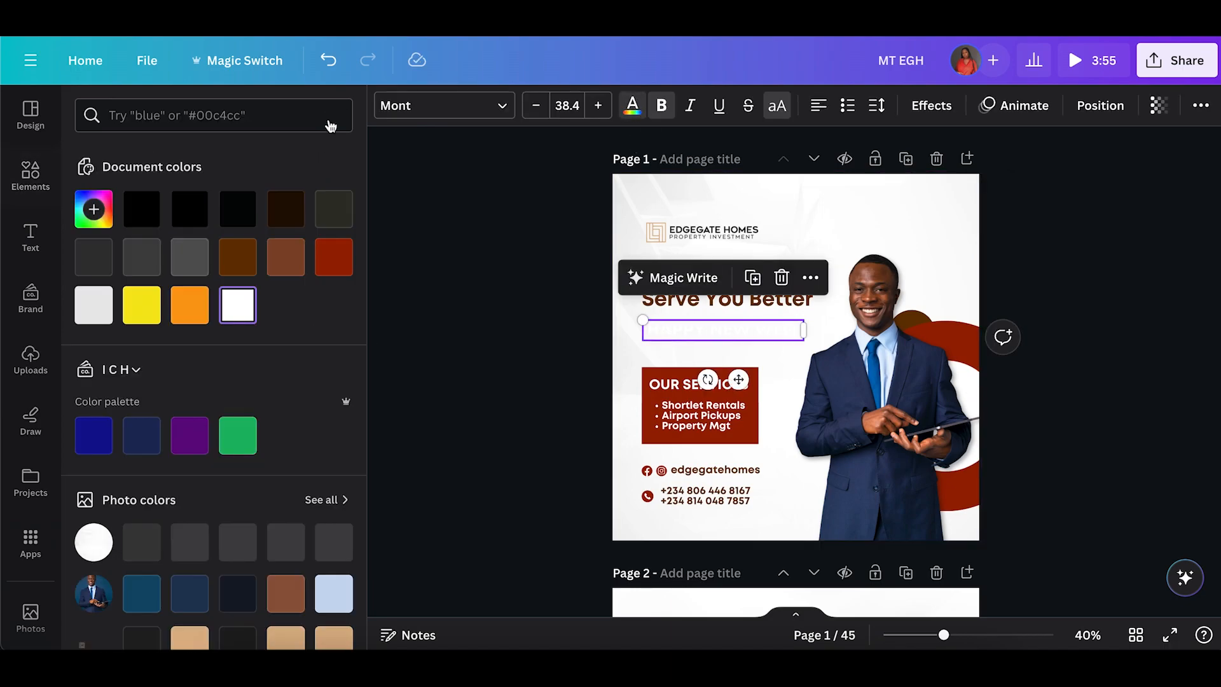
click(237, 254)
click(474, 338)
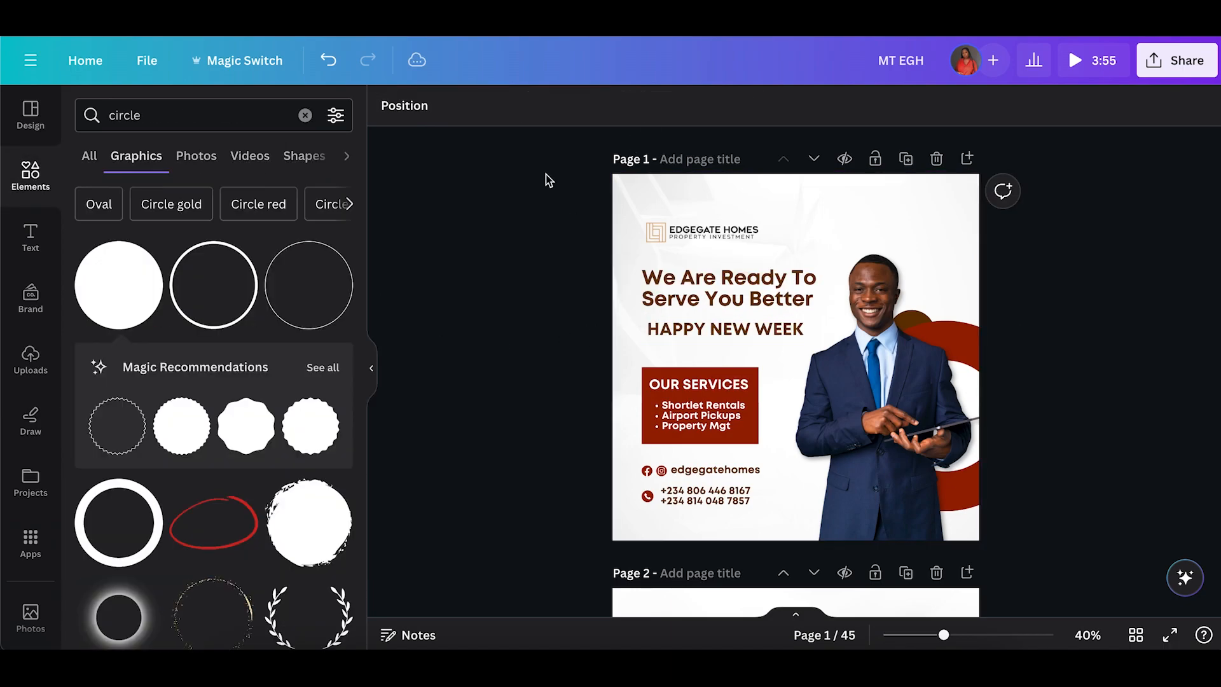
Browse the Handwriting fonts and apply Brittany to the HAPPY NEW WEEK text.
click(724, 329)
click(476, 113)
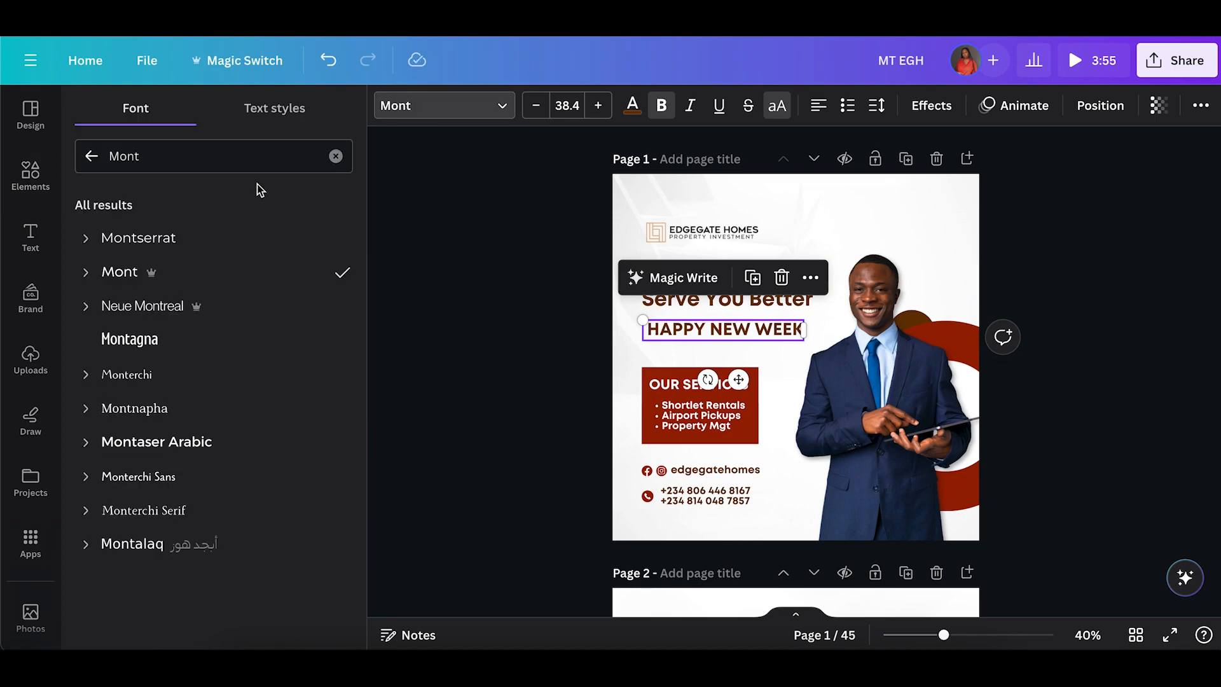
click(336, 157)
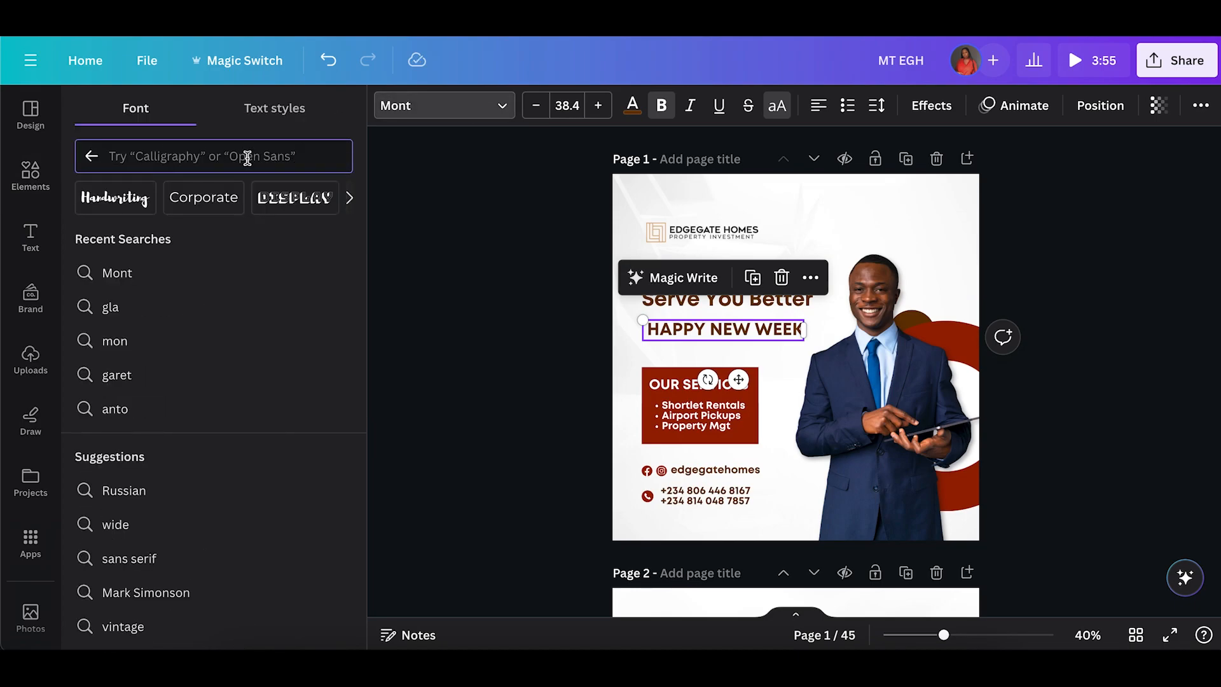
click(131, 203)
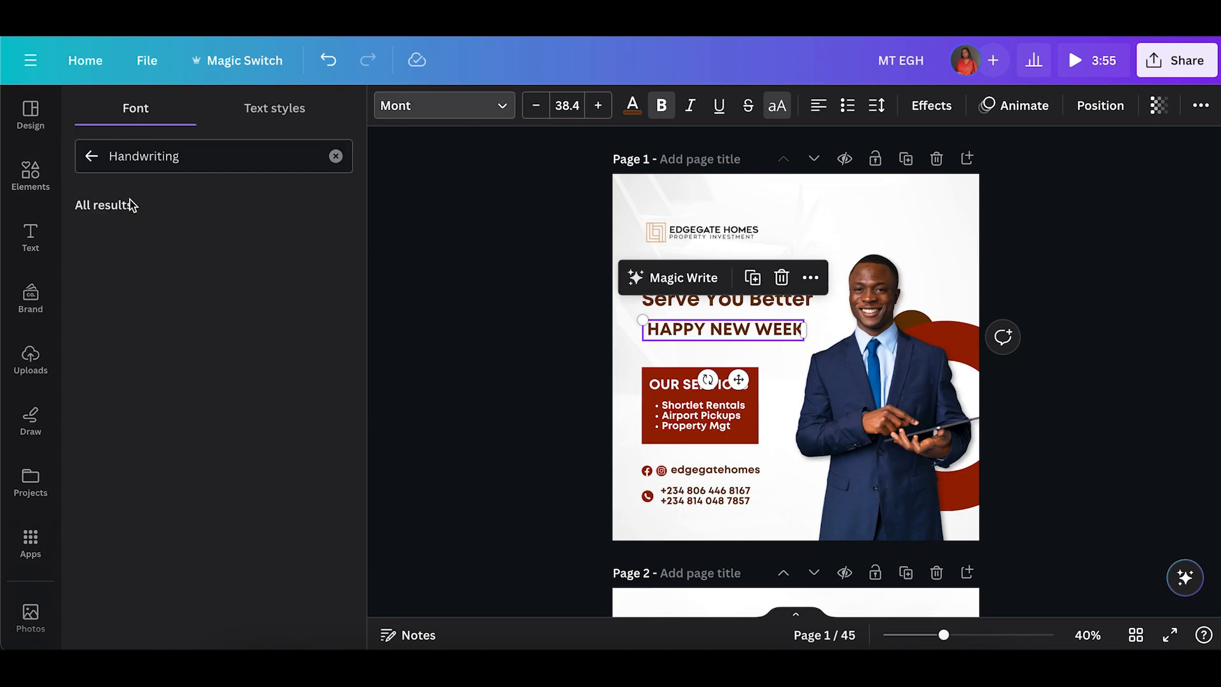
scroll(150, 372, down, 2)
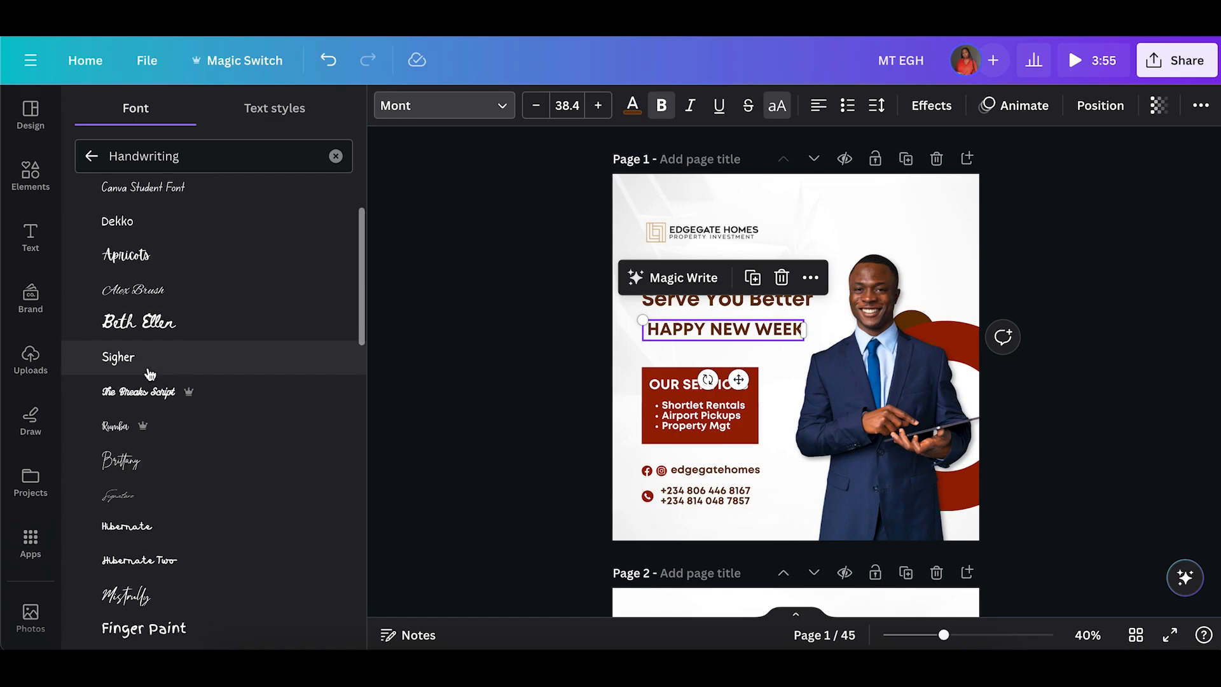
scroll(150, 366, down, 2)
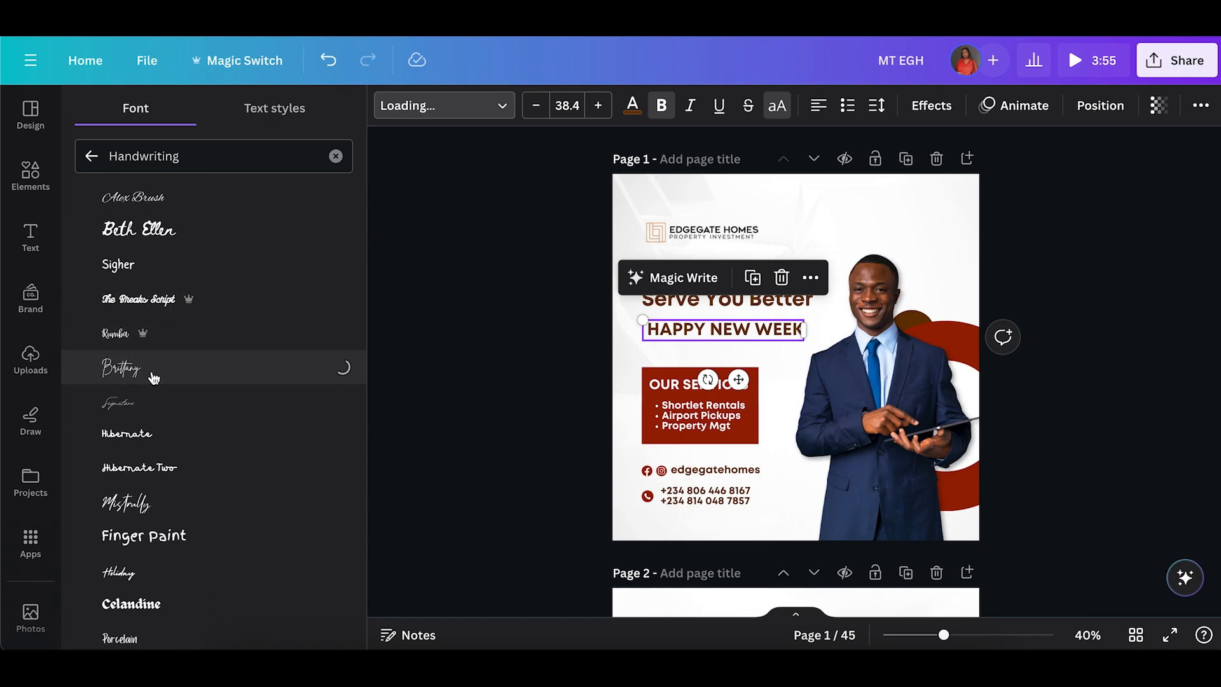
scroll(233, 479, down, 3)
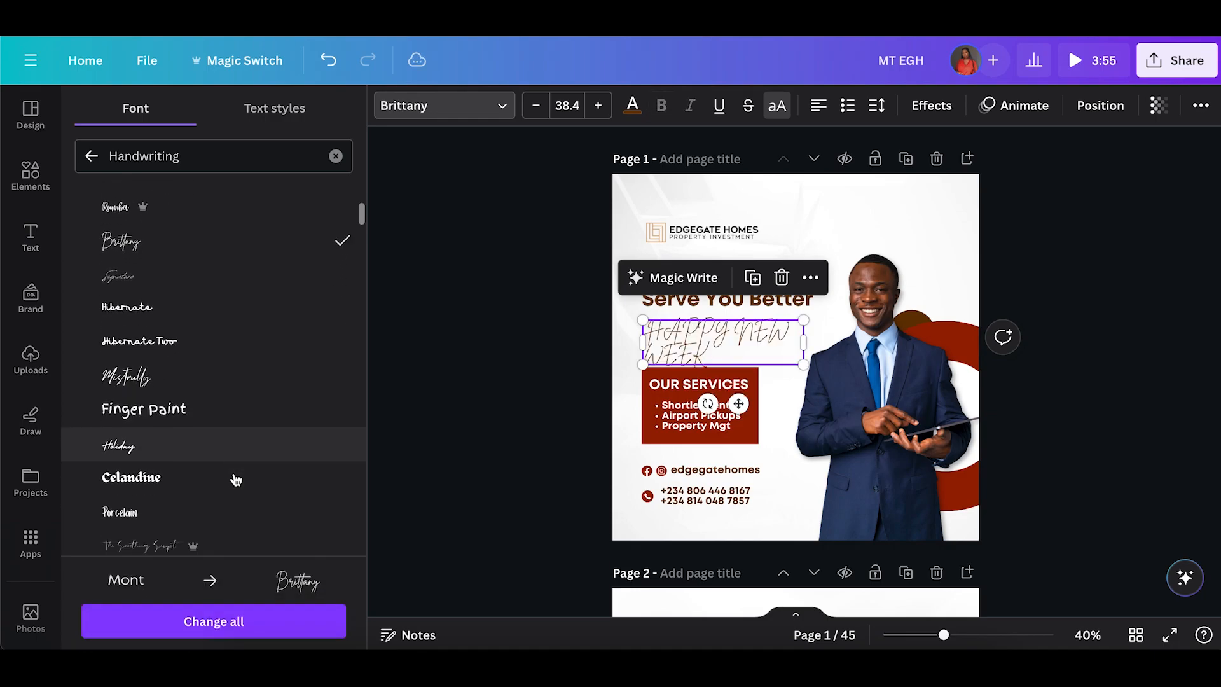
scroll(235, 480, down, 1)
Switch the banner text to sentence case and set its font to Amsterdam One.
click(776, 107)
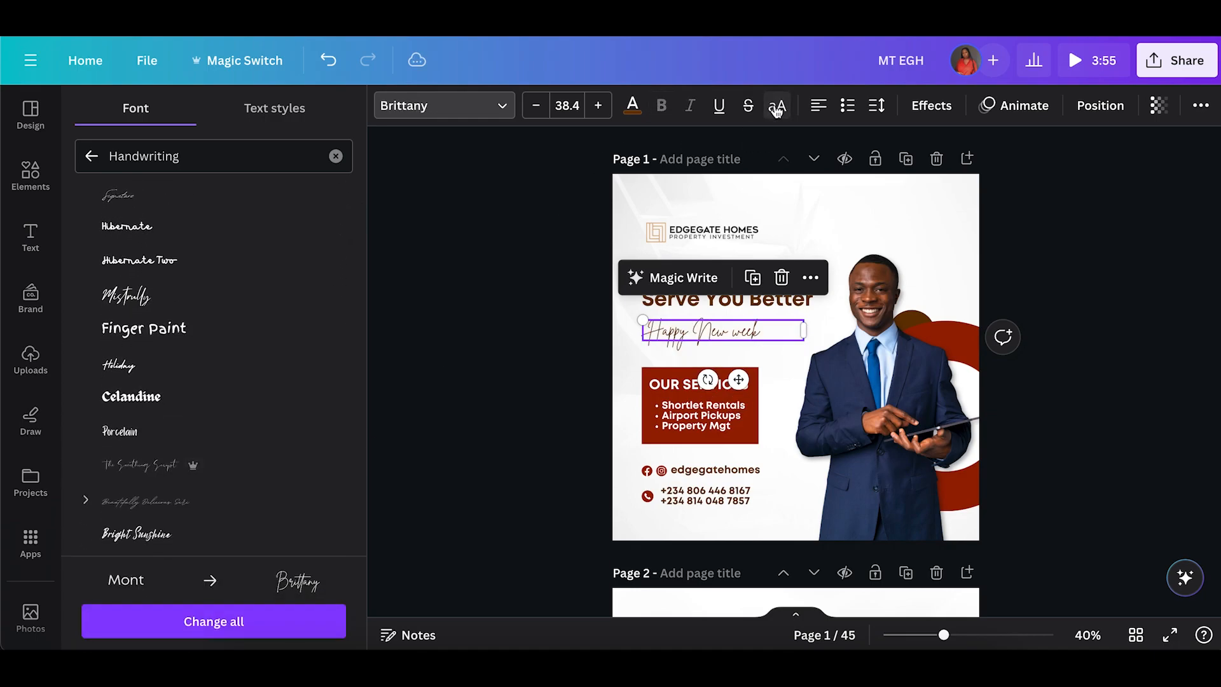
scroll(216, 502, down, 4)
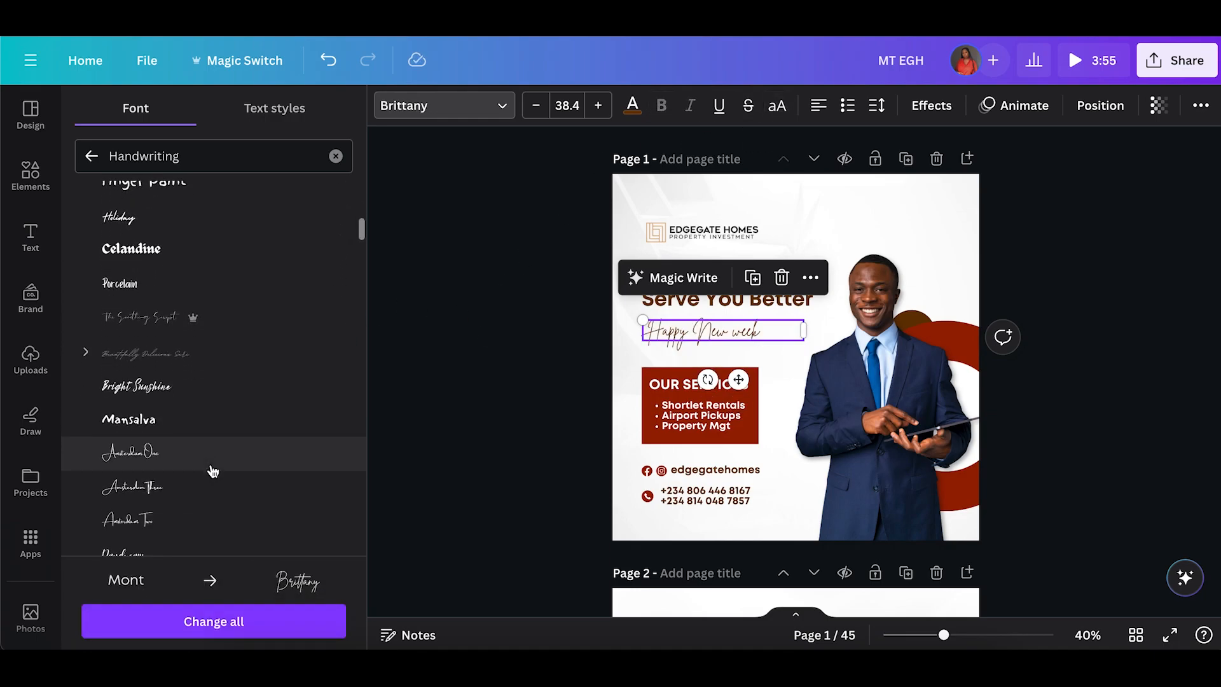
click(192, 375)
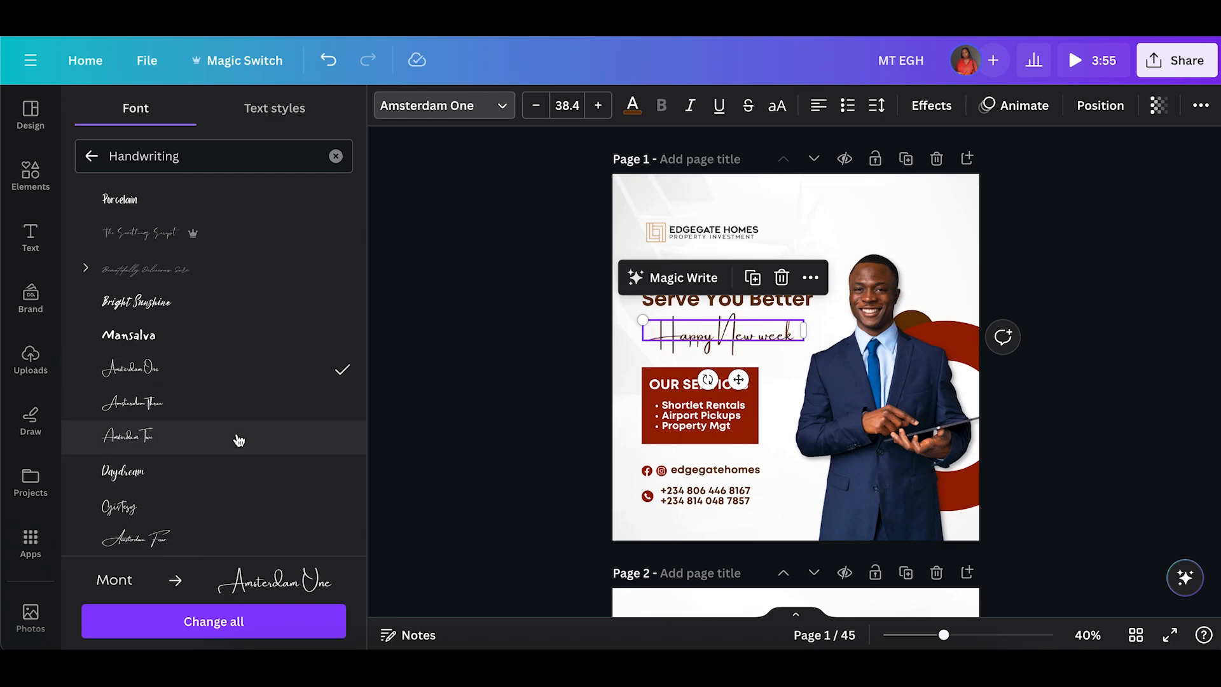
Try out several Handwriting fonts, including Amsterdam Four, Pinyon Script and Brittany, on the banner text.
scroll(234, 465, down, 1)
click(229, 488)
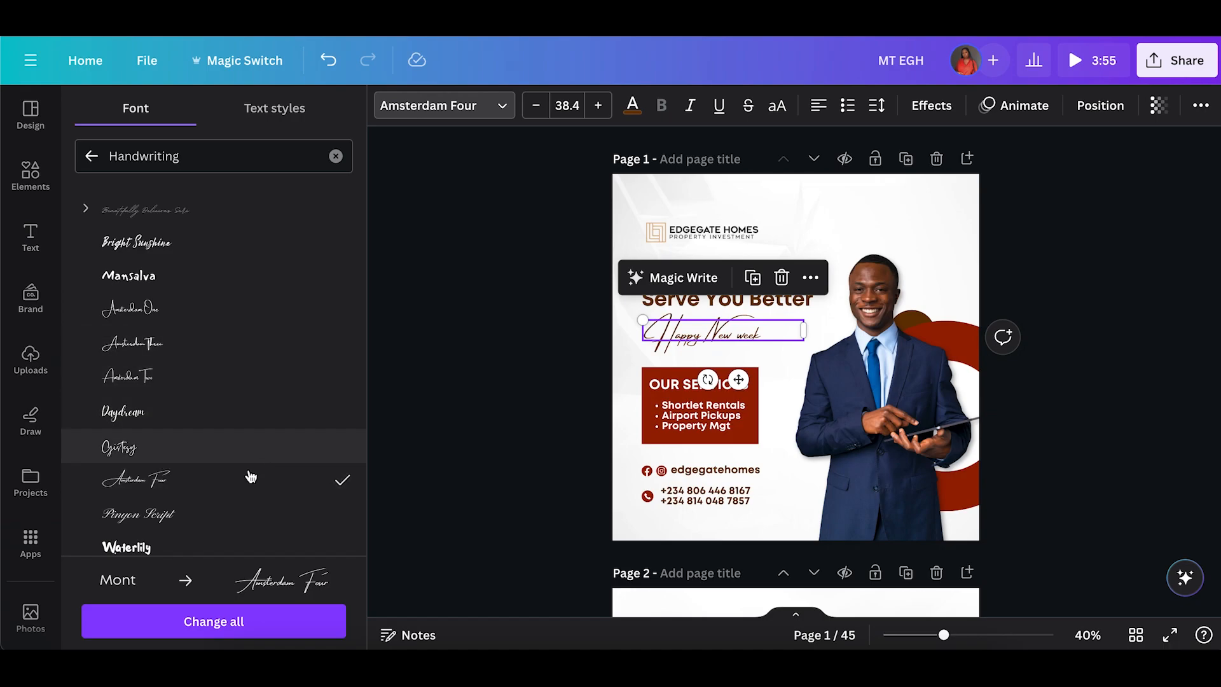
click(245, 509)
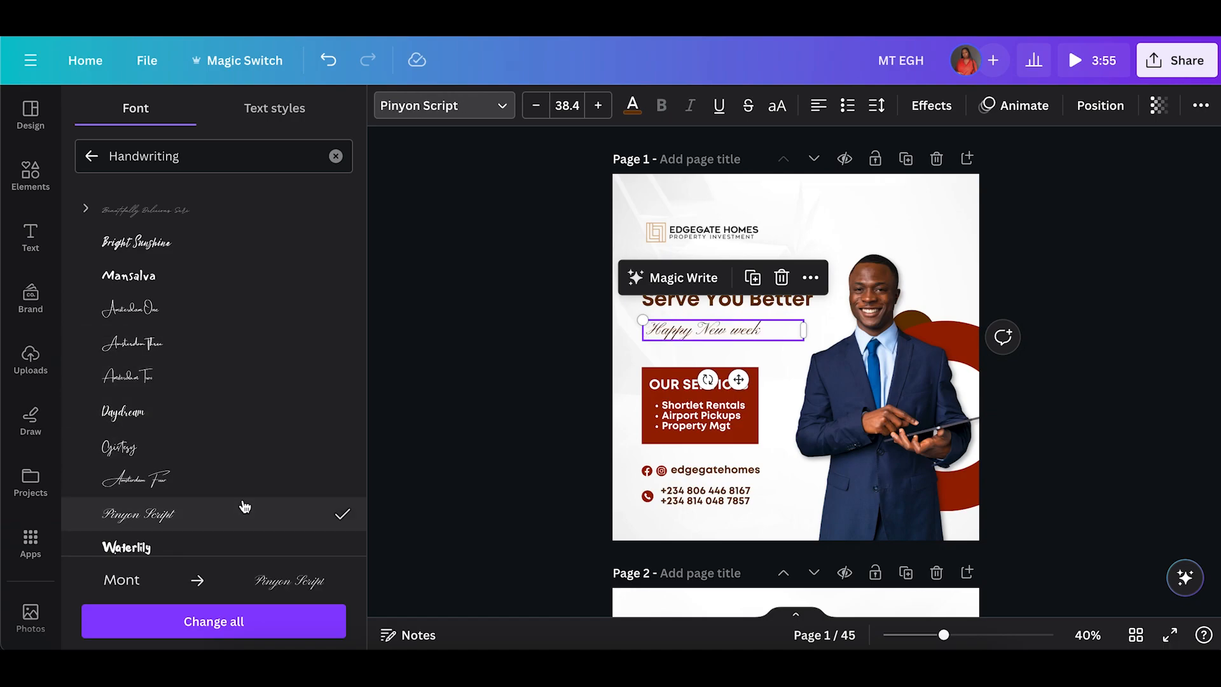
scroll(245, 507, down, 3)
click(243, 477)
scroll(245, 474, down, 2)
scroll(254, 471, down, 5)
scroll(245, 457, down, 10)
click(199, 483)
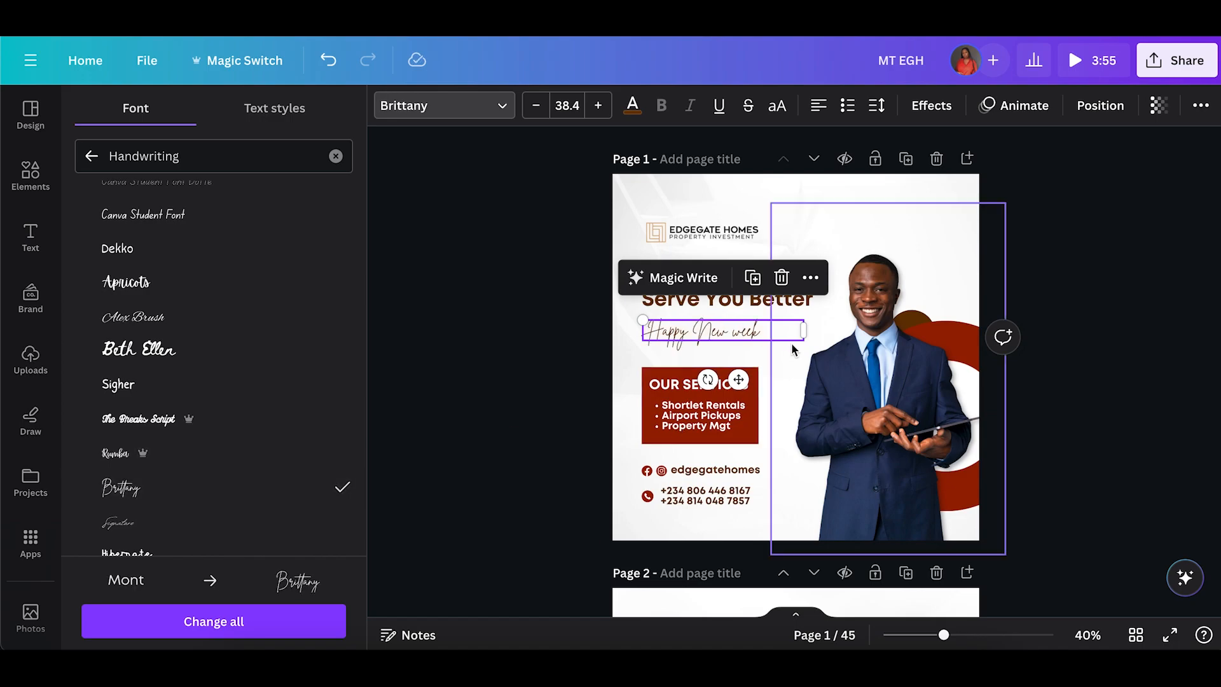
click(732, 330)
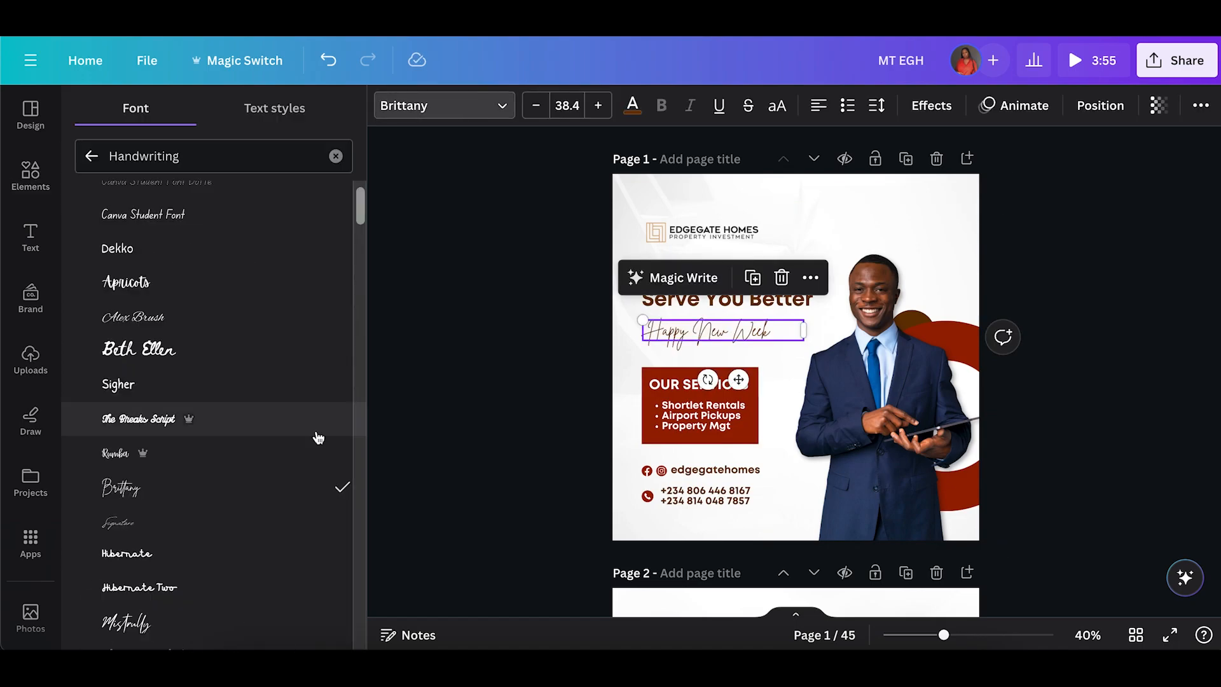
scroll(286, 458, down, 6)
click(256, 487)
click(251, 526)
click(242, 547)
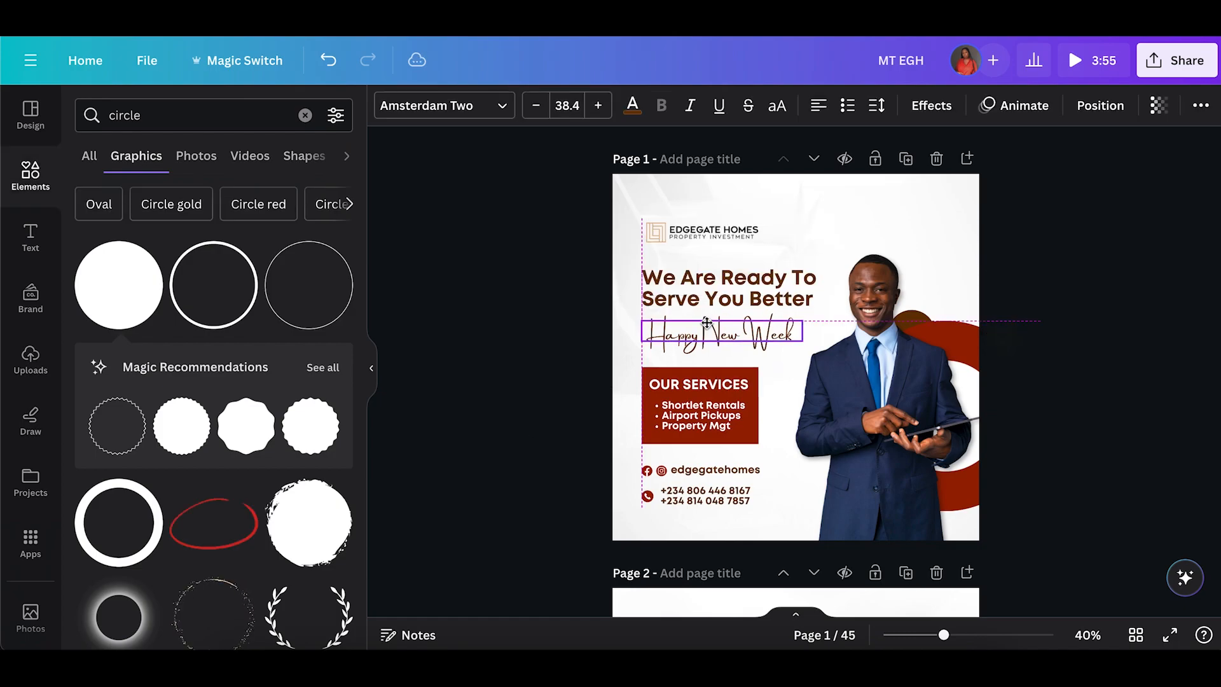
click(536, 368)
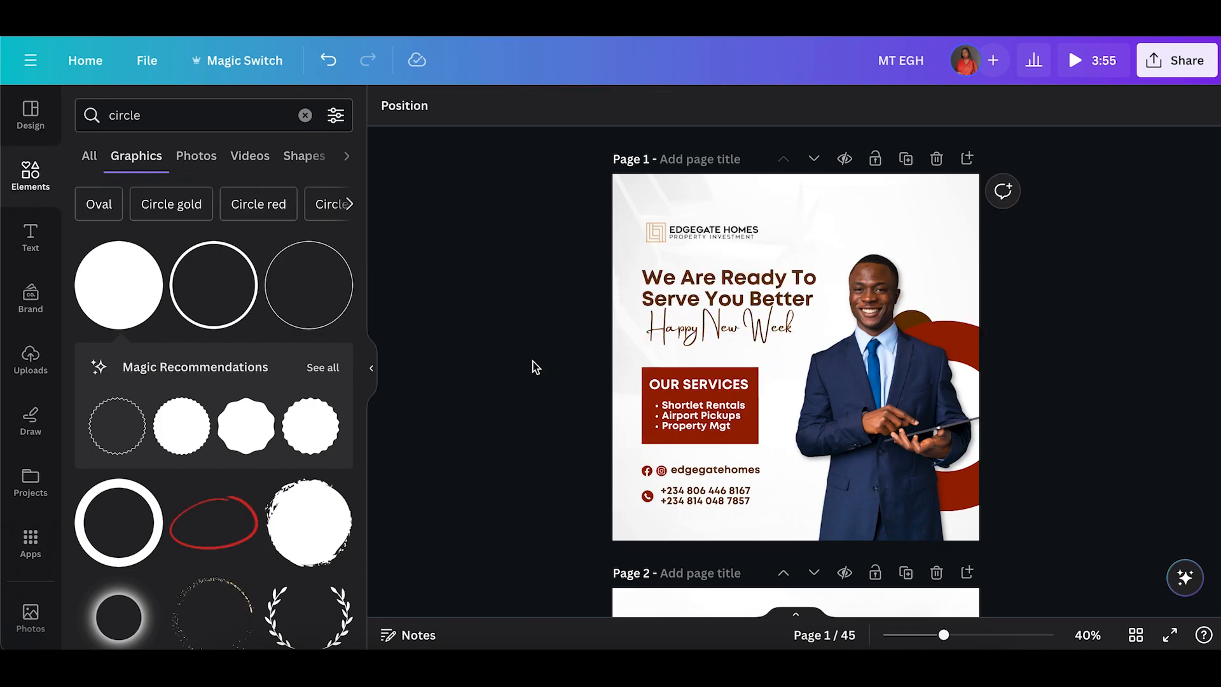
Widen the OUR SERVICES box and reposition the headline text block to rebalance the layout.
click(715, 322)
drag(624, 370, 700, 425)
drag(619, 366, 692, 427)
drag(767, 367, 794, 351)
drag(732, 405, 732, 410)
drag(584, 259, 665, 327)
drag(683, 302, 682, 294)
click(576, 312)
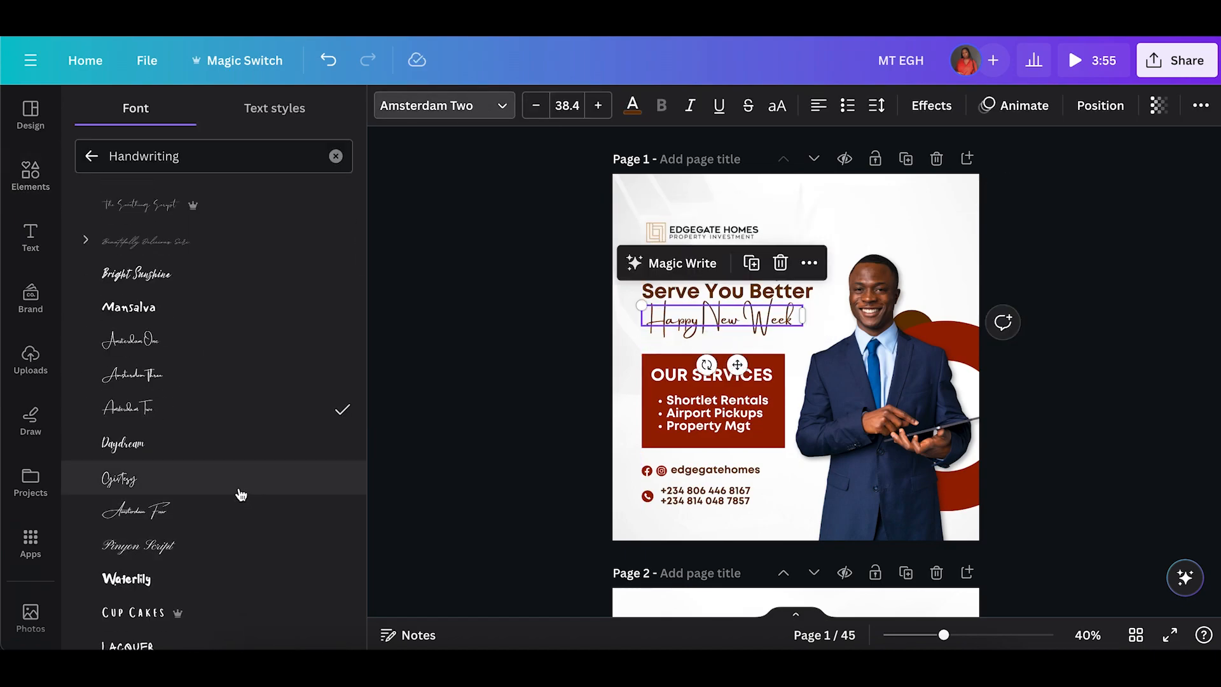
Search the font list for pinyon and apply Pinyon Script to the Happy New Week text.
click(235, 510)
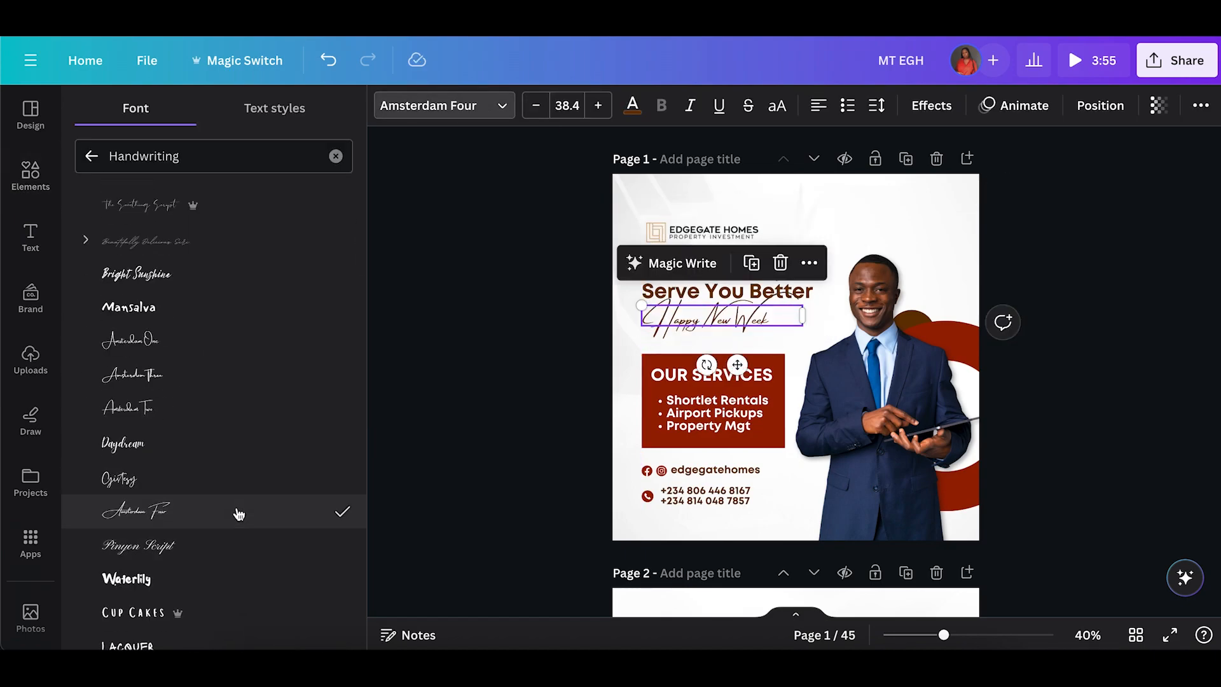
key(Escape)
click(669, 323)
click(502, 105)
text(pinyon)
click(159, 239)
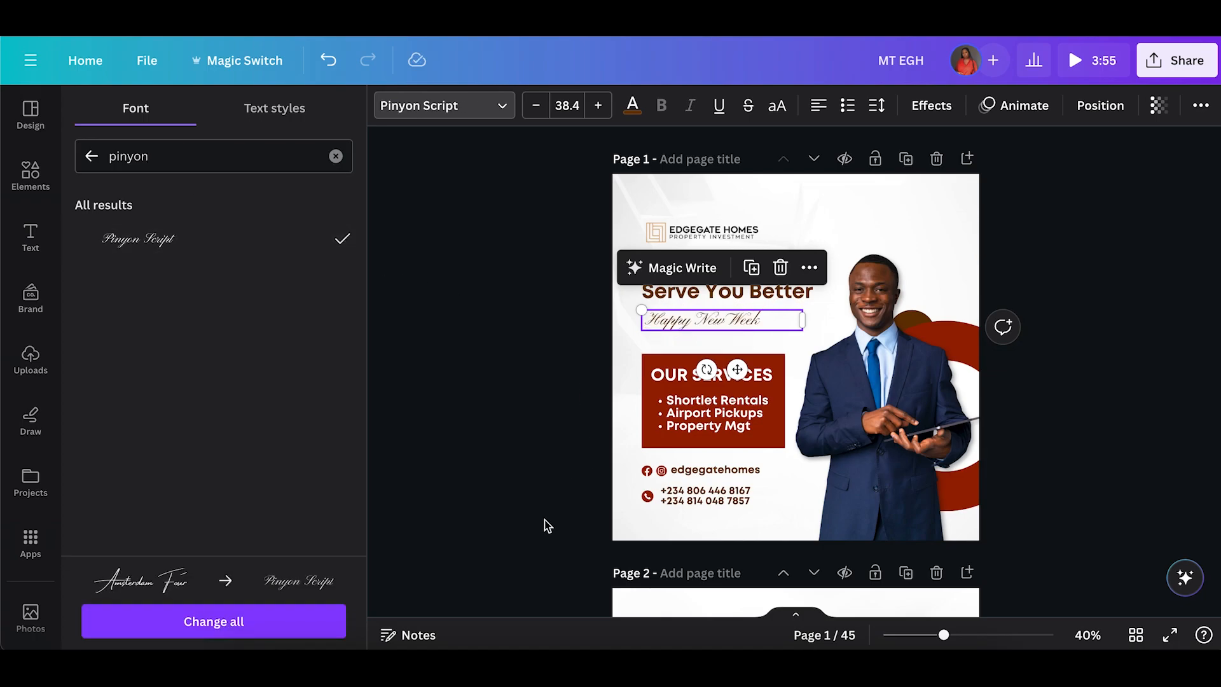
Enlarge the Happy New Week text by scaling it to about 55.6 and raising its font size one step.
click(551, 405)
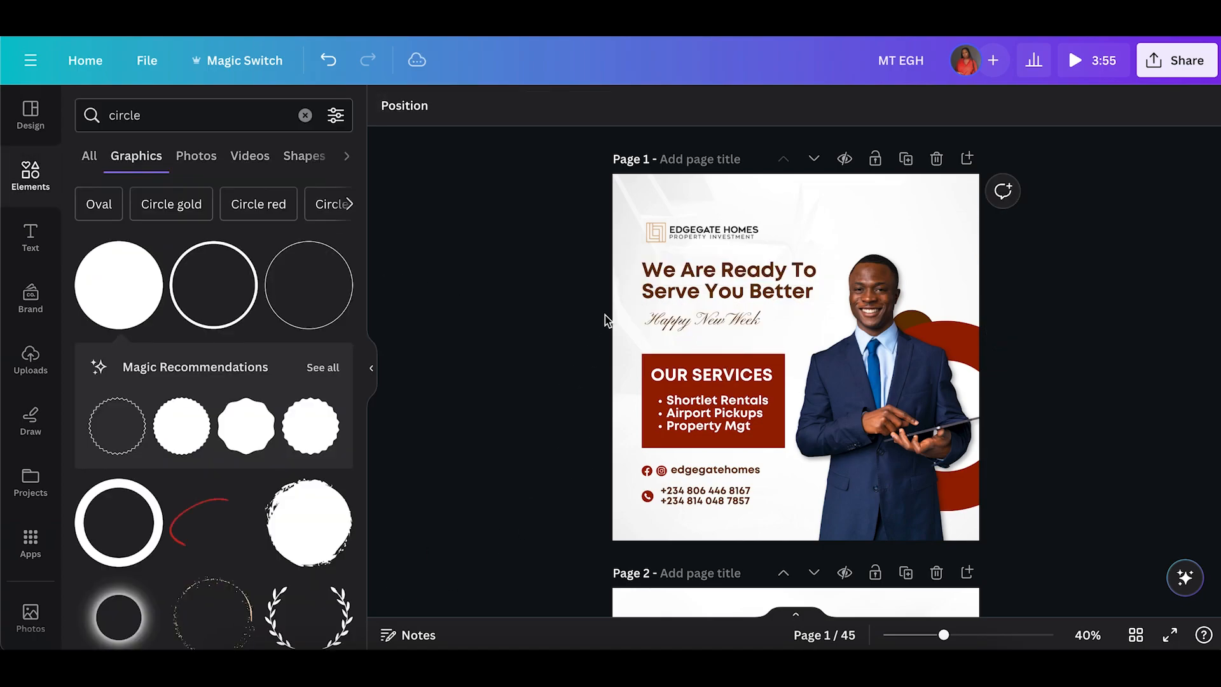
click(655, 323)
drag(799, 327, 854, 350)
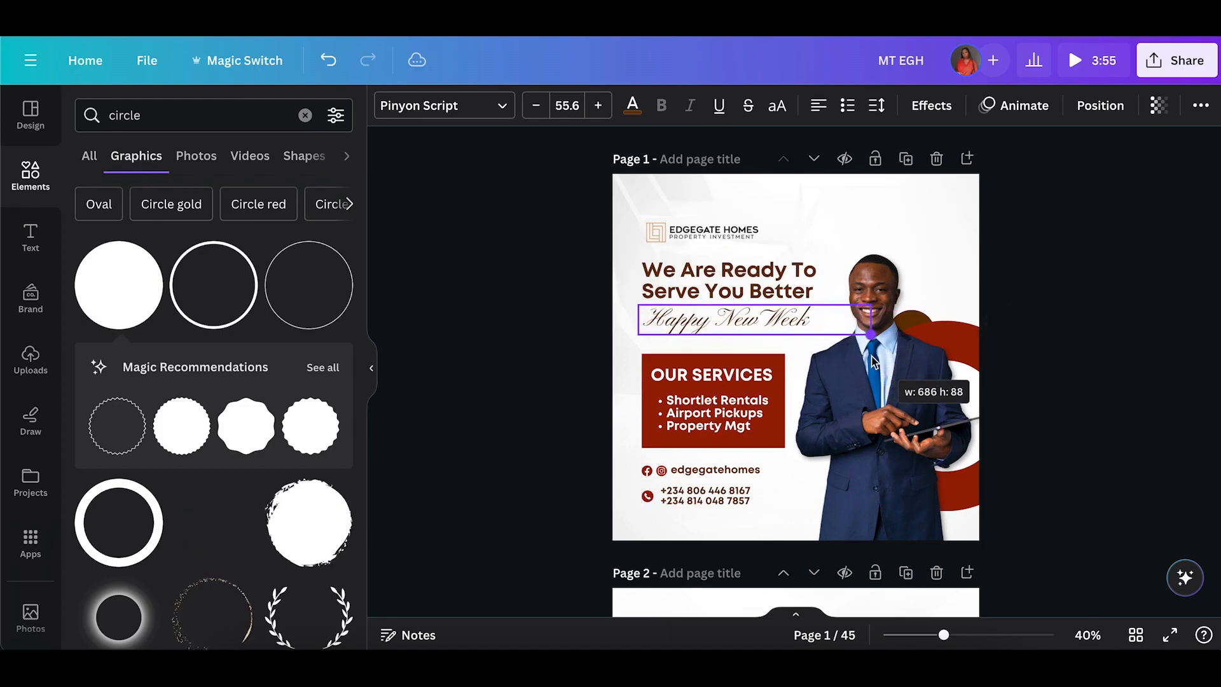
drag(871, 361, 872, 361)
click(541, 286)
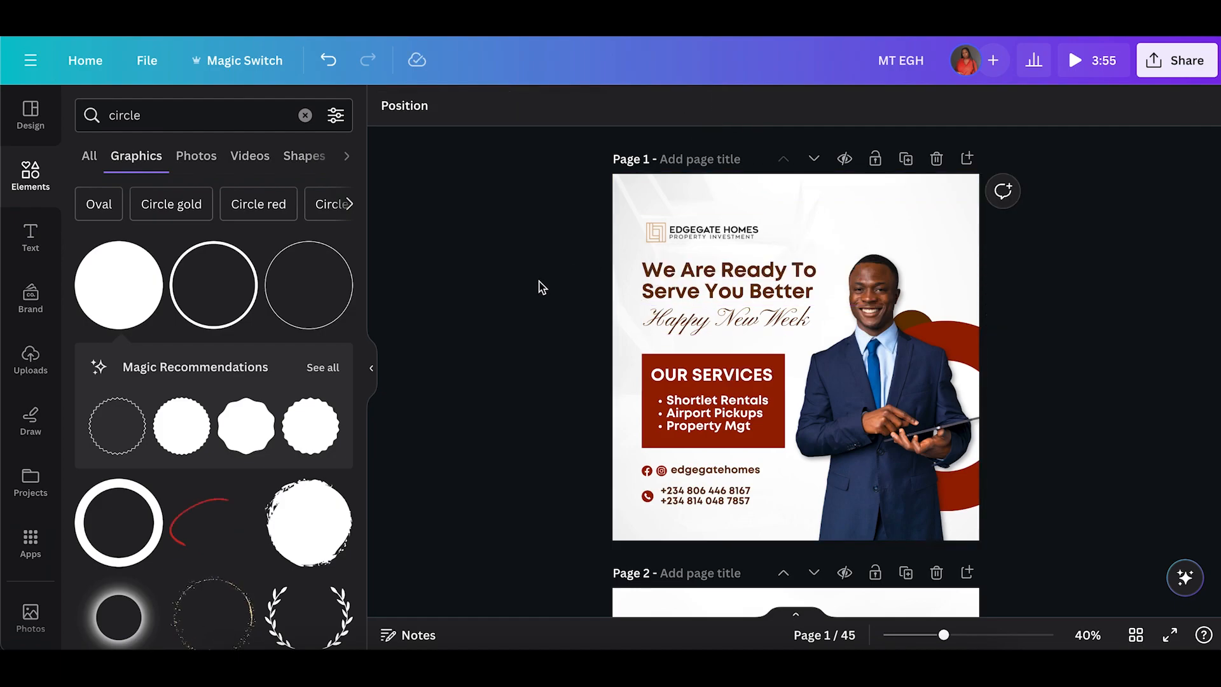
click(646, 320)
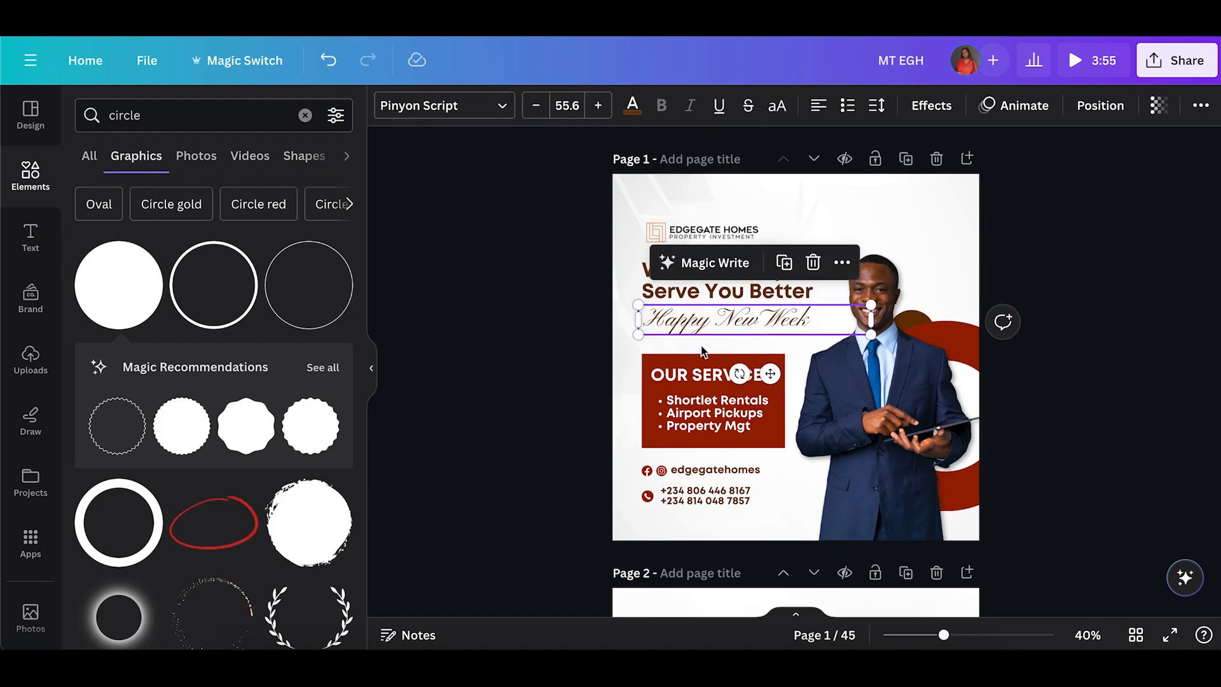
drag(740, 374, 741, 377)
click(599, 106)
click(491, 410)
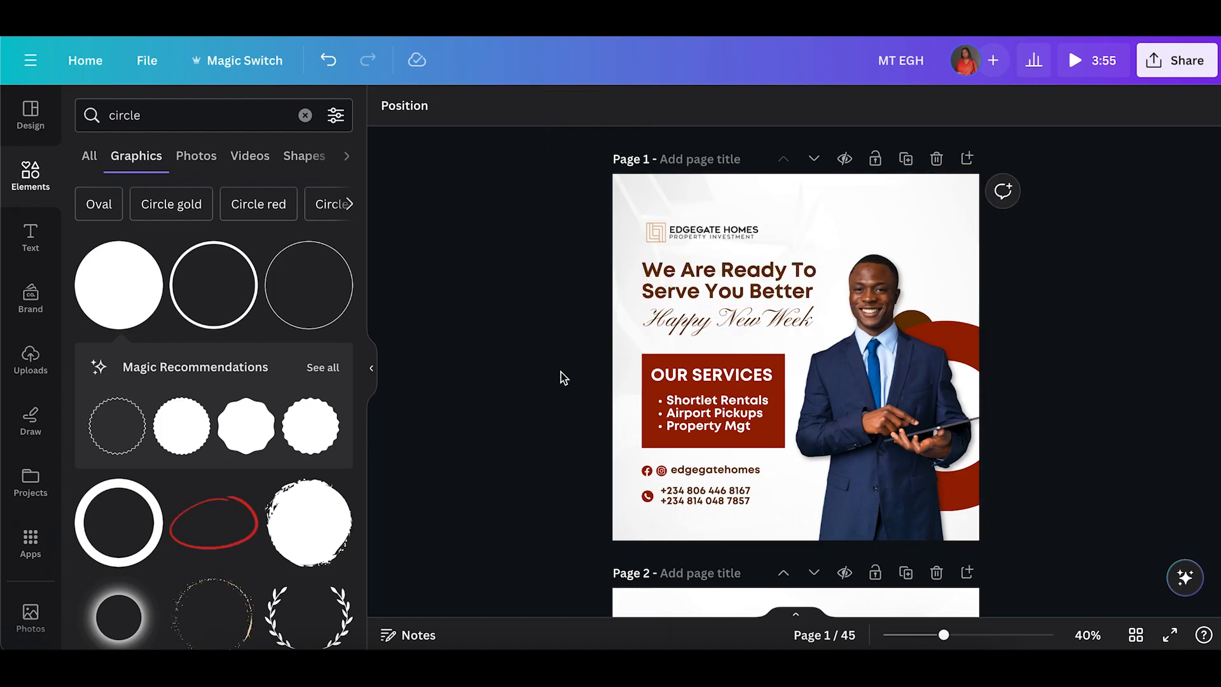
Select the logo, headline, services box and contact details together and space them evenly vertically.
click(662, 428)
click(548, 276)
drag(599, 255, 663, 328)
click(770, 217)
drag(572, 223, 717, 509)
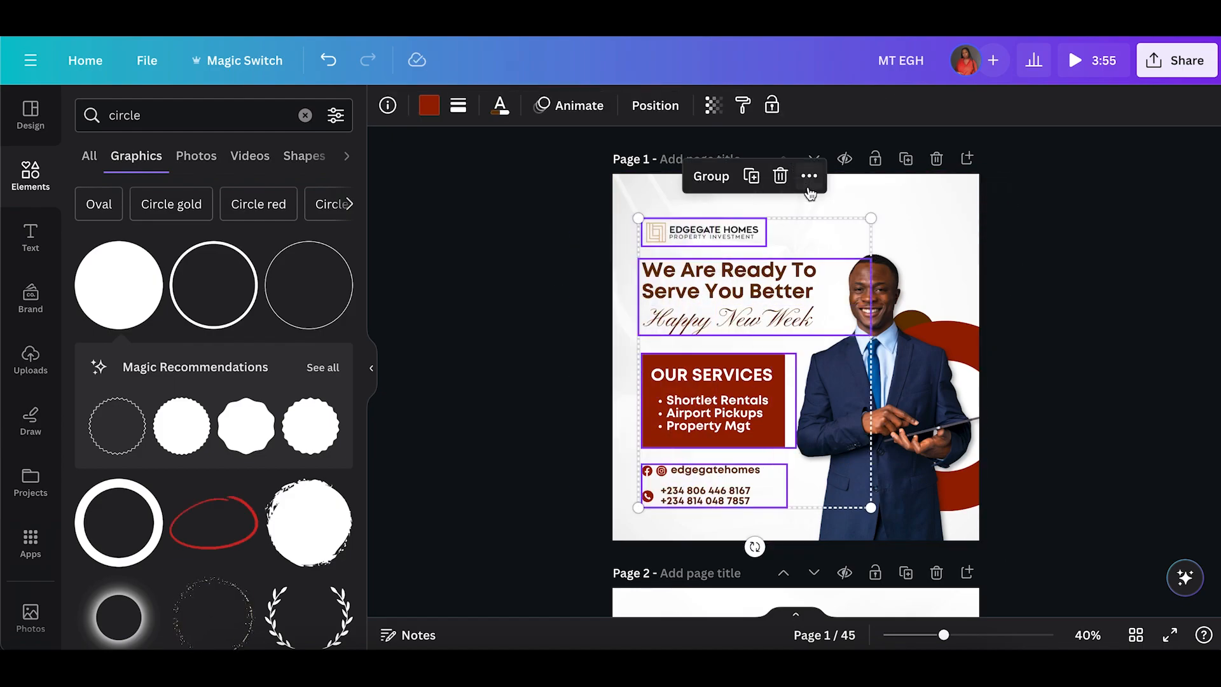
click(809, 181)
mouse_move(950, 428)
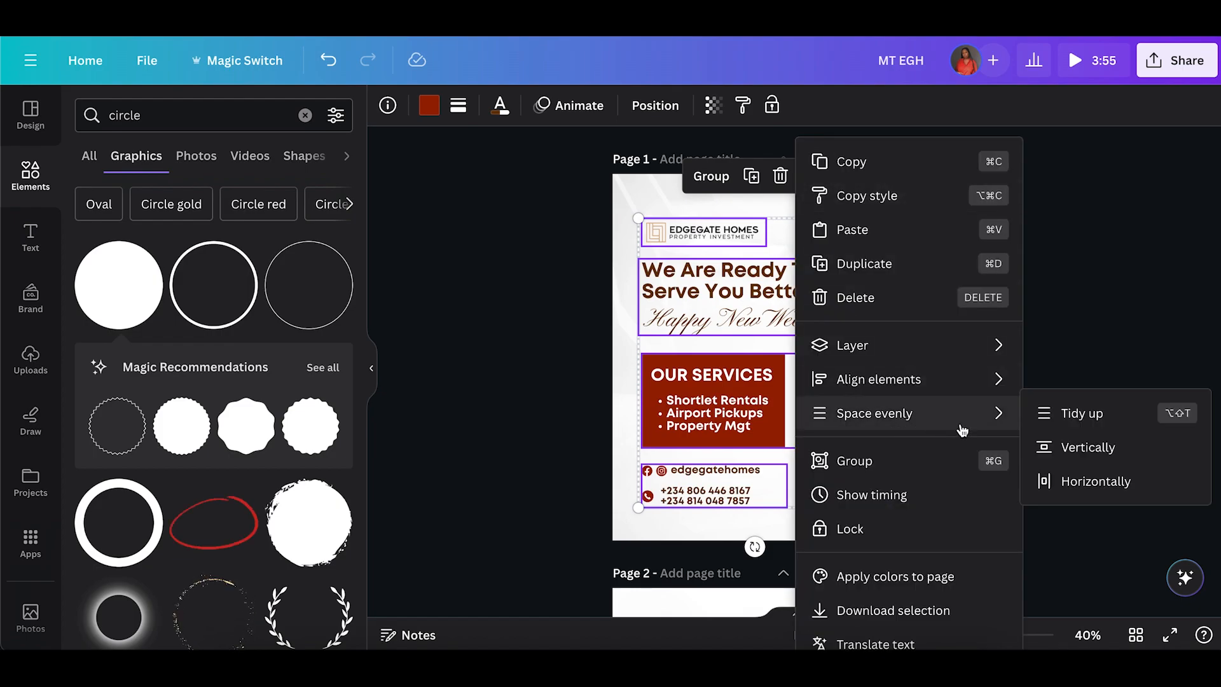
click(1033, 445)
click(585, 400)
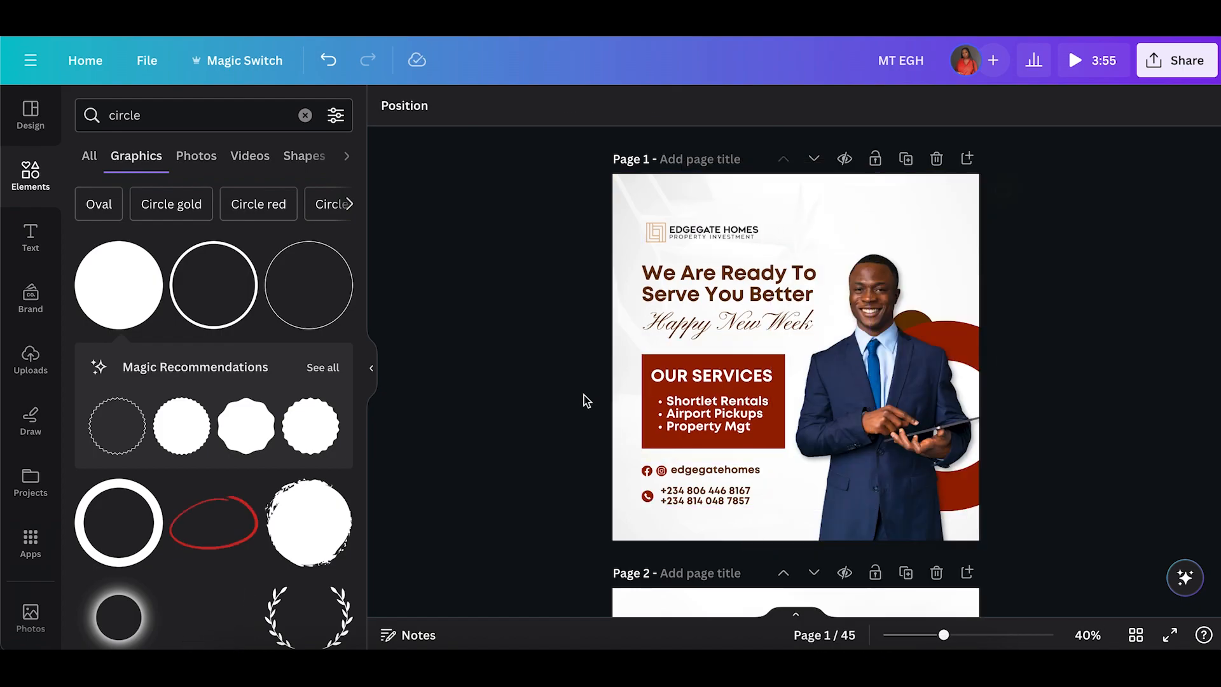
Ungroup the OUR SERVICES box and open its border style settings.
click(644, 399)
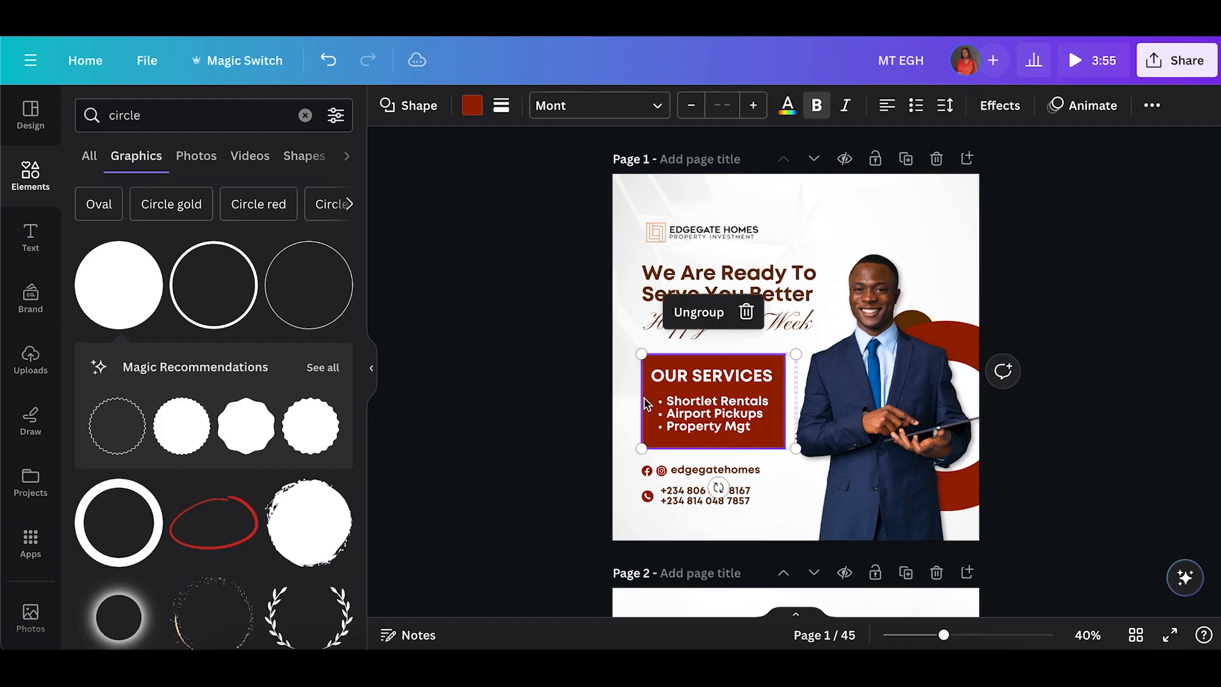
click(699, 313)
click(600, 371)
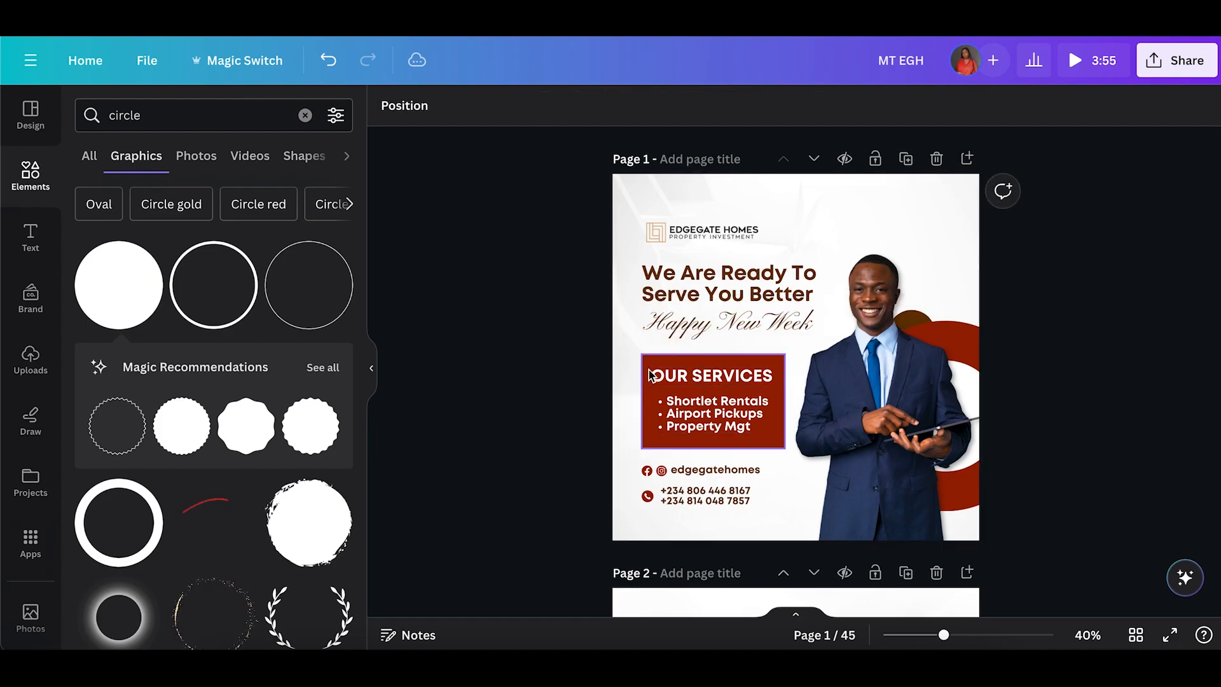
click(649, 374)
click(501, 106)
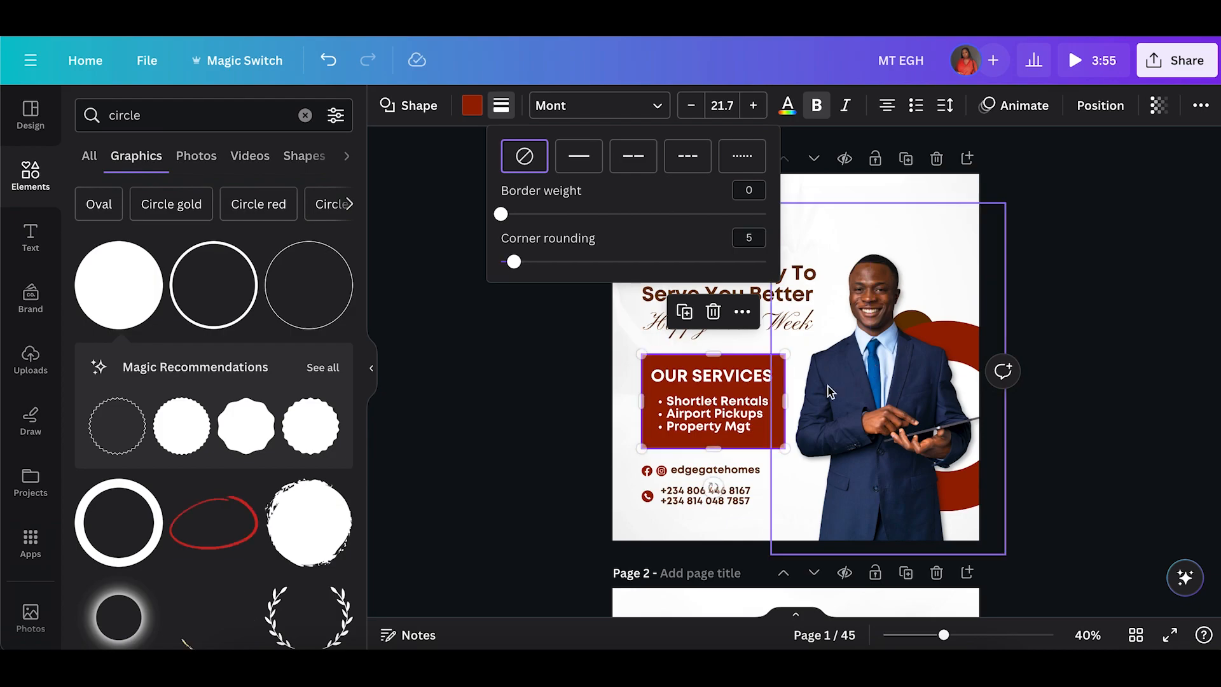
click(694, 361)
click(597, 375)
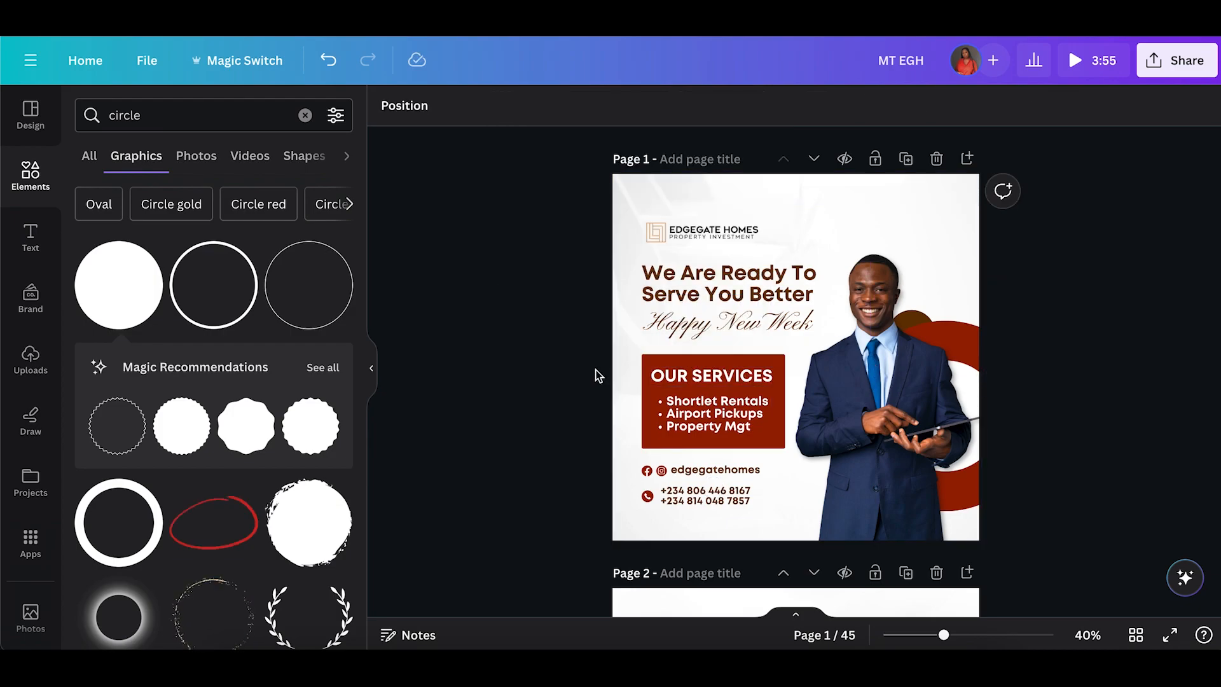
Search elements for shadow, add the first shadow graphic and place it beneath the OUR SERVICES box.
click(123, 101)
double_click(123, 102)
text(shadow)
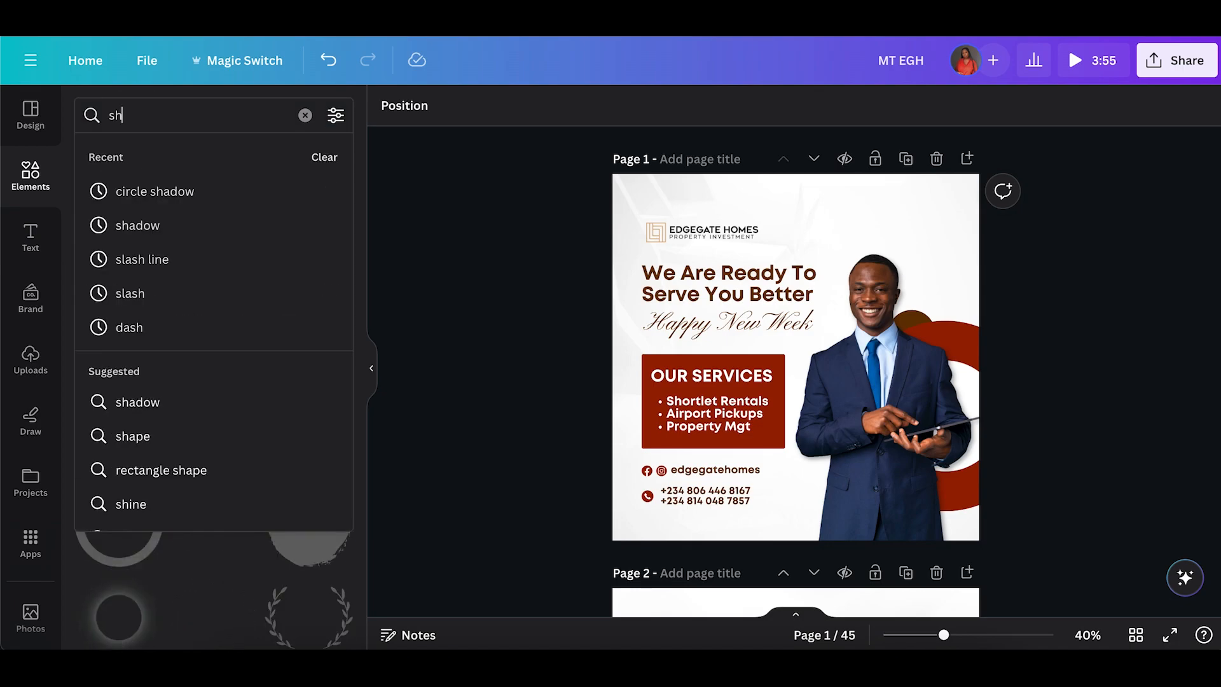
key(Return)
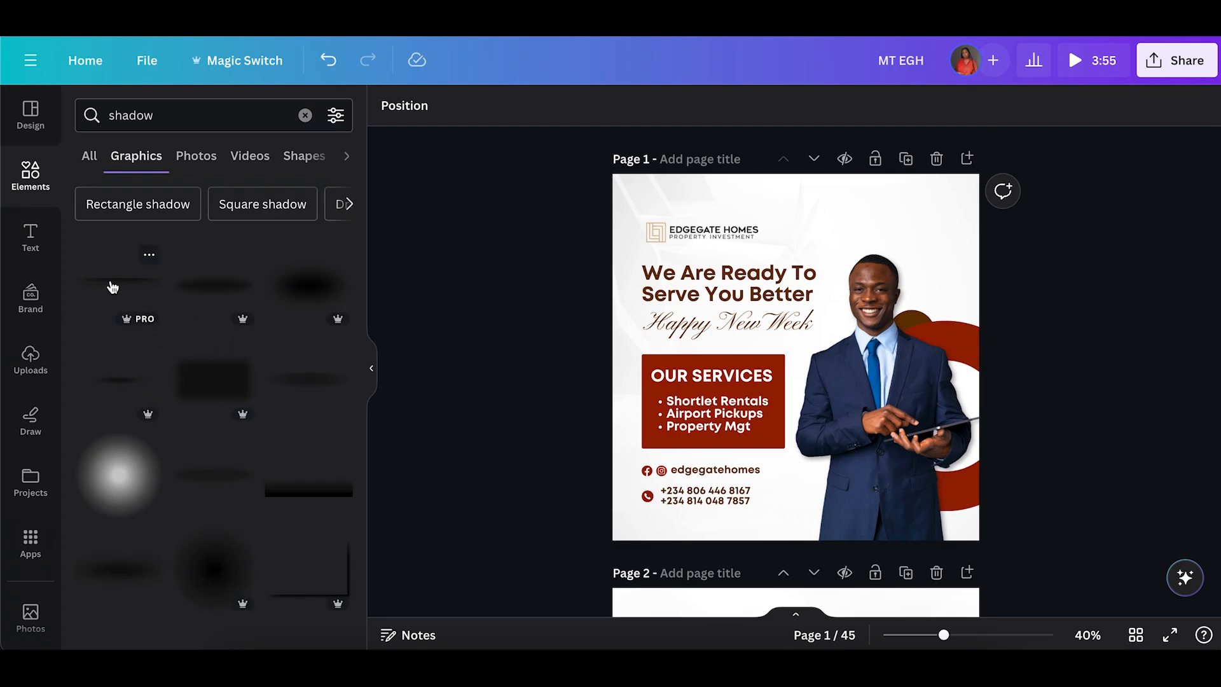
click(113, 287)
drag(804, 402, 728, 510)
key(Up)
key(Up)
key(Up)
key(Up)
key(Up)
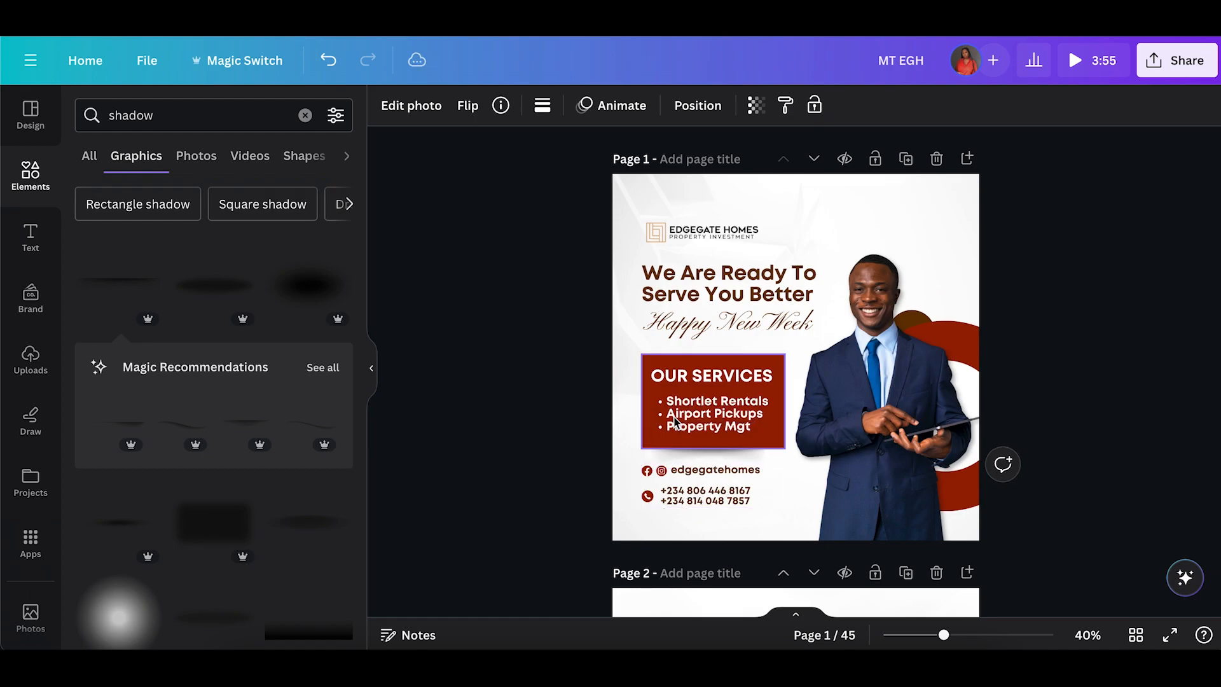
Move the shadow graphic one layer backward.
click(698, 106)
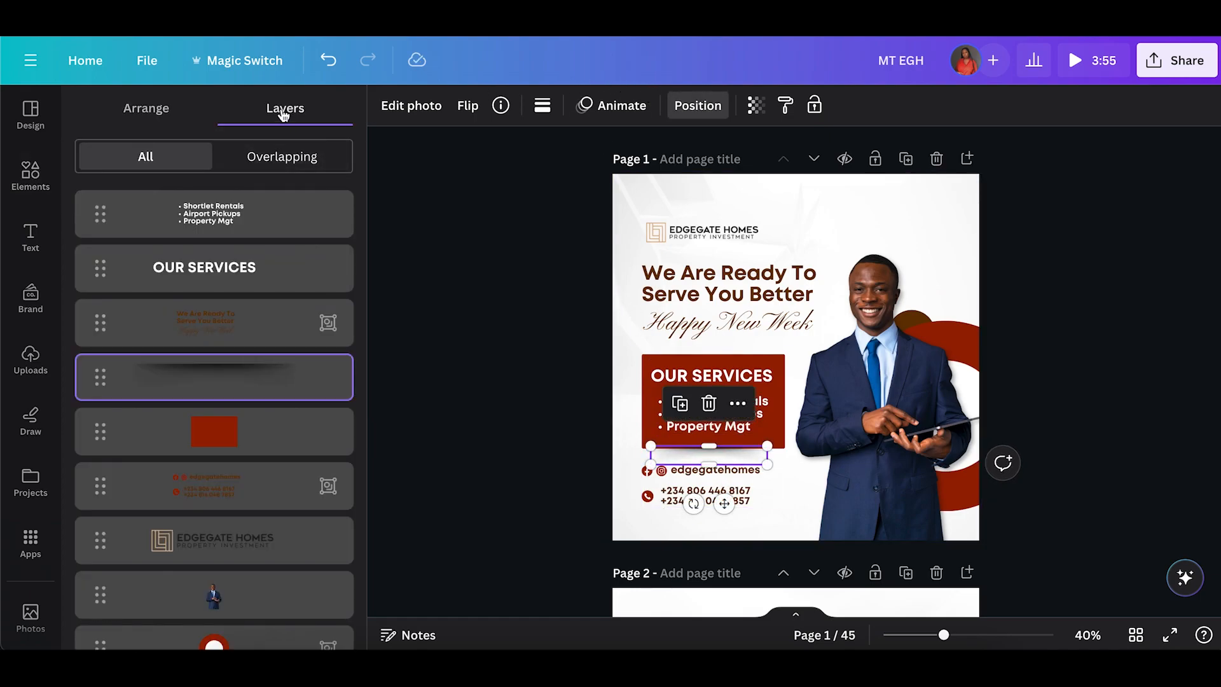
click(181, 112)
click(271, 164)
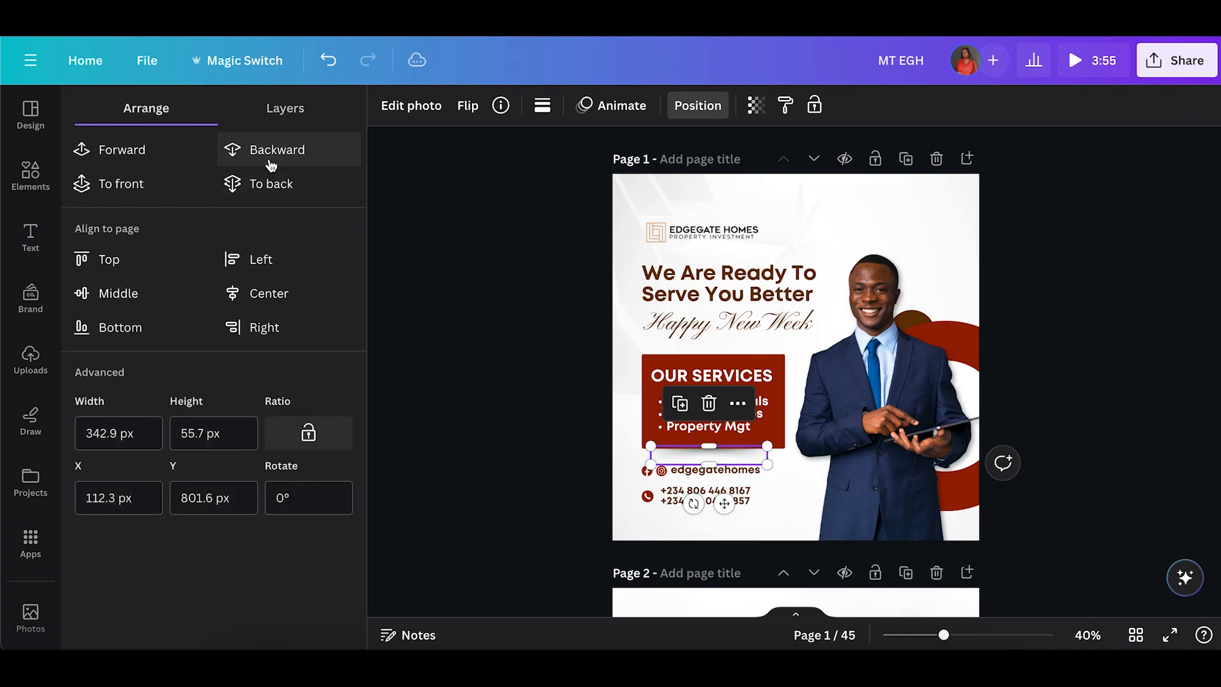
click(461, 341)
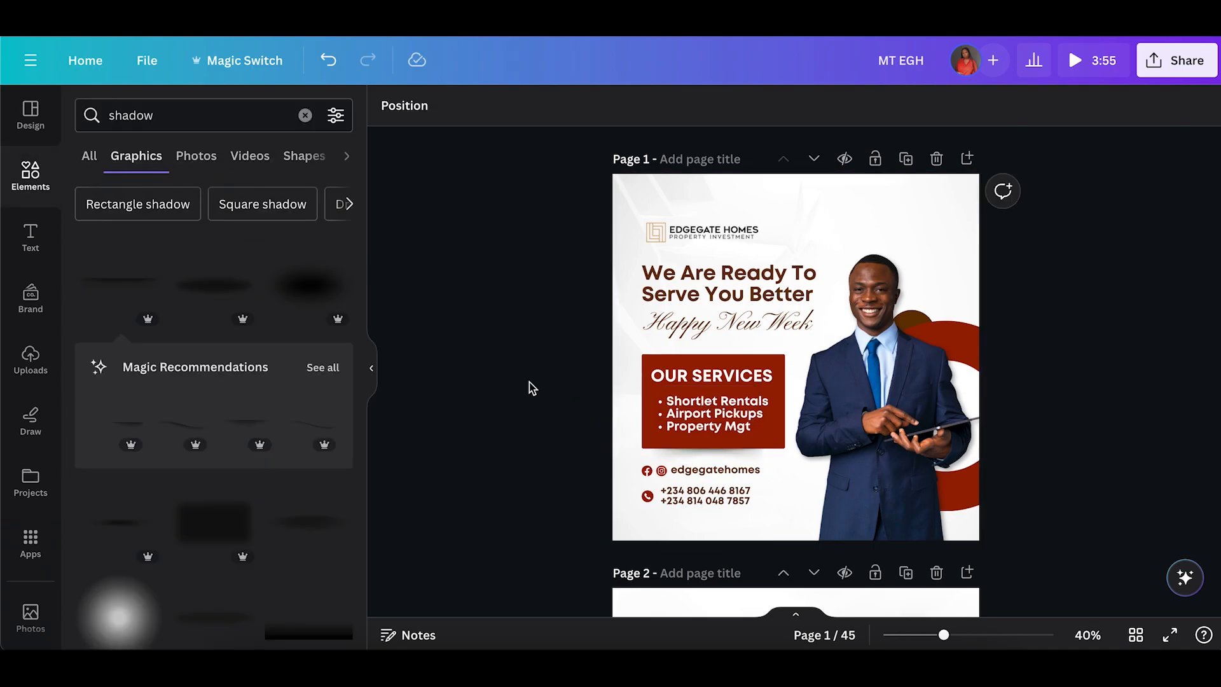
Select the shadow again, nudge it upward under the services box and open its transparency setting.
click(691, 447)
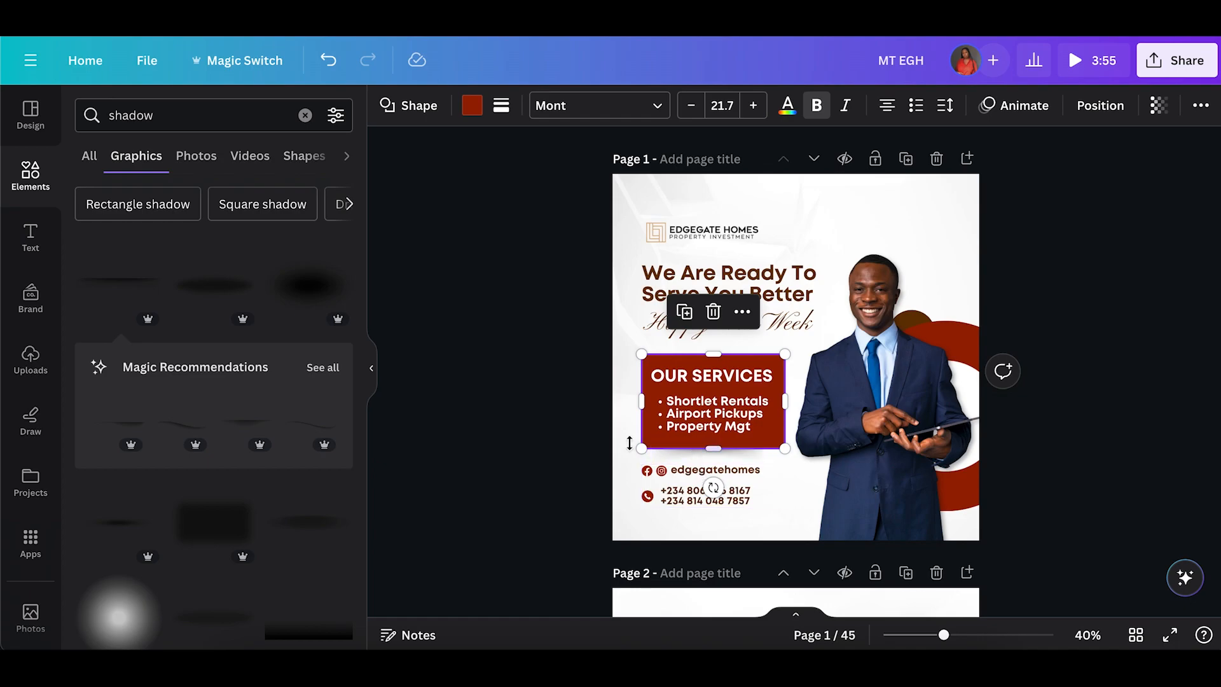
click(552, 467)
click(717, 462)
key(Up)
key(Up)
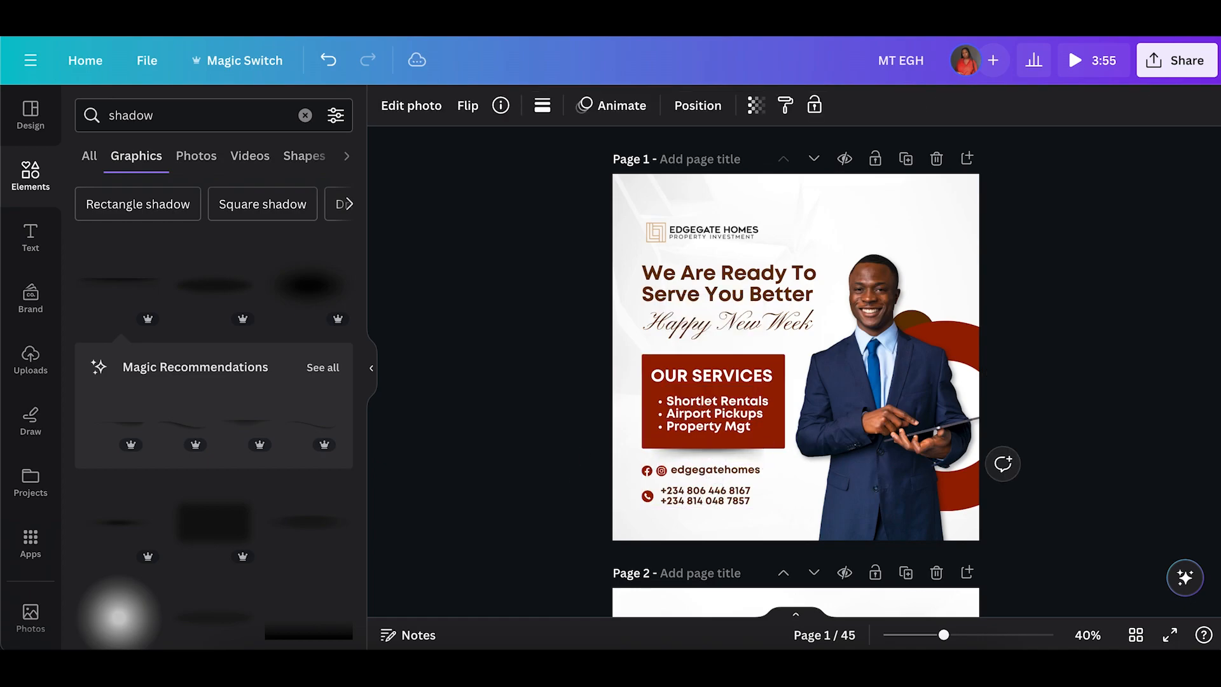
click(749, 107)
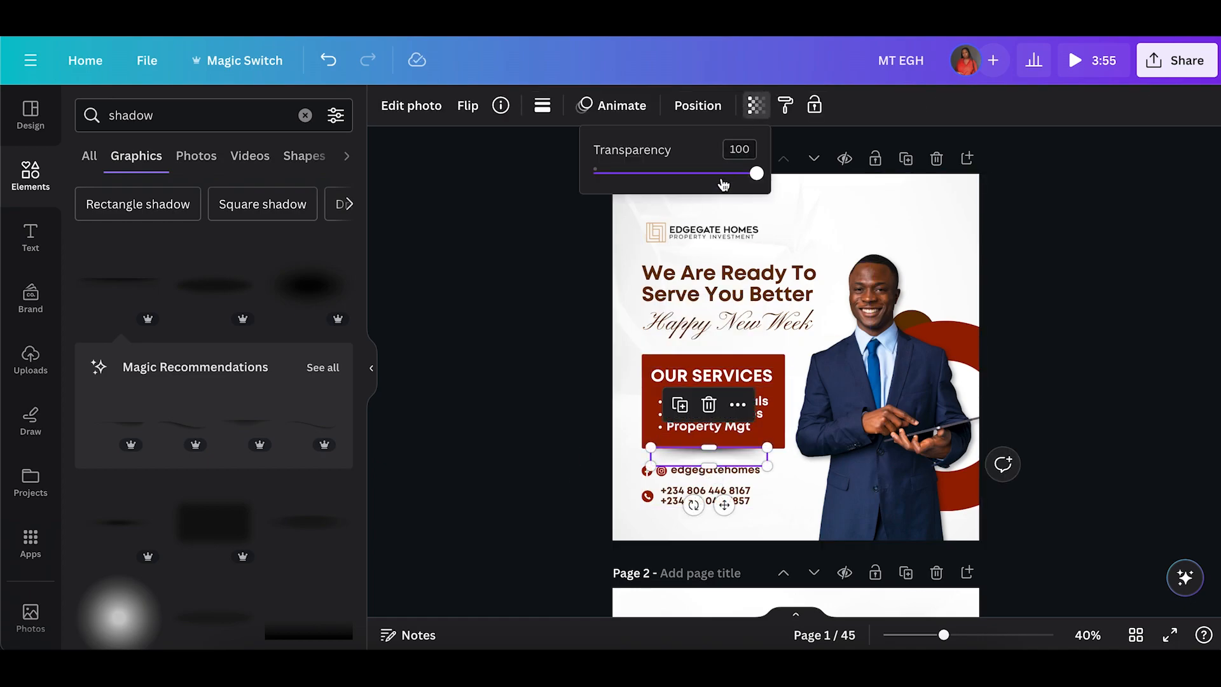
click(521, 394)
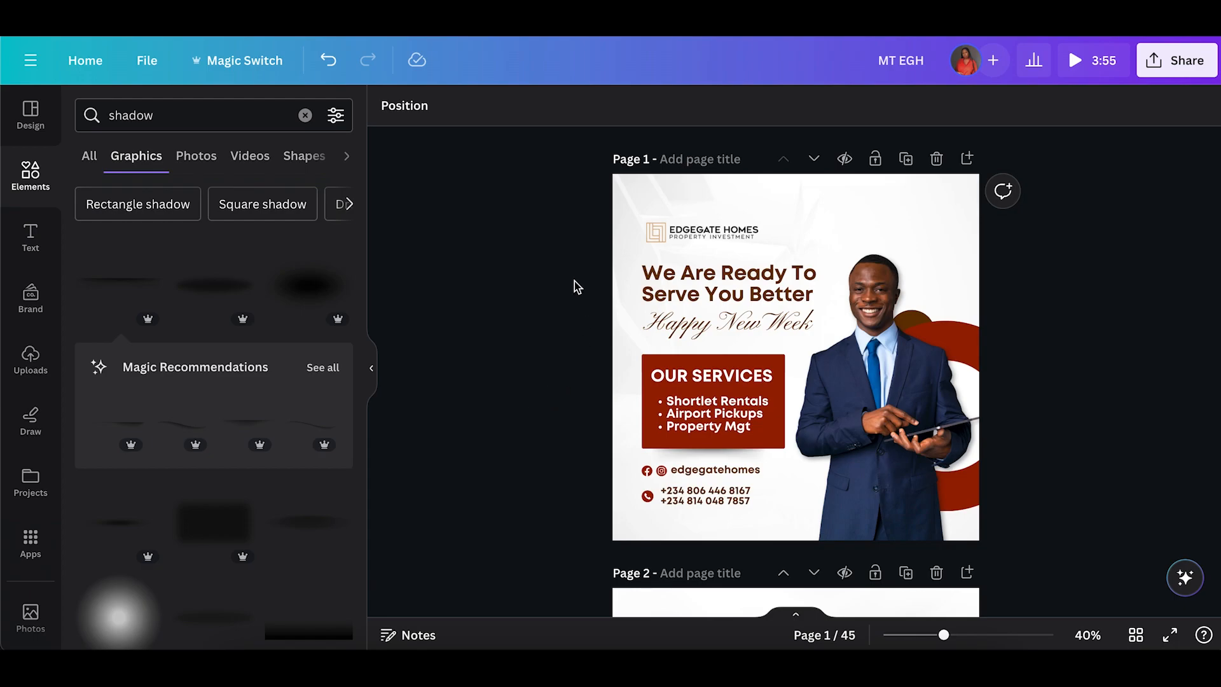
Ungroup the contact details and delete the second phone number from the phone text.
drag(693, 230, 695, 222)
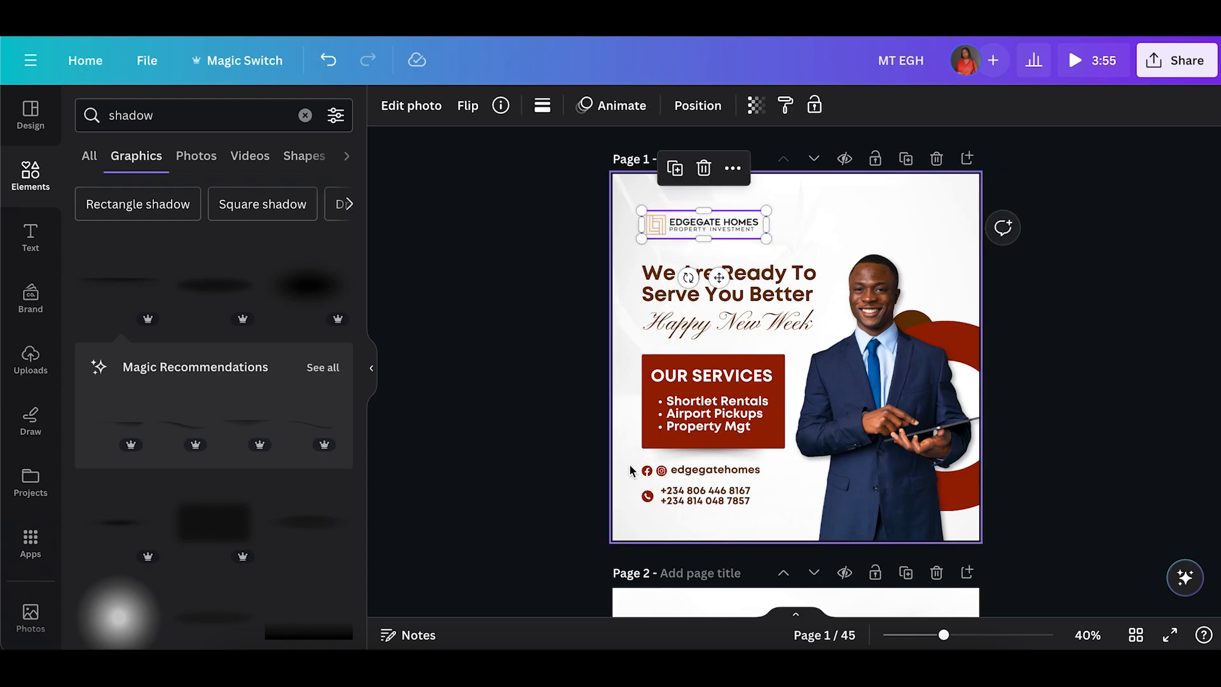
click(665, 501)
drag(700, 502, 701, 506)
click(562, 487)
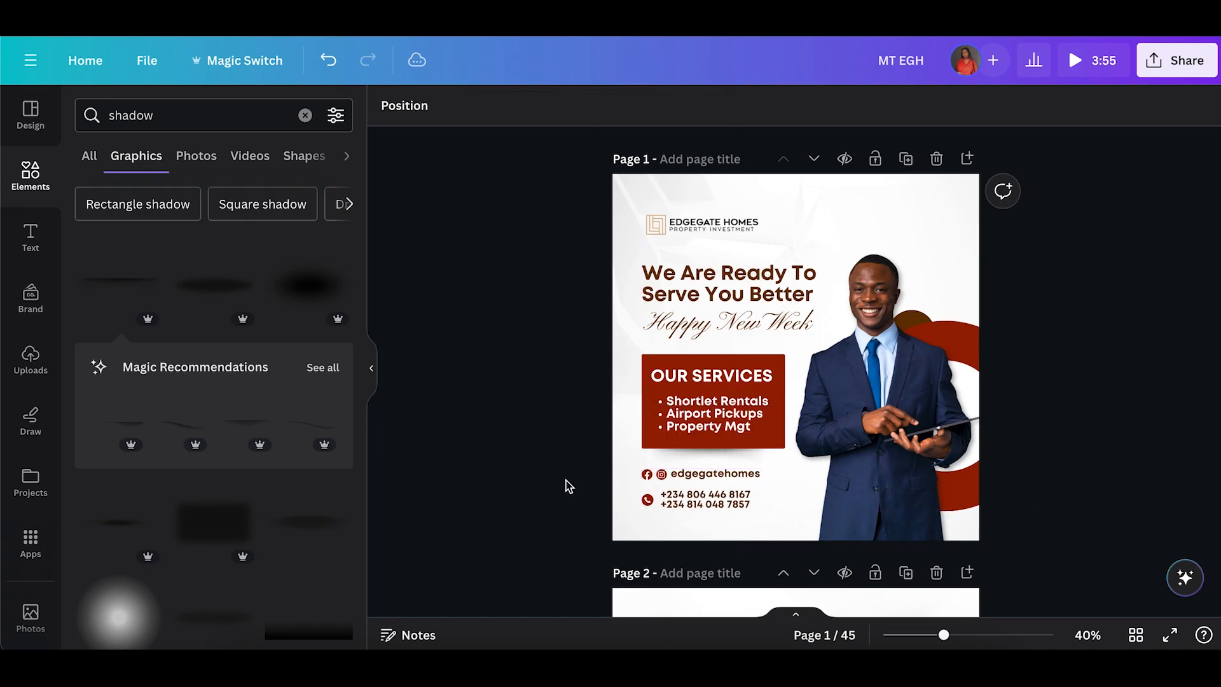
click(658, 506)
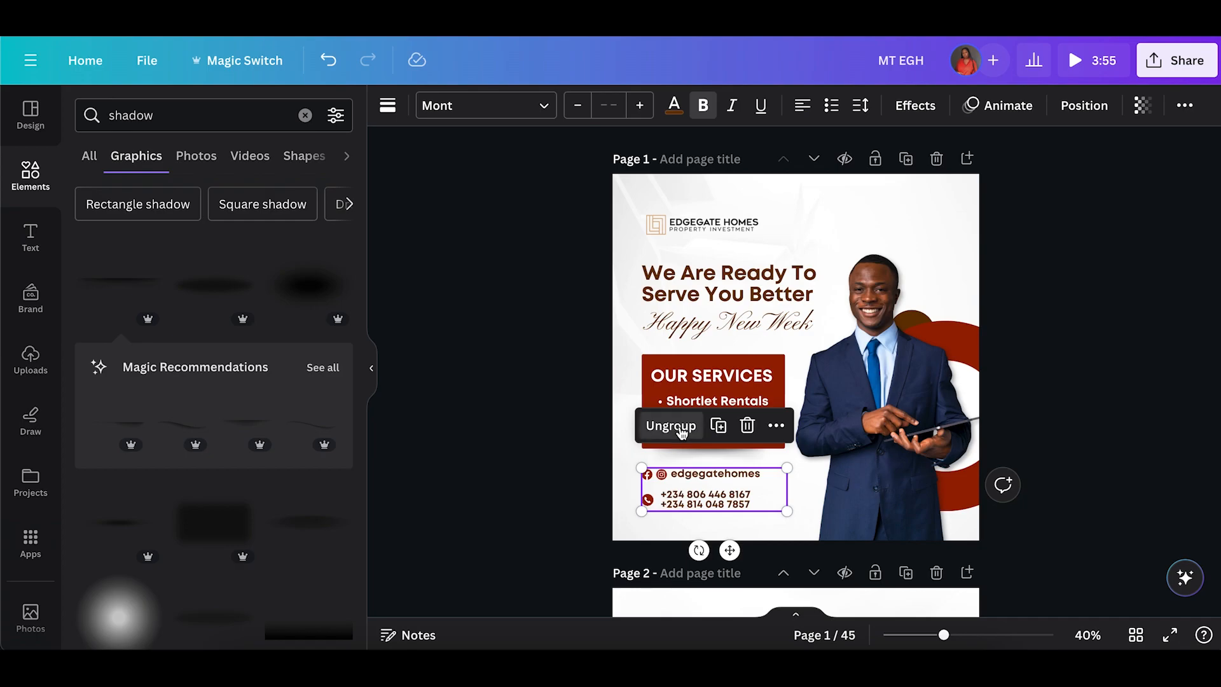
click(567, 527)
click(670, 509)
click(670, 508)
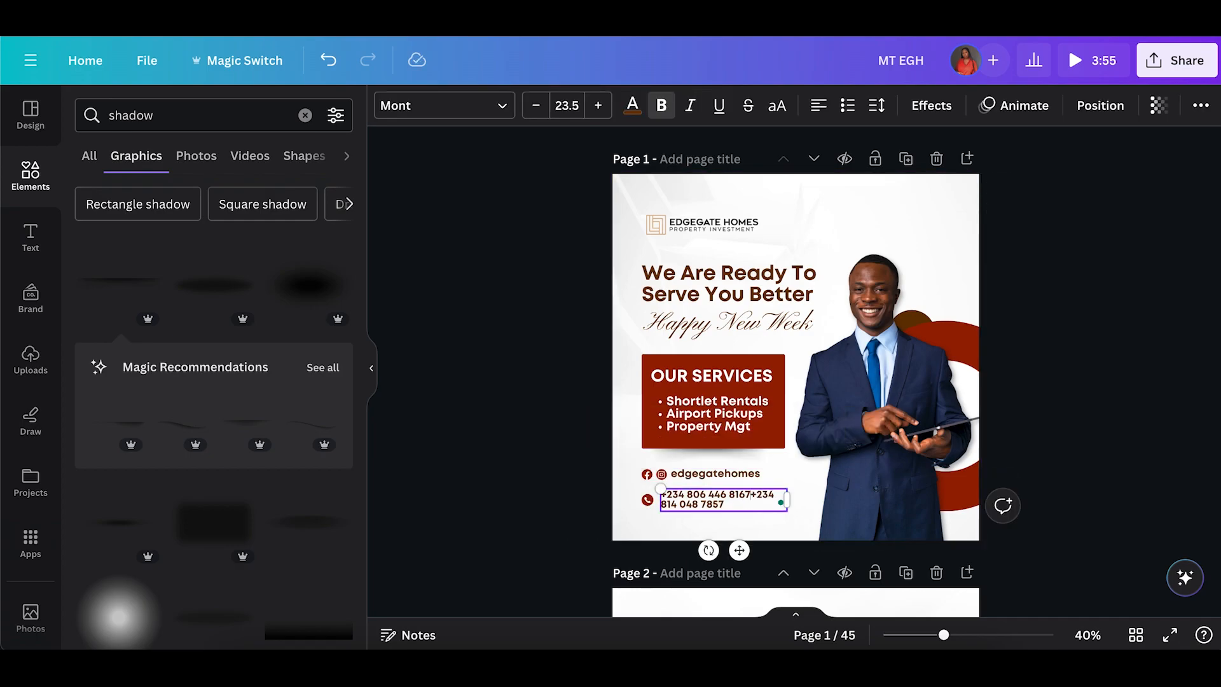
key(shift+Down)
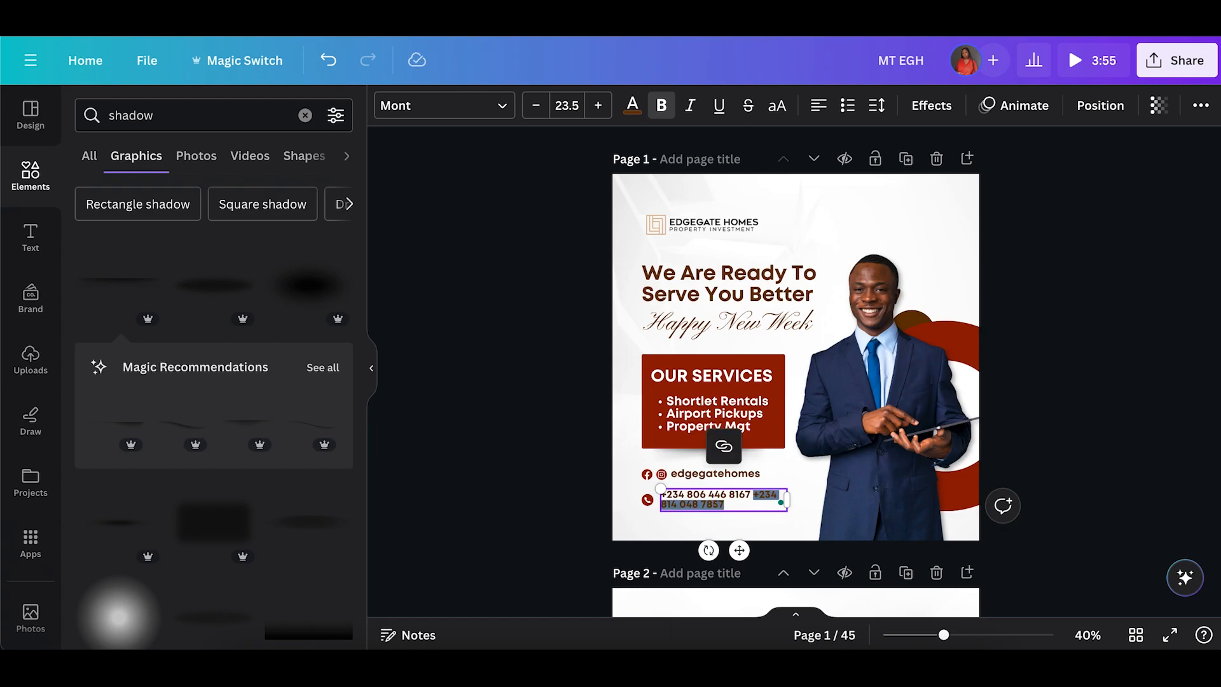
key(BackSpace)
Middle-align and group the phone icon with its number, and move the pair up closer to the social handle.
click(604, 493)
click(717, 497)
drag(717, 497, 718, 503)
drag(627, 482, 673, 506)
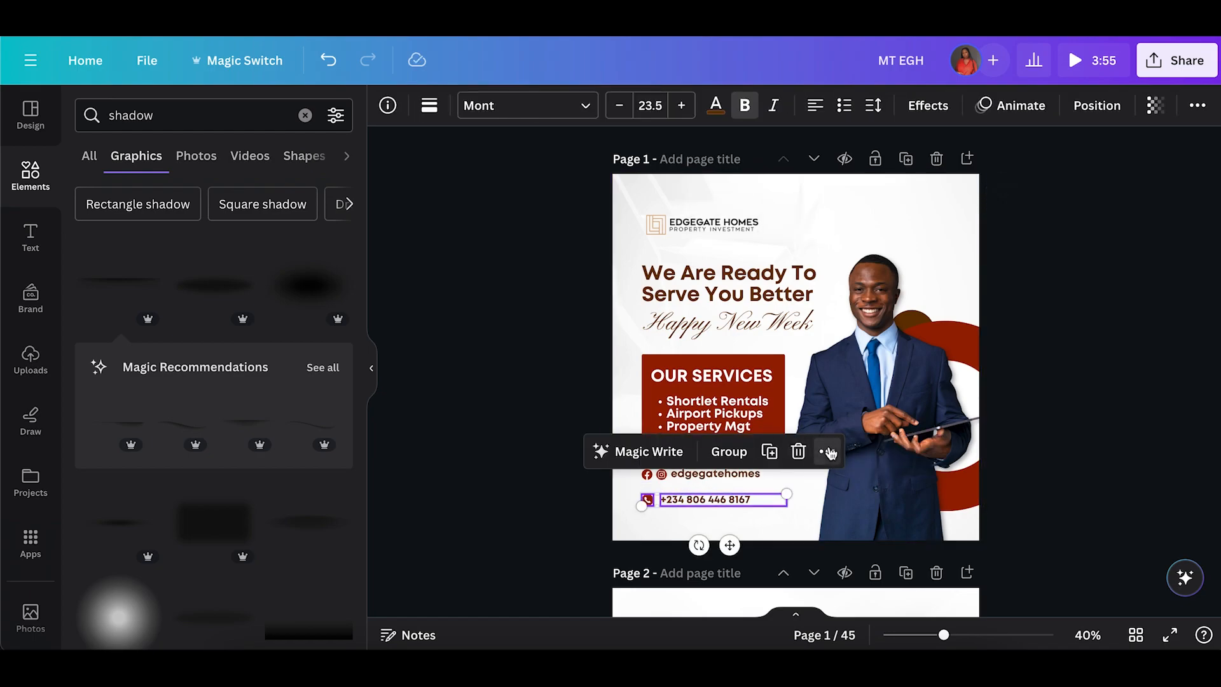
click(829, 452)
mouse_move(1011, 385)
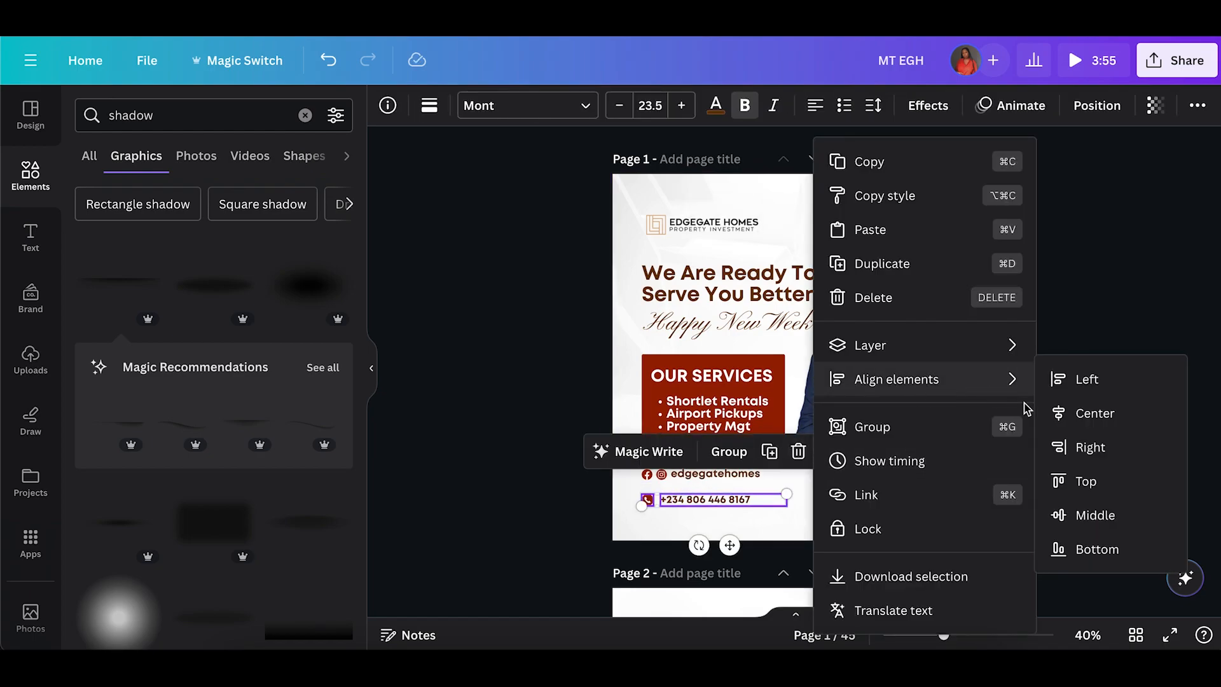
click(1095, 523)
key(ctrl+g)
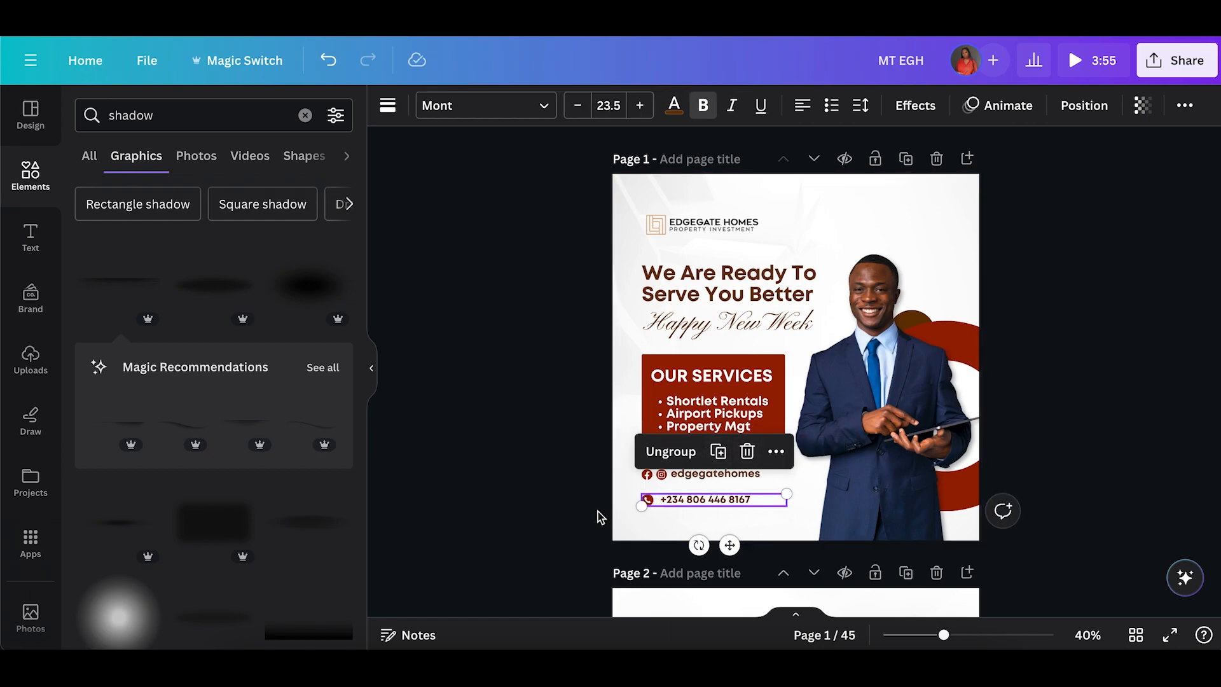
click(630, 494)
drag(682, 499, 673, 492)
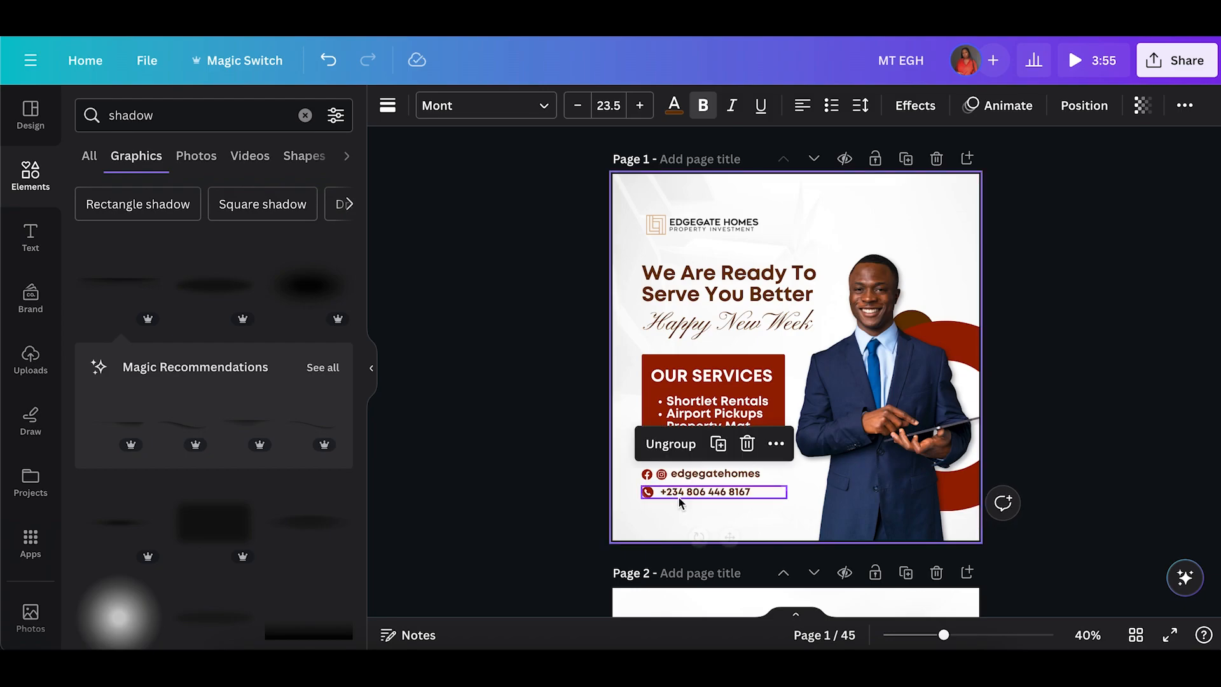
Middle-align and group the social media icons with the edgegatehomes handle text.
click(647, 474)
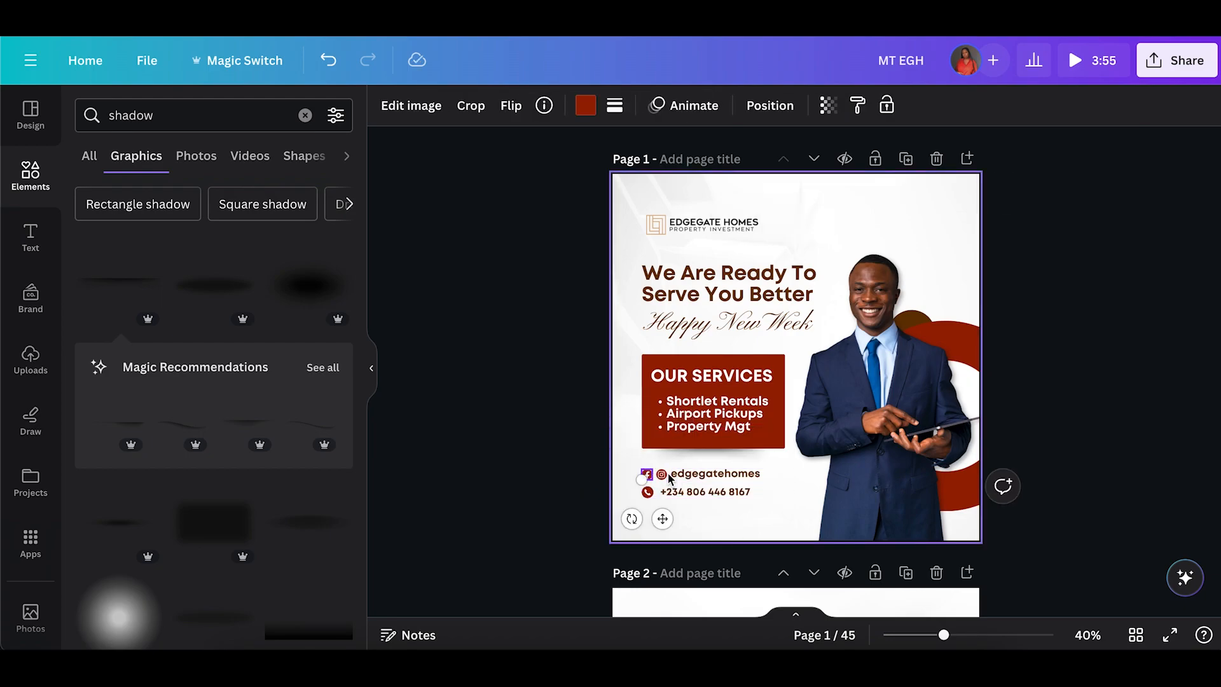
shift+click(663, 475)
shift+click(703, 474)
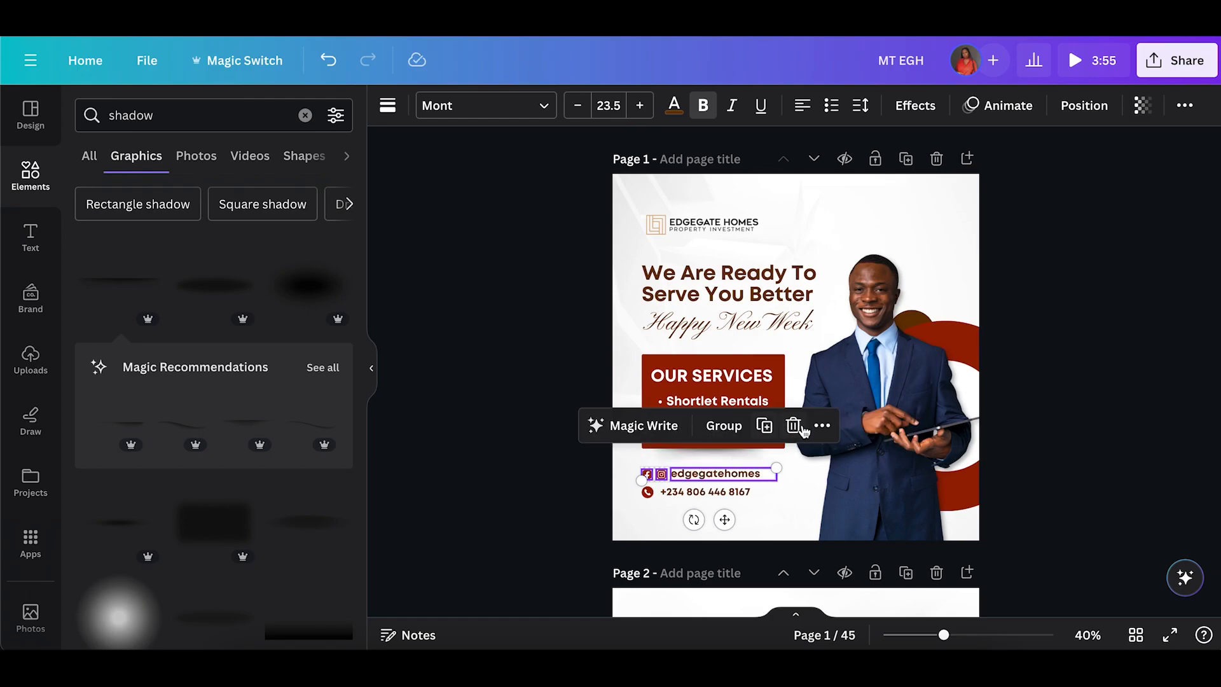
click(823, 426)
mouse_move(933, 418)
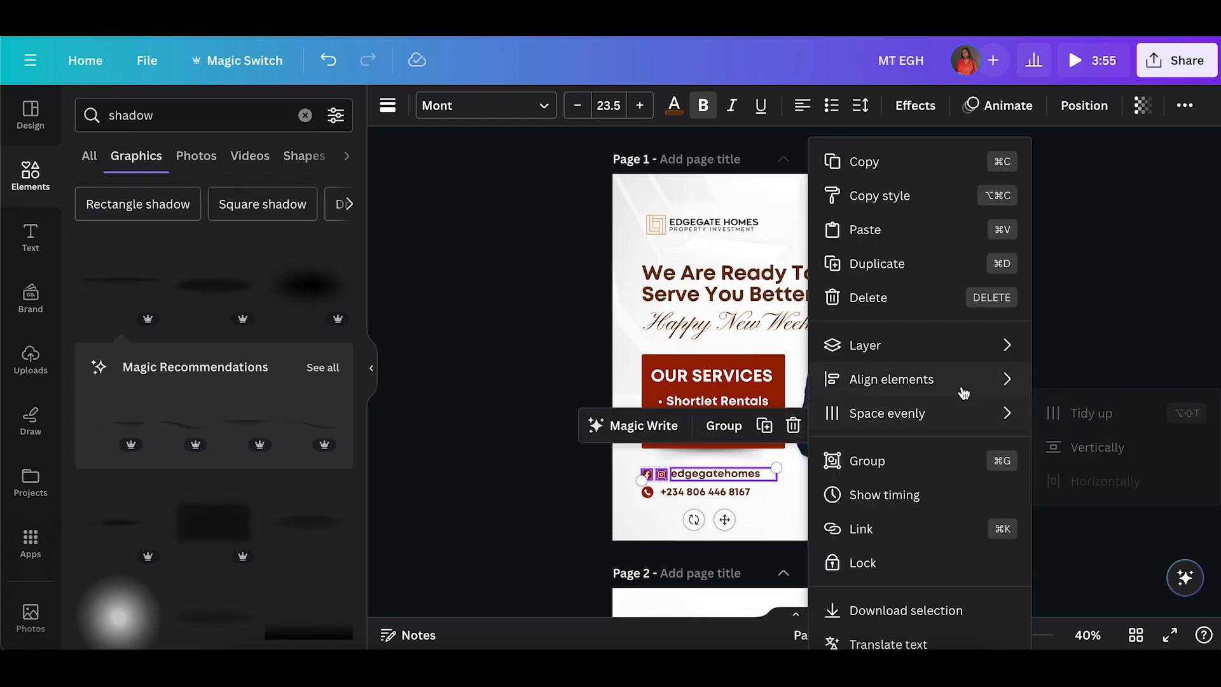
mouse_move(1002, 382)
click(1106, 528)
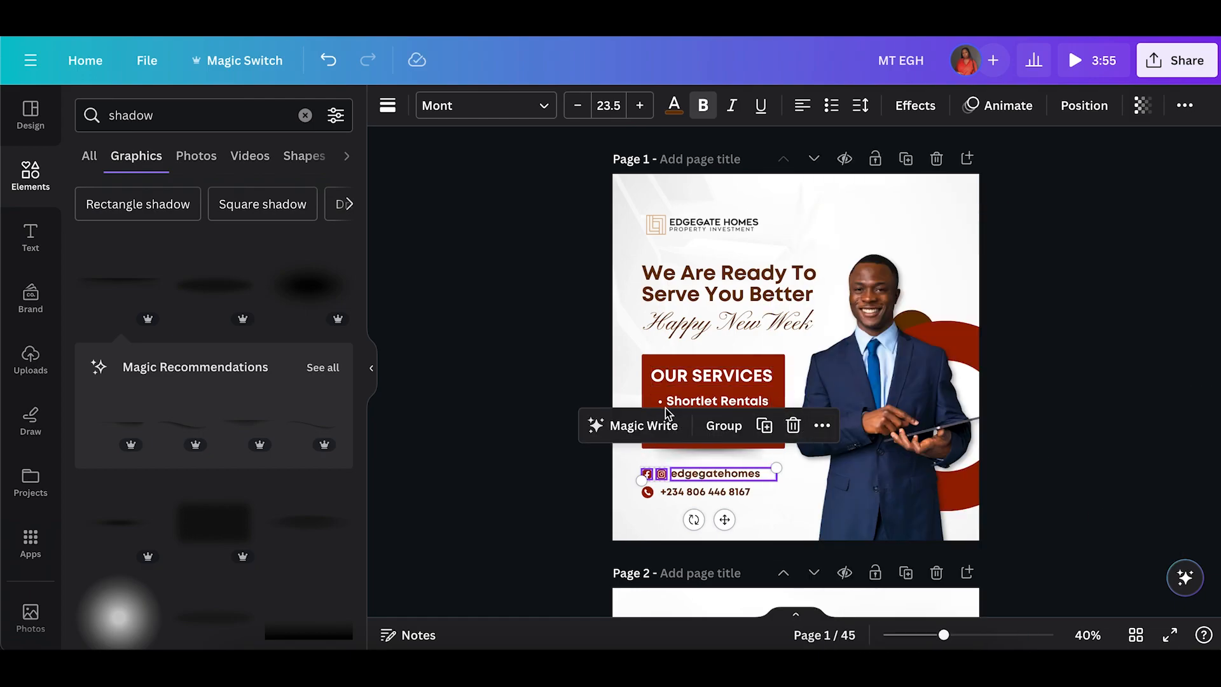
click(725, 426)
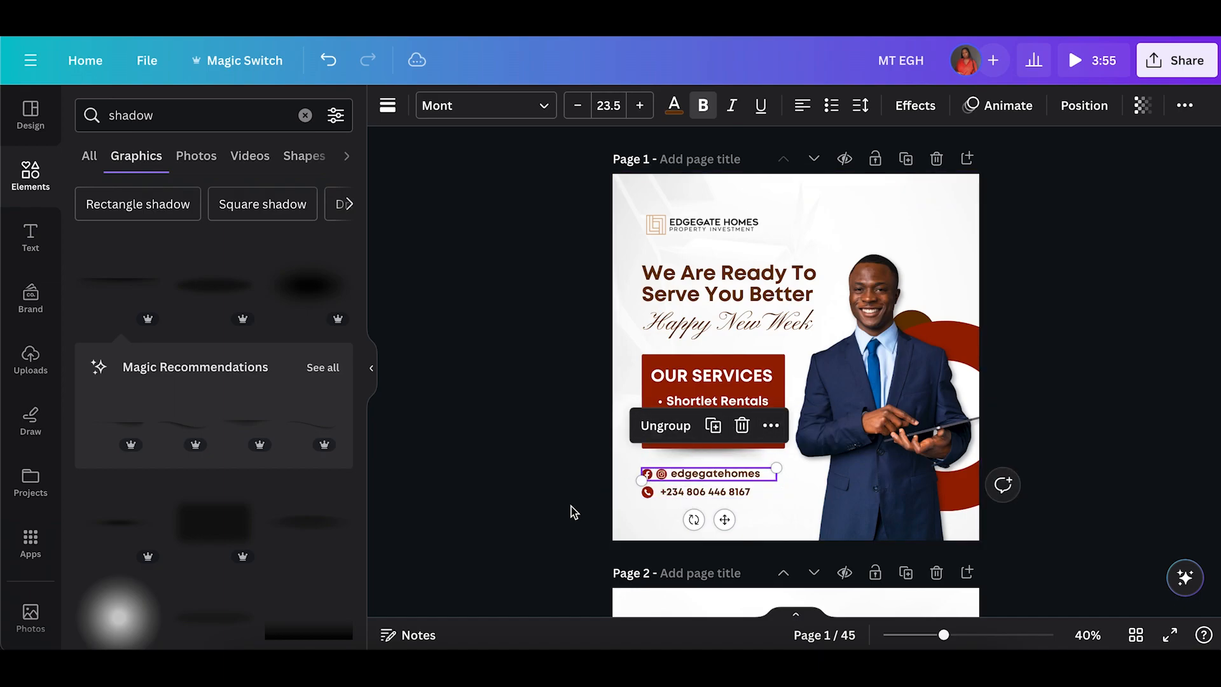
click(571, 507)
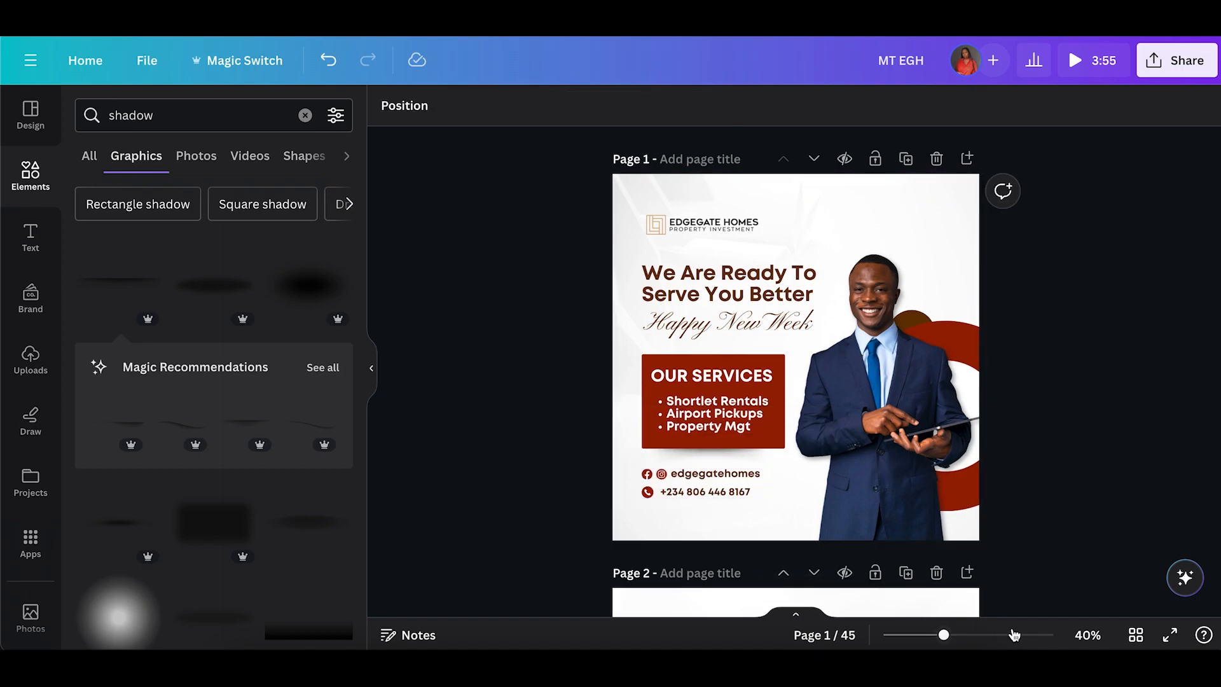
Delete the Facebook icon from the social media line.
click(1015, 635)
scroll(862, 559, left, 4)
scroll(585, 333, down, 7)
click(577, 297)
shift+click(630, 278)
shift+click(694, 285)
key(Up)
key(Up)
key(Up)
key(Up)
key(Up)
click(566, 368)
click(560, 374)
click(538, 306)
drag(542, 391, 548, 385)
drag(575, 357, 603, 357)
shift+click(713, 365)
drag(713, 364, 752, 349)
click(646, 350)
drag(645, 349, 636, 349)
click(846, 533)
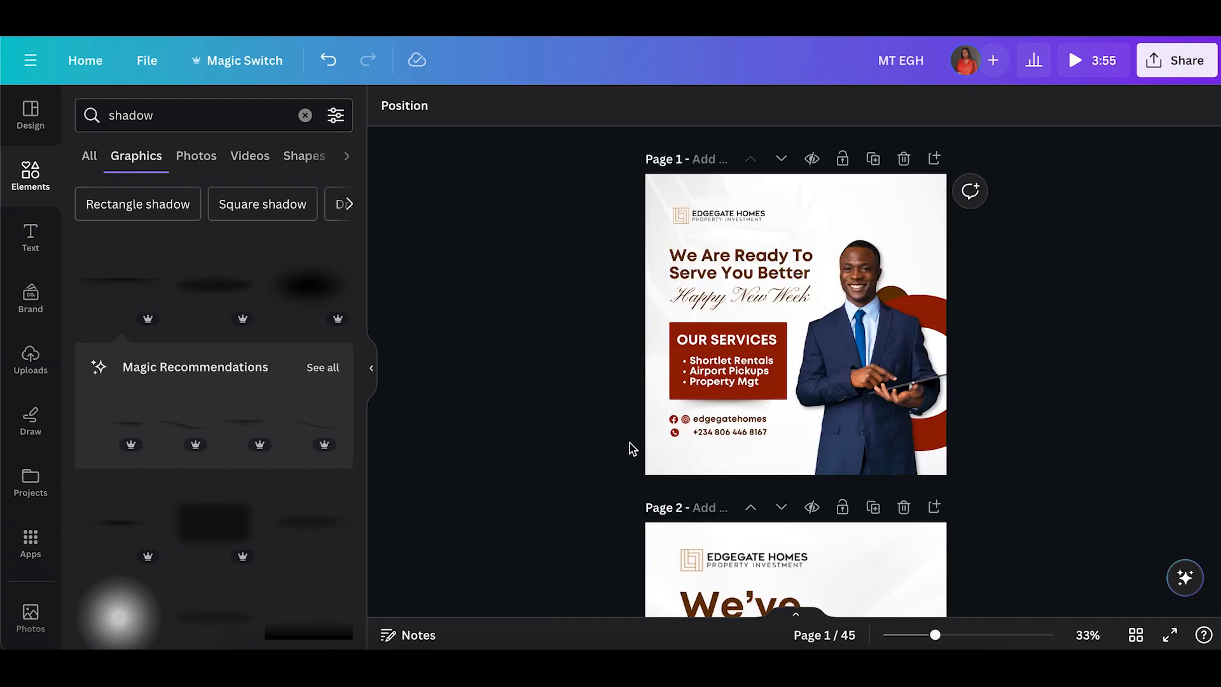
click(674, 420)
key(Delete)
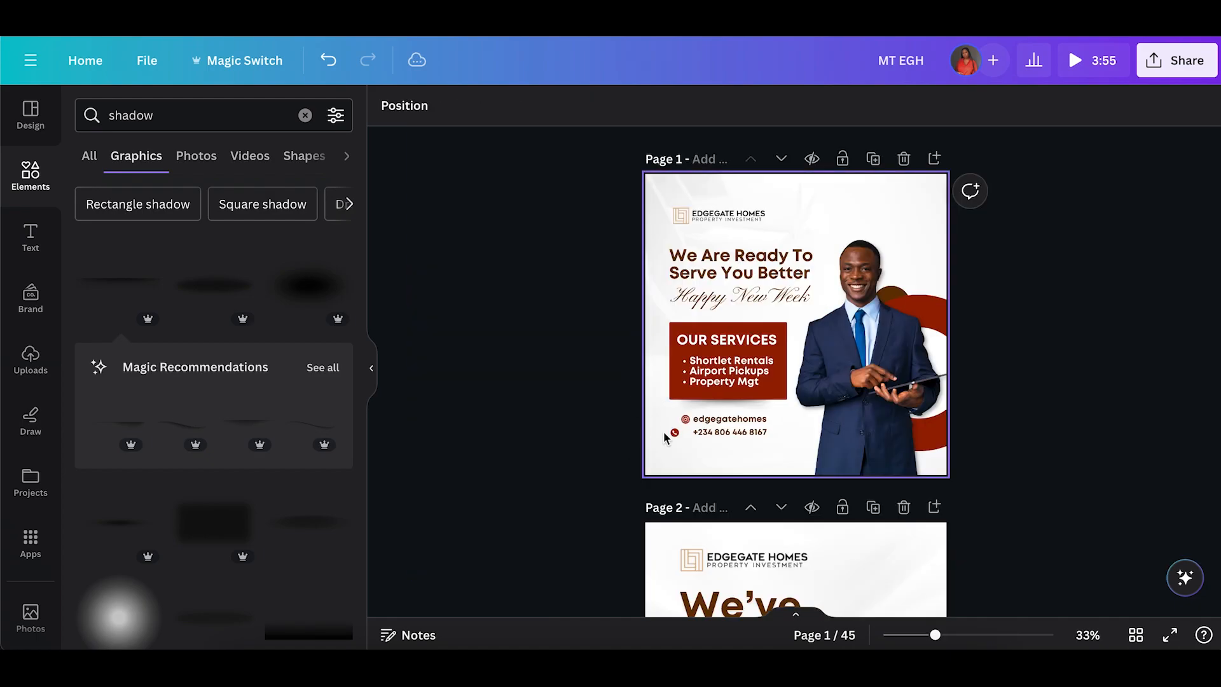
Move the Instagram icon left to the start of the social media line.
drag(685, 420, 676, 421)
click(678, 440)
double_click(678, 440)
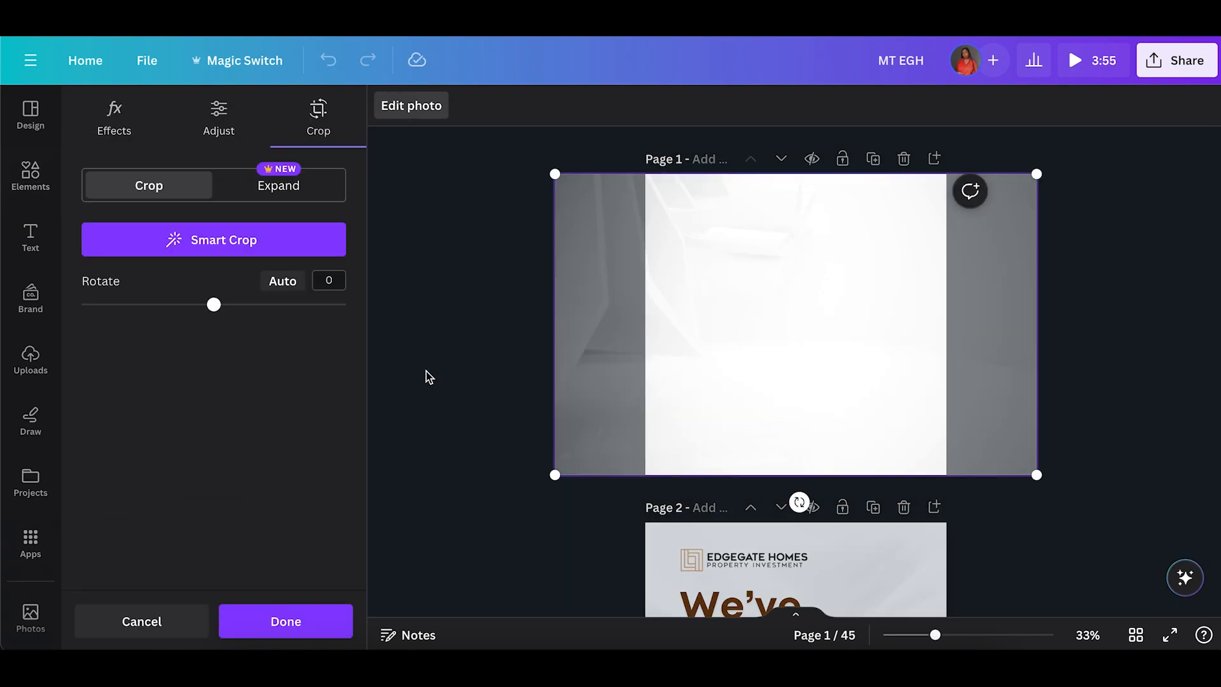
click(428, 376)
click(675, 433)
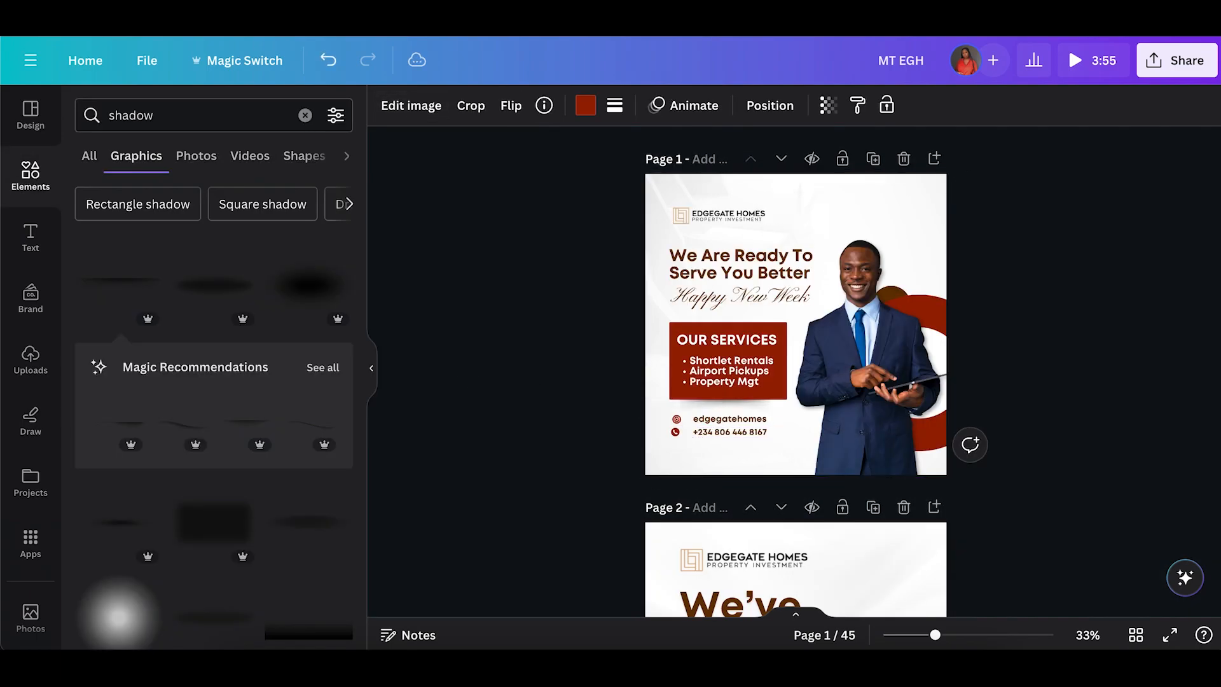
Group the handle and phone number texts and shift them left beside their icons.
click(706, 422)
key(Down)
click(705, 447)
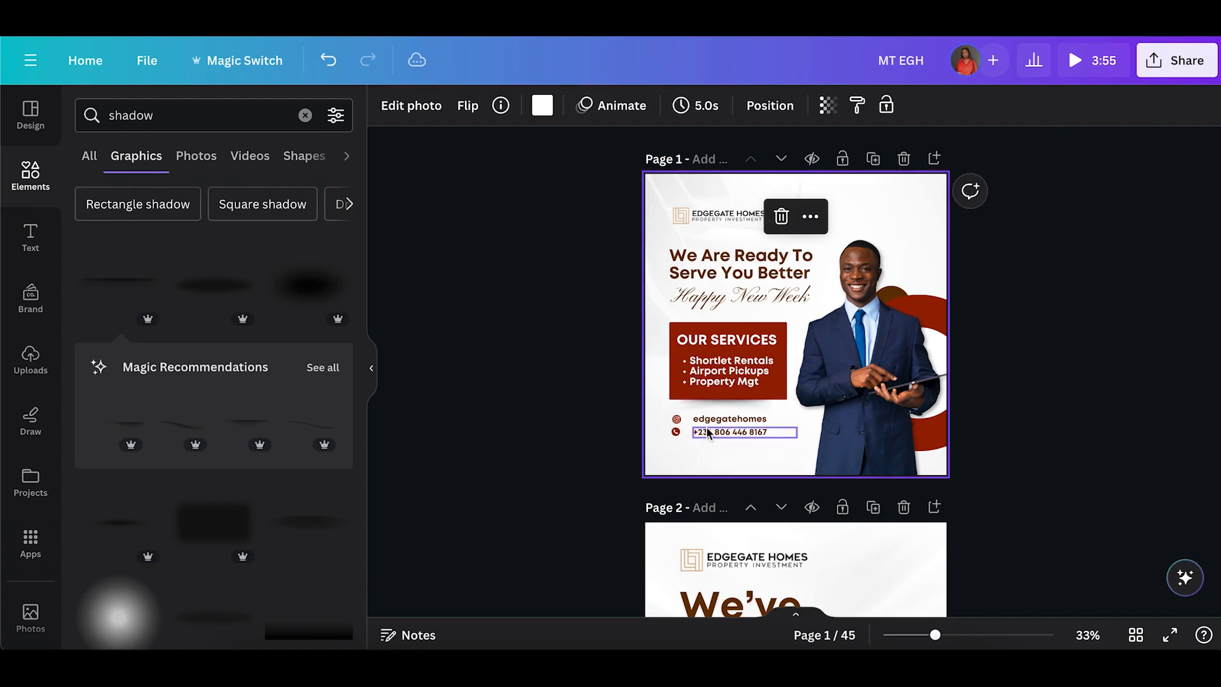
click(708, 433)
shift+click(711, 420)
click(859, 372)
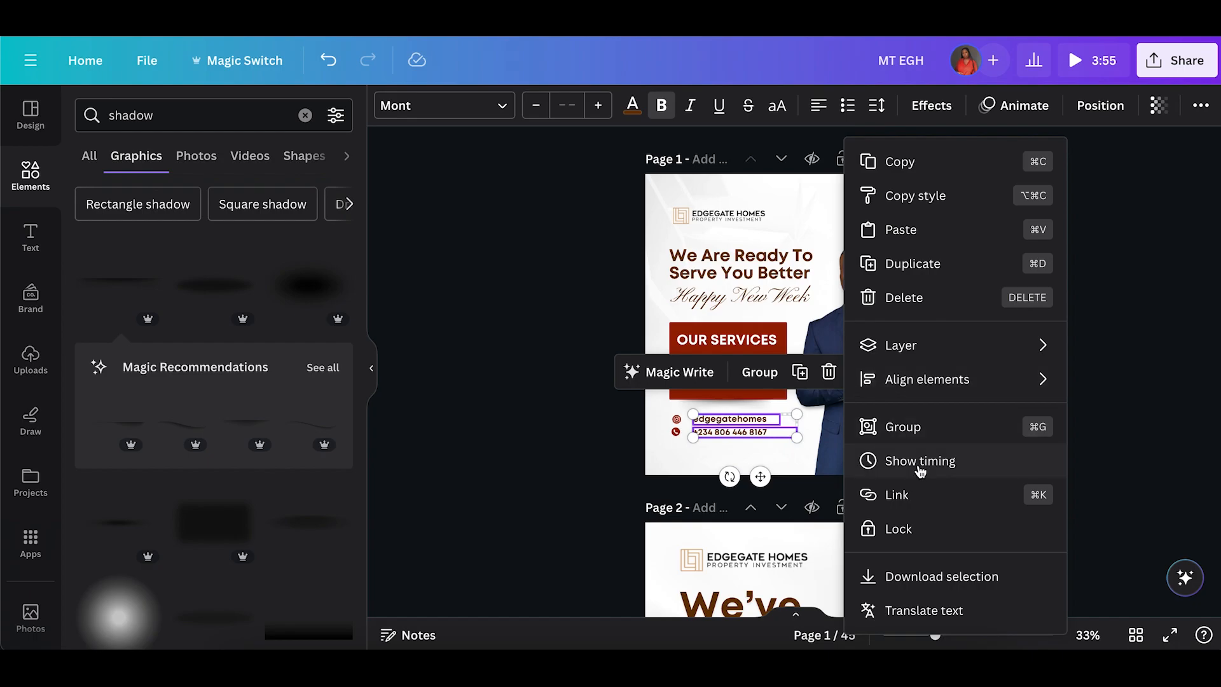
mouse_move(917, 380)
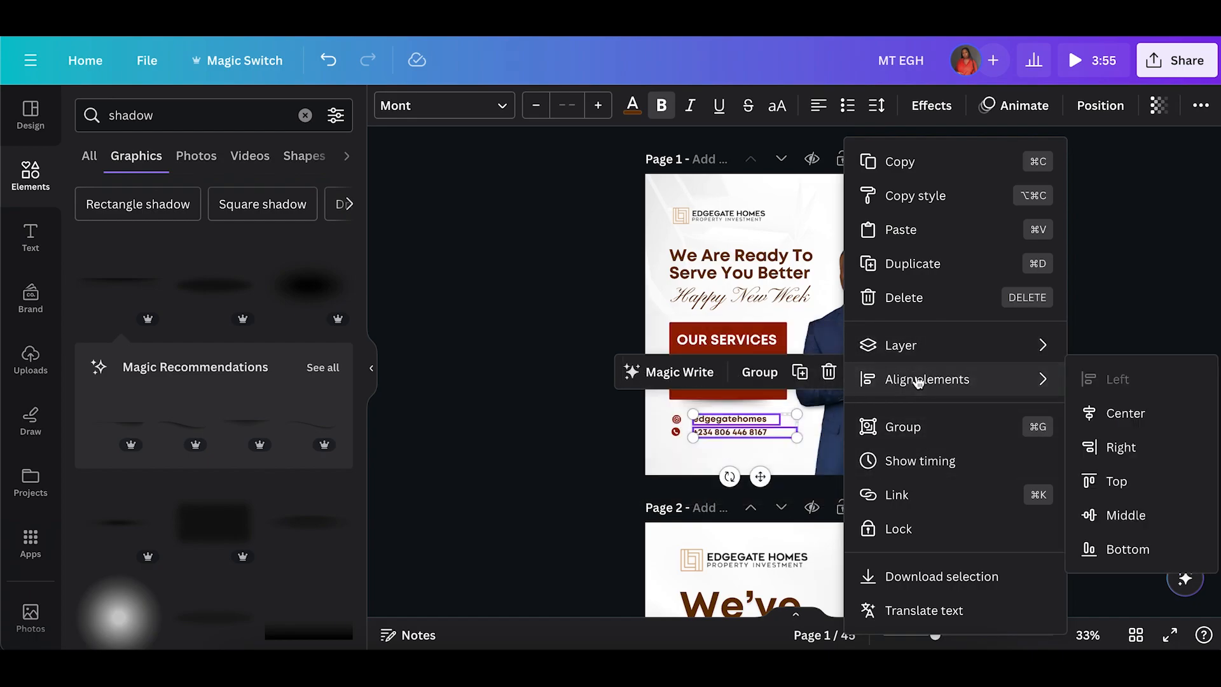
click(903, 427)
drag(749, 426, 743, 425)
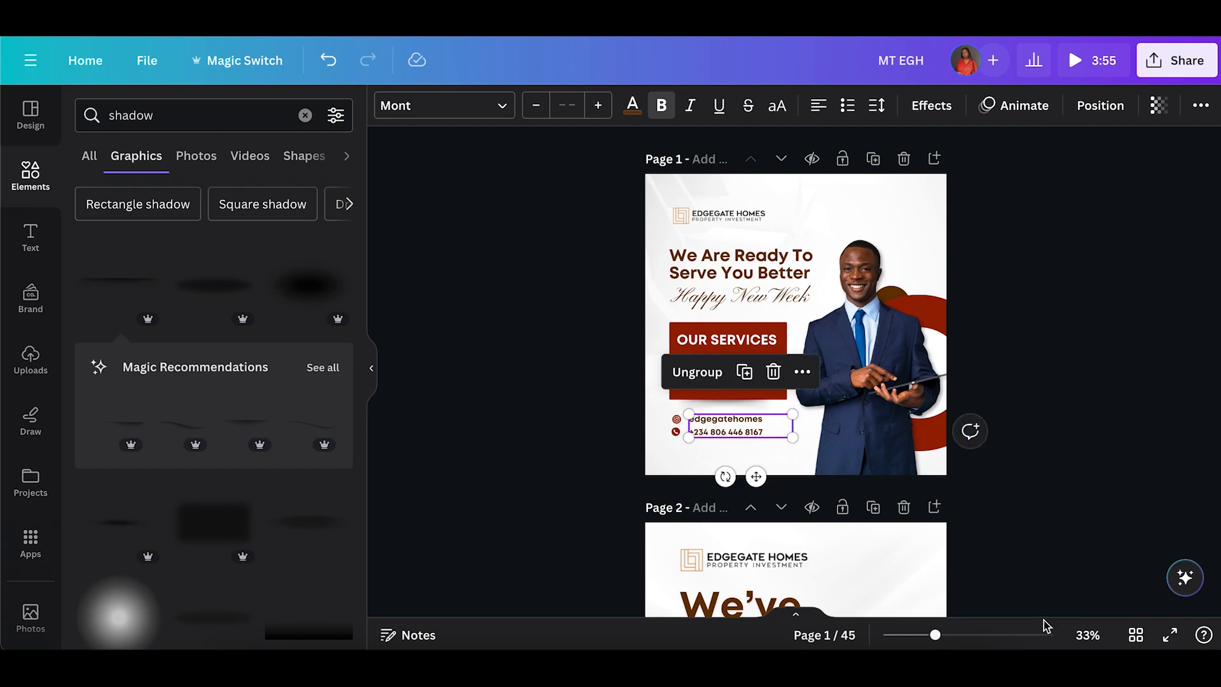
click(989, 636)
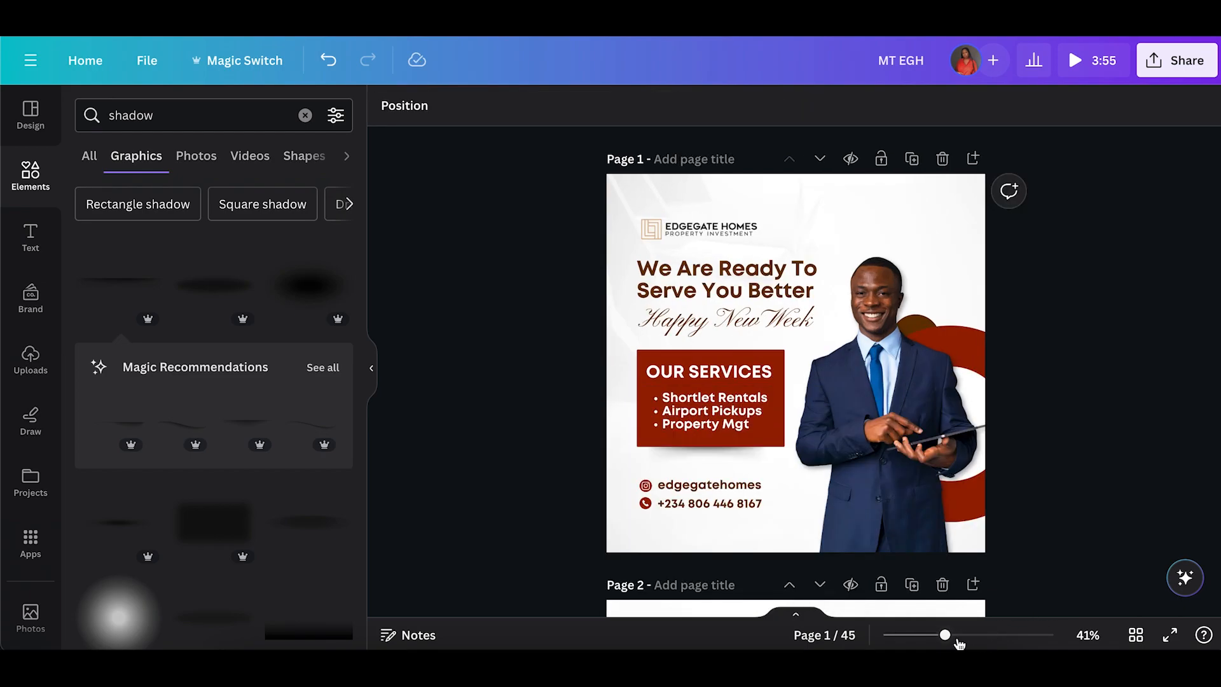
drag(947, 636, 953, 636)
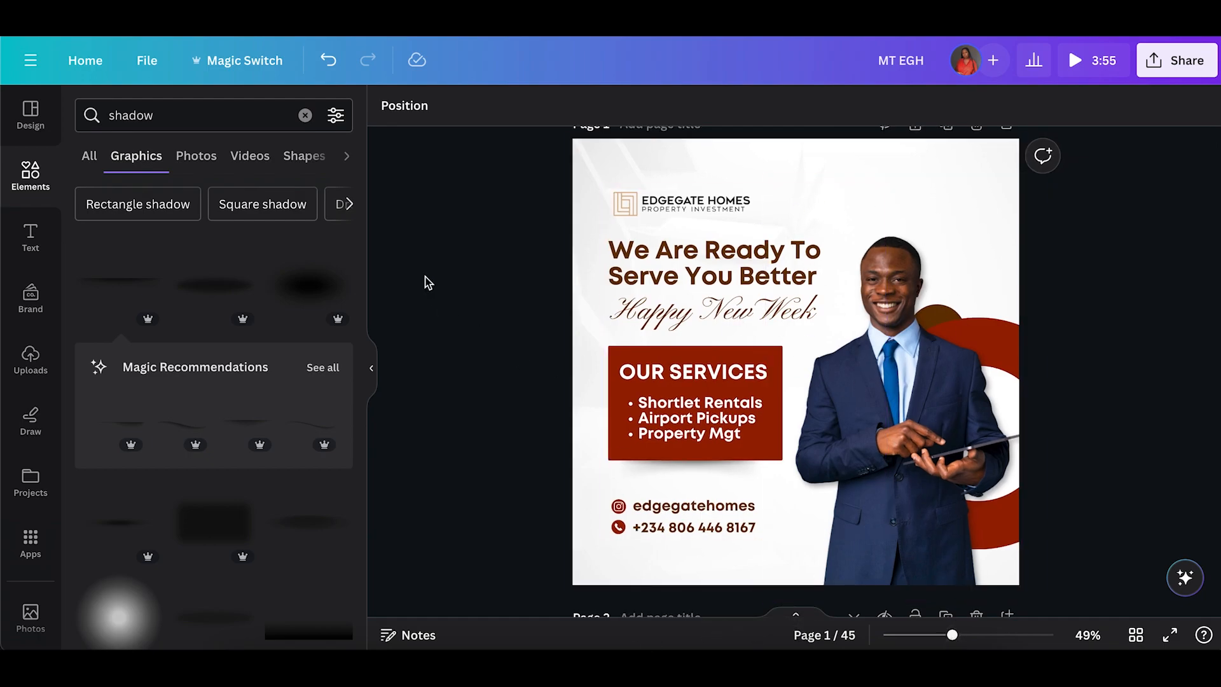